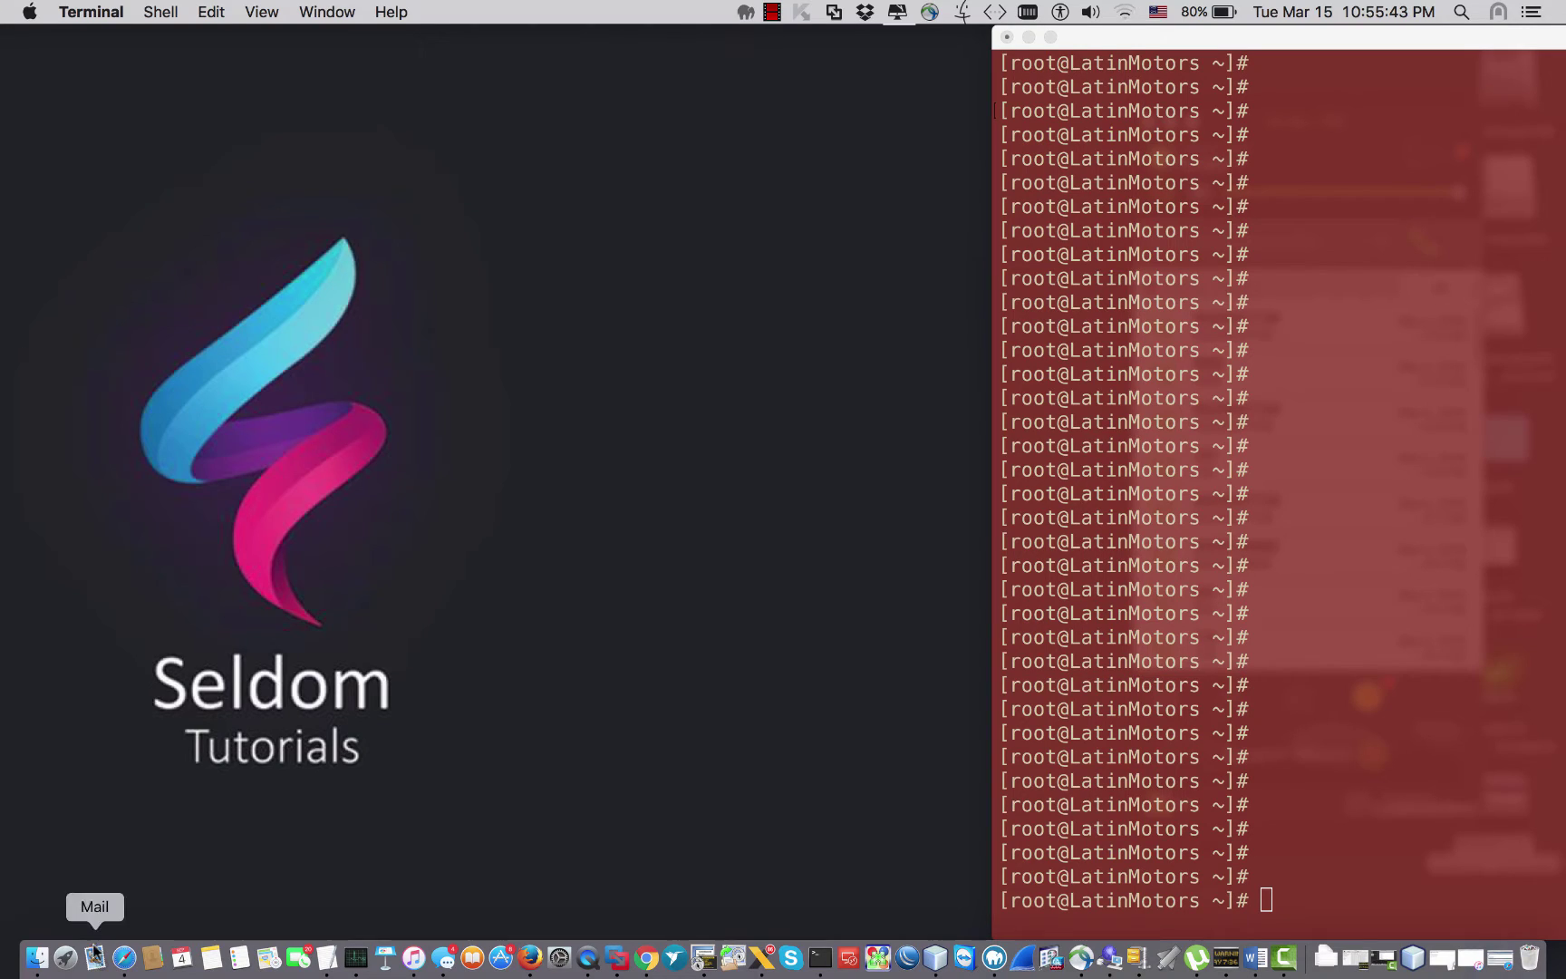
Step: Bring the FreePBX 12 install guide forward and scroll to its Start FreePBX and commercial modules steps
left_click(124, 958)
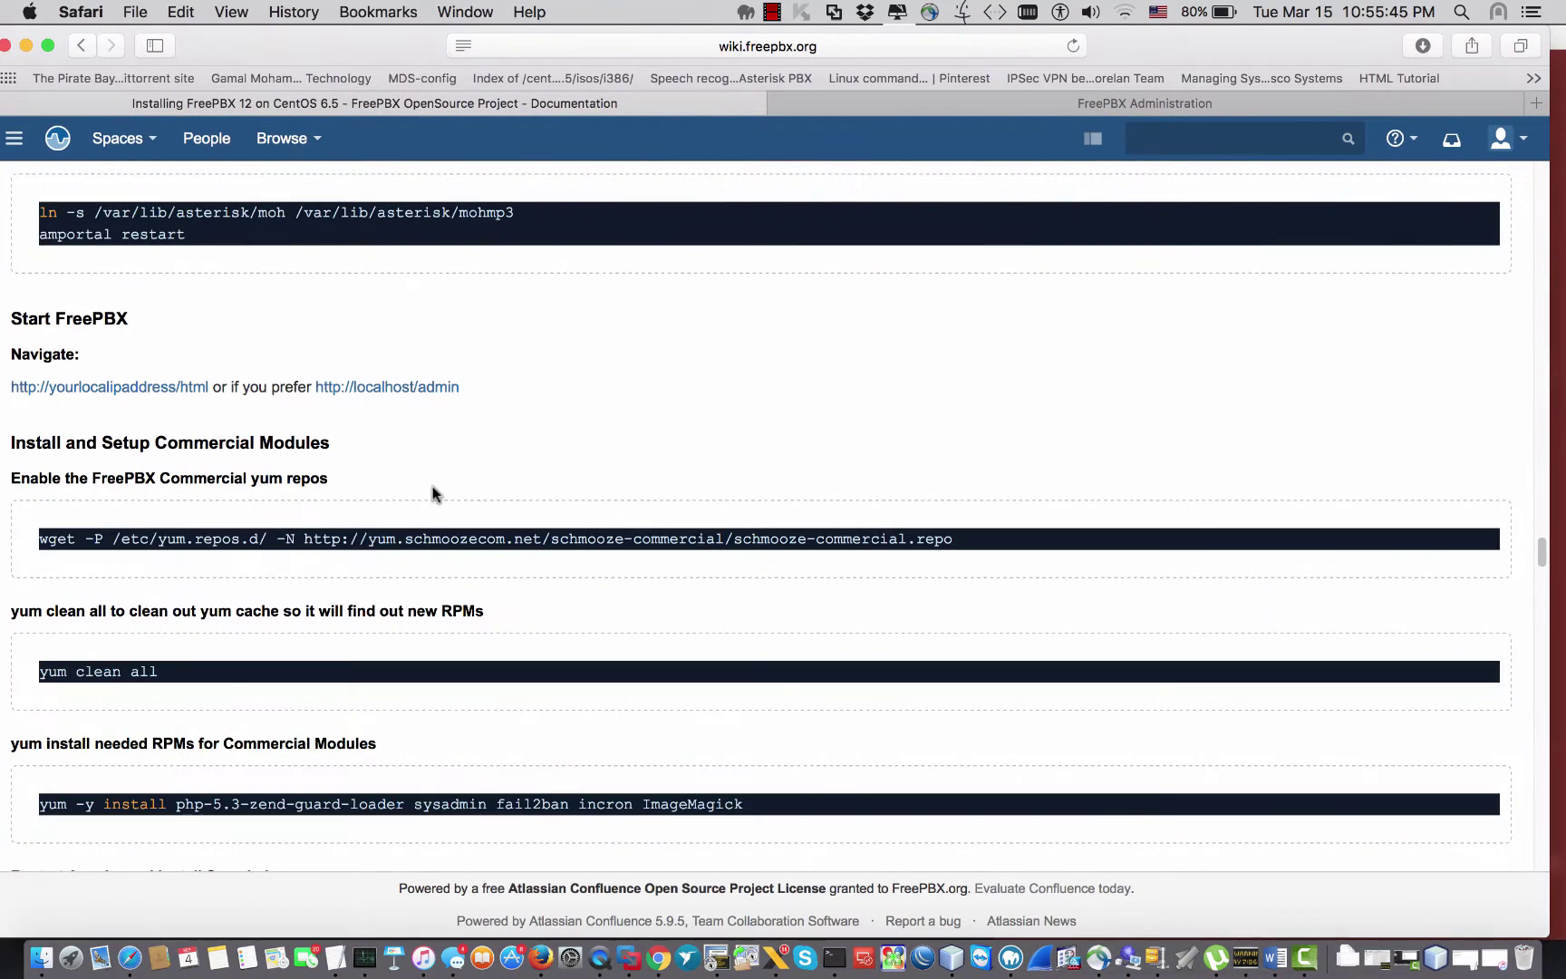
scroll(432, 490, "up", 10)
scroll(432, 490, "up", 15)
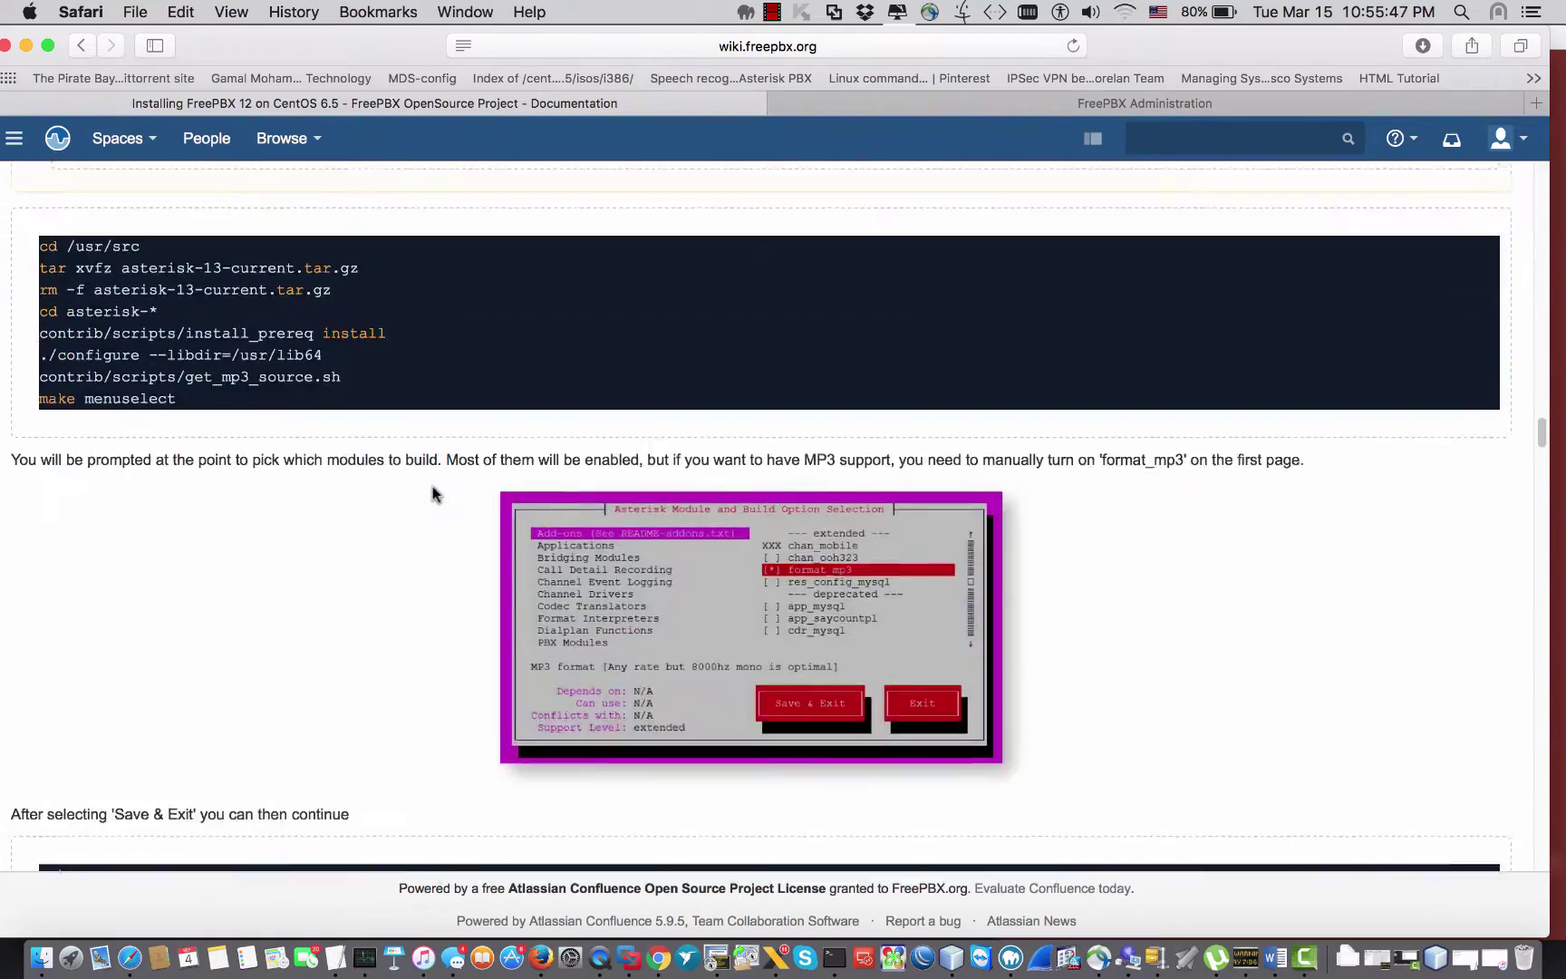
scroll(432, 485, "down", 15)
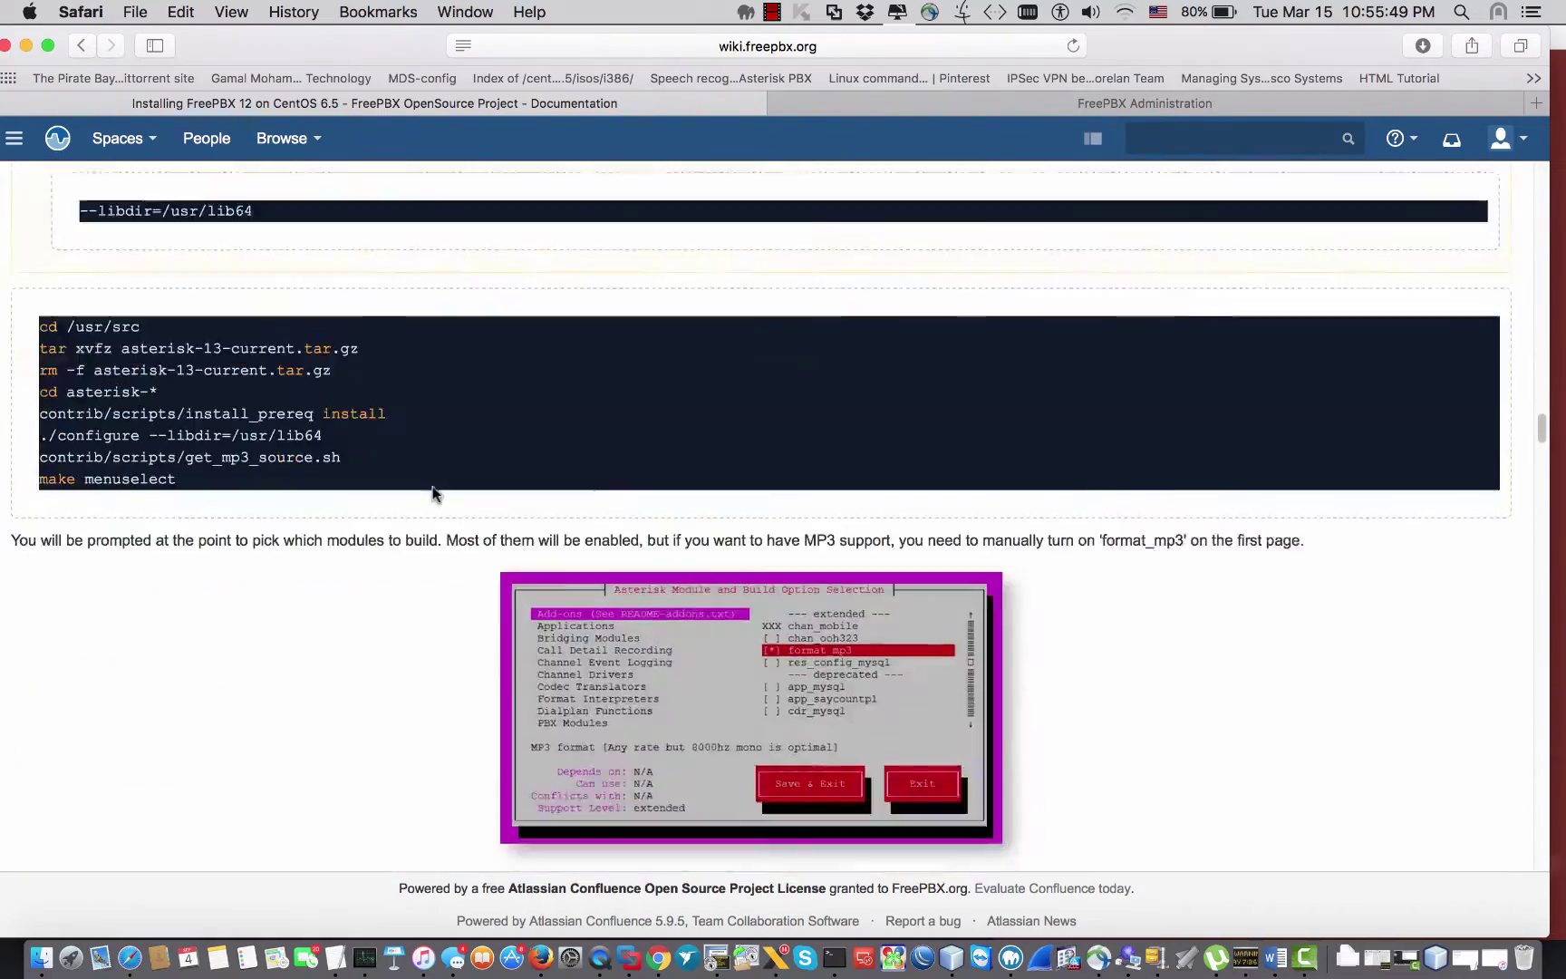
scroll(432, 486, "down", 15)
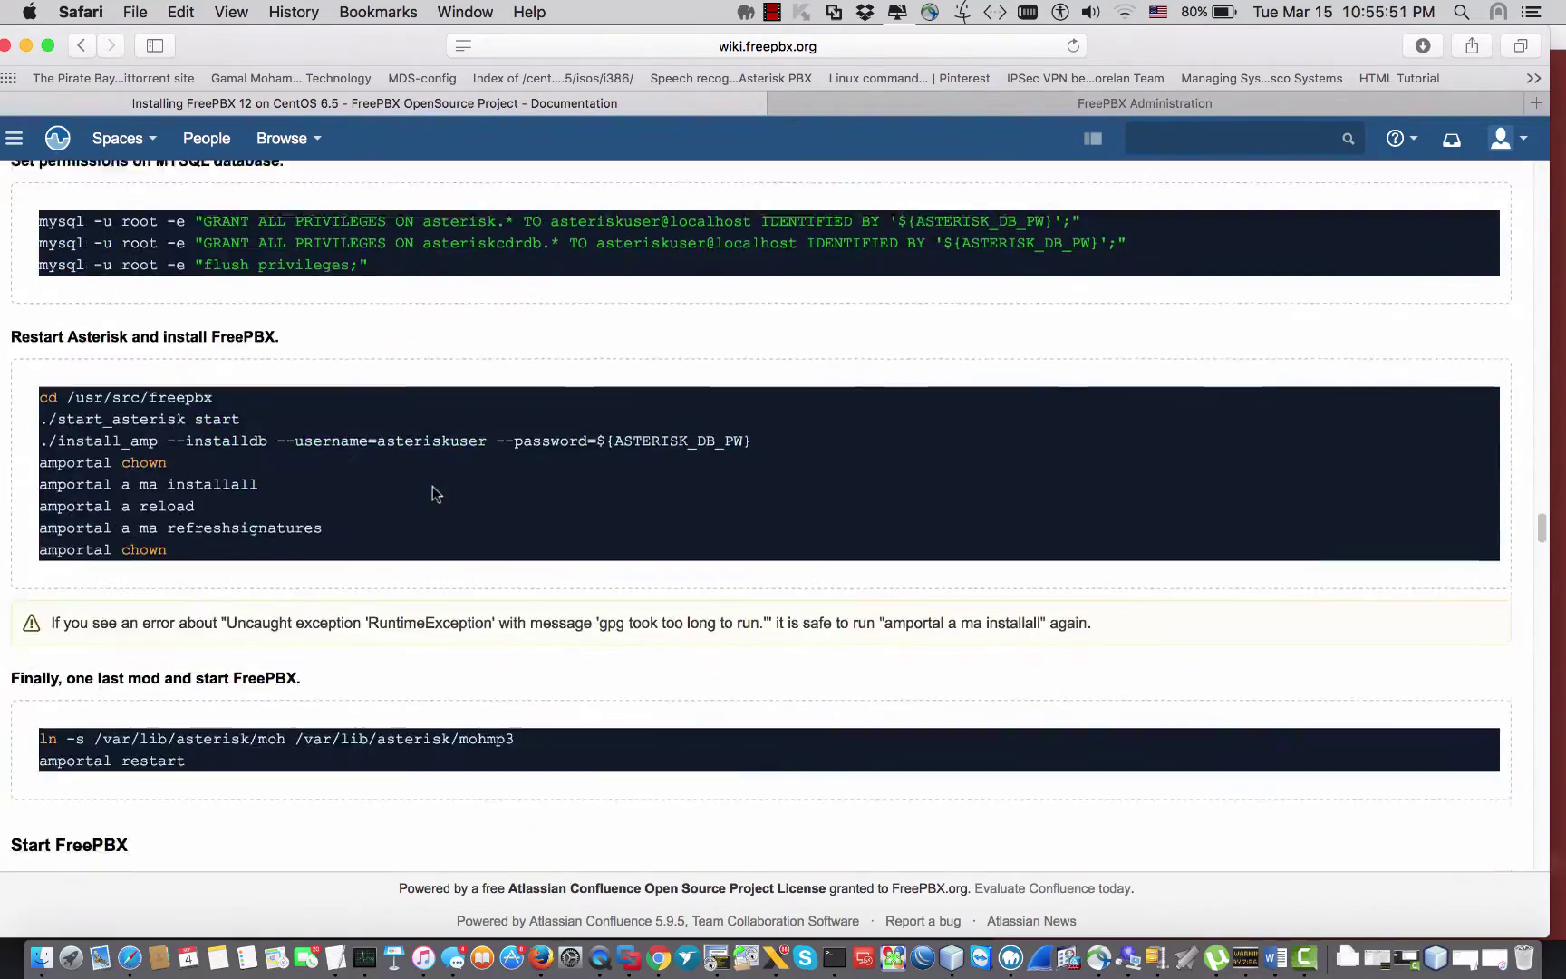
scroll(432, 486, "down", 10)
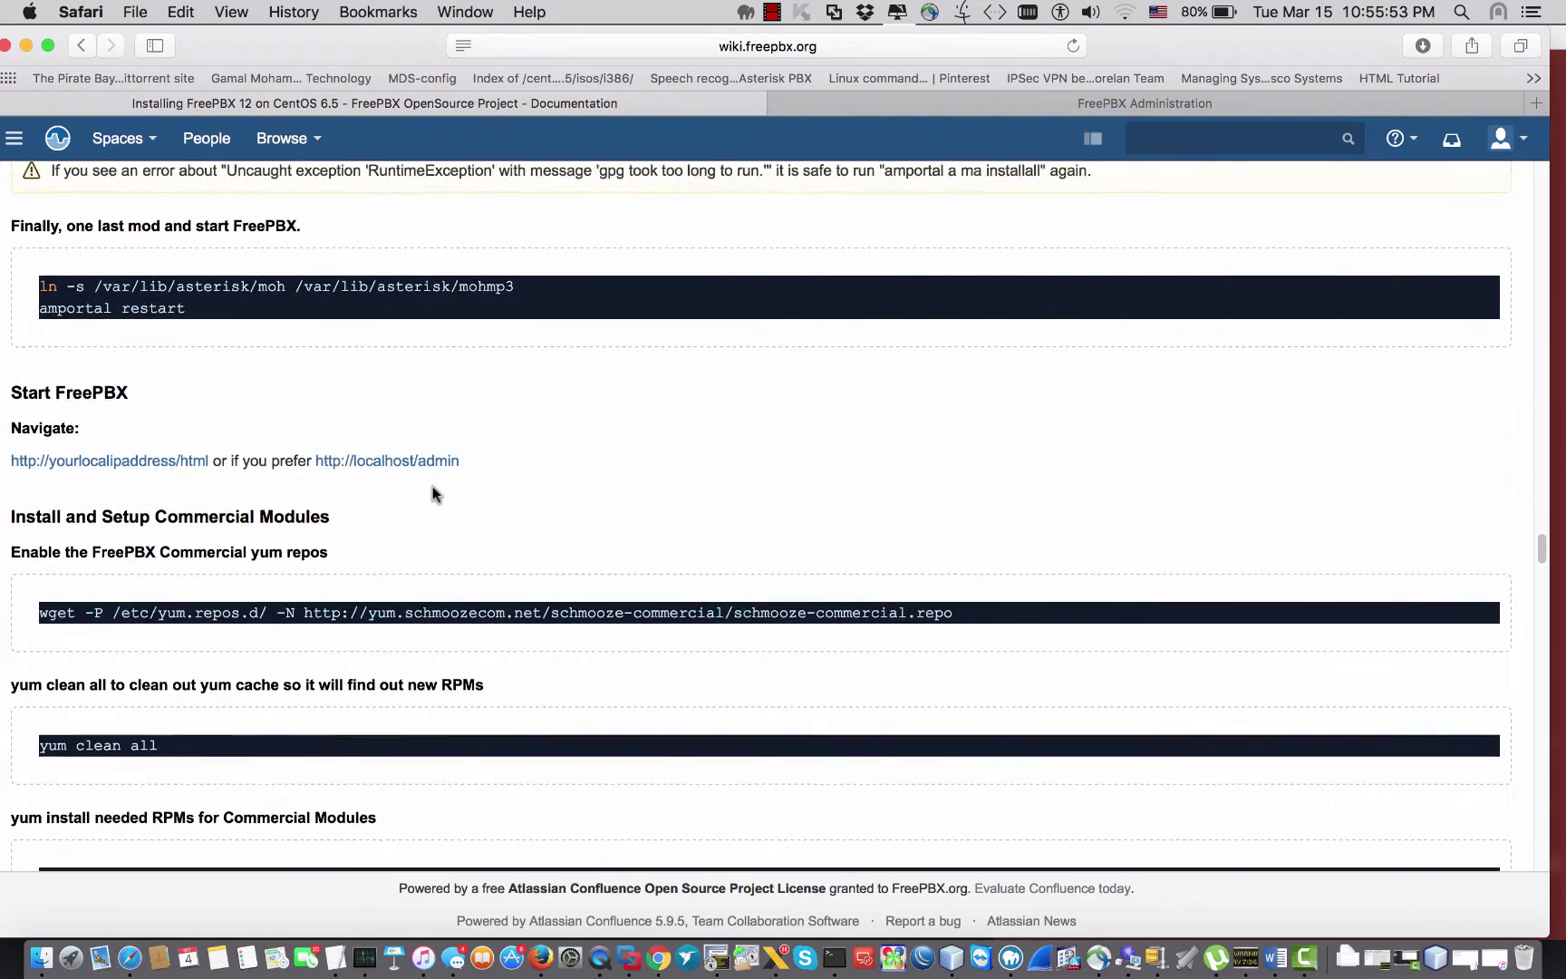
scroll(432, 485, "up", 4)
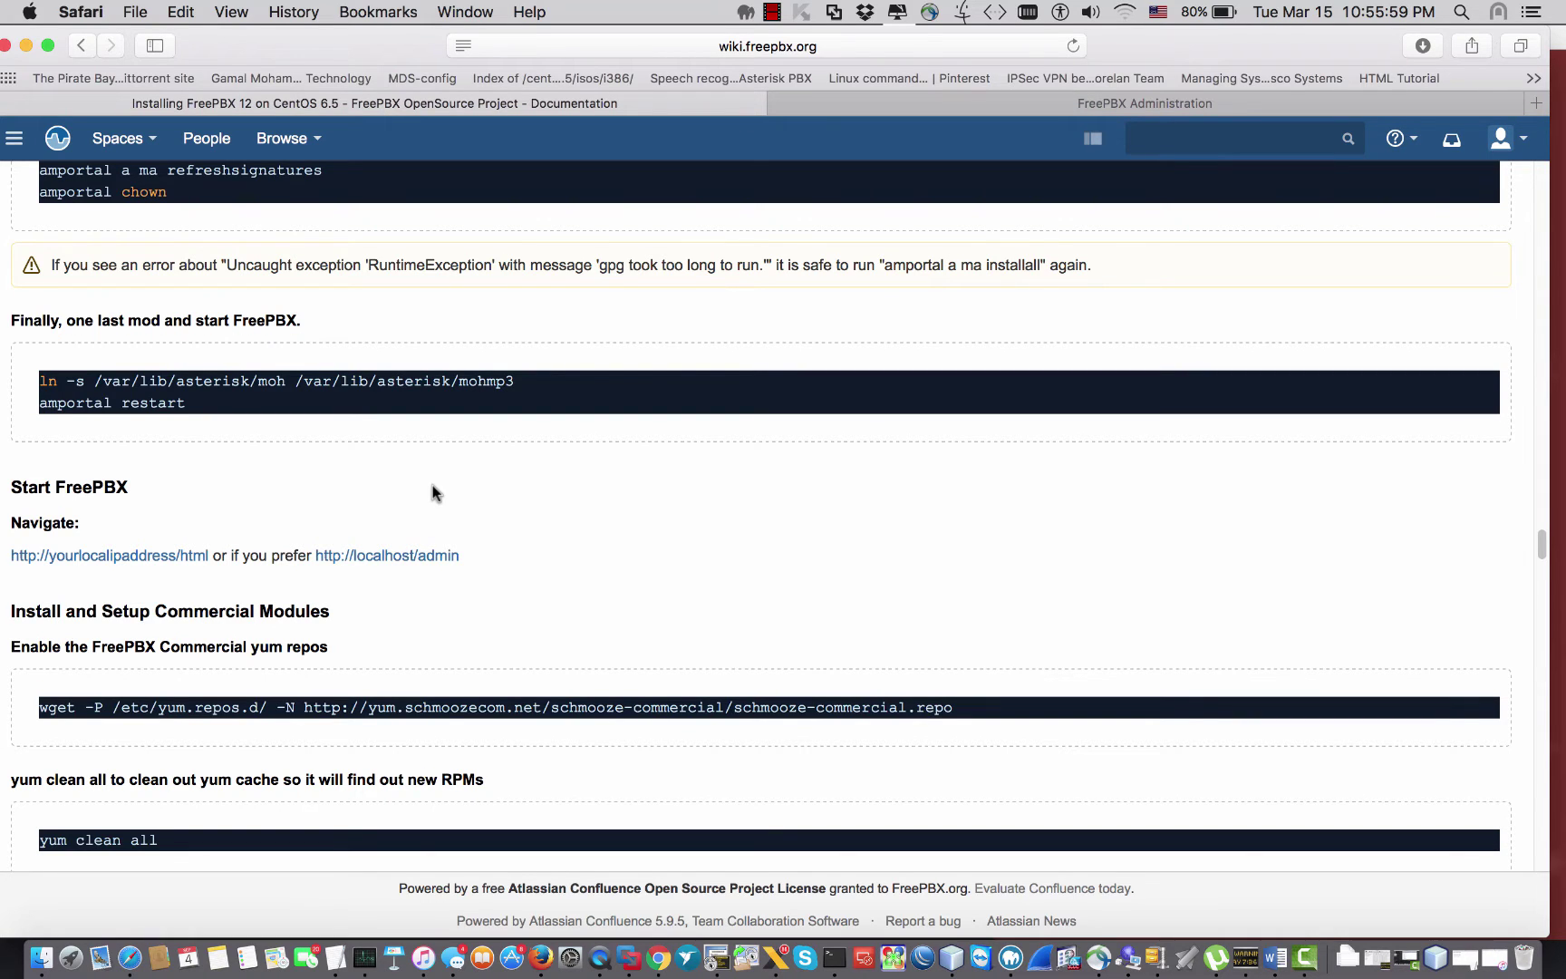
scroll(432, 485, "down", 3)
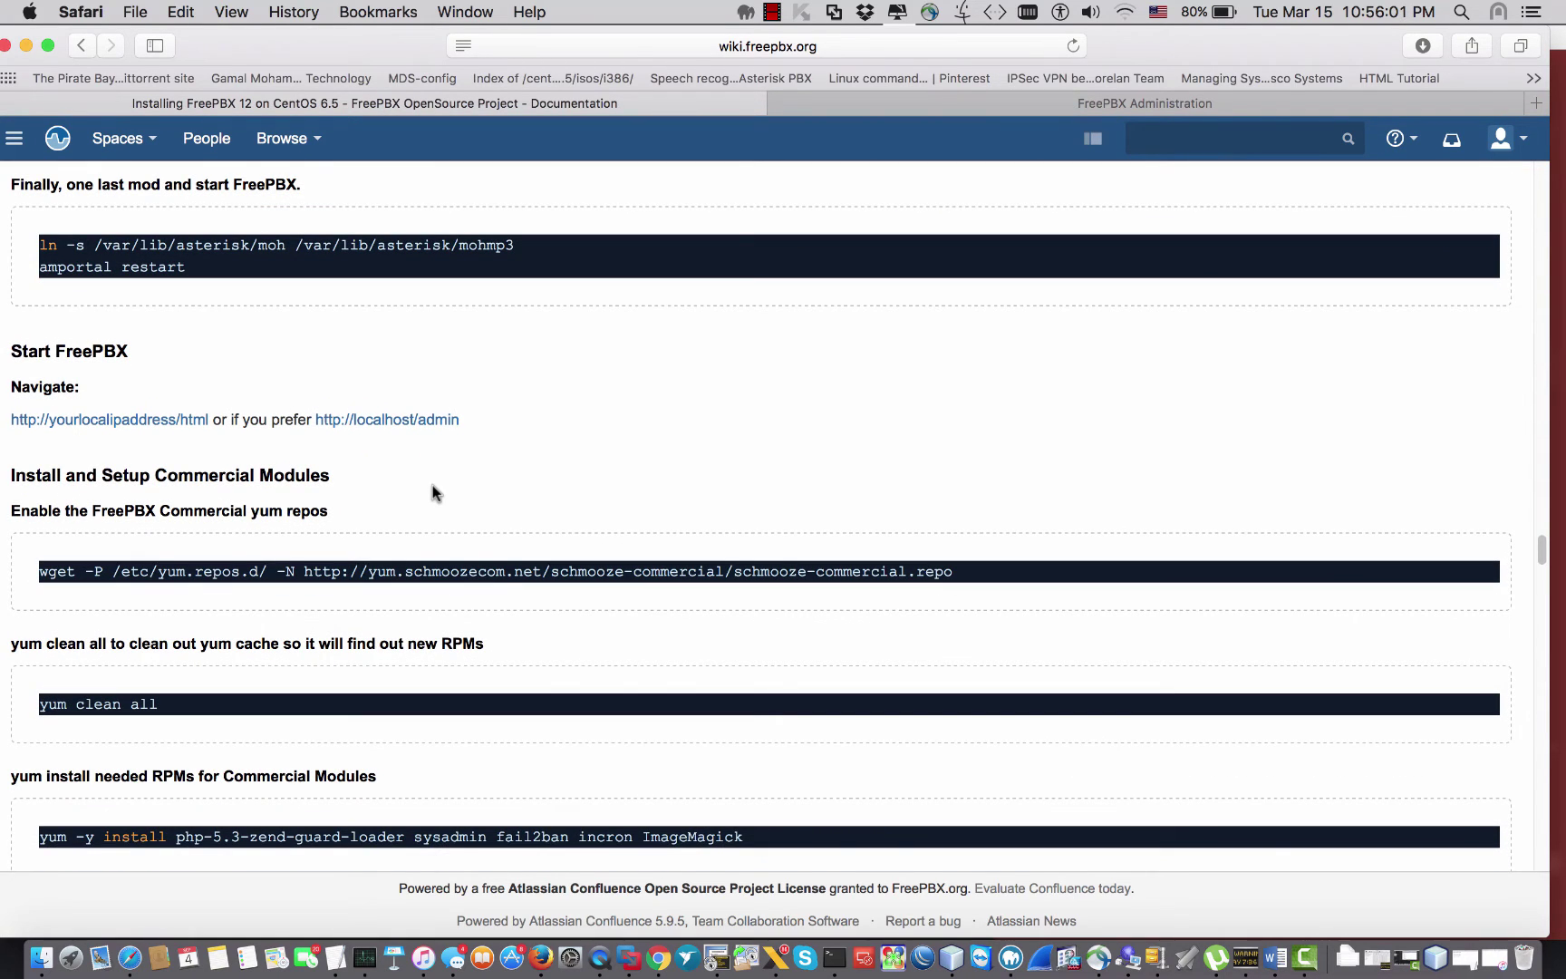
key("super+l")
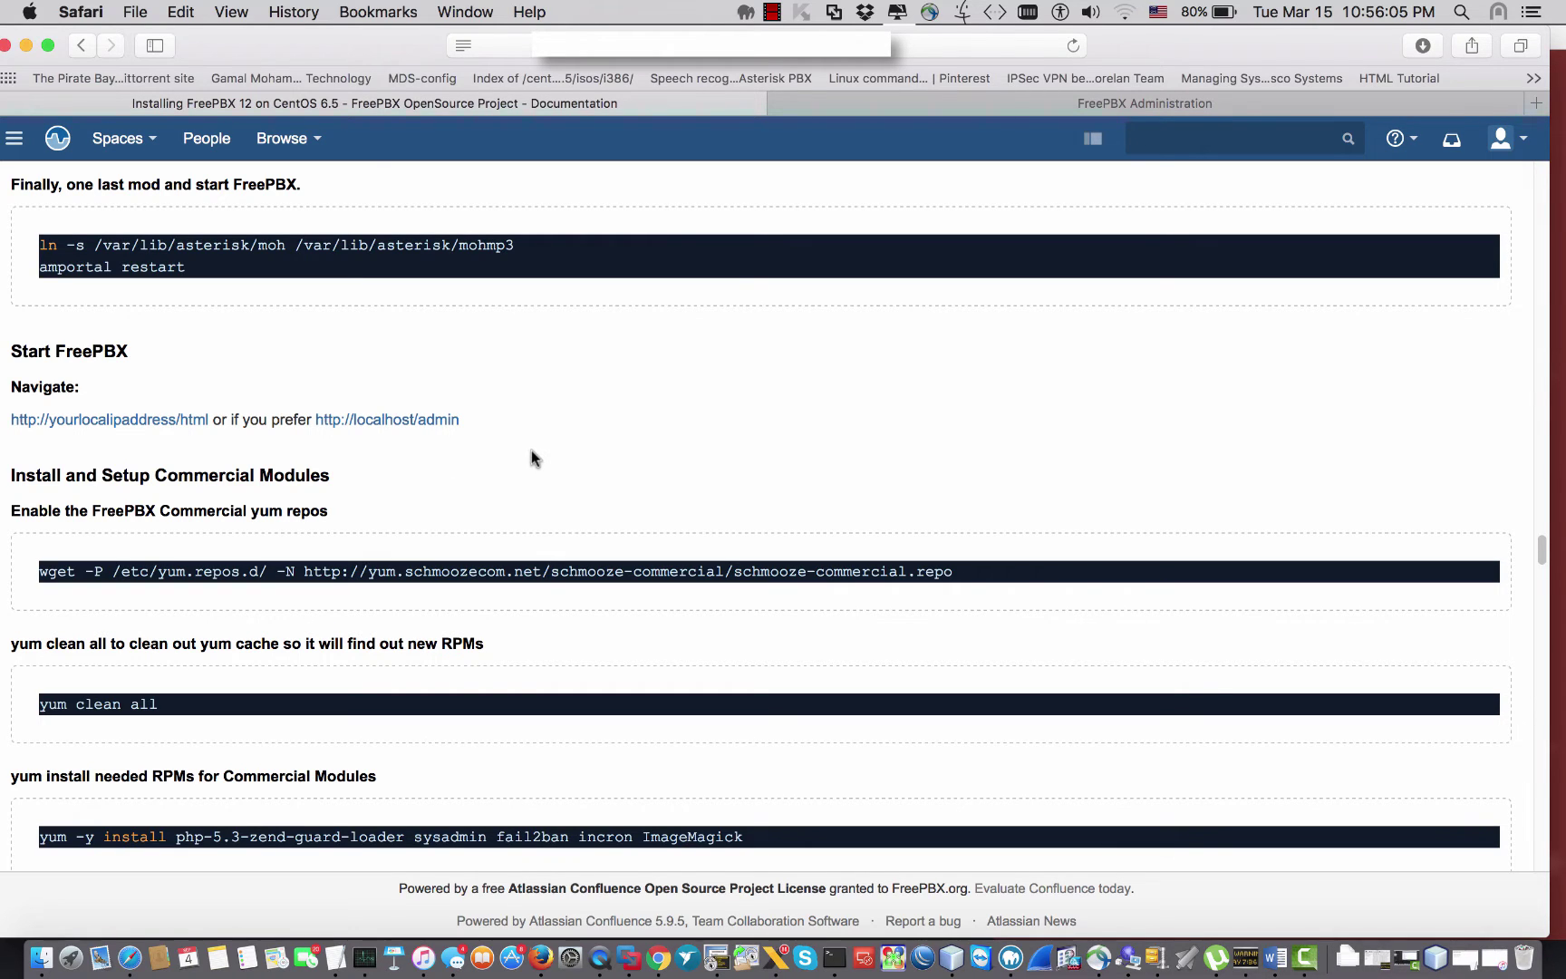
Step: Switch to the FreePBX Administration dashboard and look over its Admin menu
left_click(1077, 101)
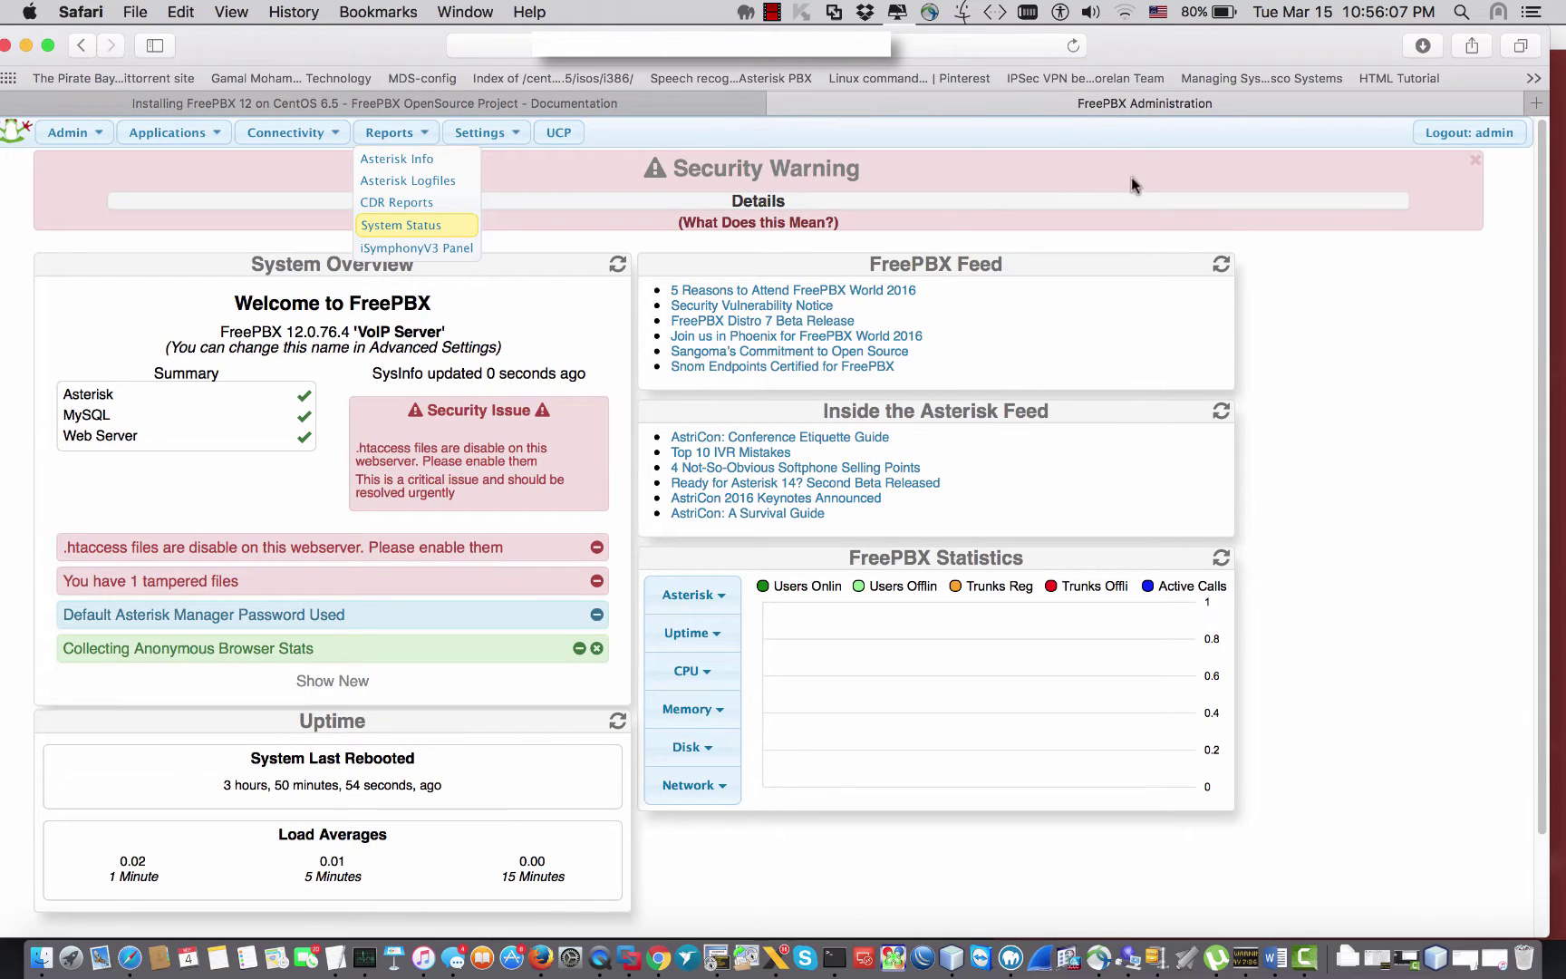
scroll(779, 435, "down", 5)
scroll(698, 458, "up", 5)
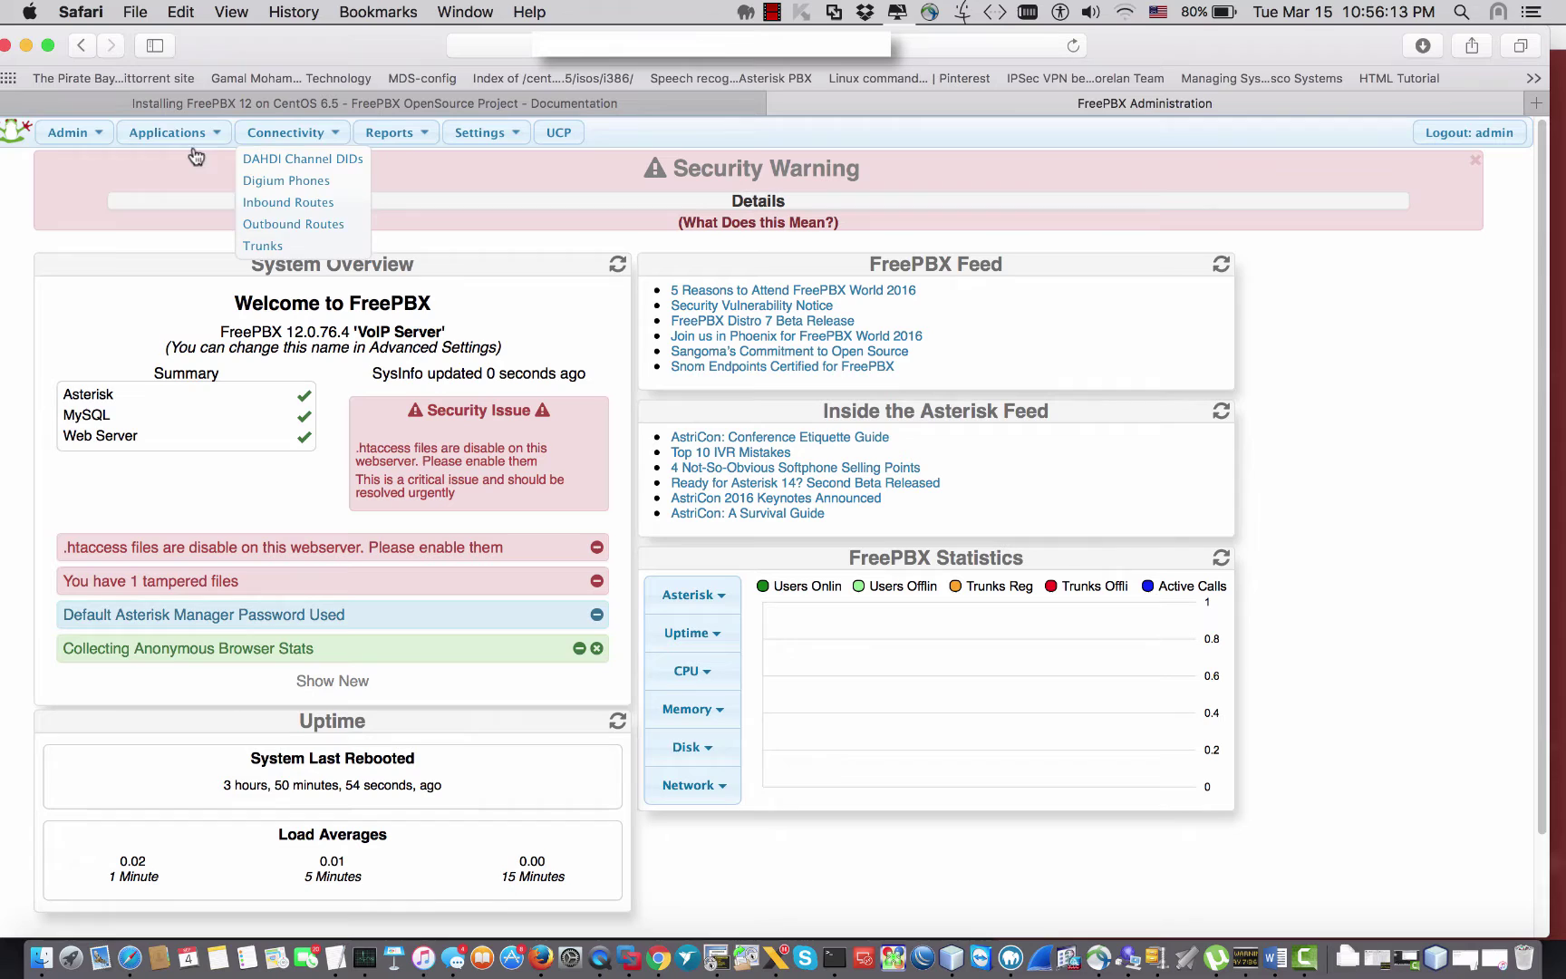
mouse_move(188, 142)
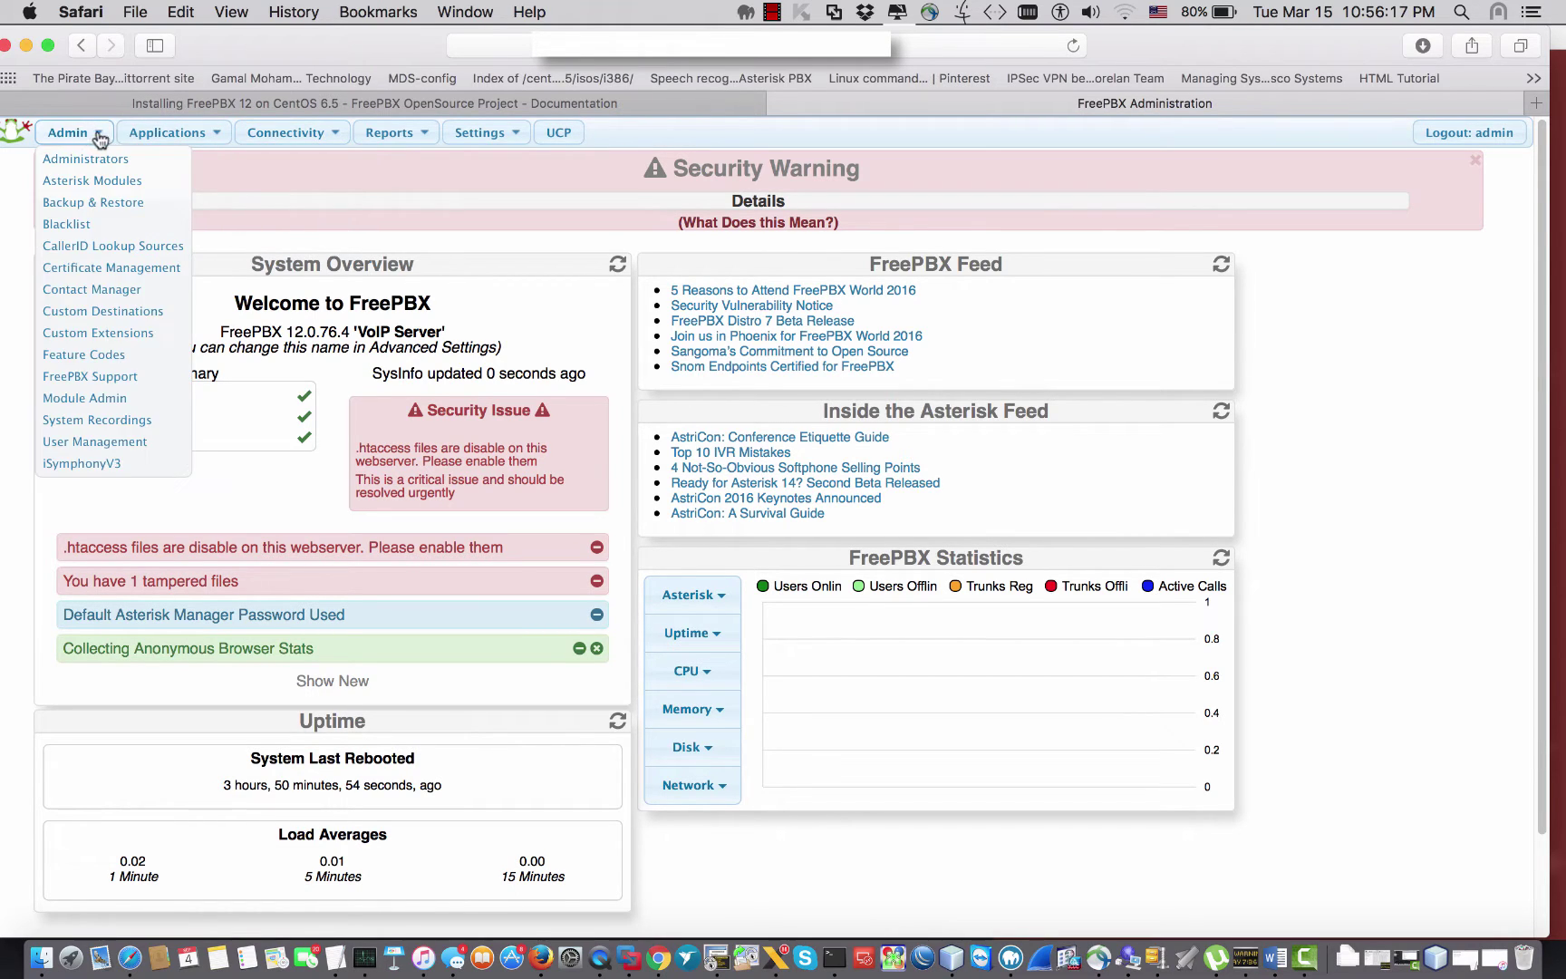
mouse_move(98, 150)
Step: In the install guide, highlight the commercial modules heading, schmooze-commercial.repo name and sysadmin package
left_click(259, 105)
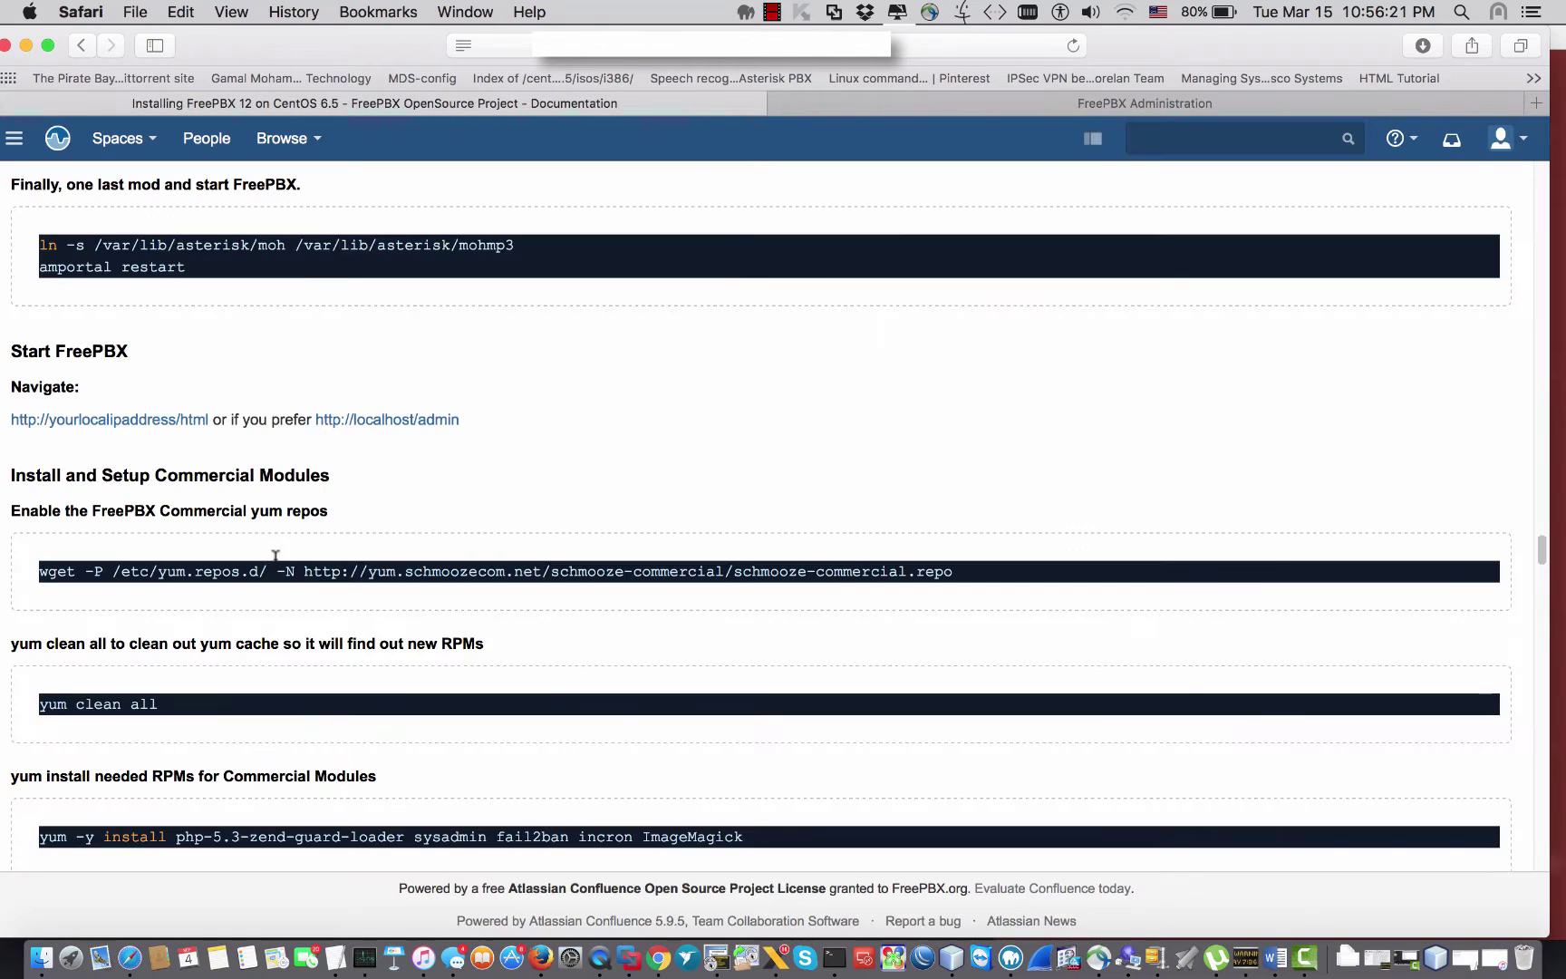
scroll(298, 388, "down", 1)
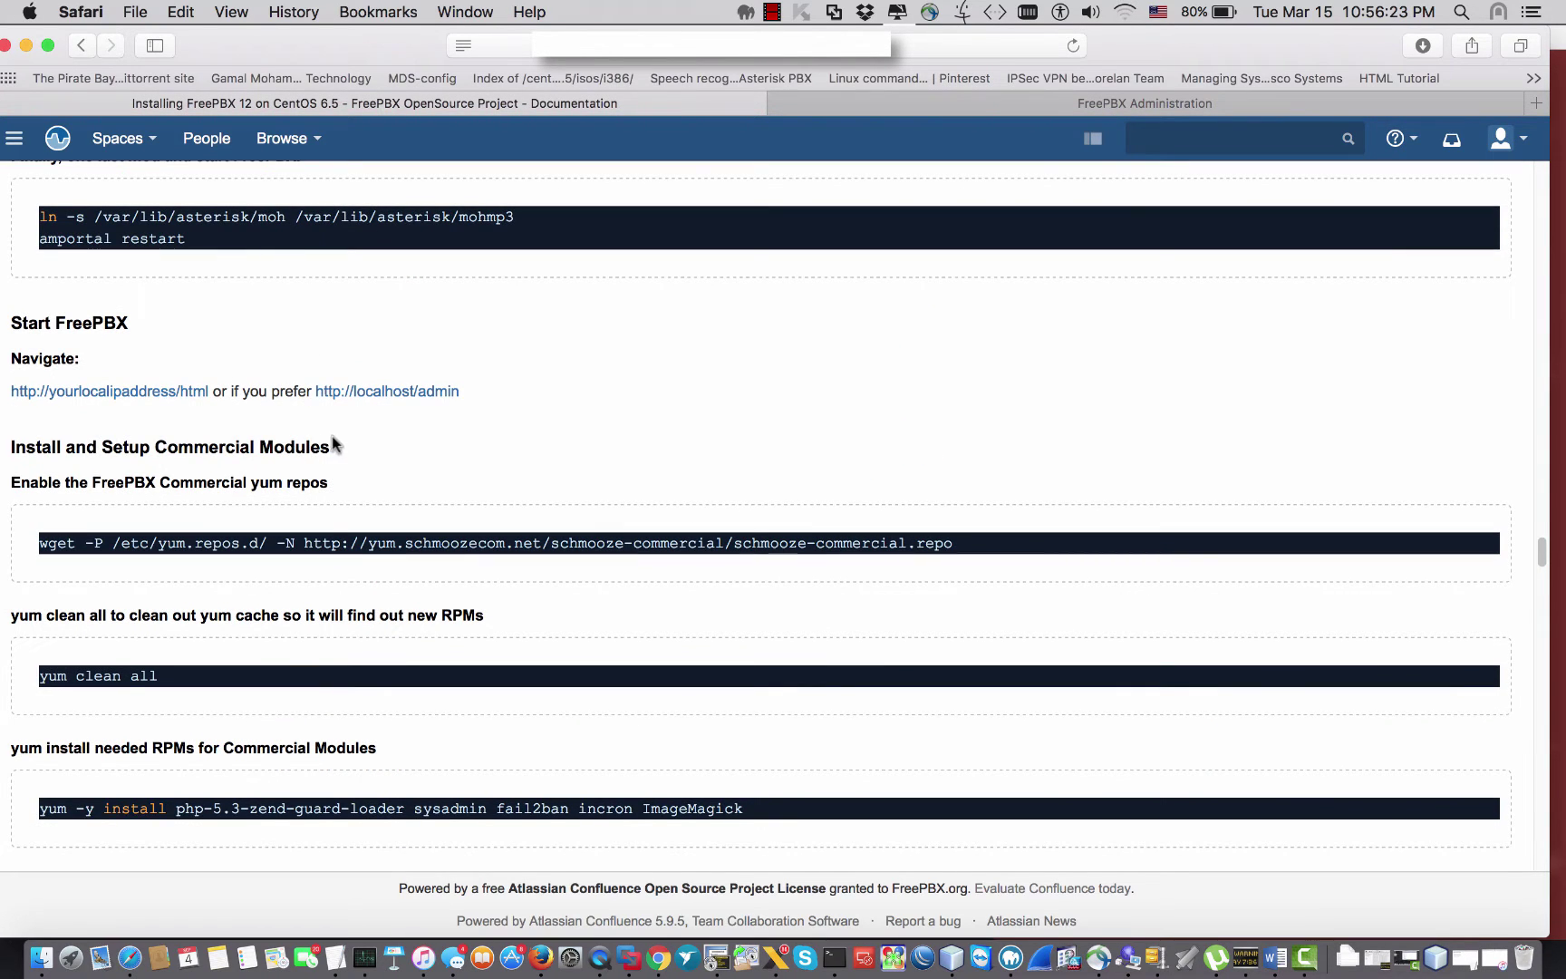
left_click_drag(345, 448, 132, 437)
left_click(132, 436)
left_click_drag(962, 546, 734, 550)
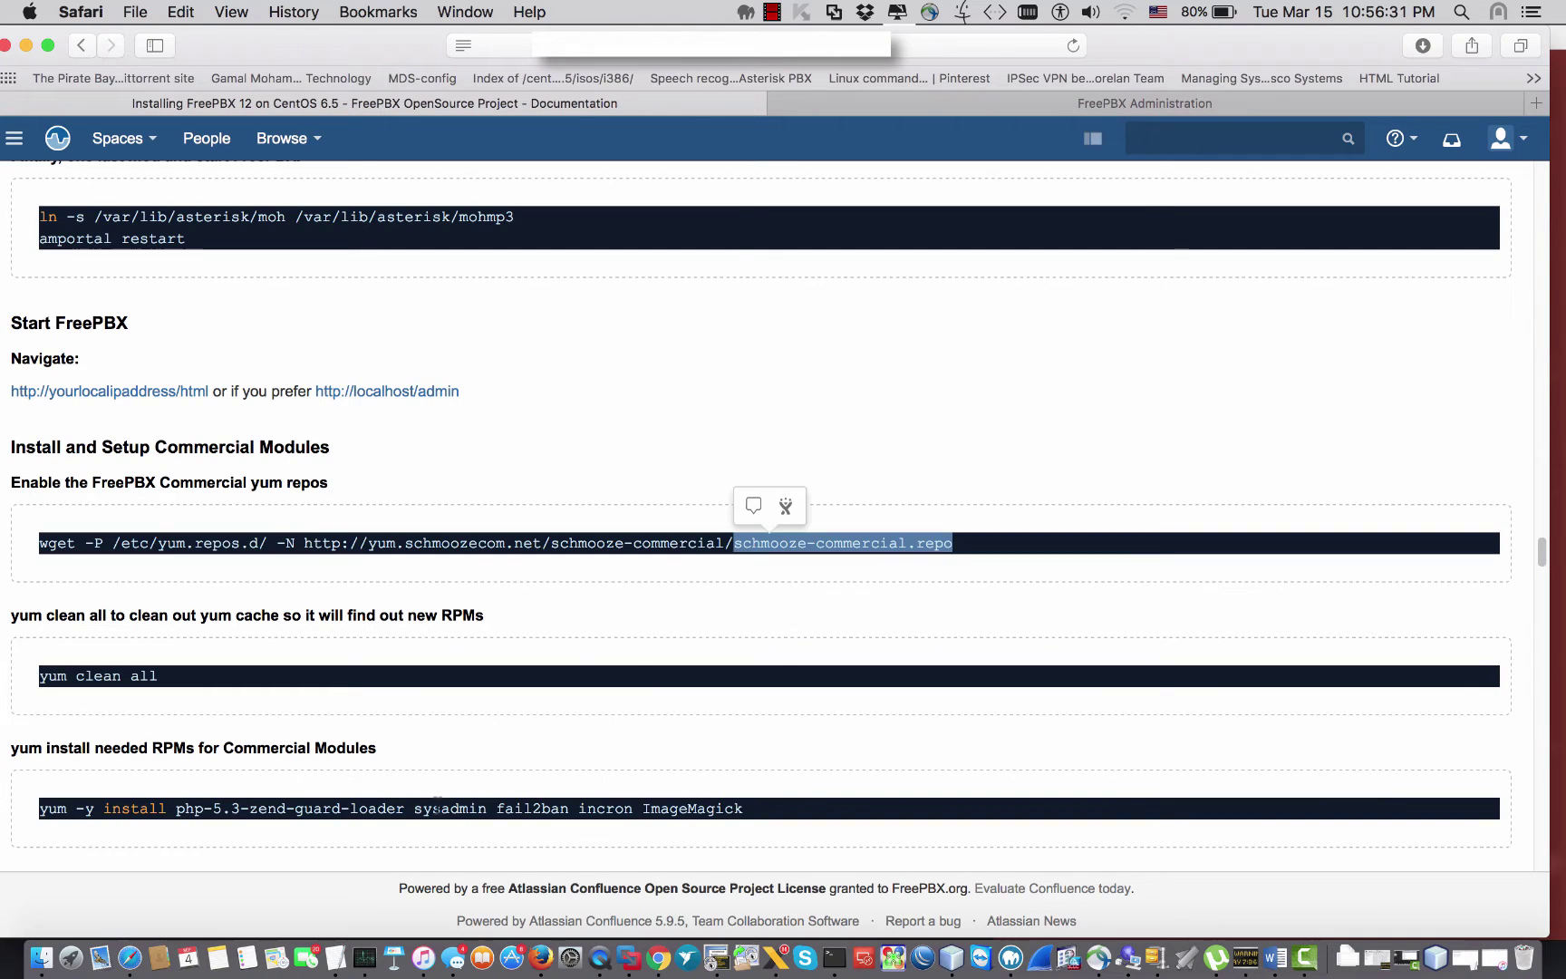
left_click_drag(416, 808, 479, 813)
left_click(989, 106)
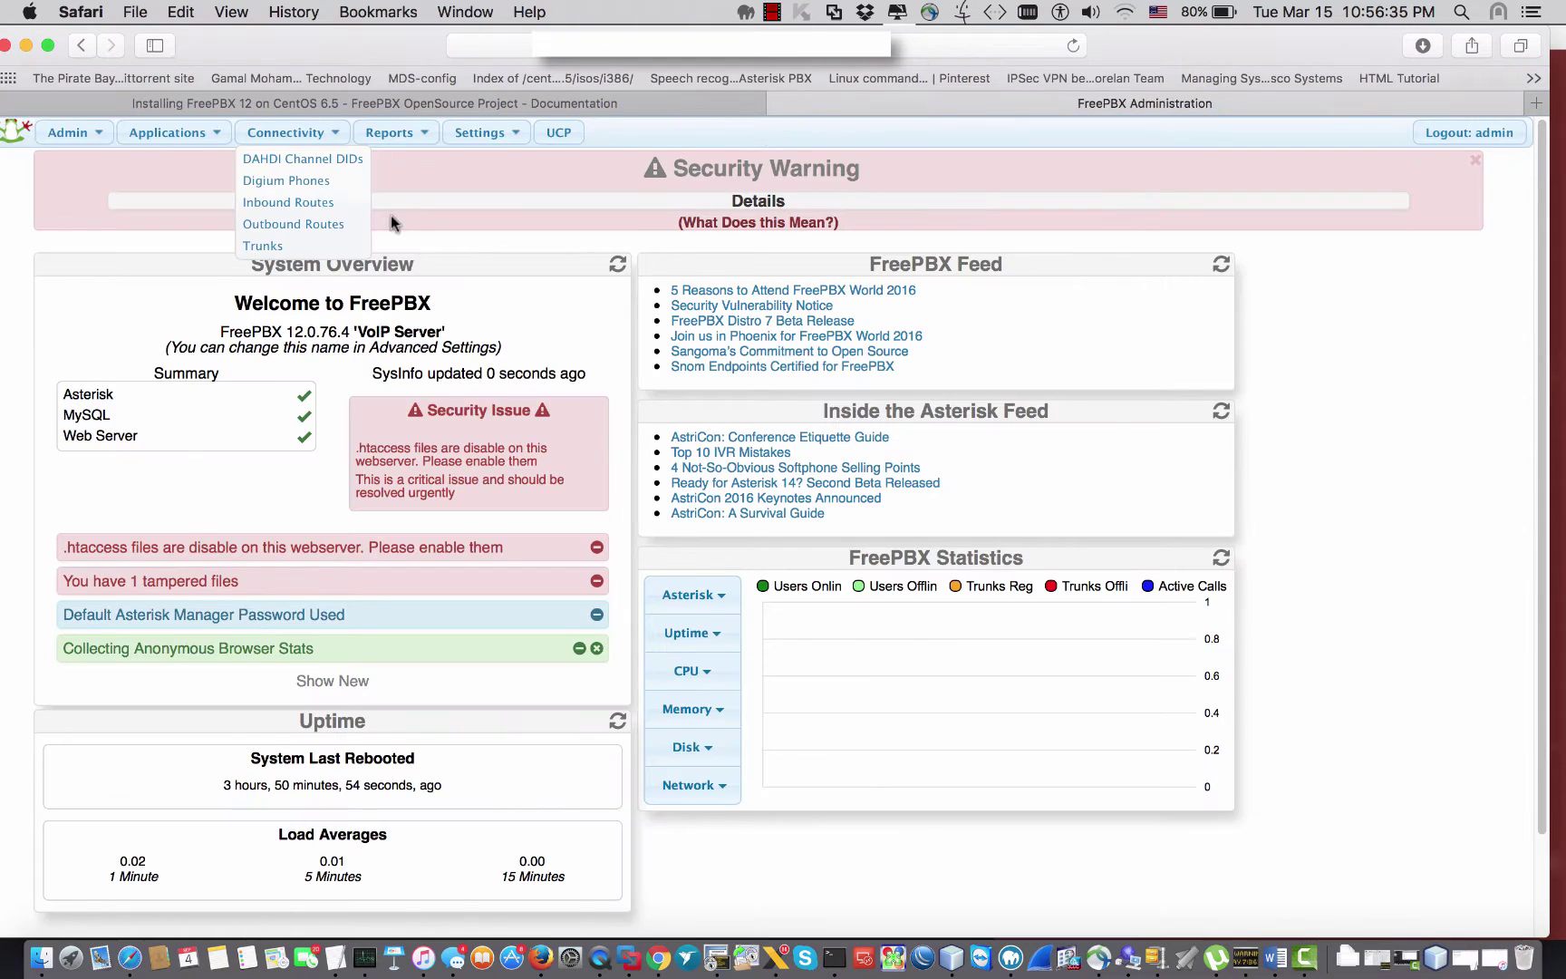
mouse_move(71, 133)
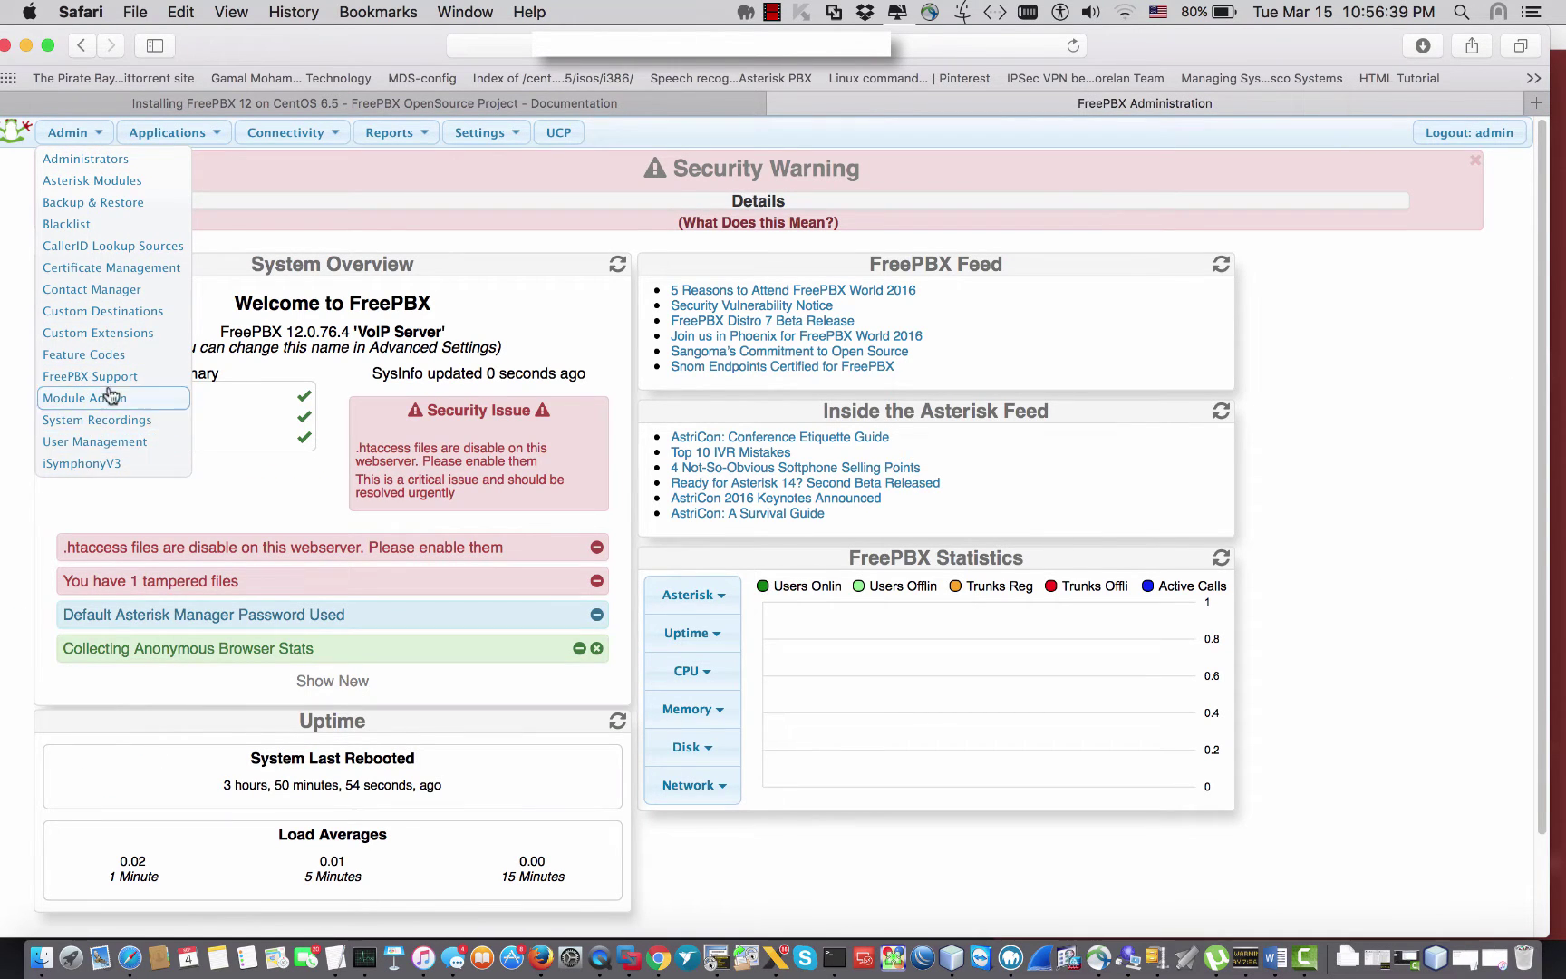
Step: Highlight the yum package list and ImageMagick in the guide, then go to Admin > Module Admin
left_click(628, 106)
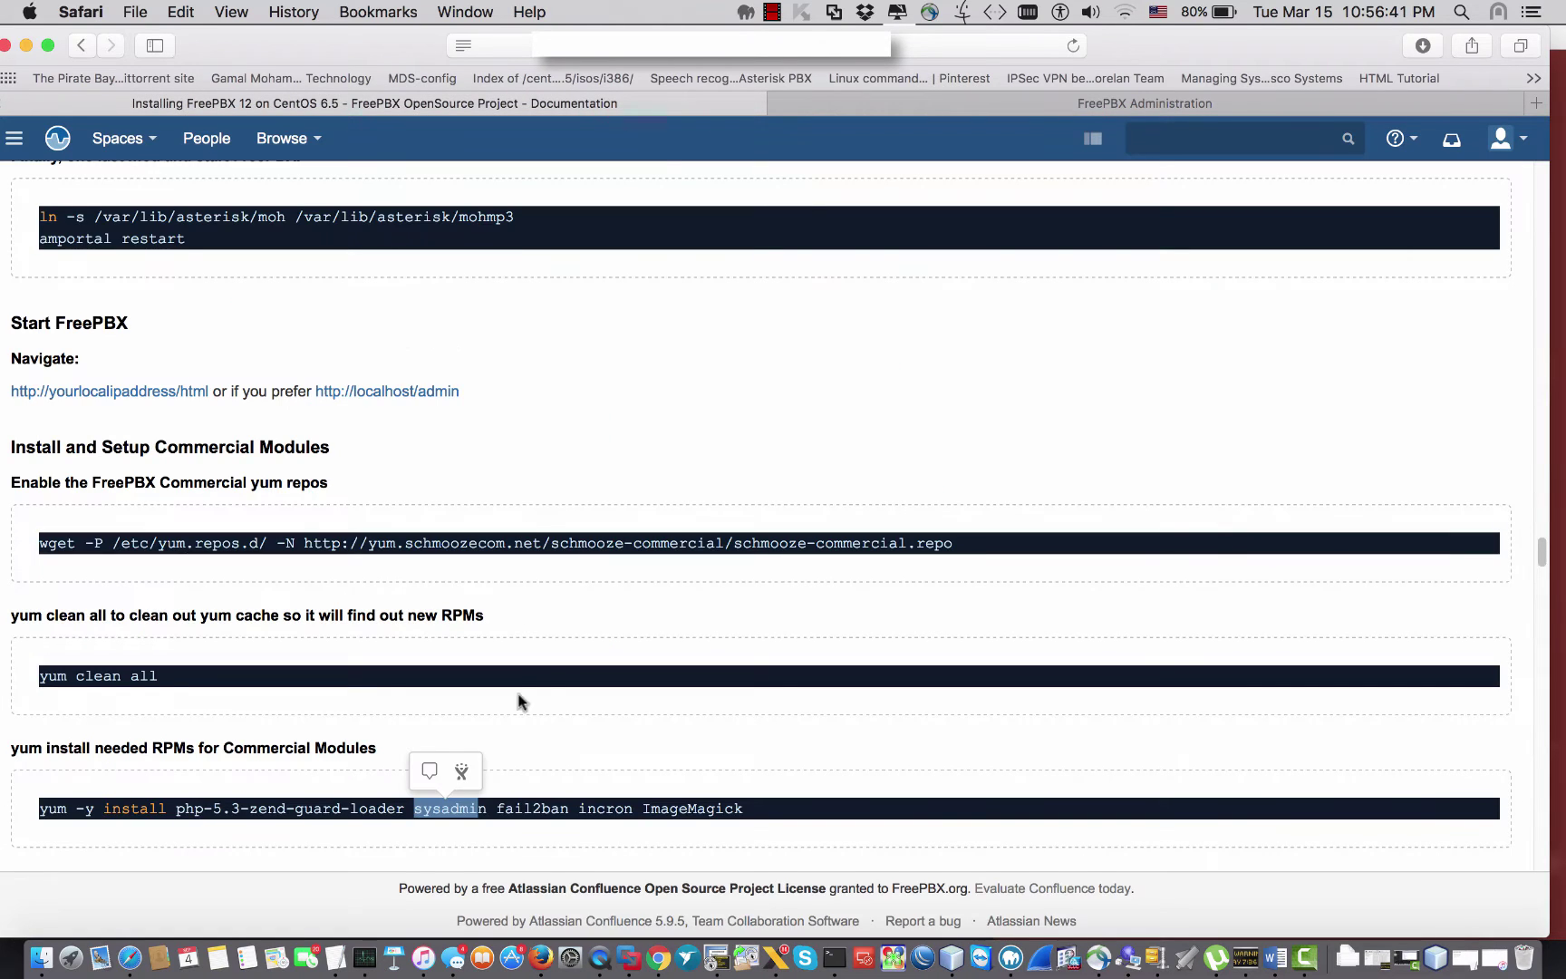
left_click(513, 775)
left_click_drag(744, 816, 214, 821)
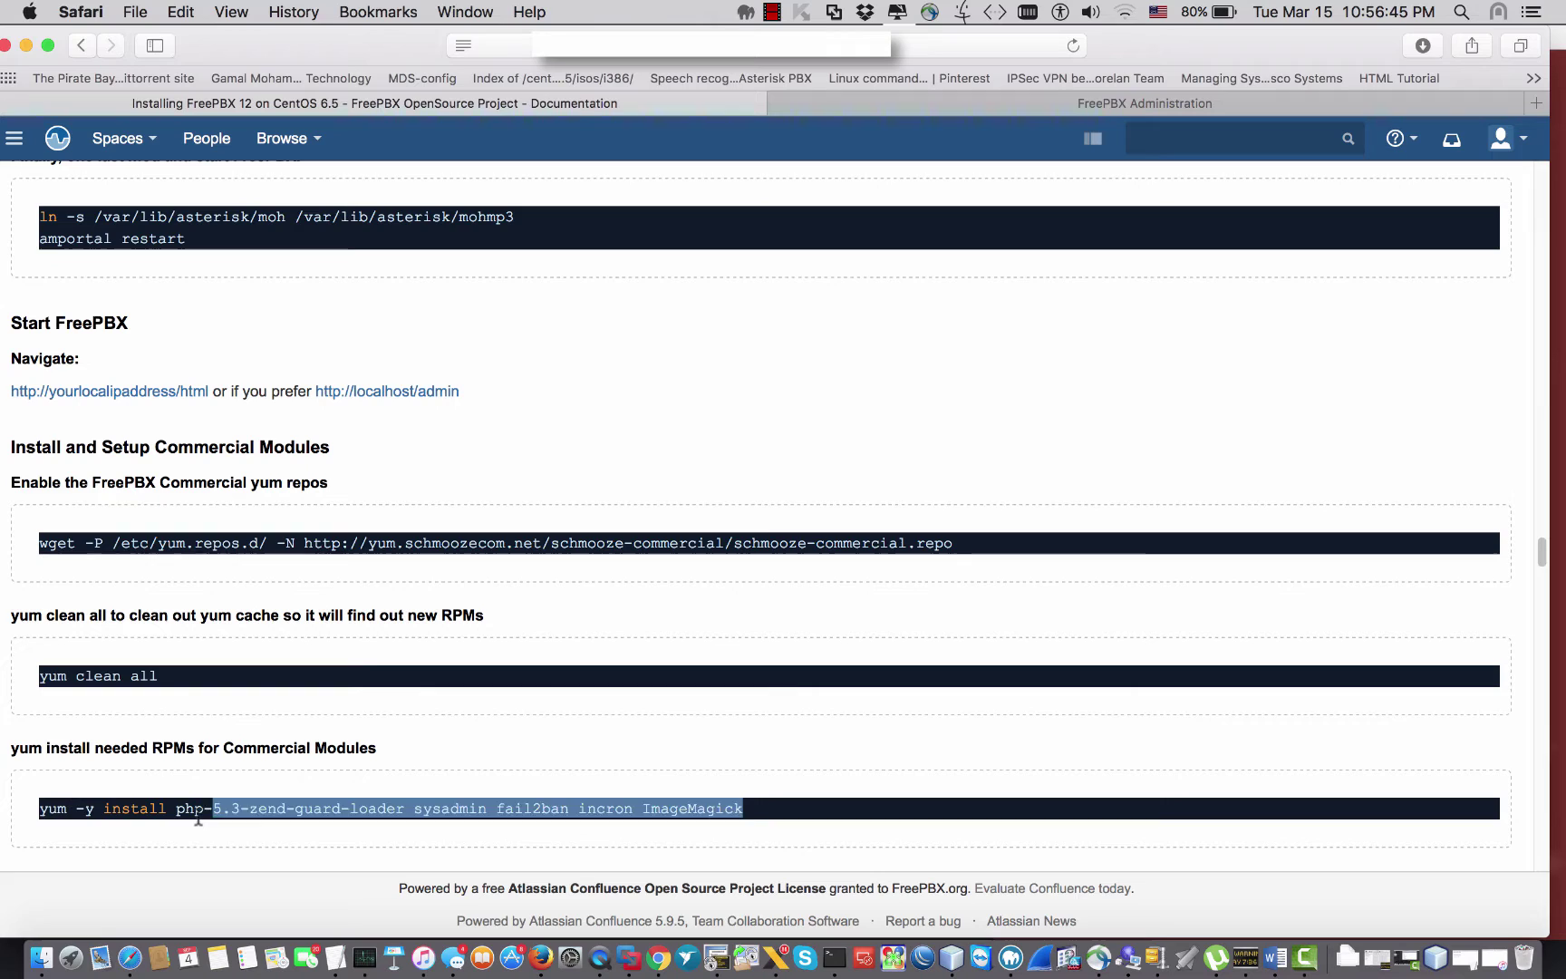
left_click(212, 820)
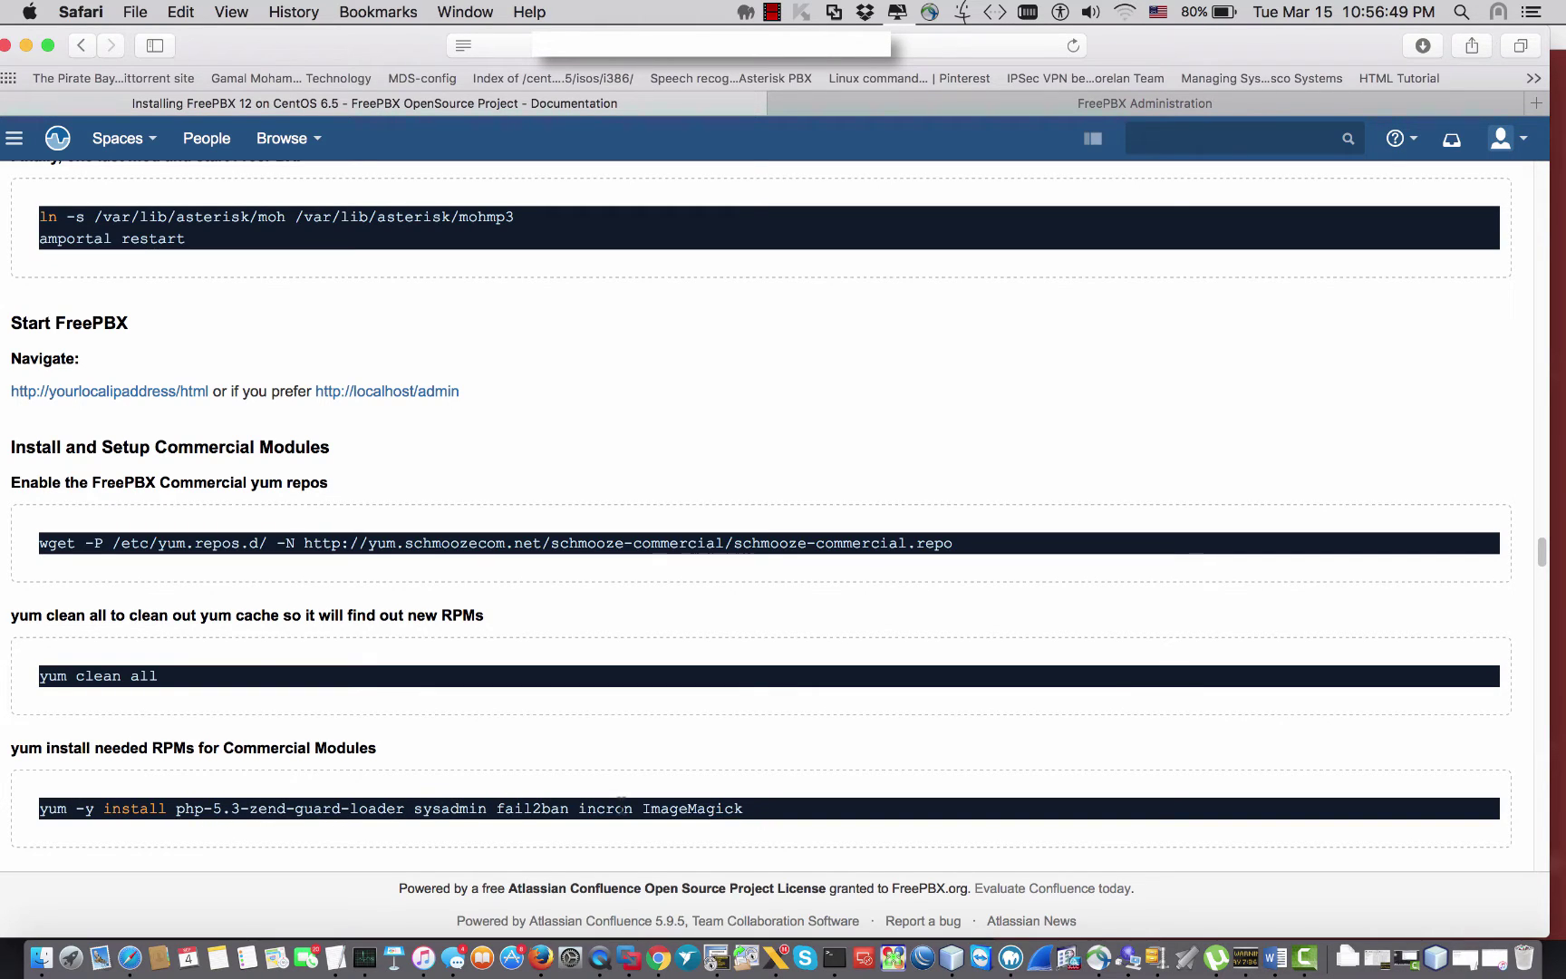
left_click_drag(642, 809, 122, 808)
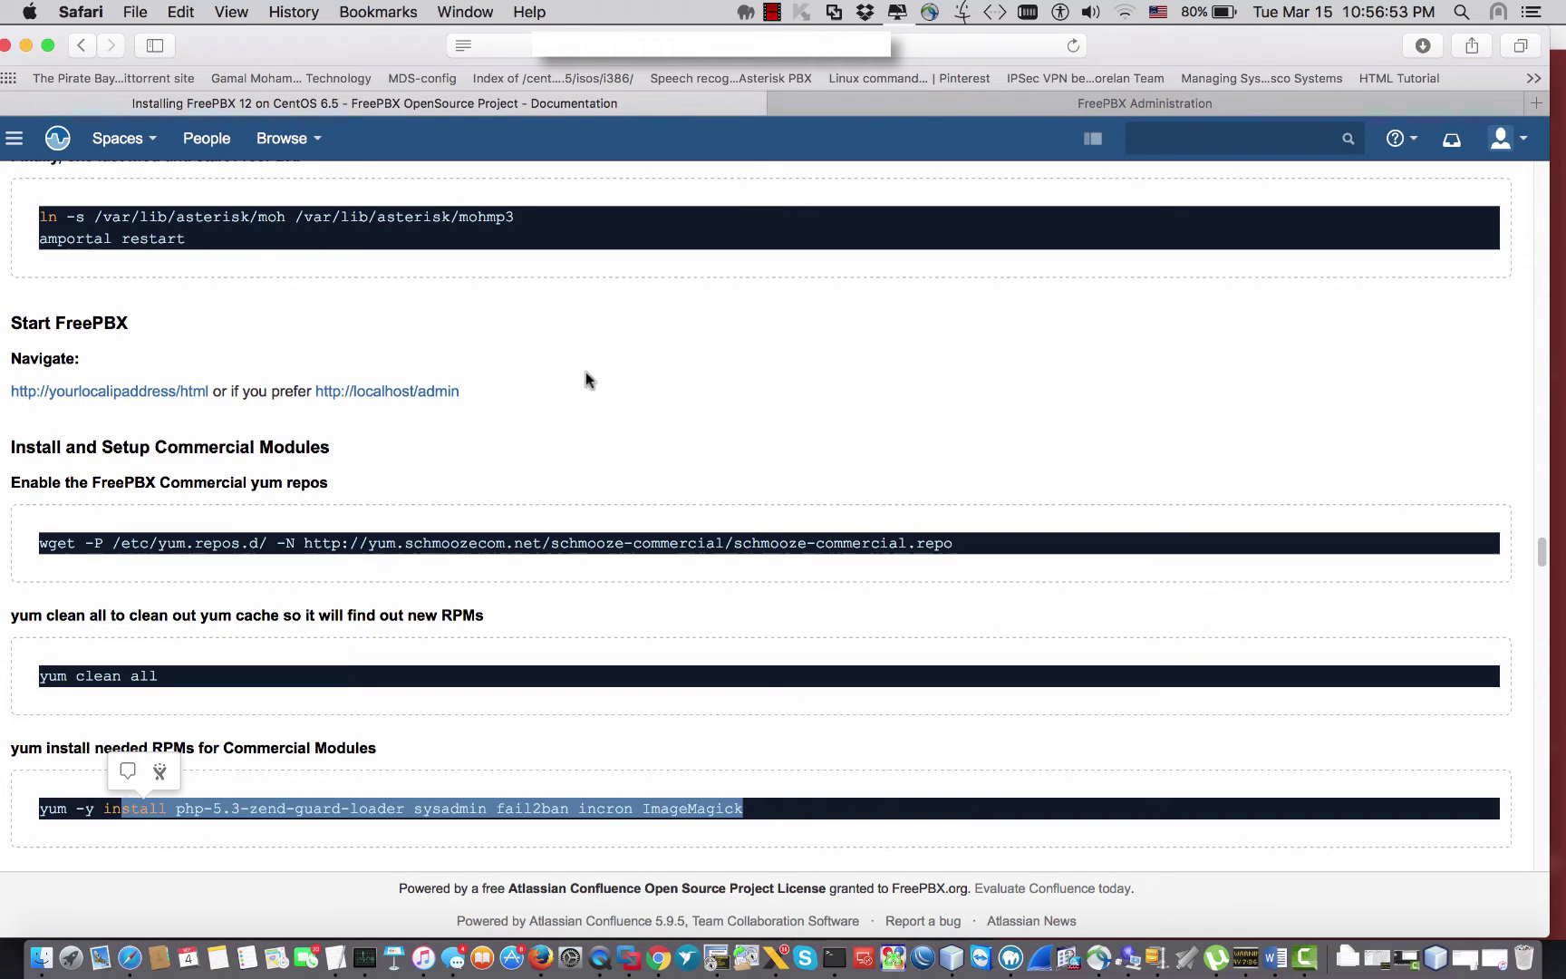
left_click(898, 107)
mouse_move(68, 132)
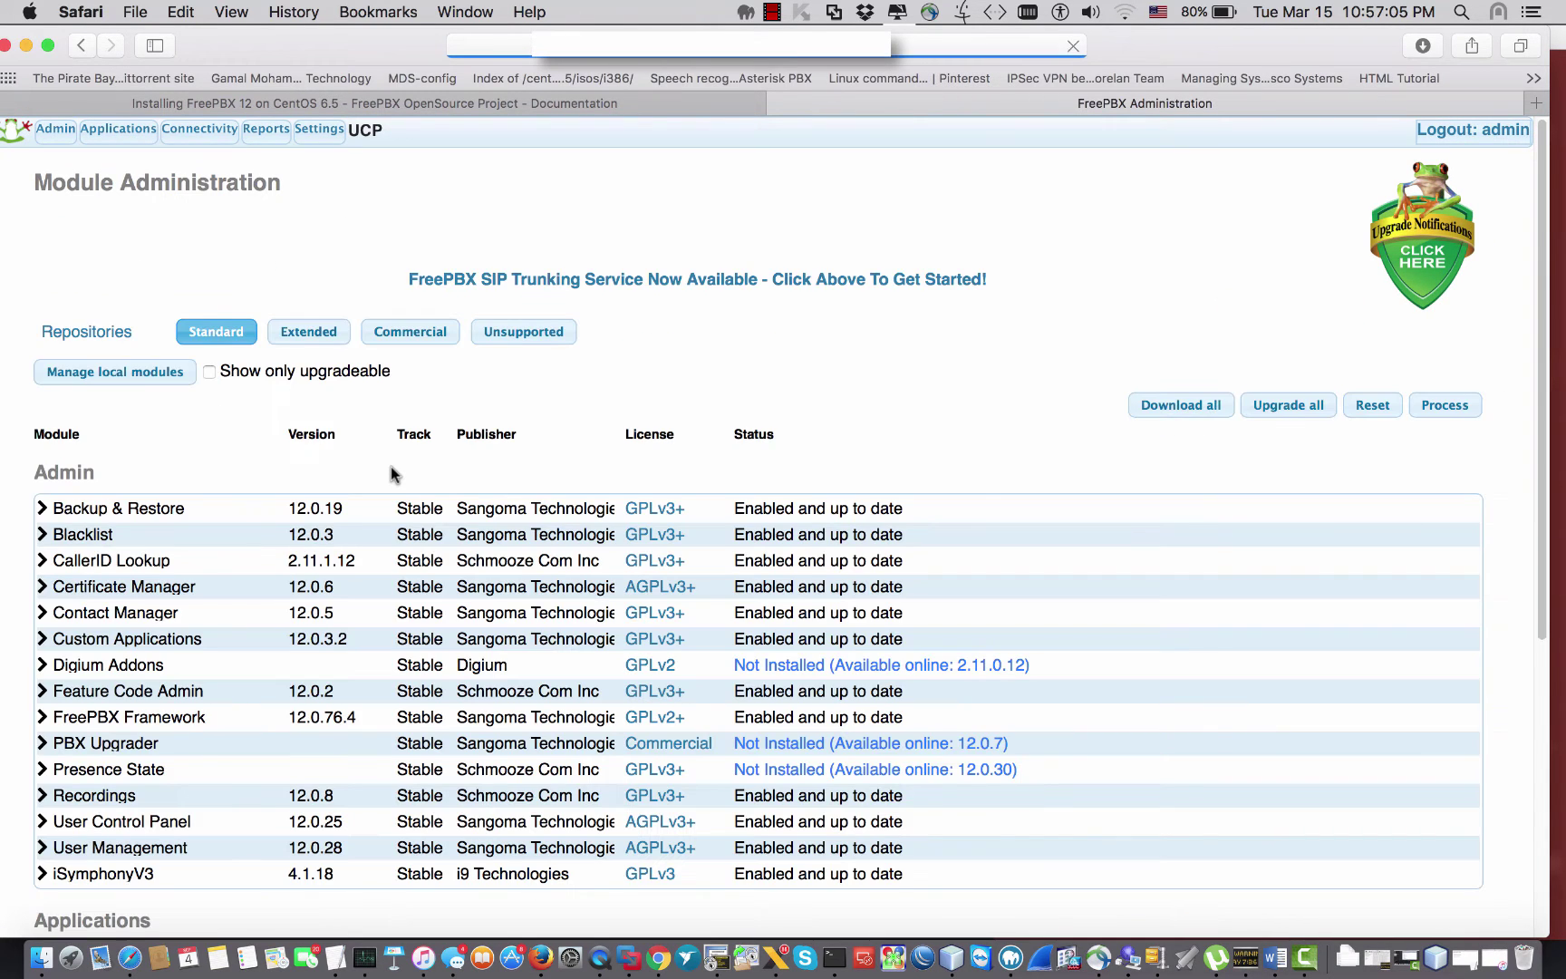
Step: Search the module list for 'mot', 'goo' and 'voice', then reload the Module Administration page
key("super+f")
type("mot")
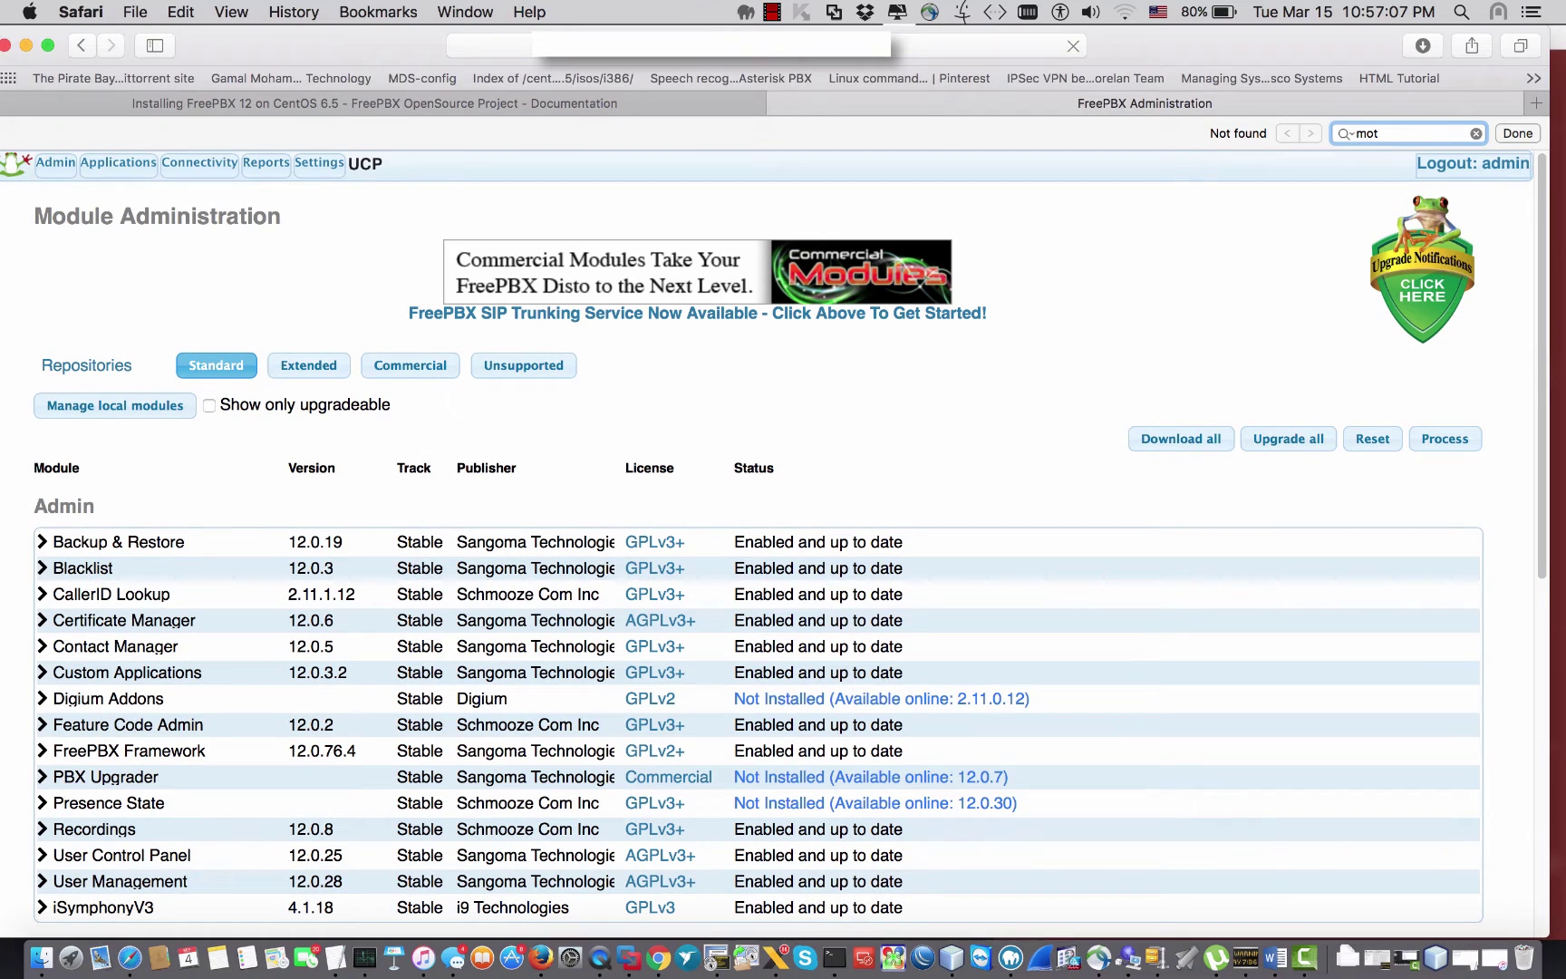
key("BackSpace")
key("BackSpace")
key("BackSpace")
type("goo")
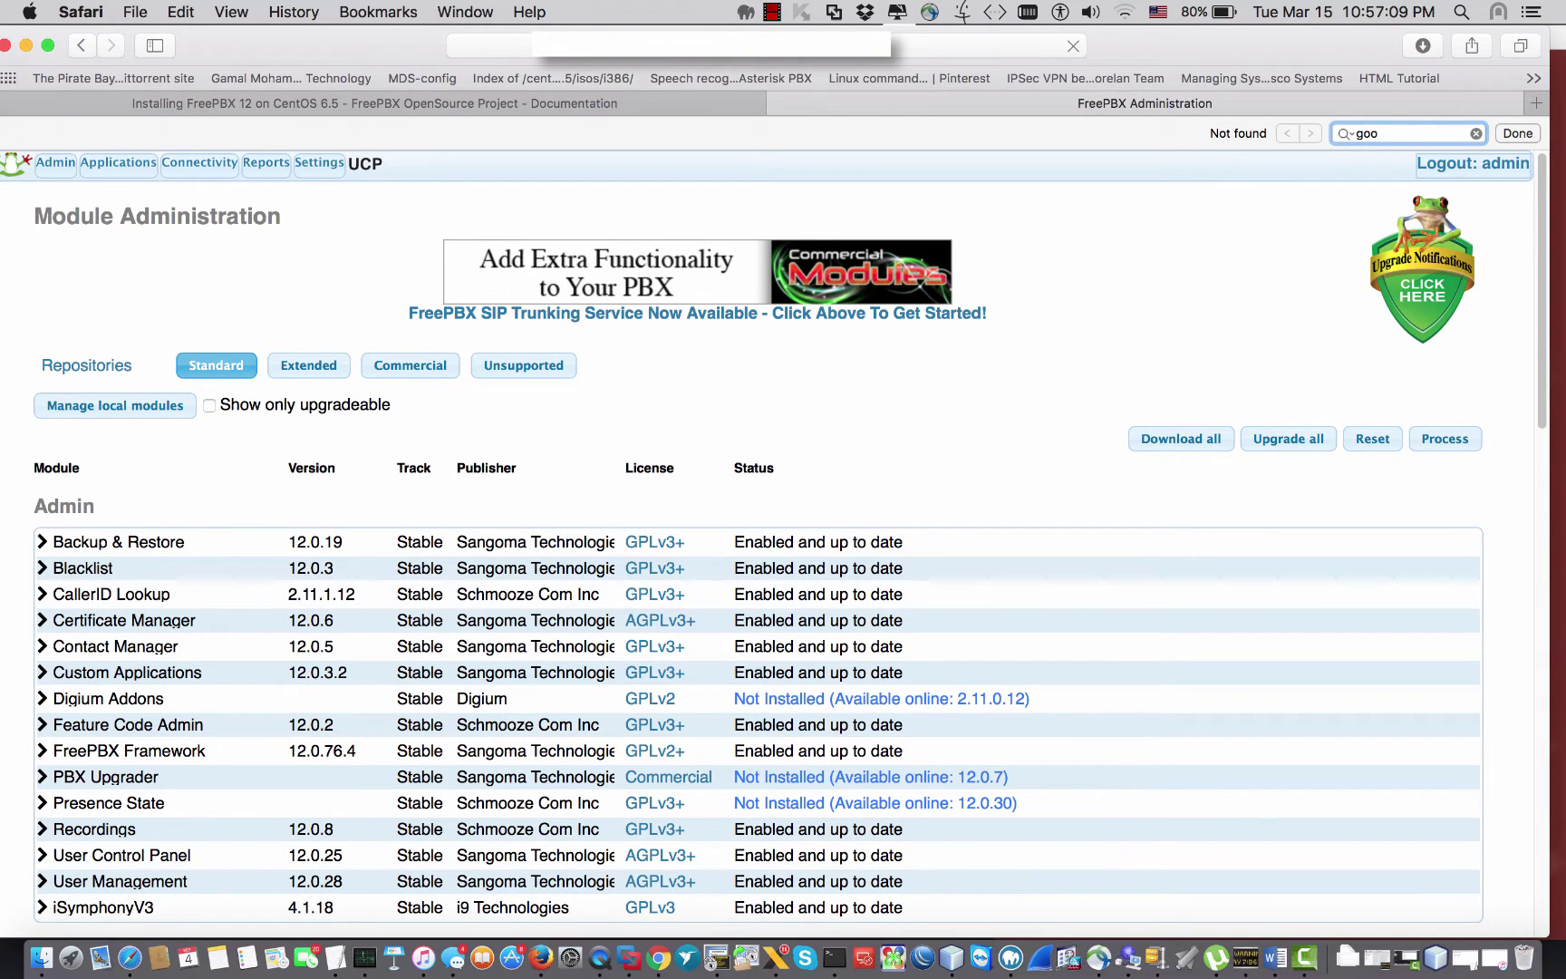
key("super+a")
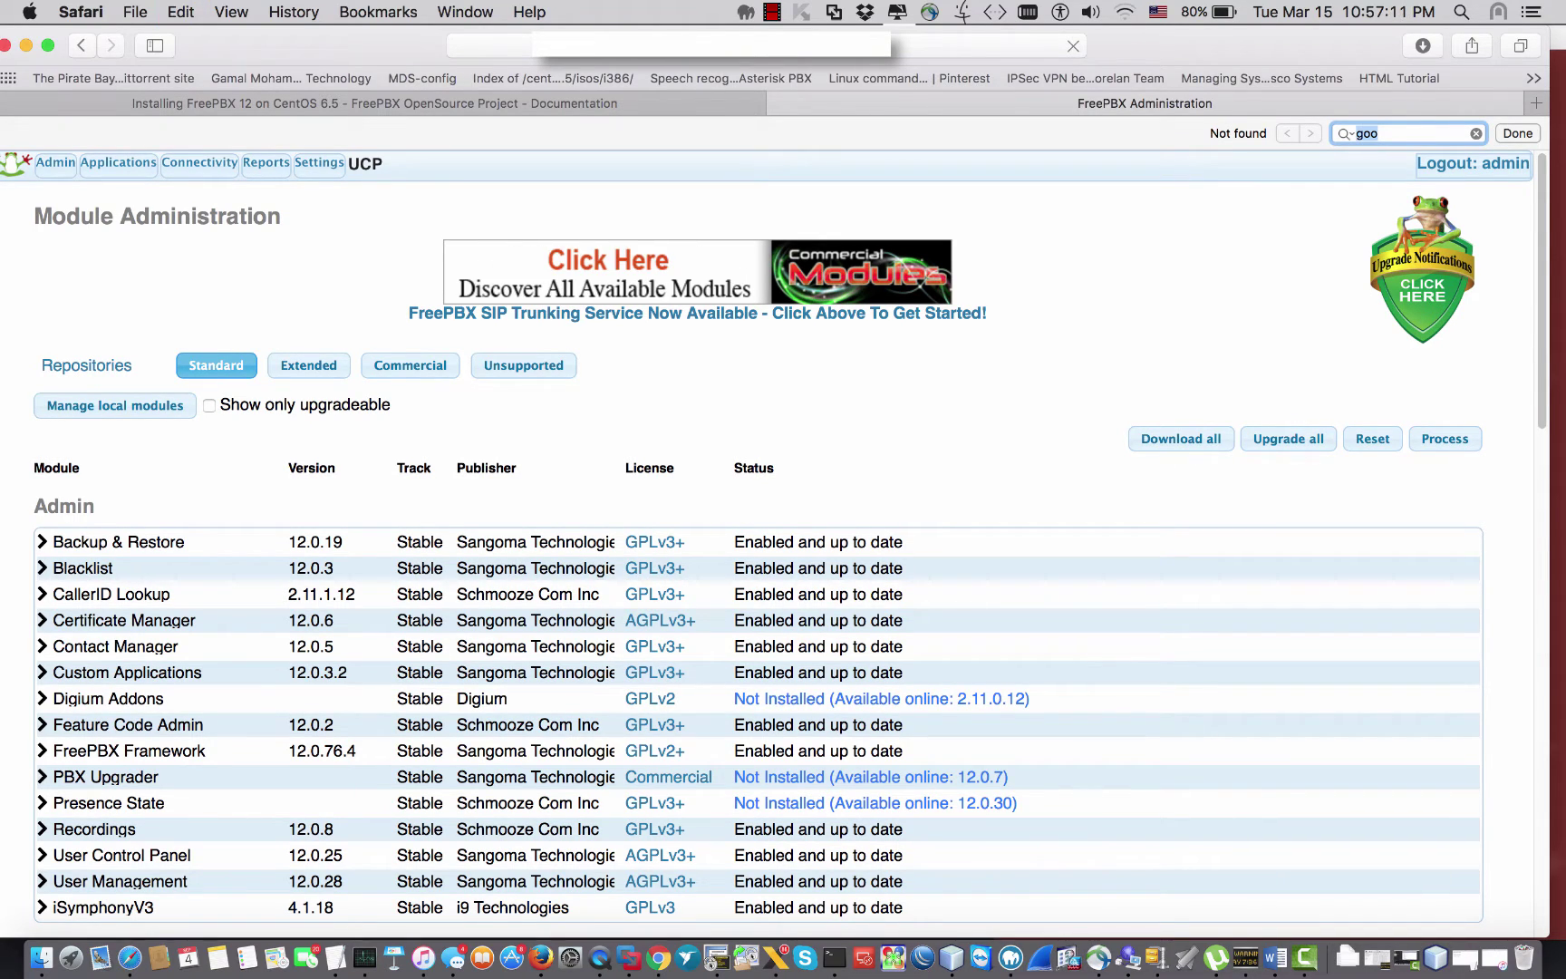
type("voice")
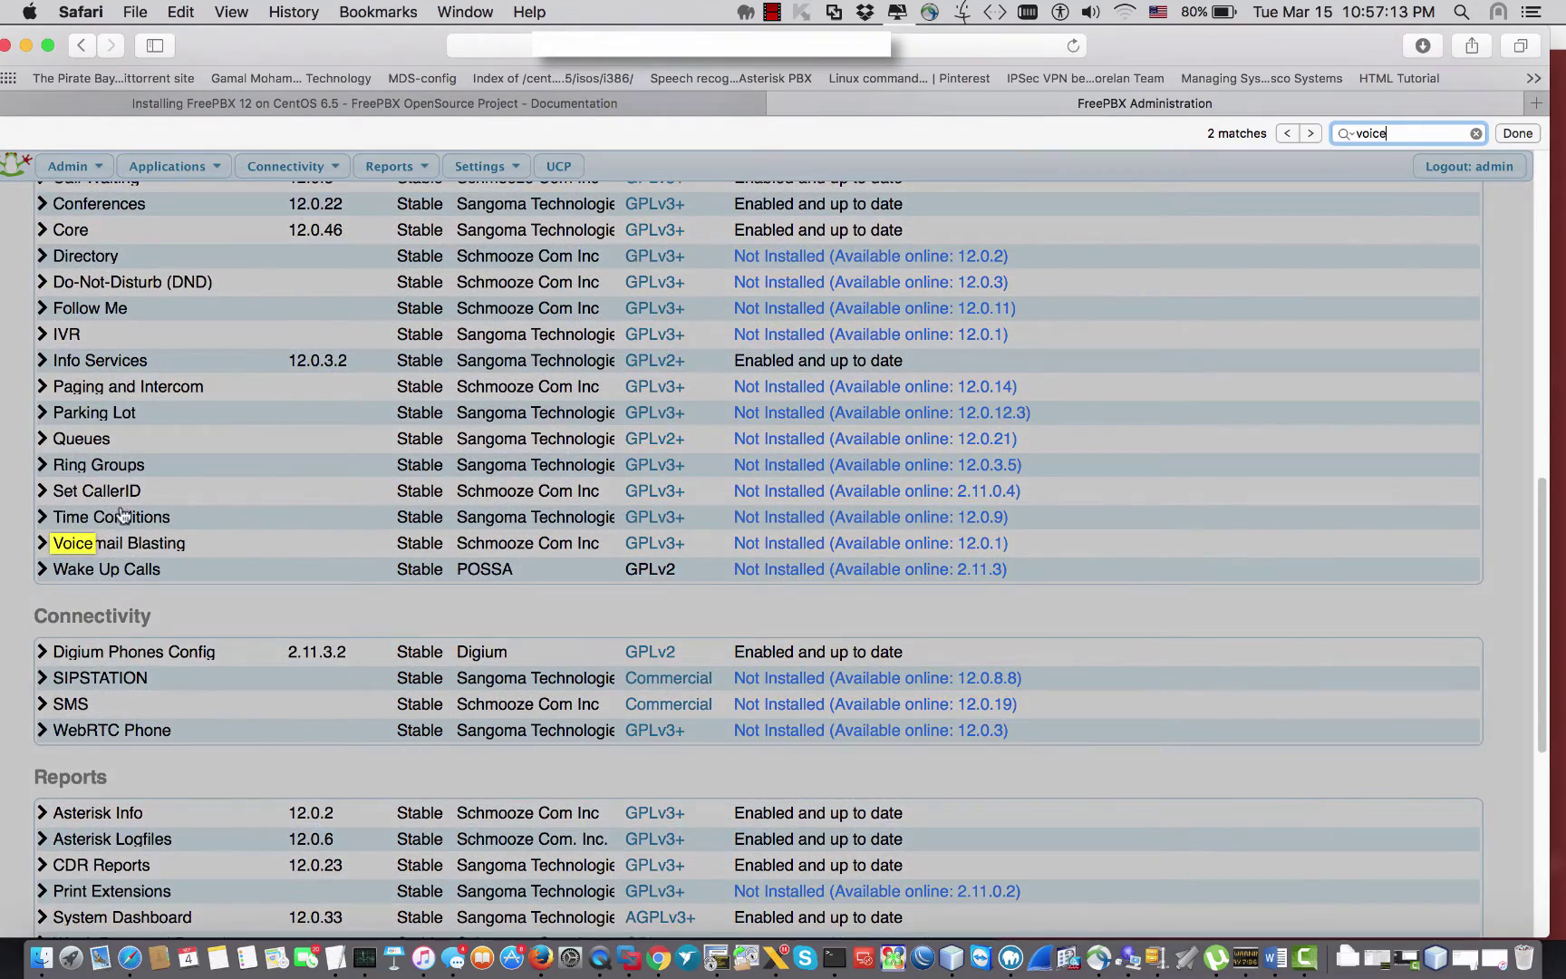
key("Return")
key("Return")
scroll(93, 518, "up", 20)
left_click(793, 216)
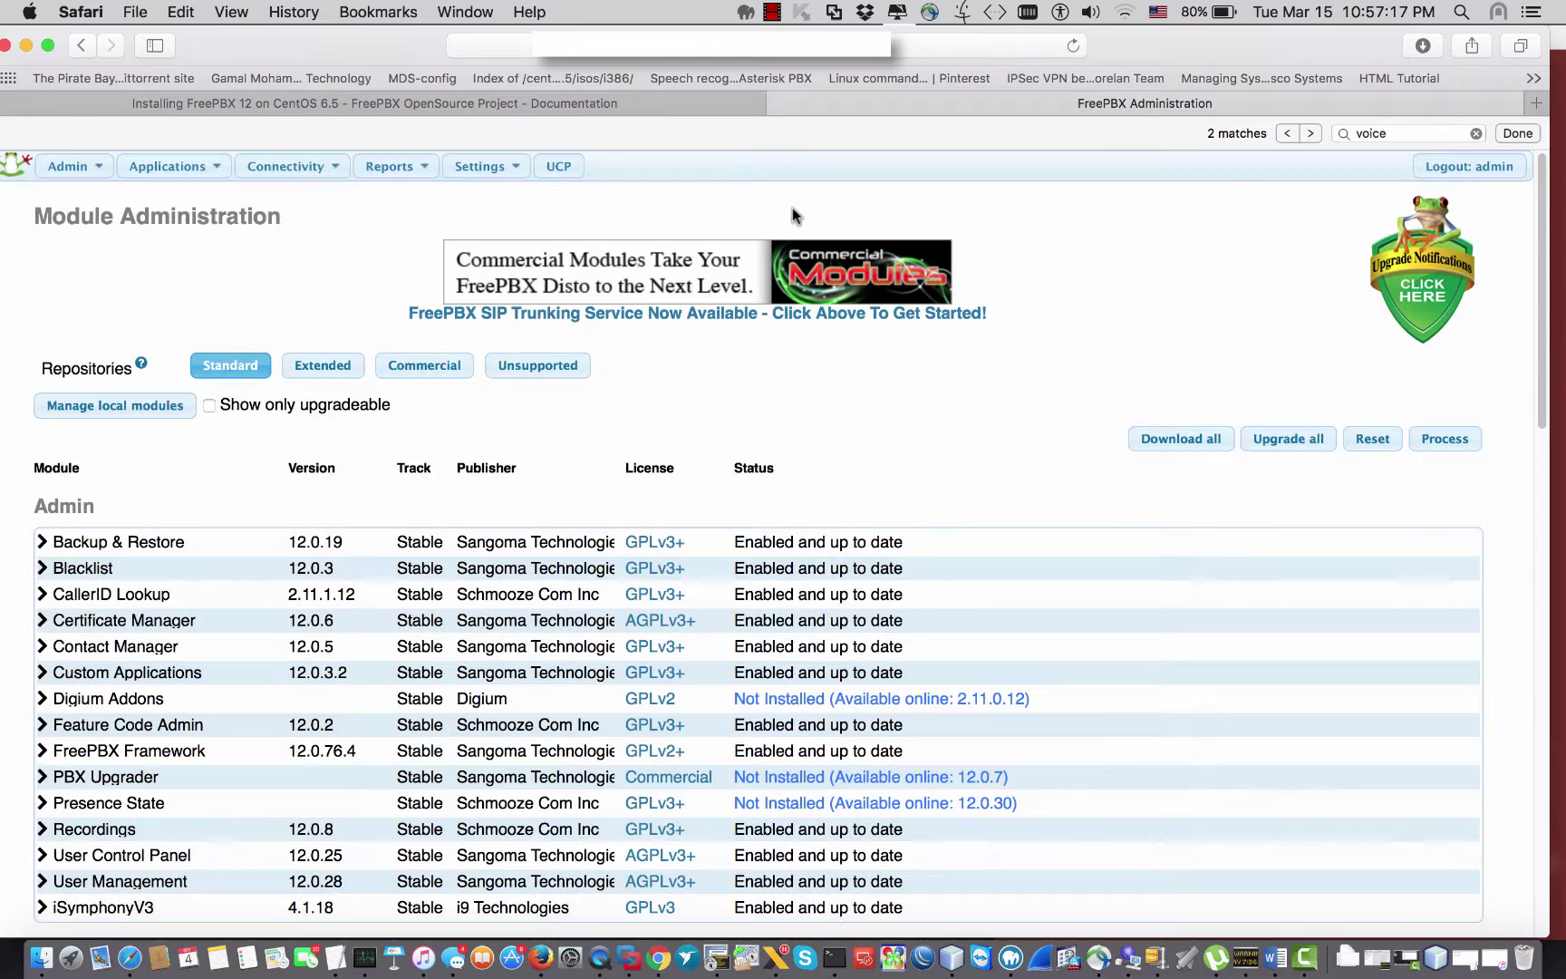
left_click(1073, 45)
left_click(931, 229)
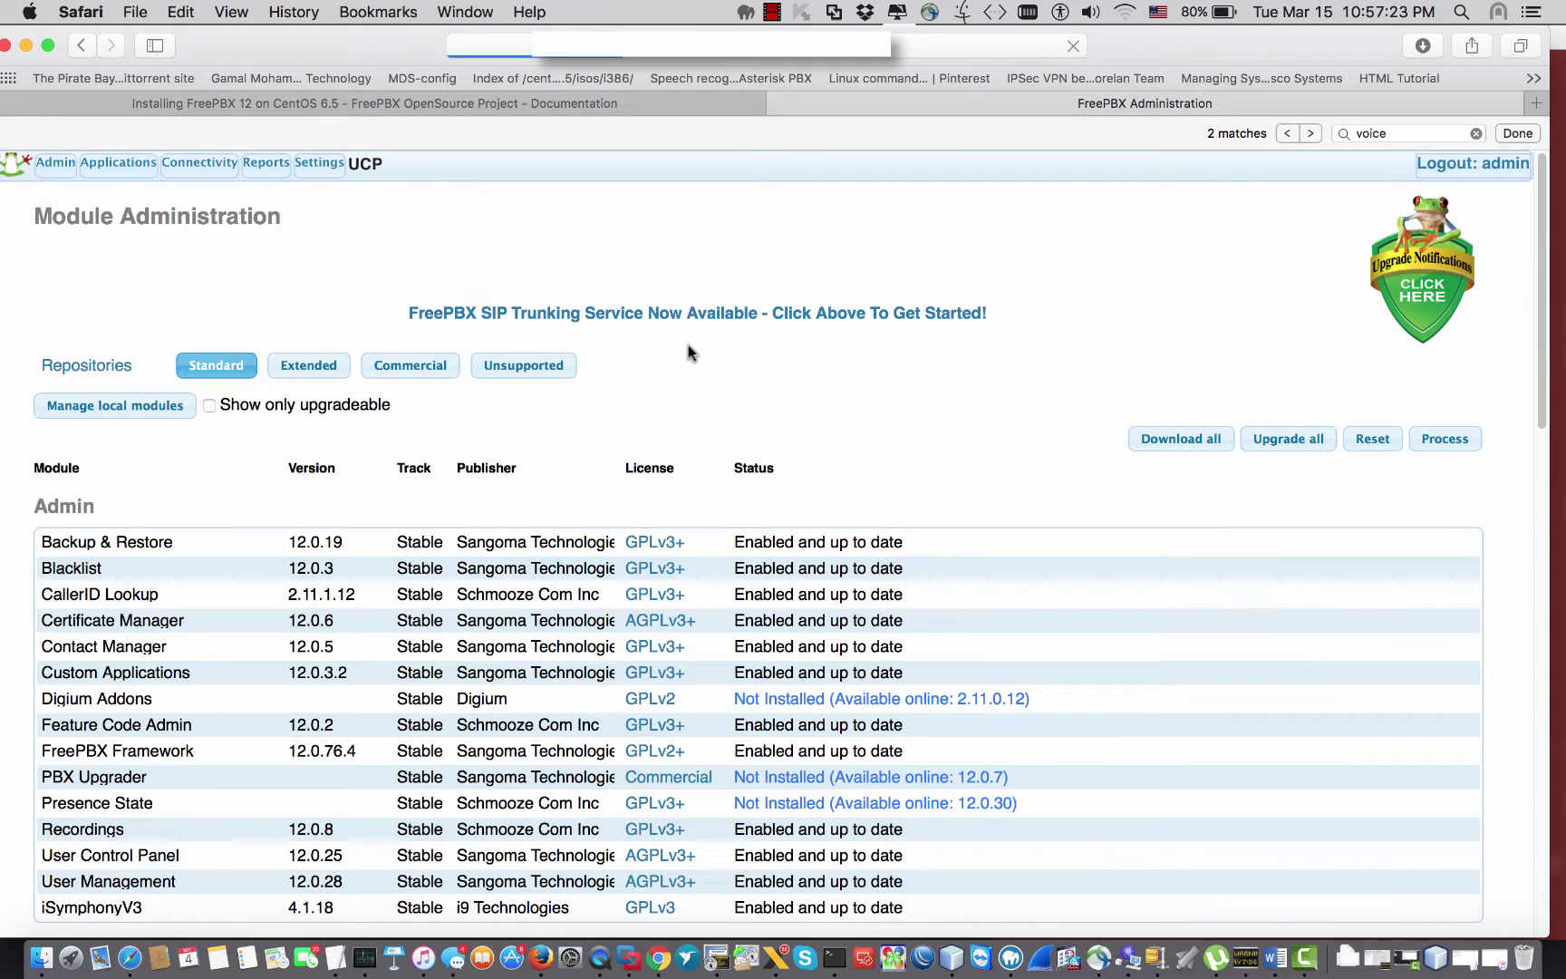
Step: Search the reloaded list for 'google', 'xm', 'mot' and 'goo', finding no Google Voice module
key("super+f")
type("google")
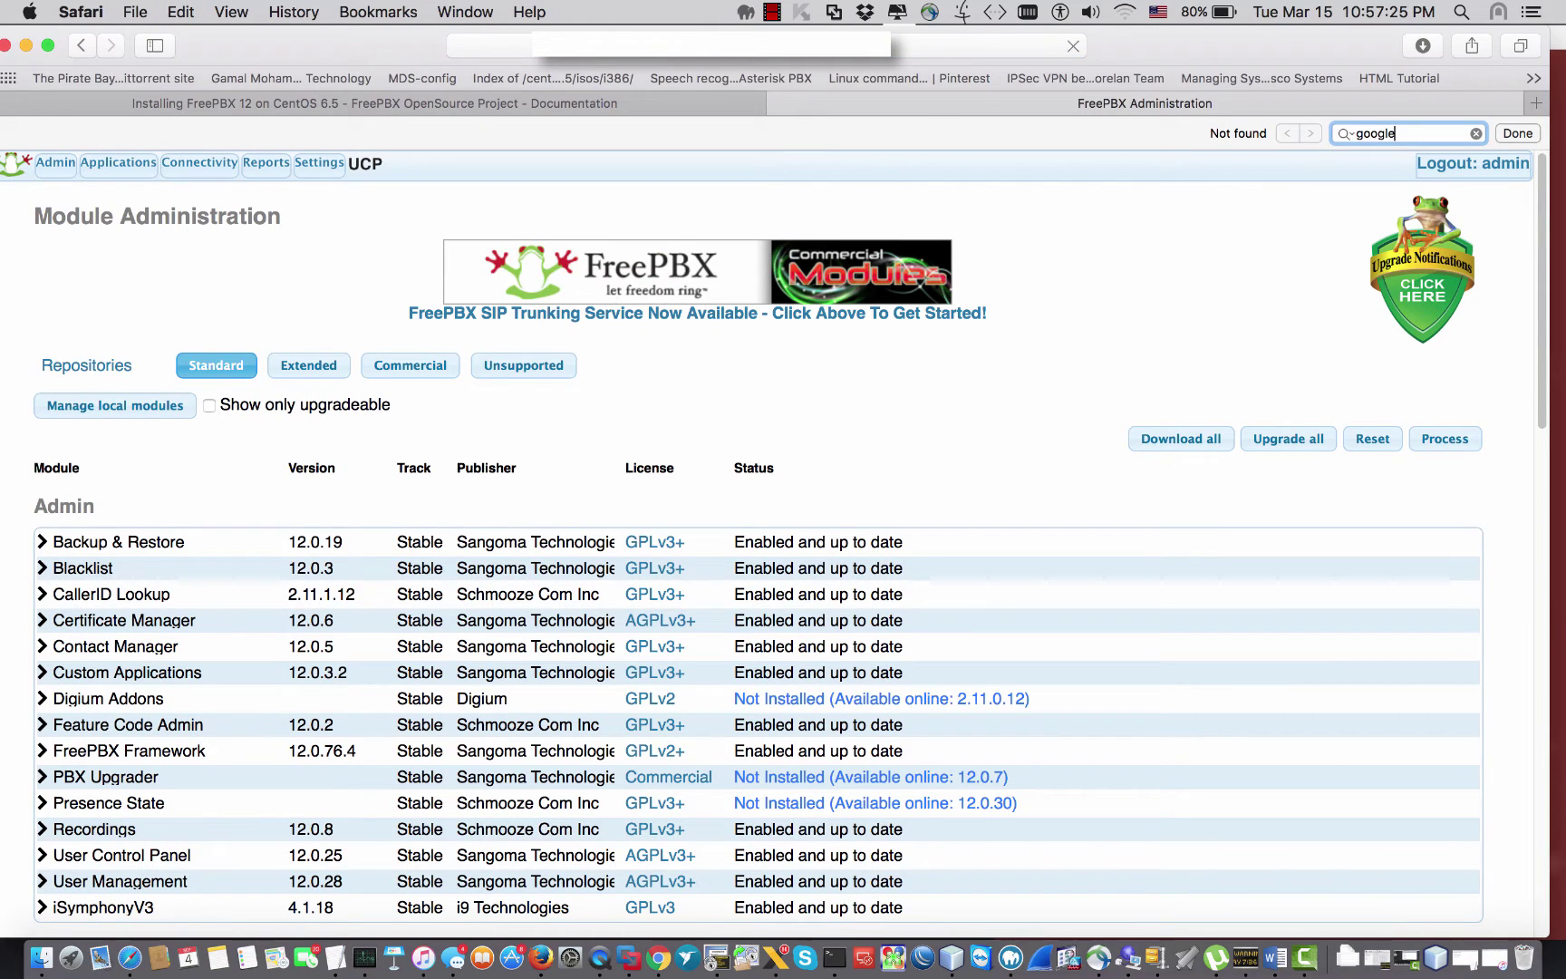
key("BackSpace")
key("BackSpace")
key("BackSpace")
key("BackSpace")
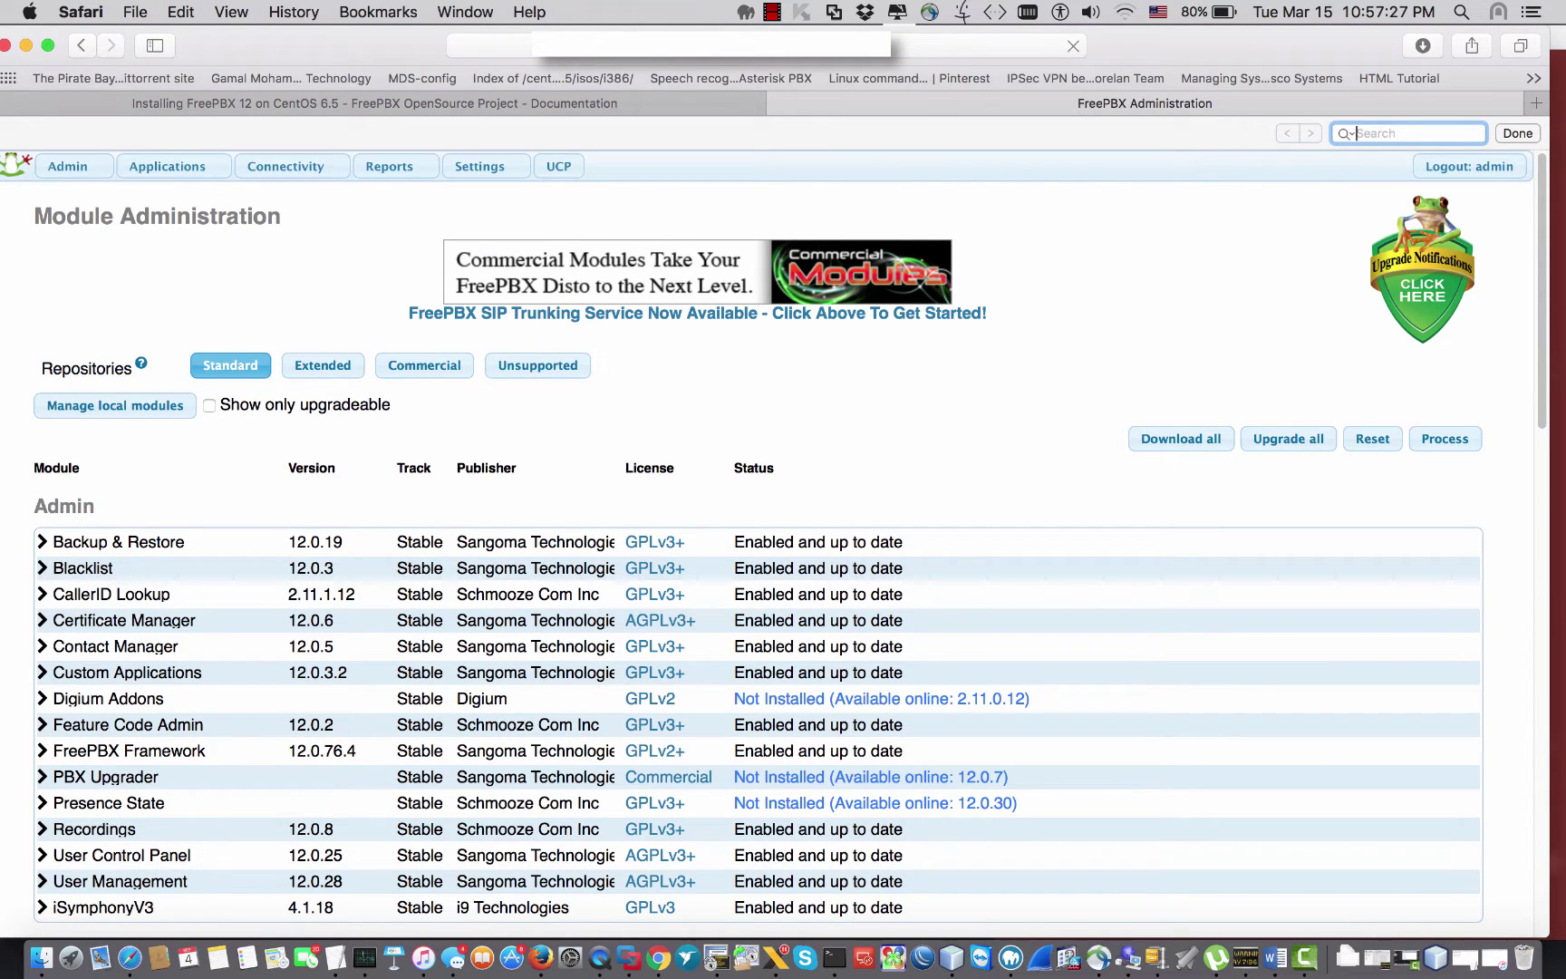
type("xm")
key("BackSpace")
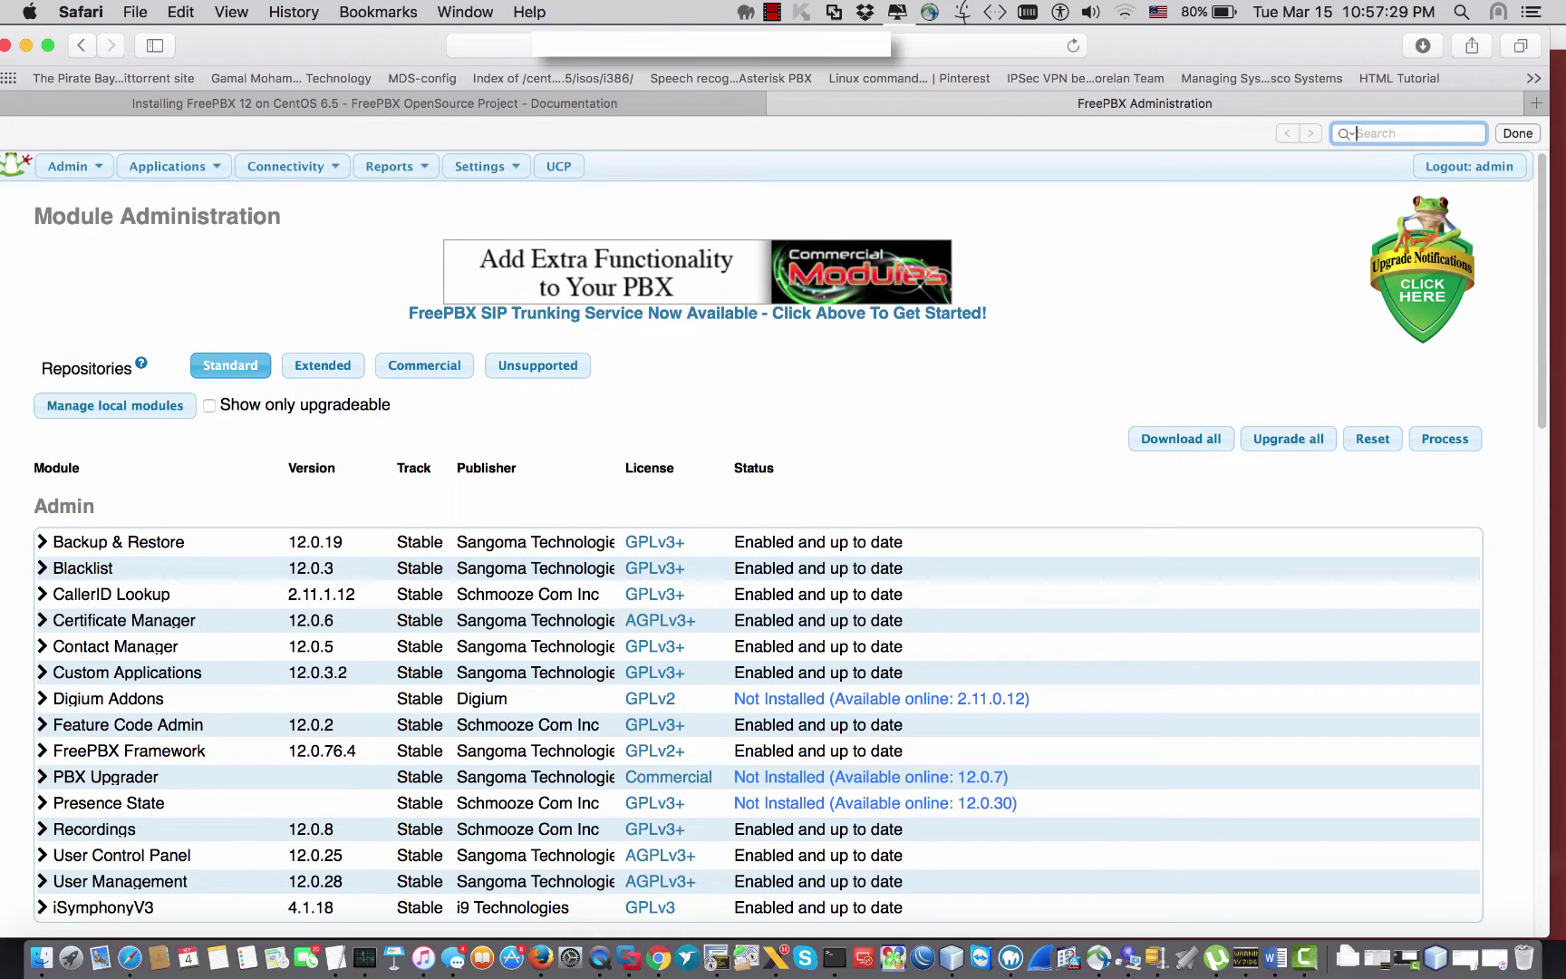
type("mot")
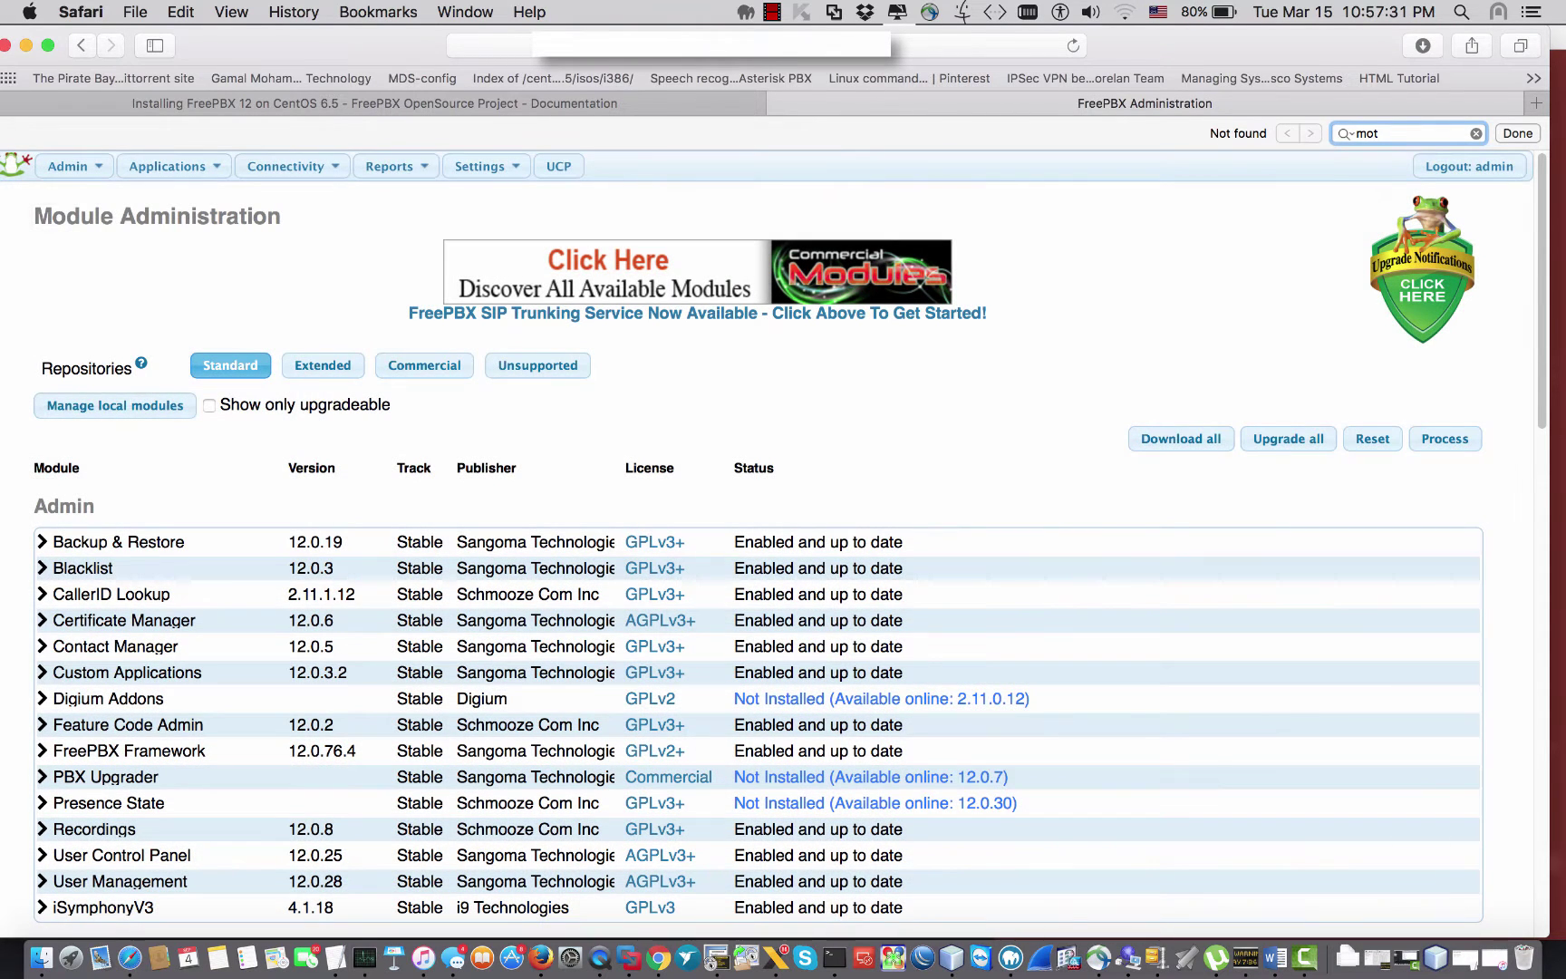
key("BackSpace")
key("BackSpace")
key("BackSpace")
type("google")
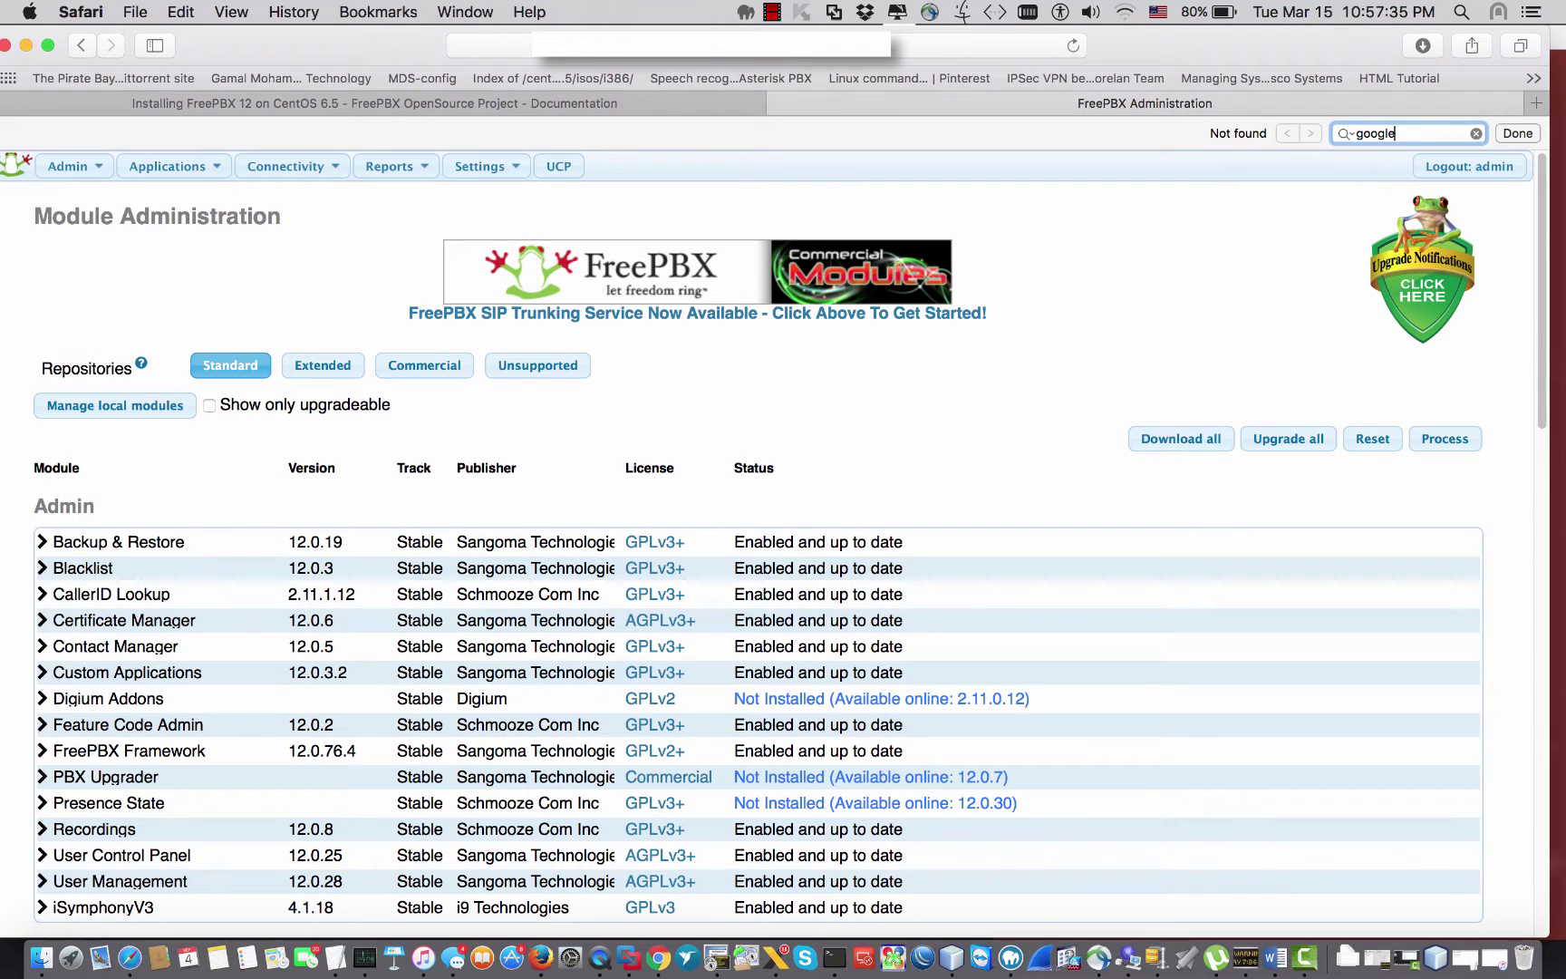
key("super+a")
Step: Enable the Extended, Commercial and Unsupported repositories and reload the module list
left_click(326, 365)
left_click(457, 363)
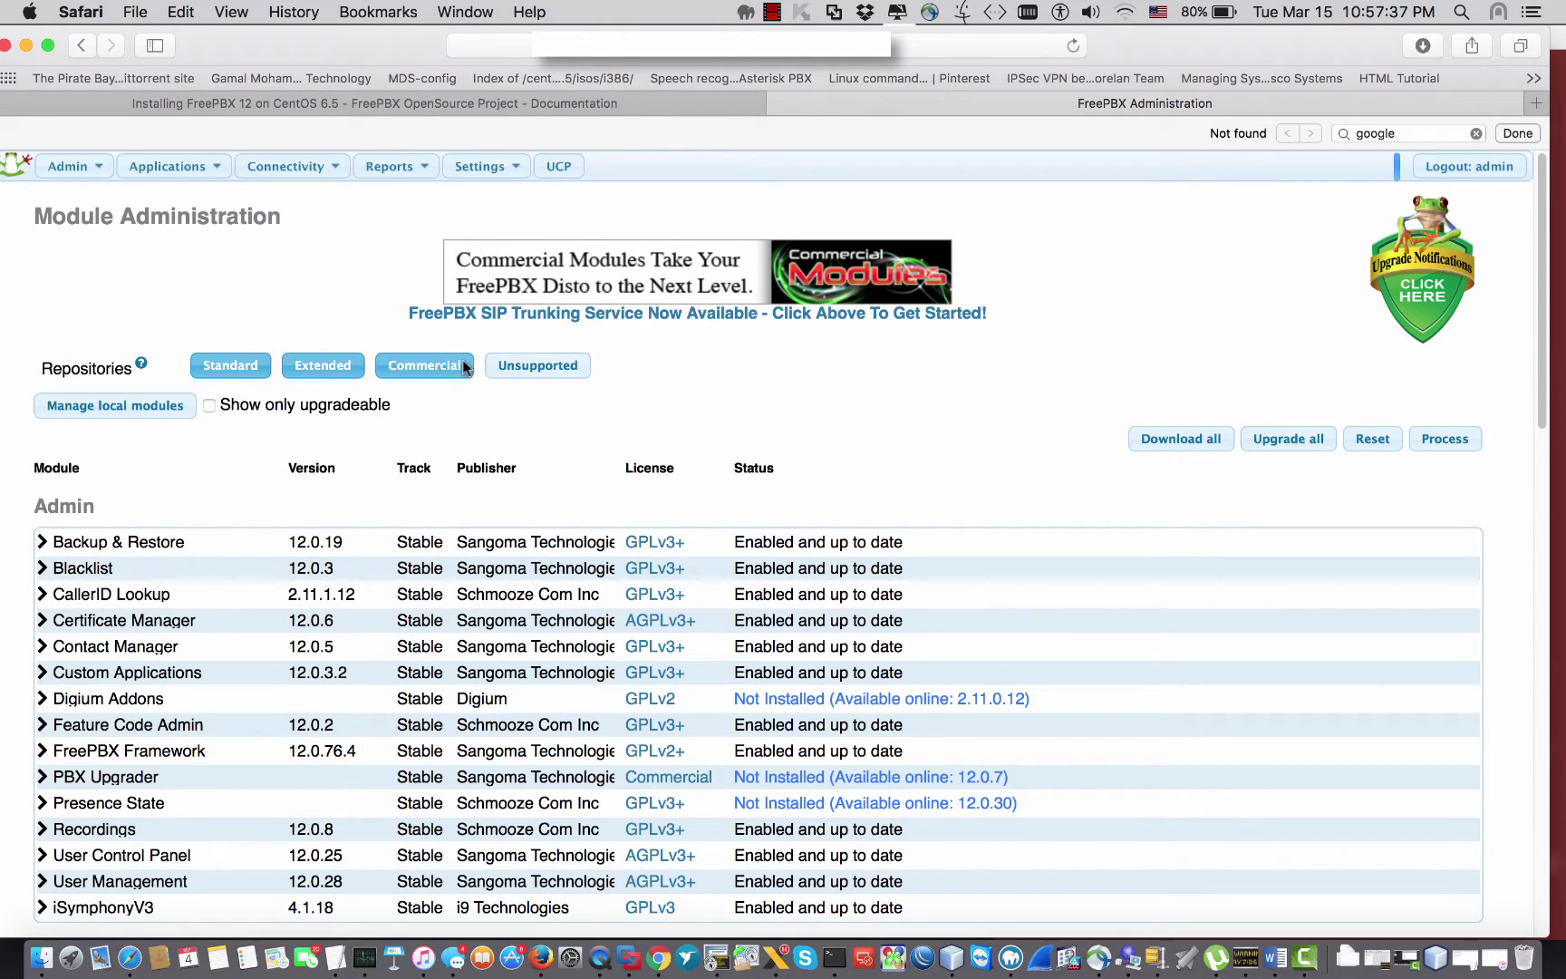
left_click(534, 365)
left_click(1074, 45)
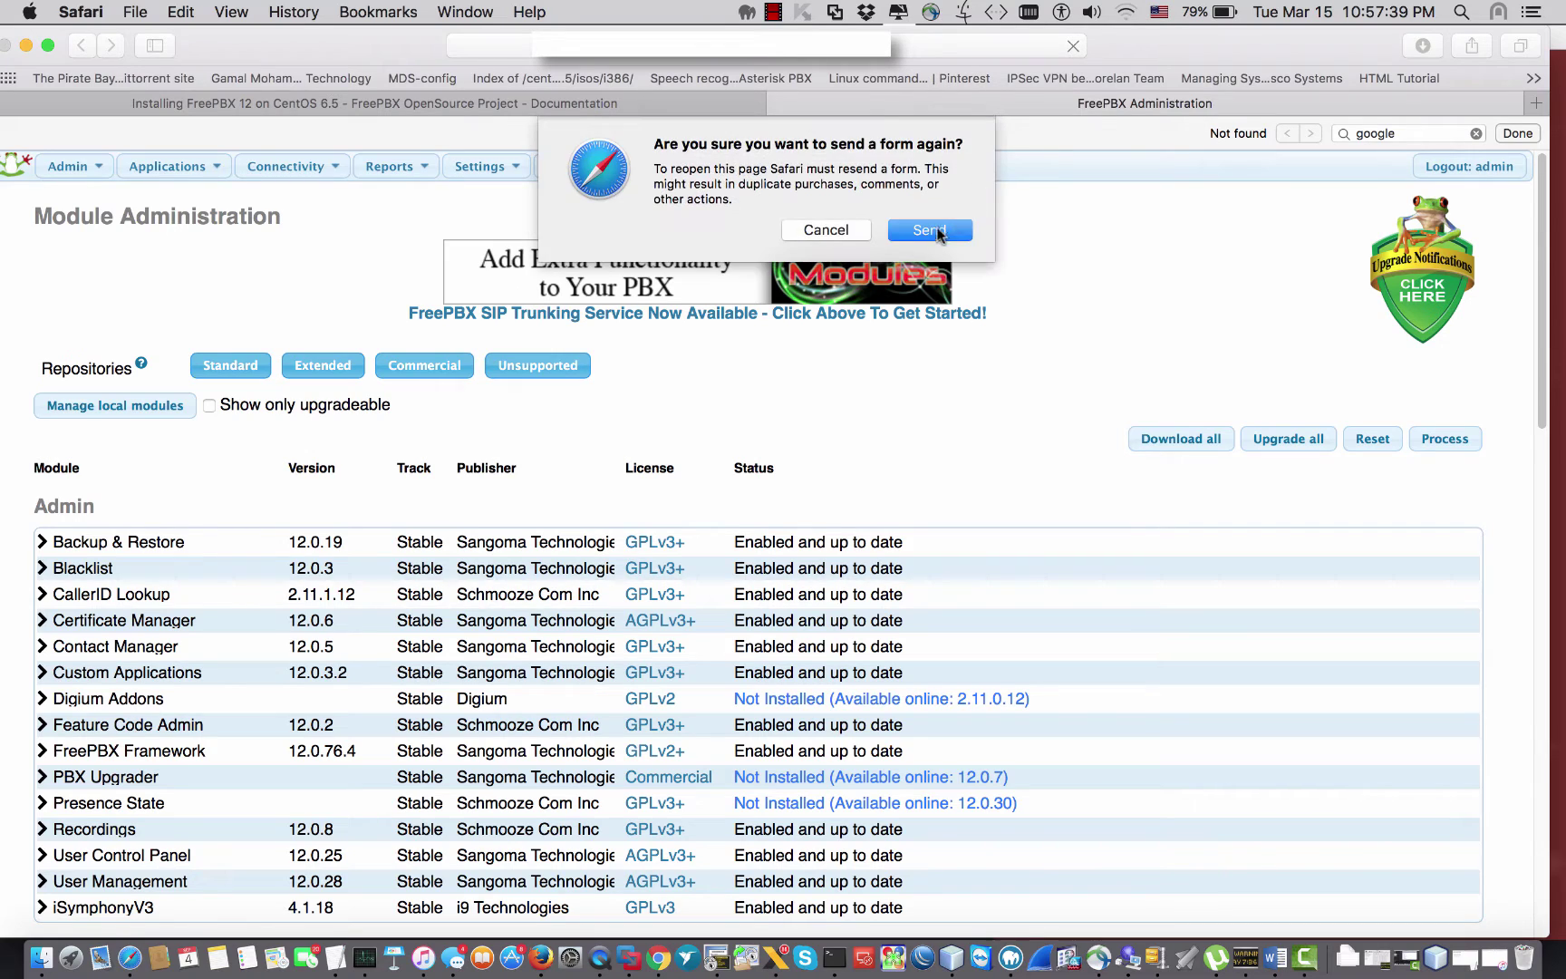
left_click(937, 233)
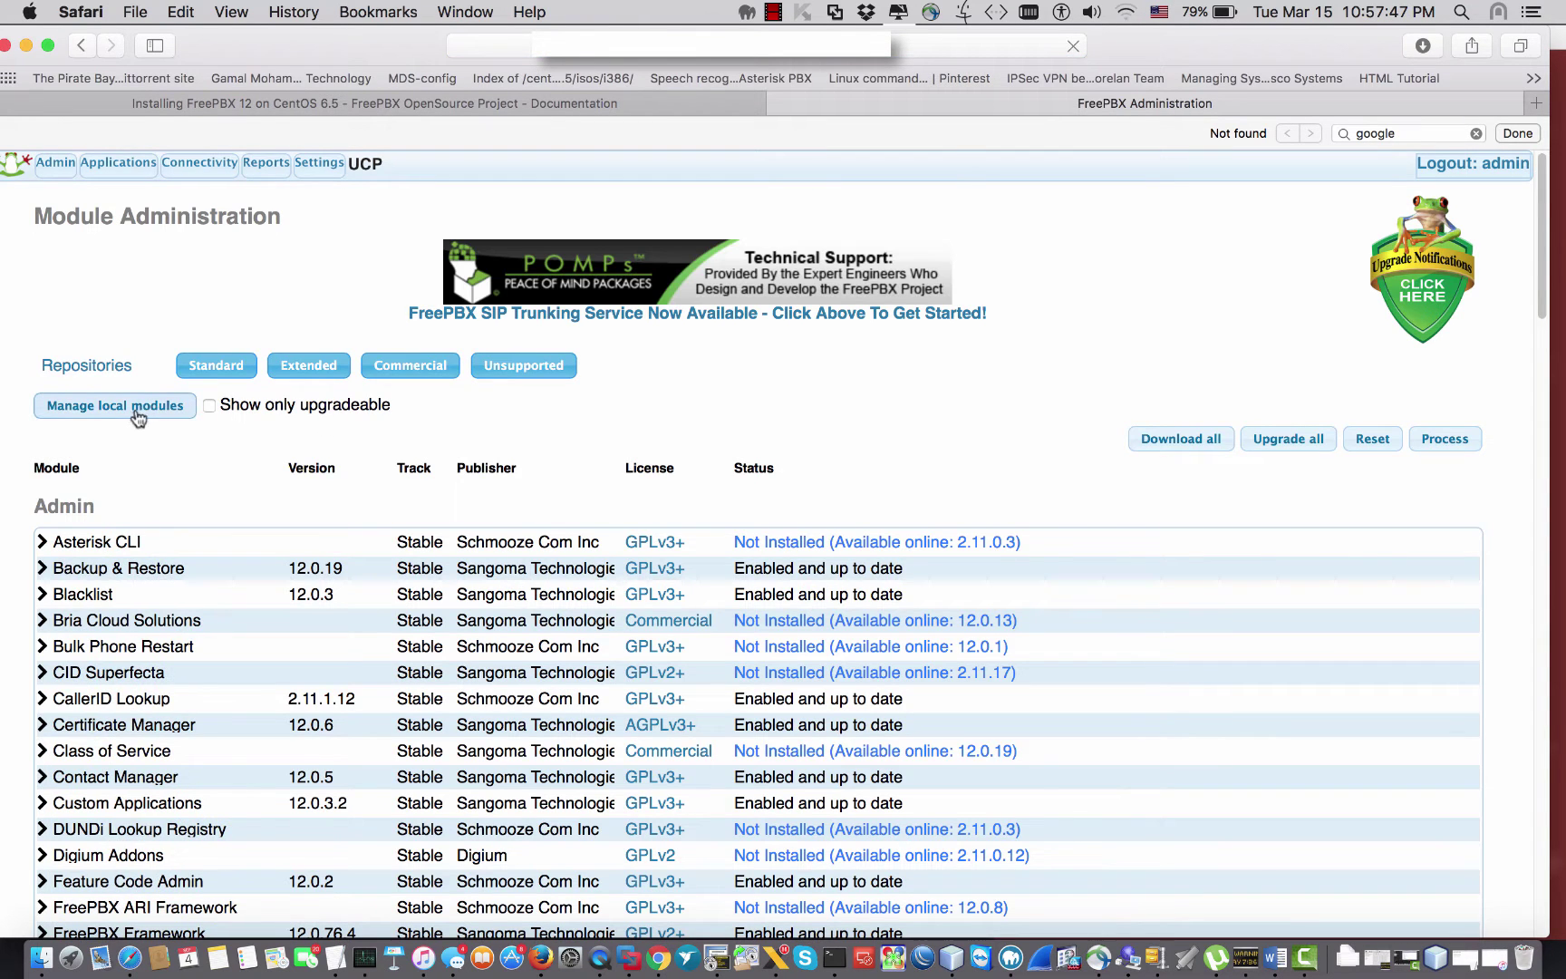
Step: Mark Google Voice/Chan Motif for Download and Install, process it and confirm the install
key("super+f")
type("goog")
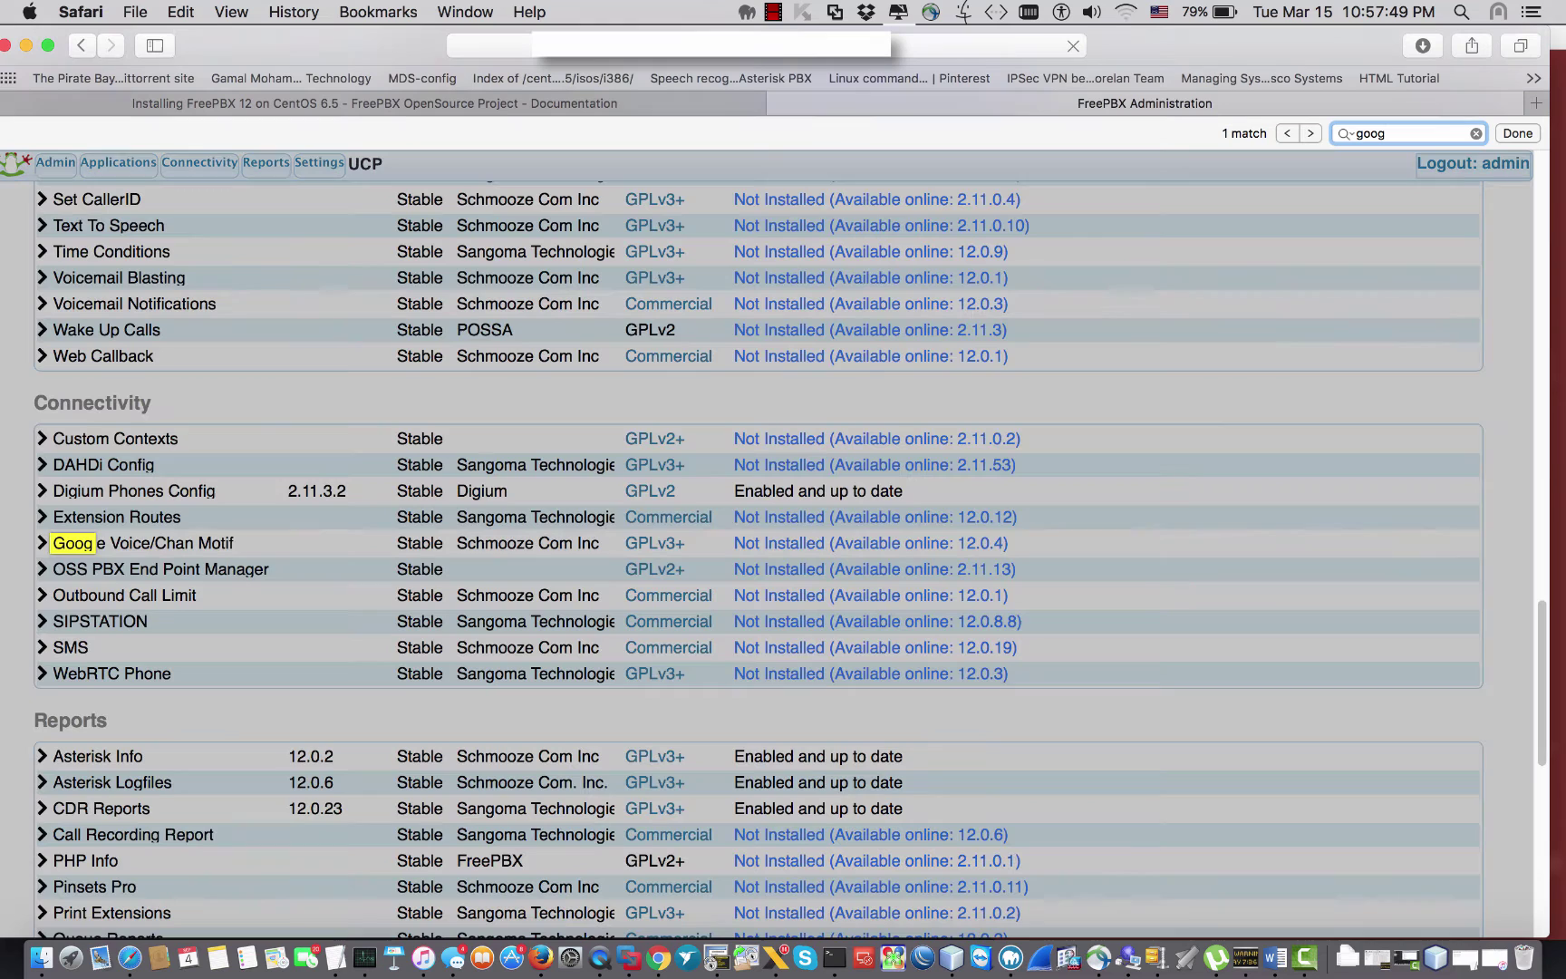
left_click(62, 547)
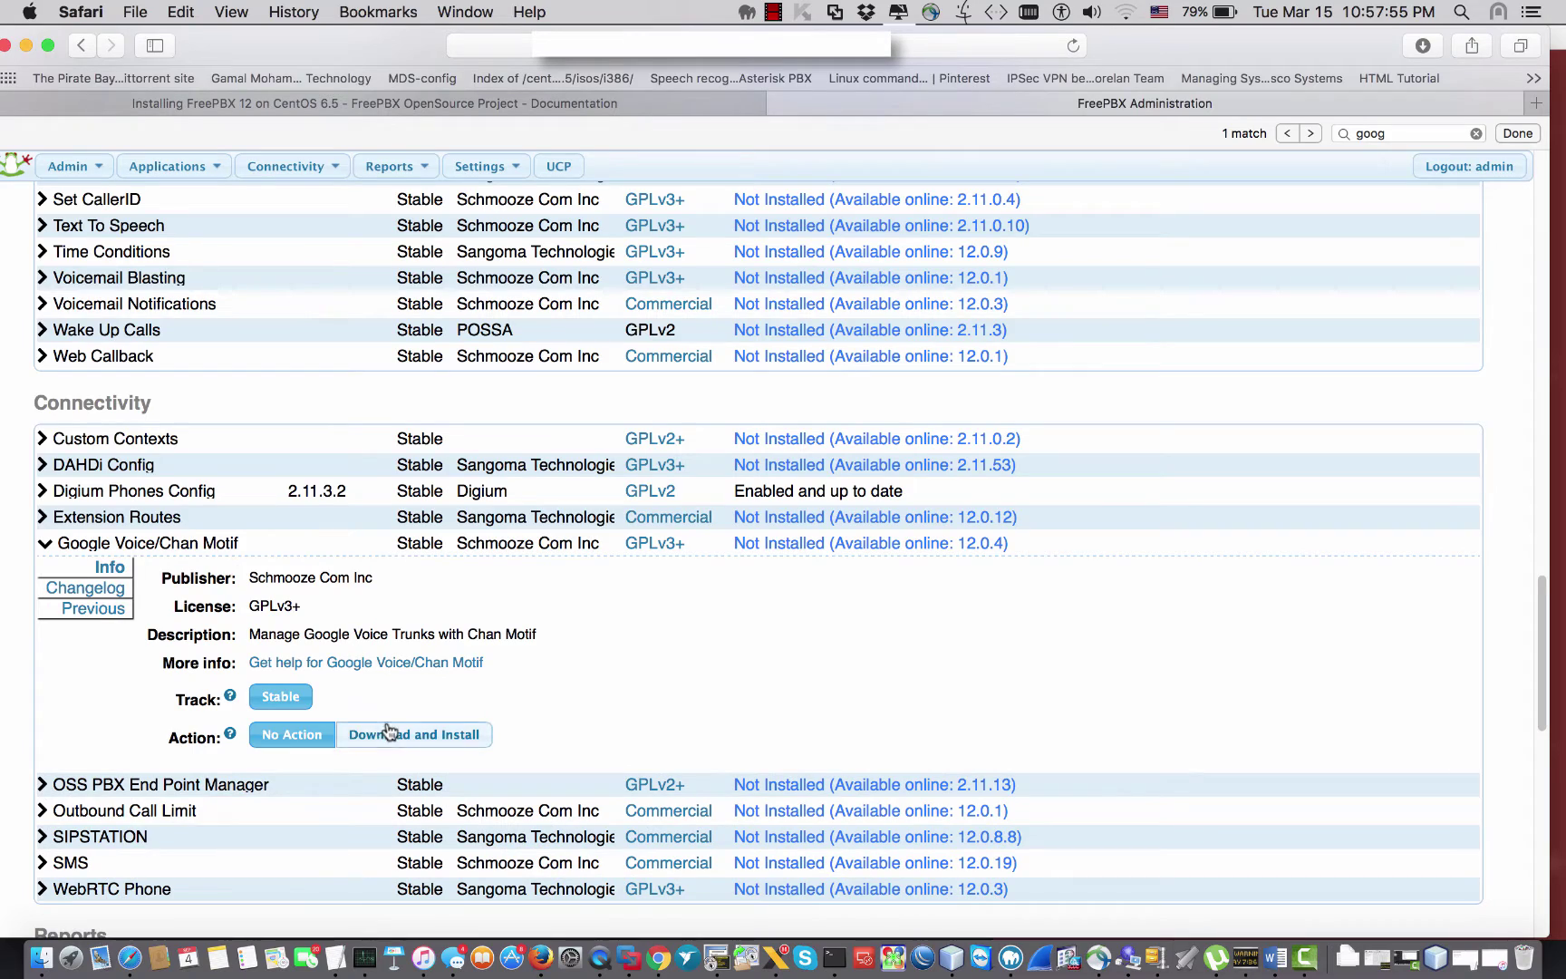
left_click(386, 733)
scroll(776, 625, "down", 10)
left_click(1435, 796)
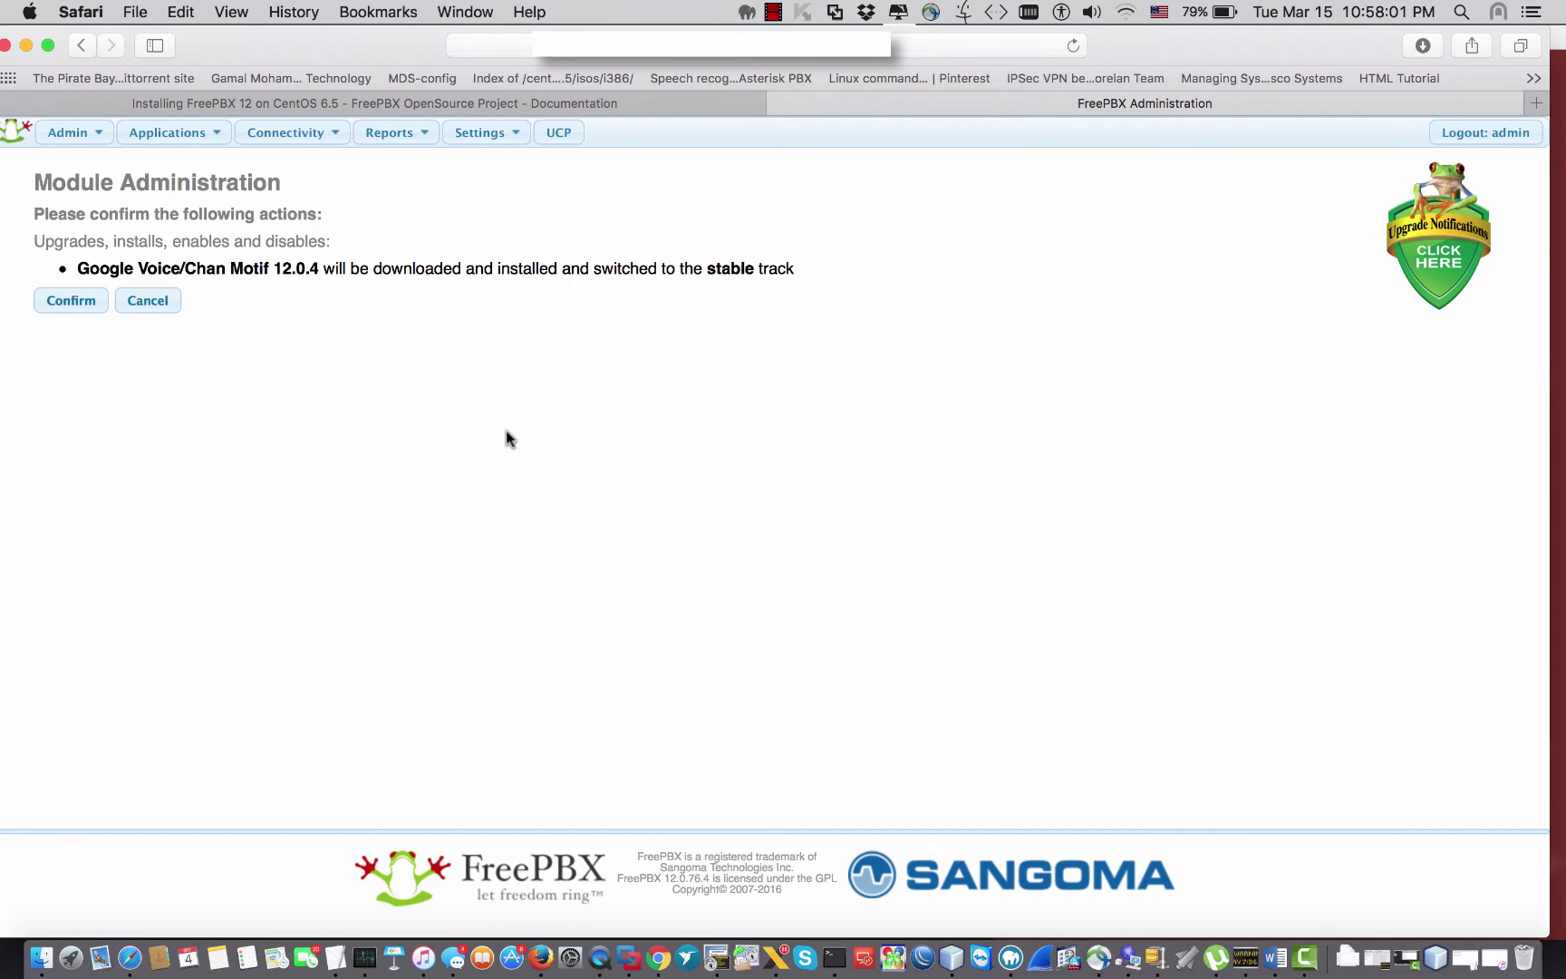
left_click_drag(96, 264, 333, 281)
left_click(482, 281)
left_click(59, 306)
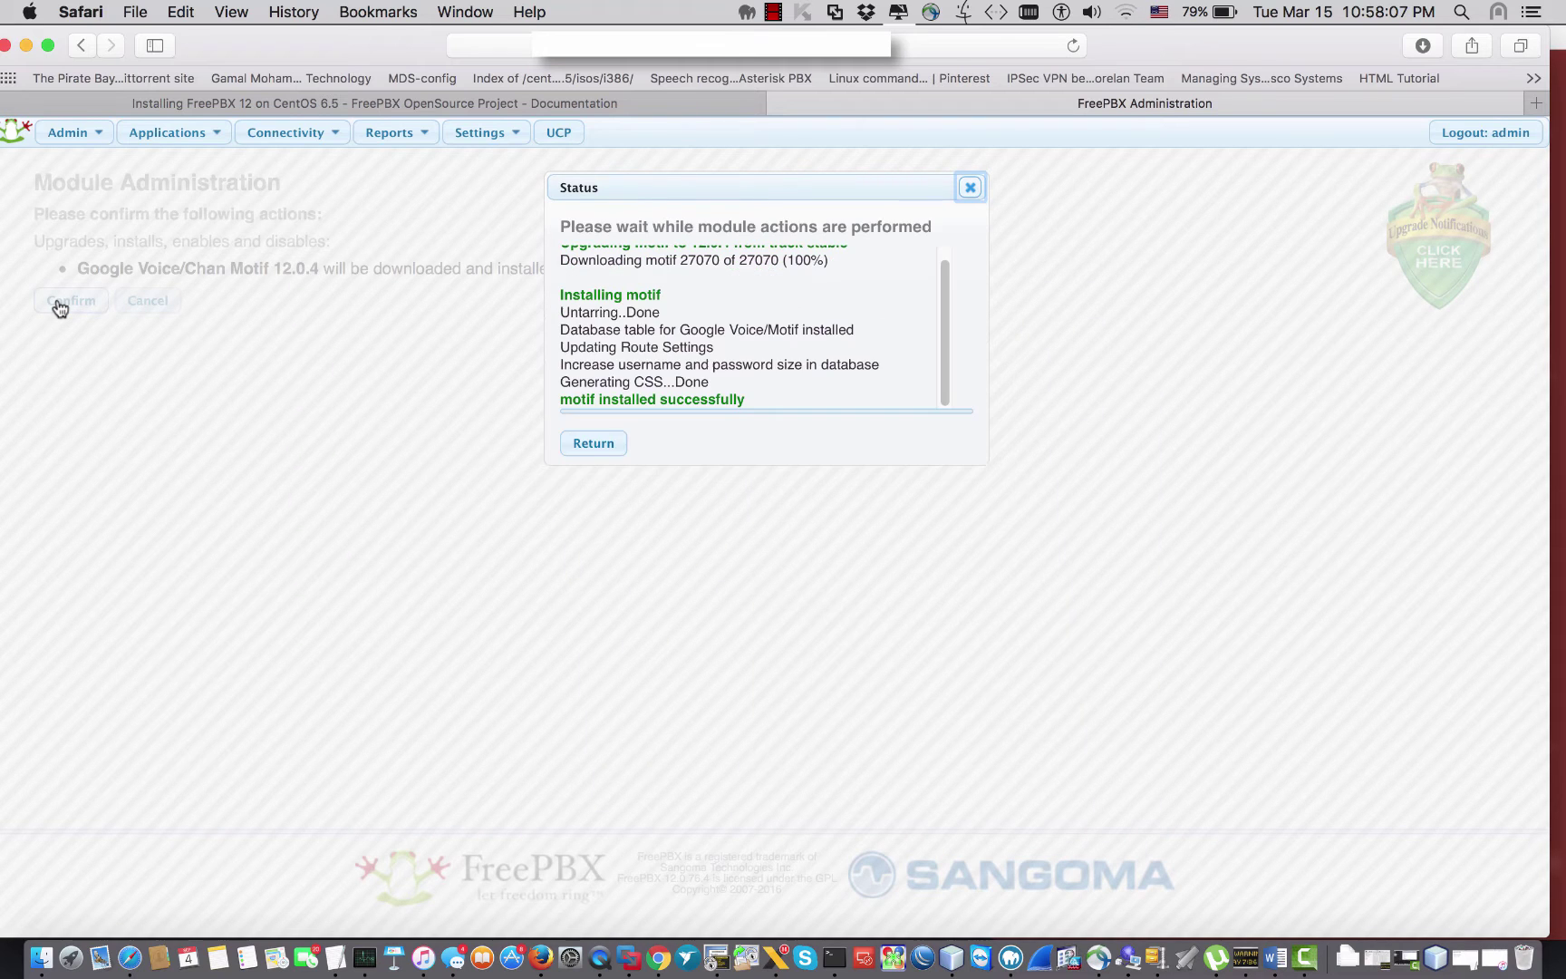
Step: Return to the module list and scroll to Google Voice/Chan Motif 12.0.4, now Enabled
left_click(593, 441)
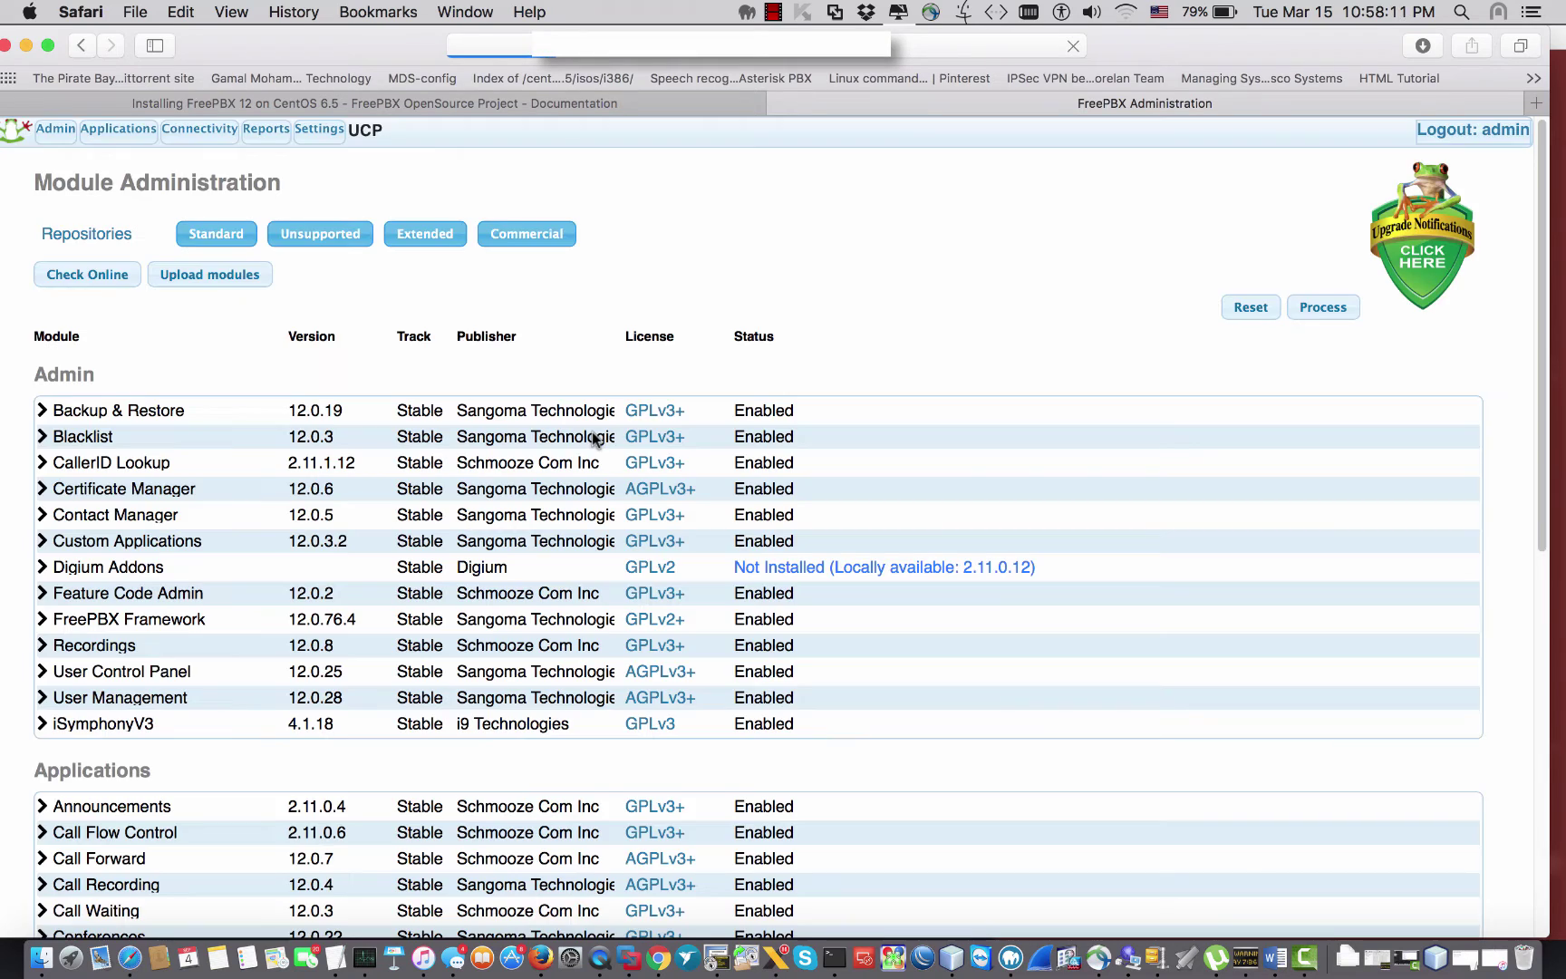
scroll(347, 503, "down", 5)
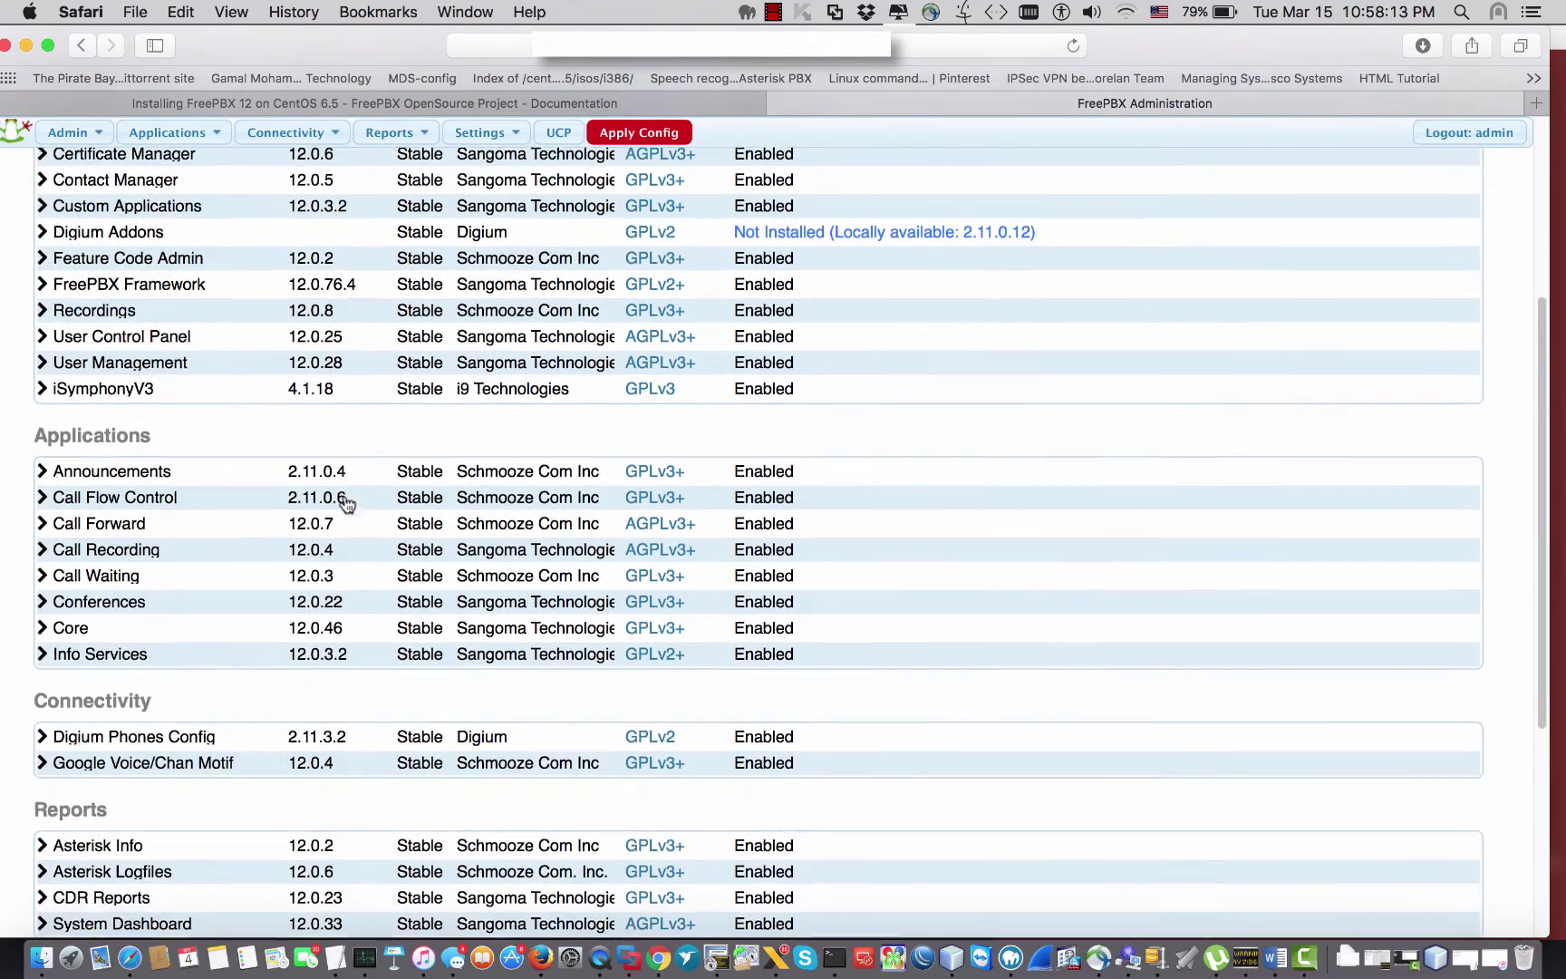
scroll(347, 505, "down", 2)
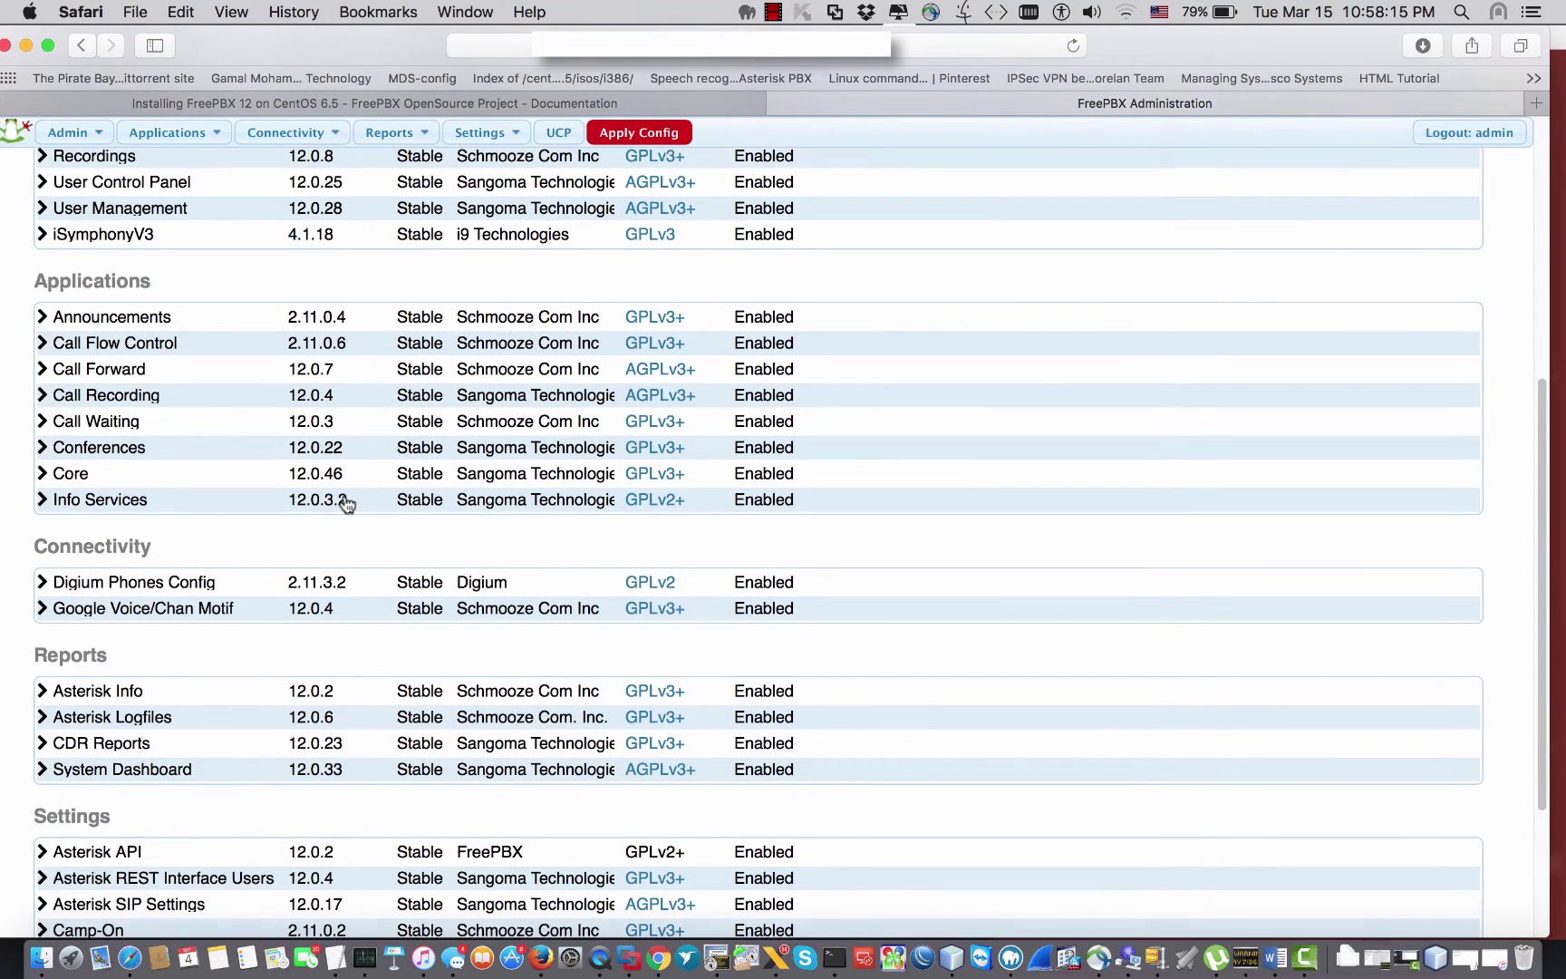
scroll(347, 505, "down", 2)
scroll(347, 503, "down", 2)
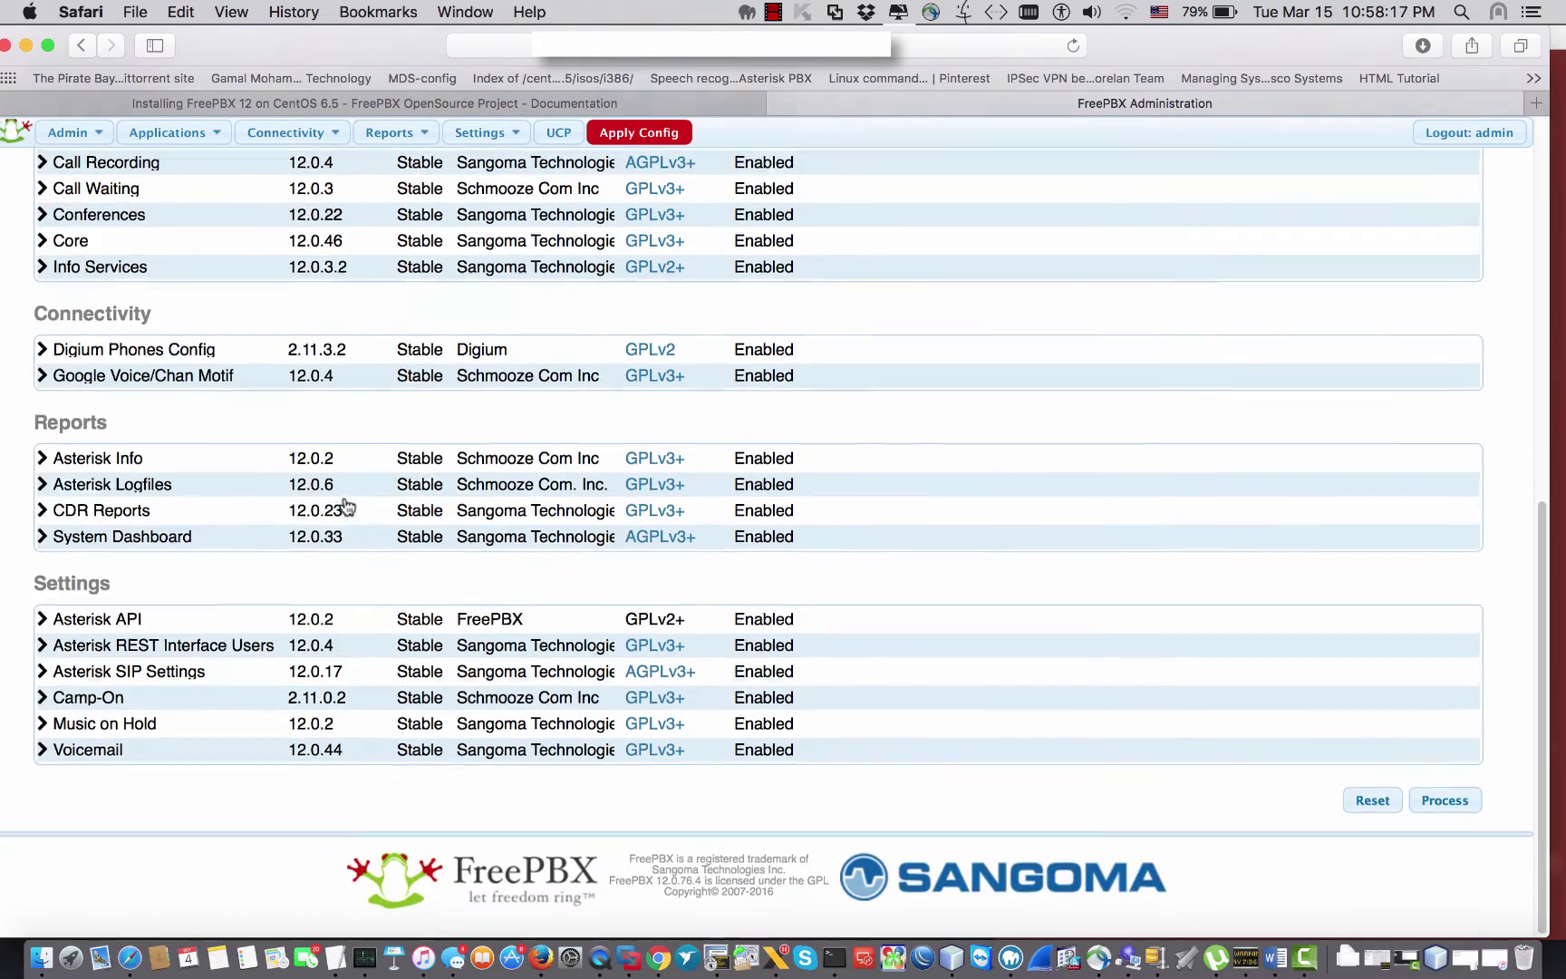
scroll(347, 505, "up", 10)
scroll(343, 505, "down", 3)
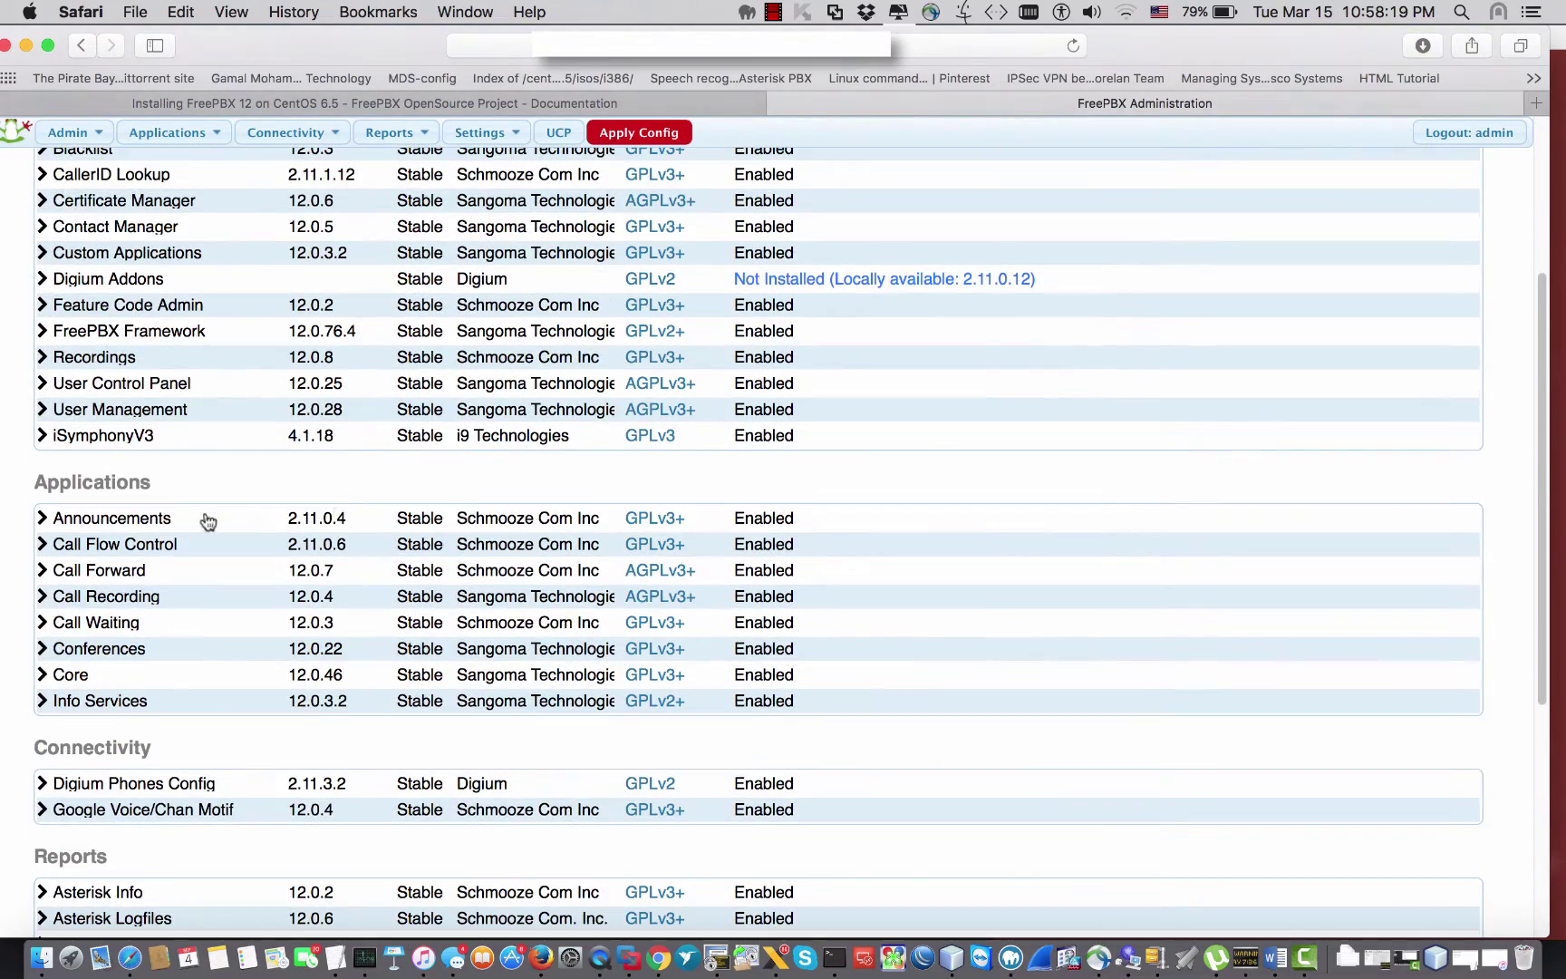
Step: Expand iSymphonyV3, process the module actions, then go back to the list
left_click(42, 435)
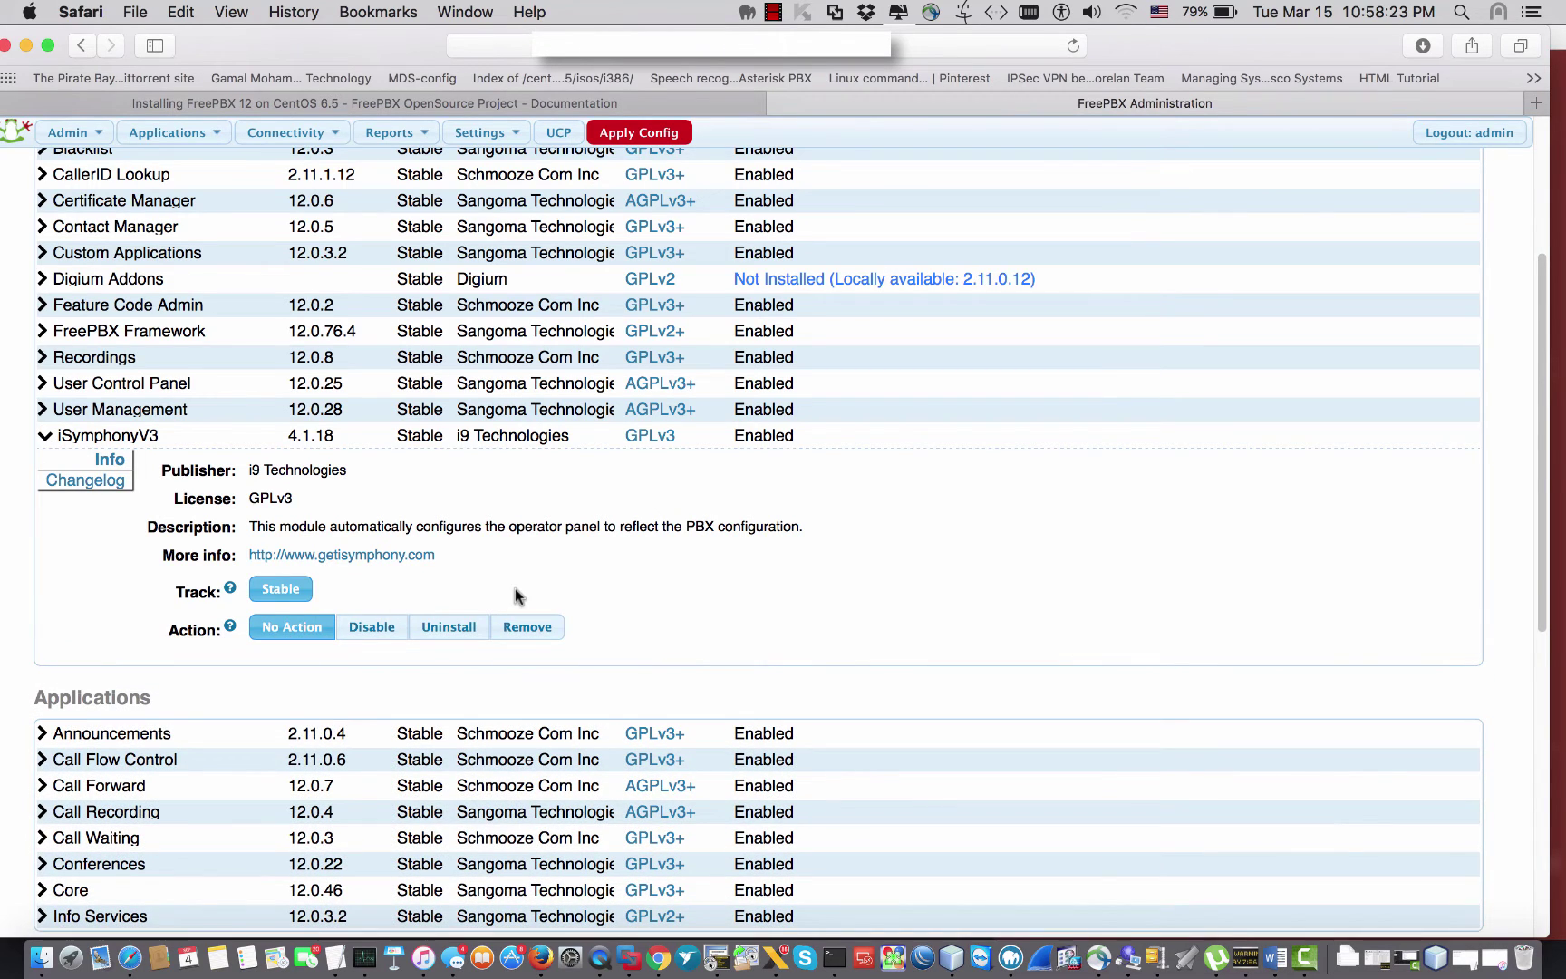
scroll(517, 594, "down", 7)
left_click(1444, 794)
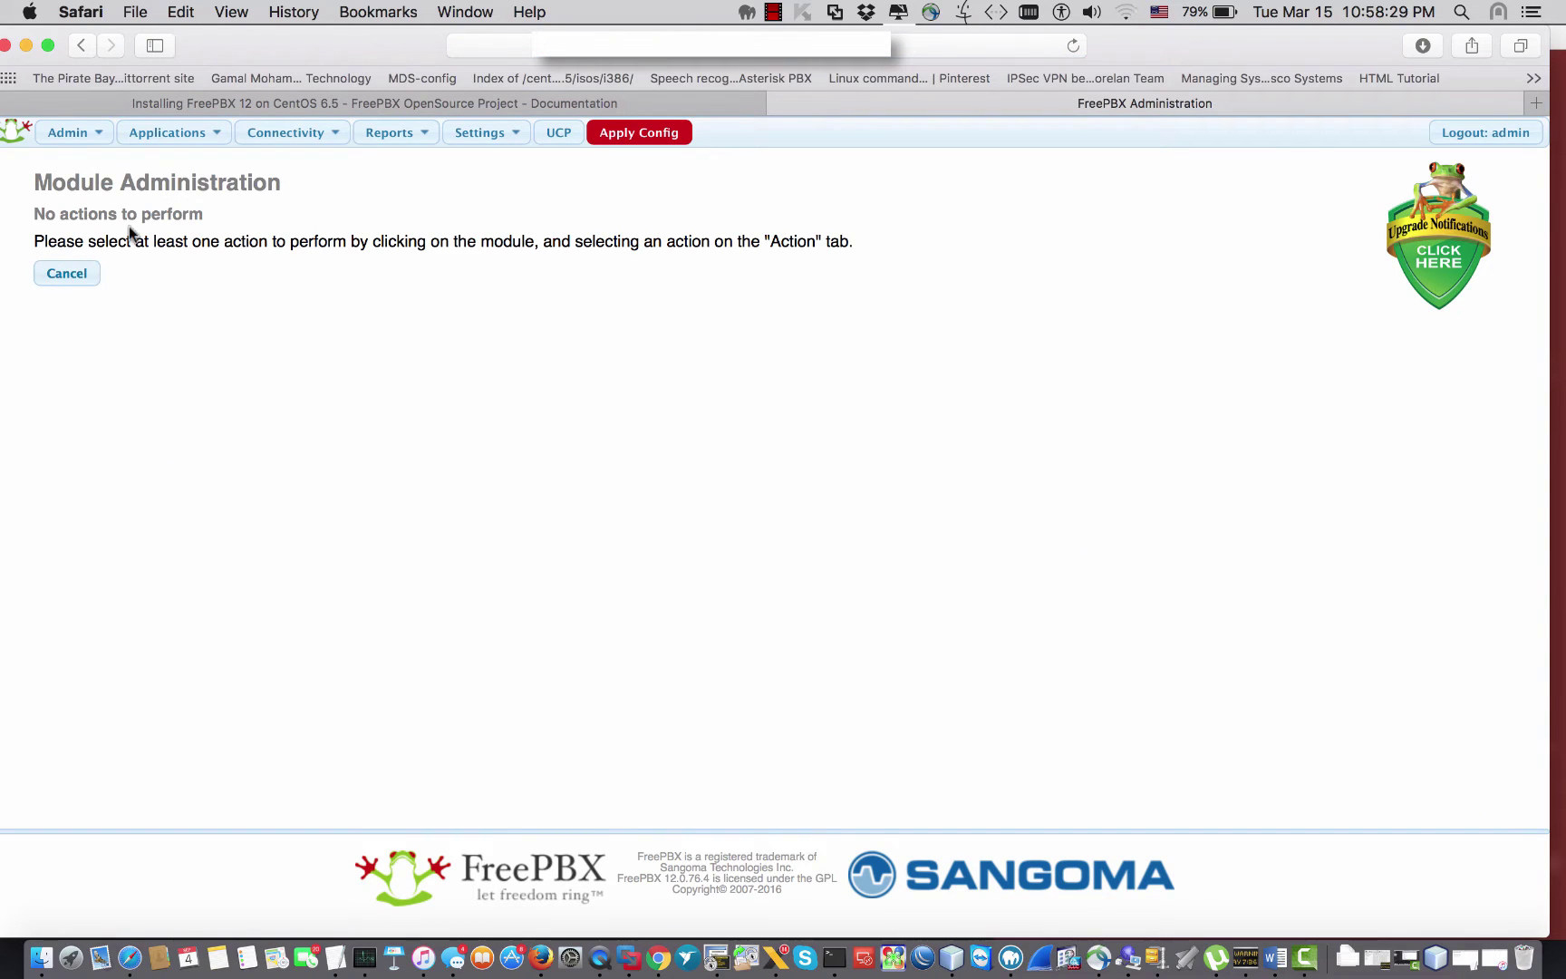
left_click(80, 46)
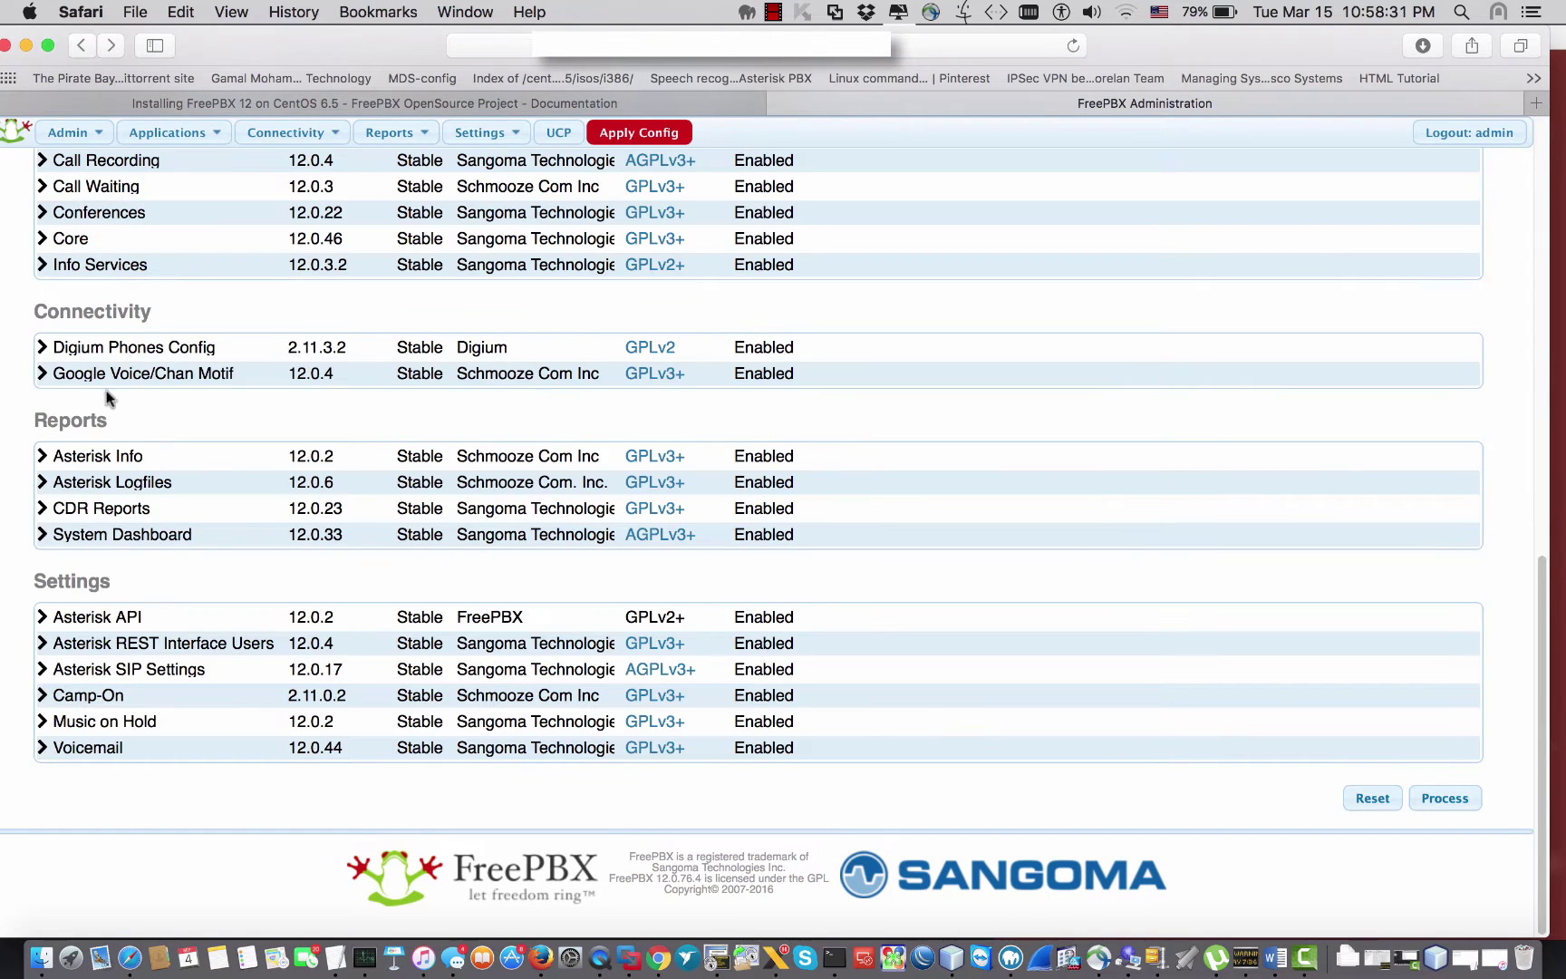
scroll(82, 635, "up", 10)
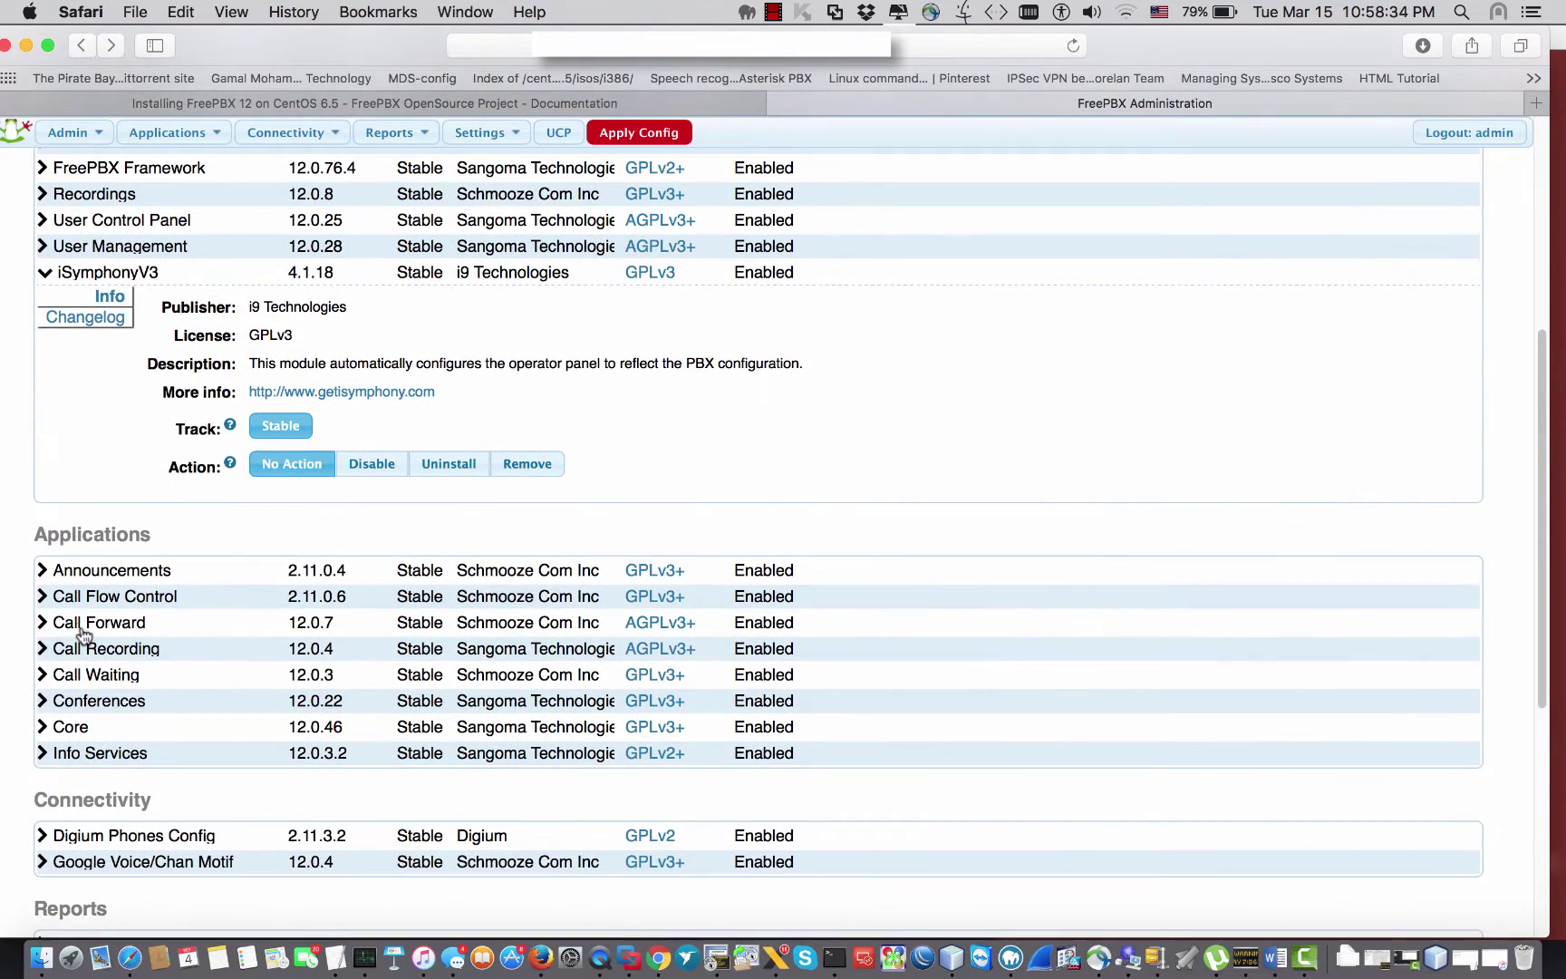
Step: Expand Announcements and search the page for queue modules
left_click(42, 570)
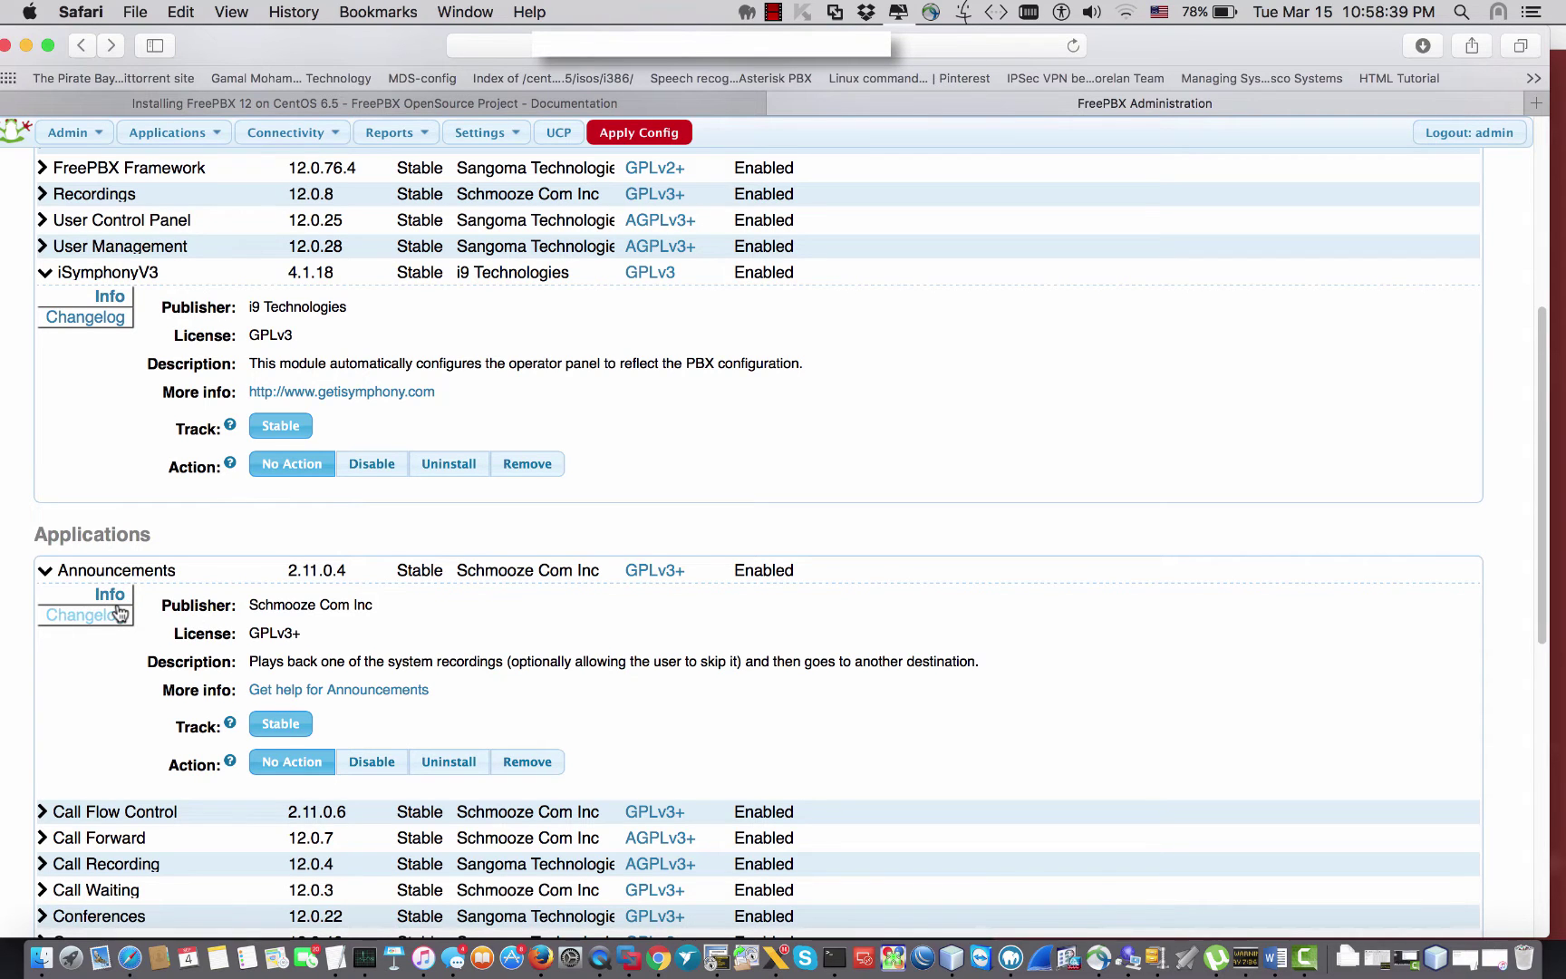
scroll(118, 614, "down", 1)
scroll(118, 613, "down", 8)
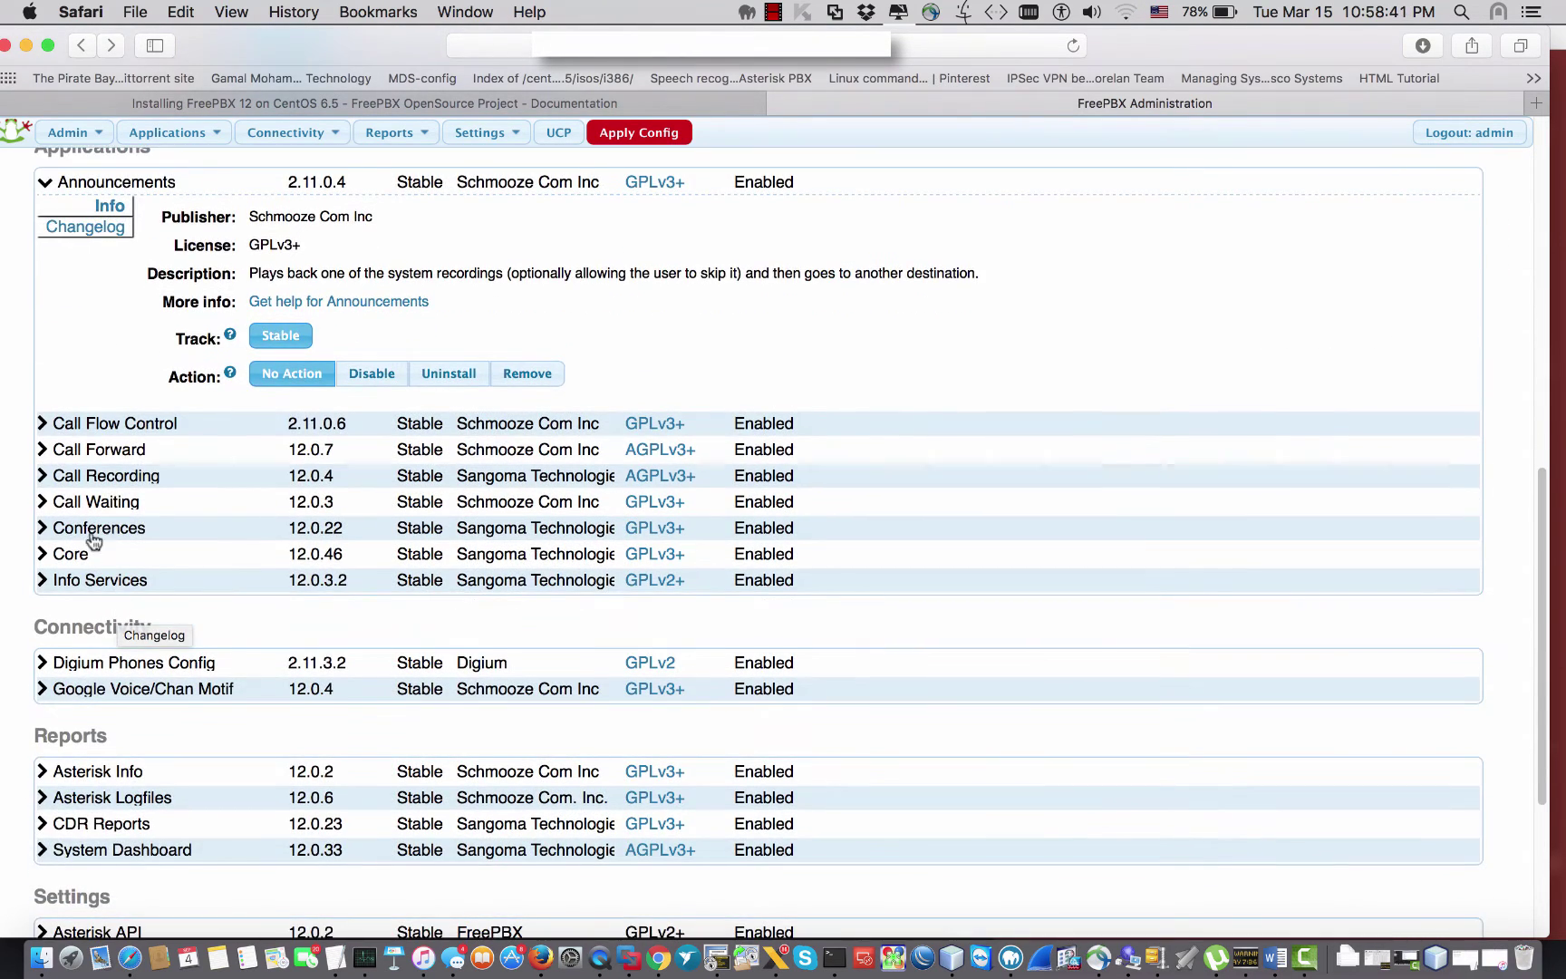
scroll(76, 526, "down", 4)
key("super+f")
type("quq")
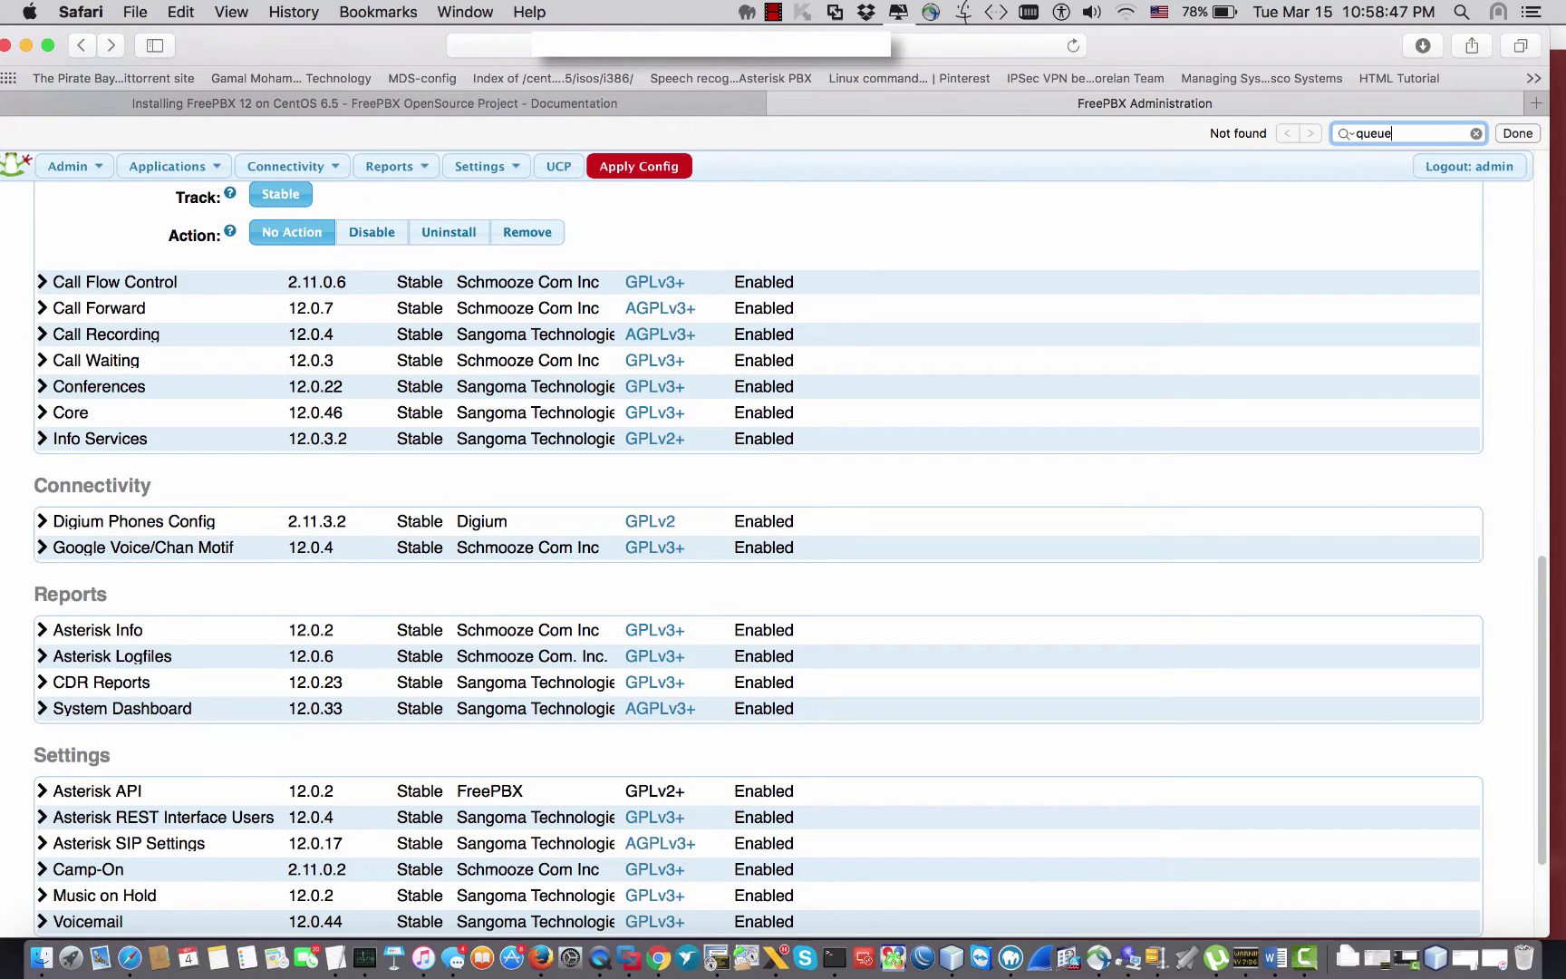
scroll(125, 665, "up", 15)
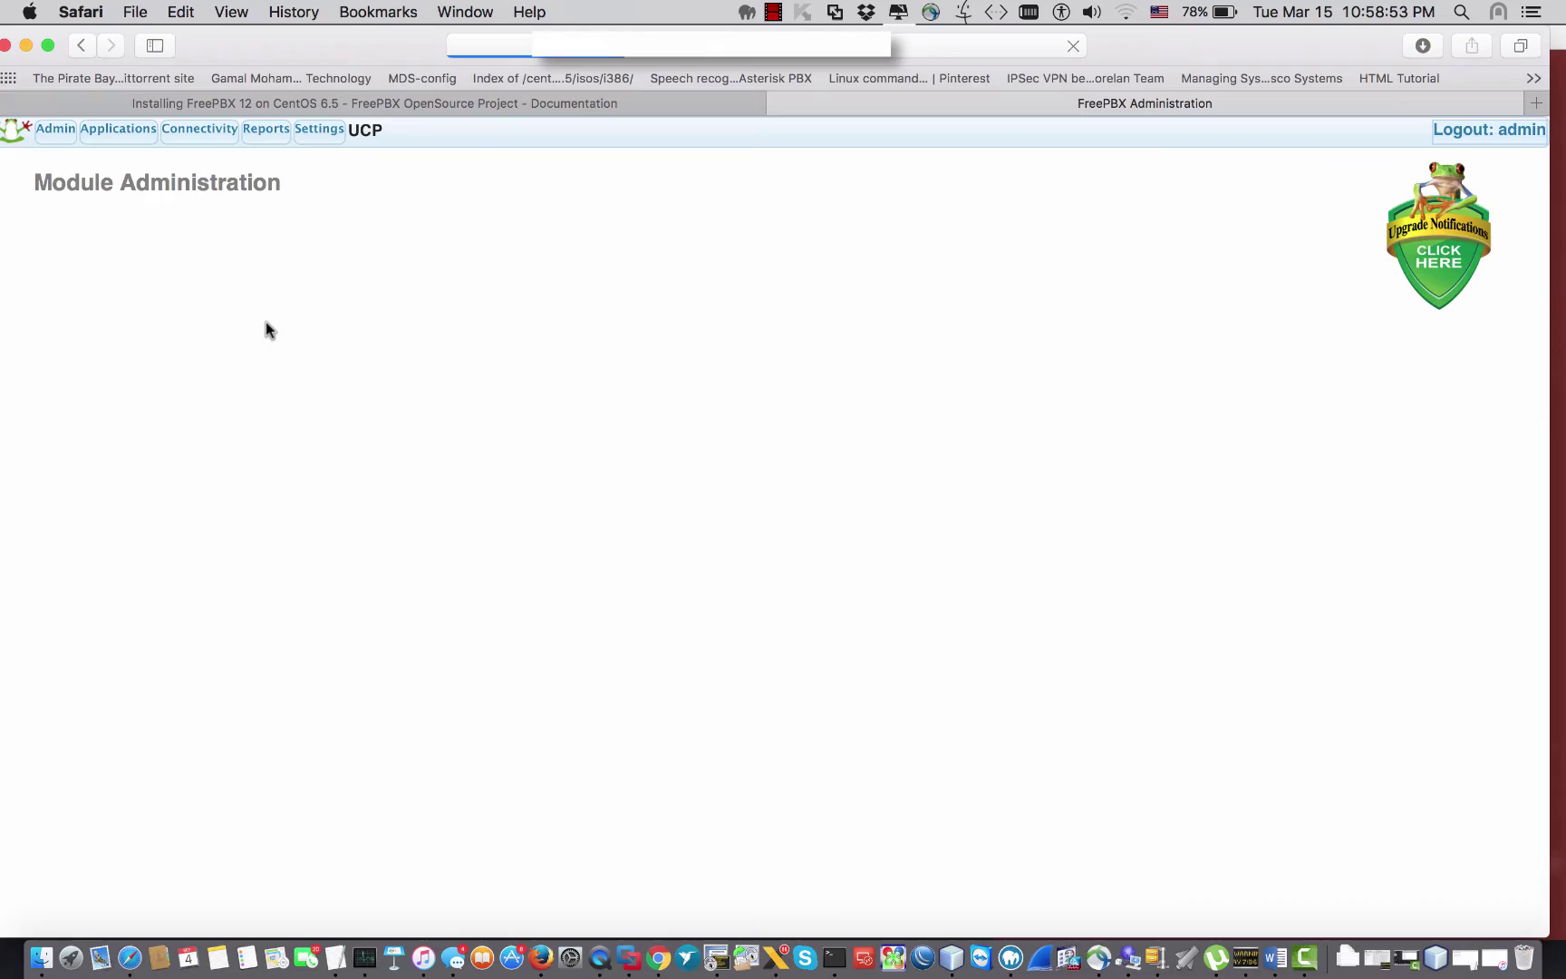
Step: Mark Queues 12.0.21 for Download and Install, confirm it, then Apply Config
key("super+f")
type("qu")
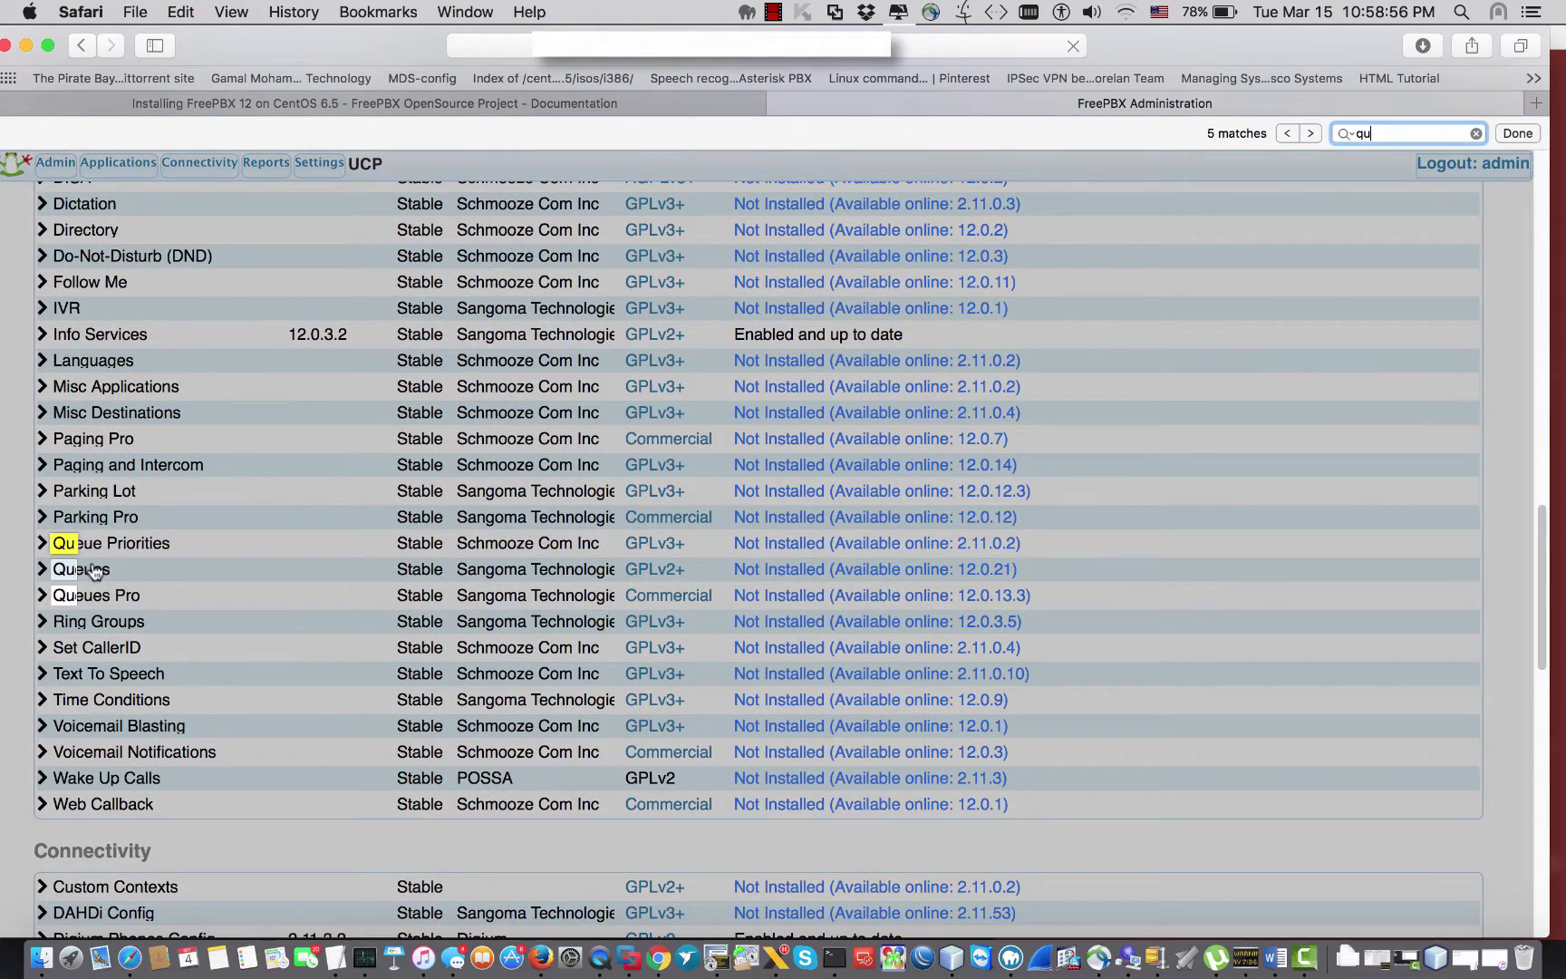
left_click(55, 573)
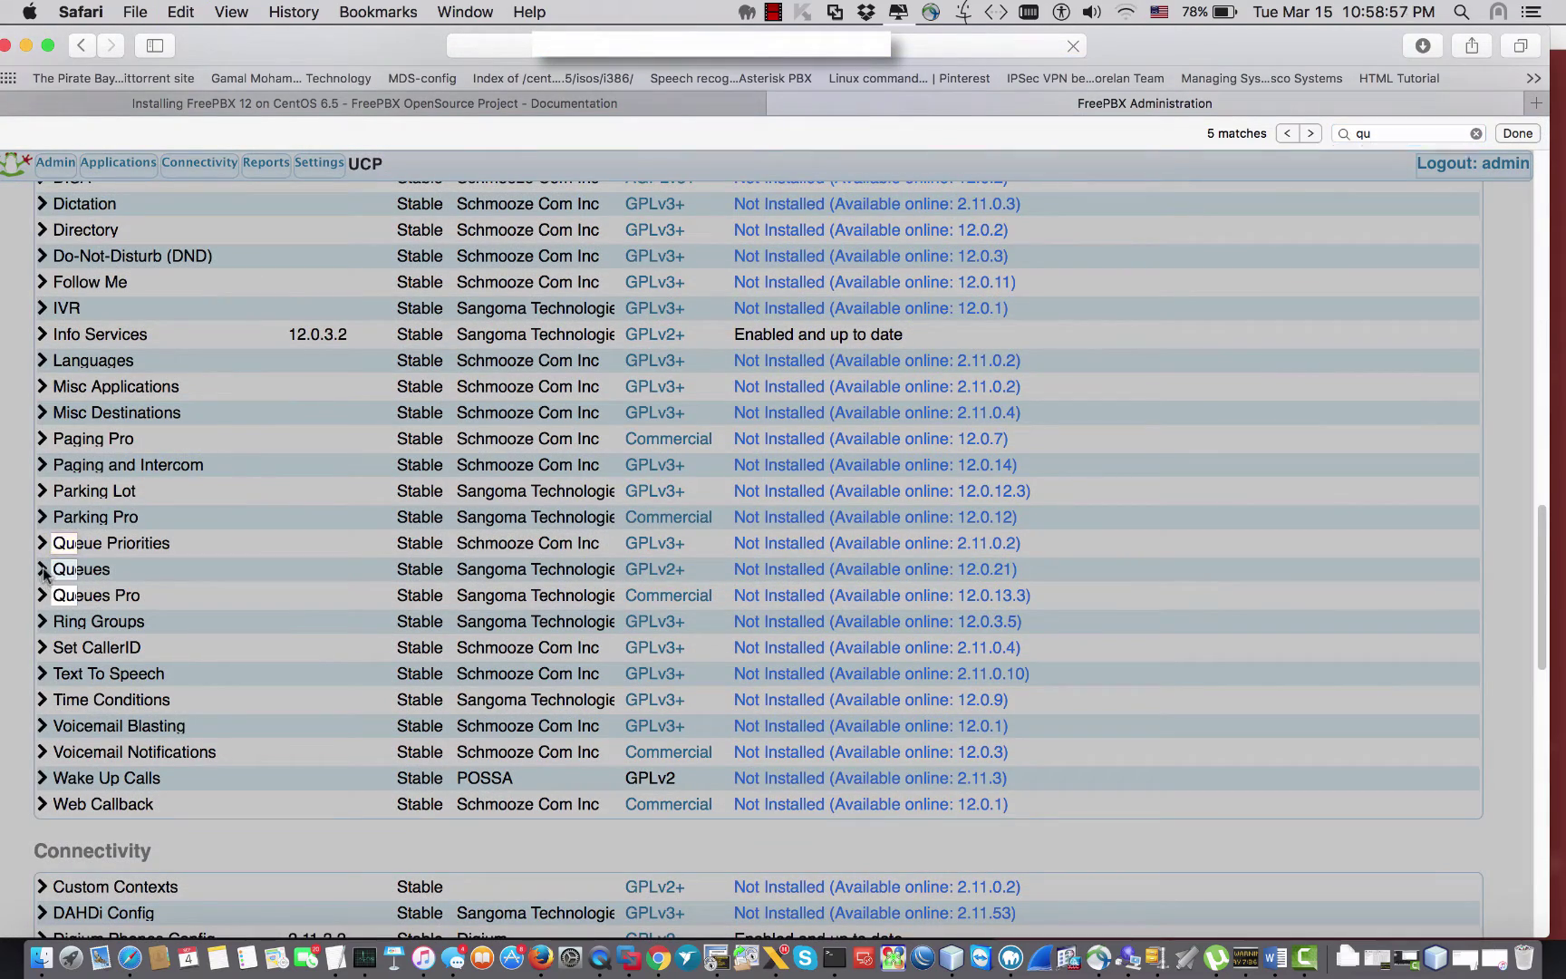
left_click(61, 573)
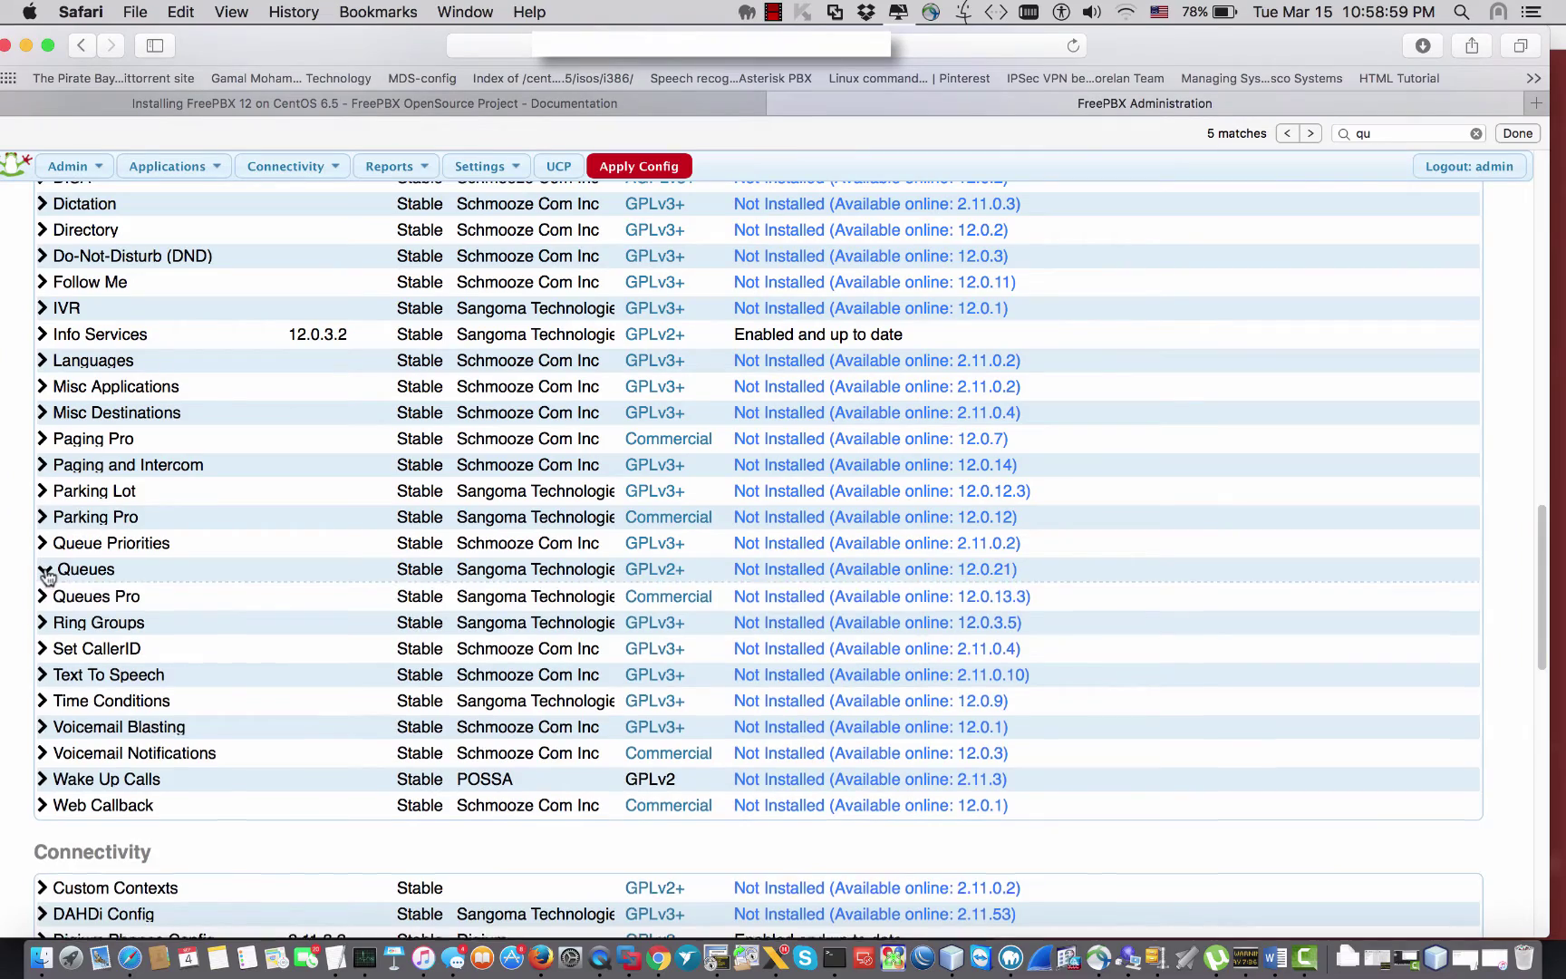
left_click(461, 773)
scroll(832, 640, "down", 20)
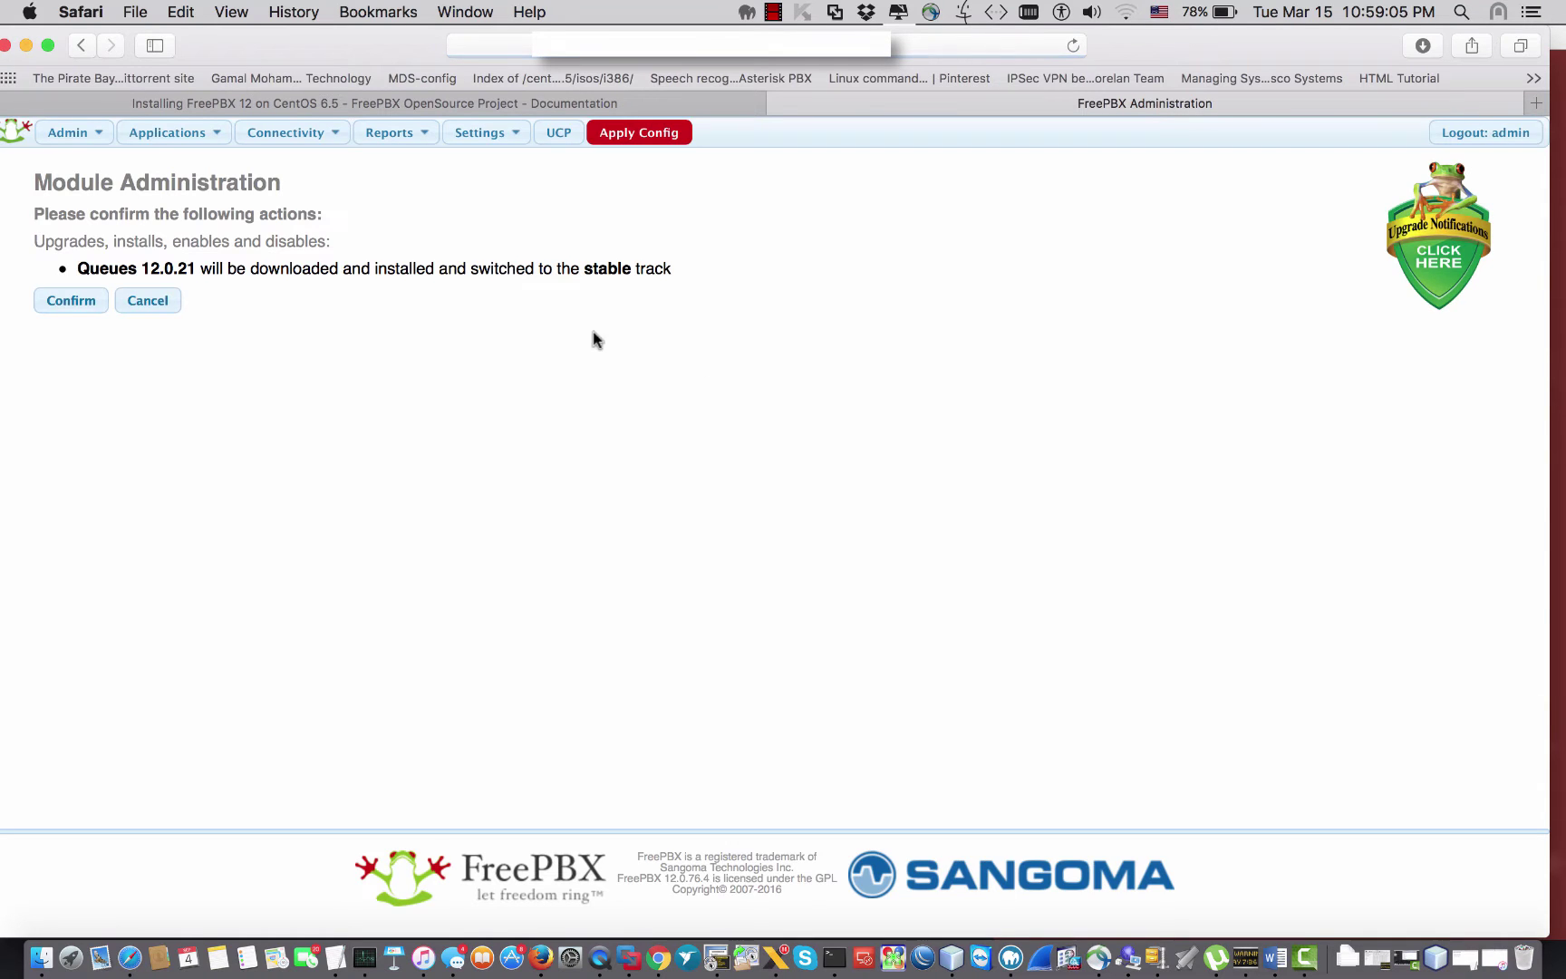
left_click(60, 308)
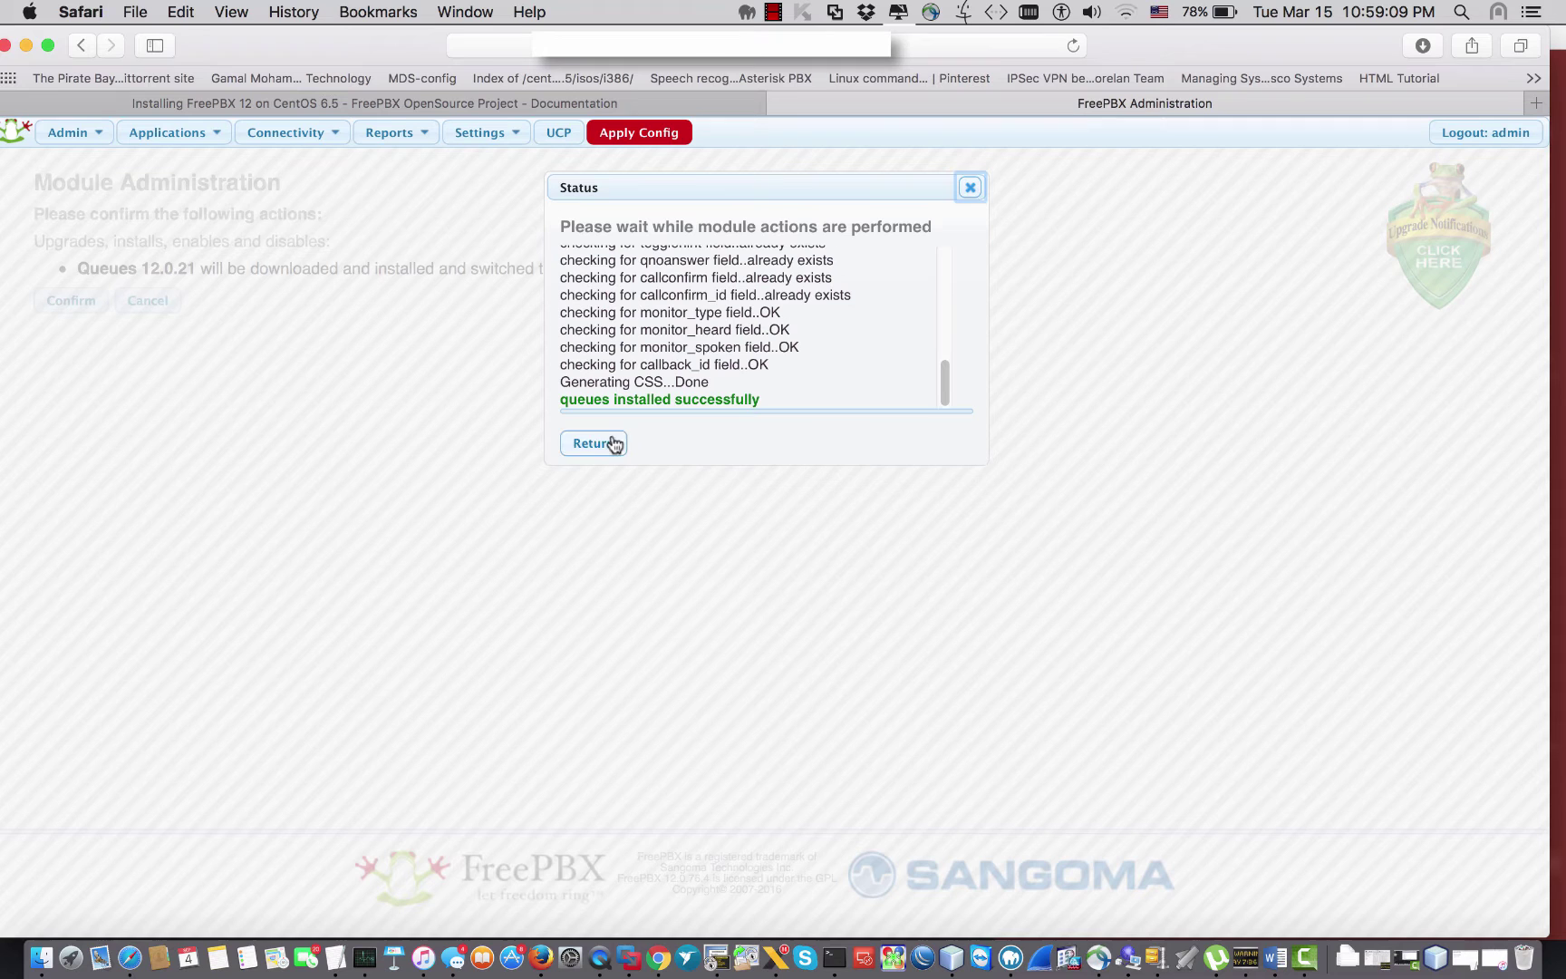
left_click(598, 444)
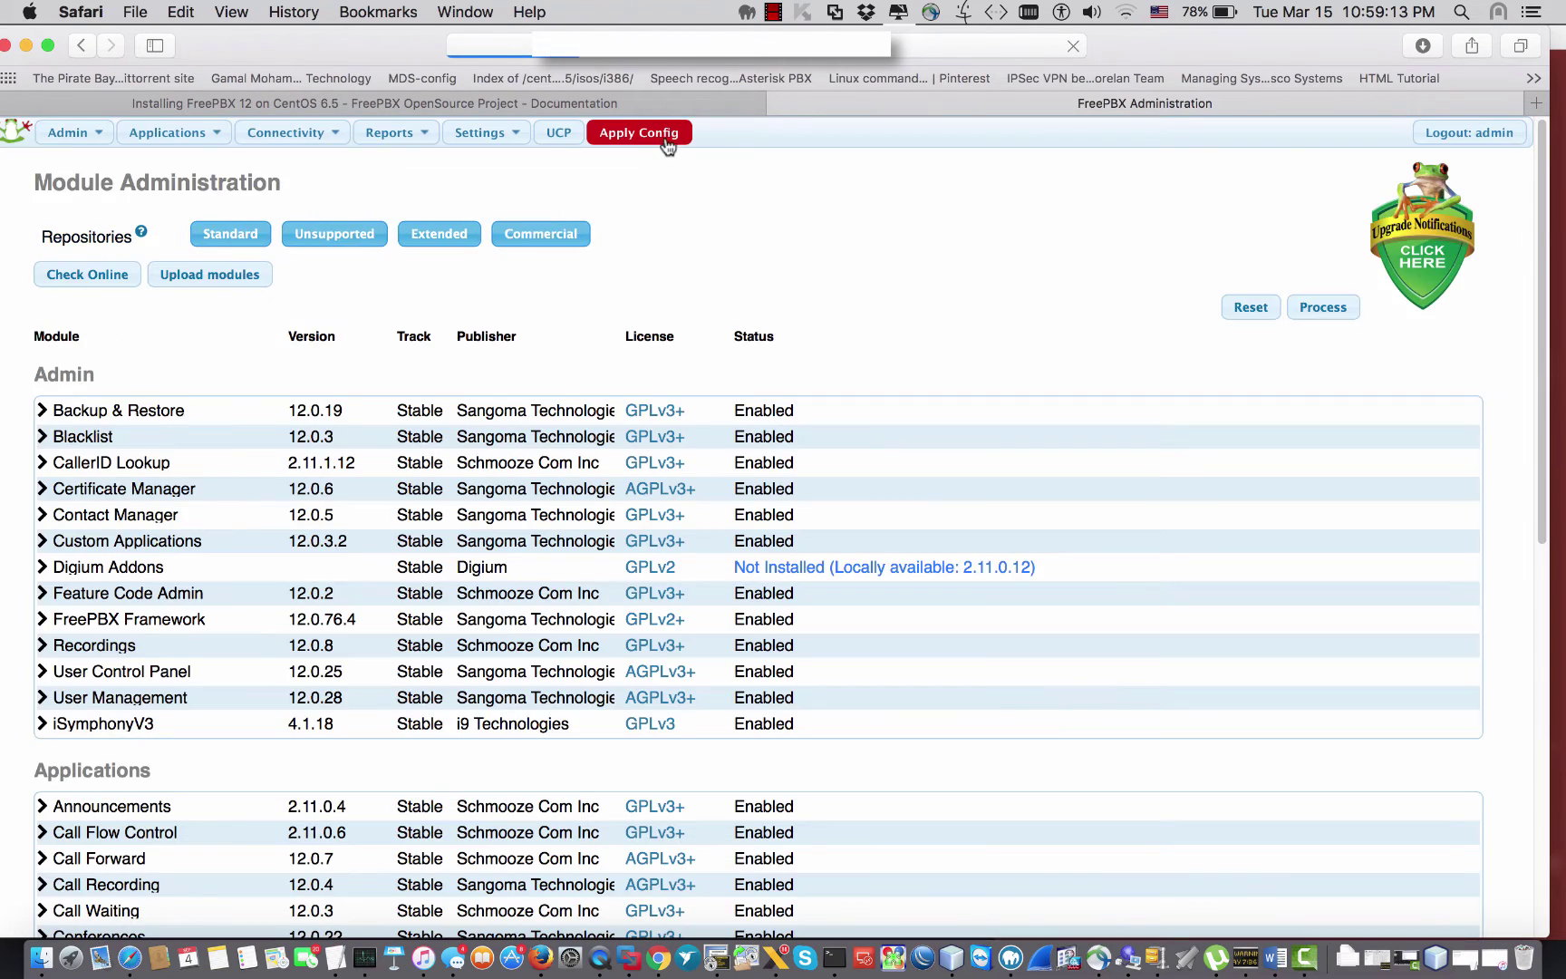
left_click(666, 136)
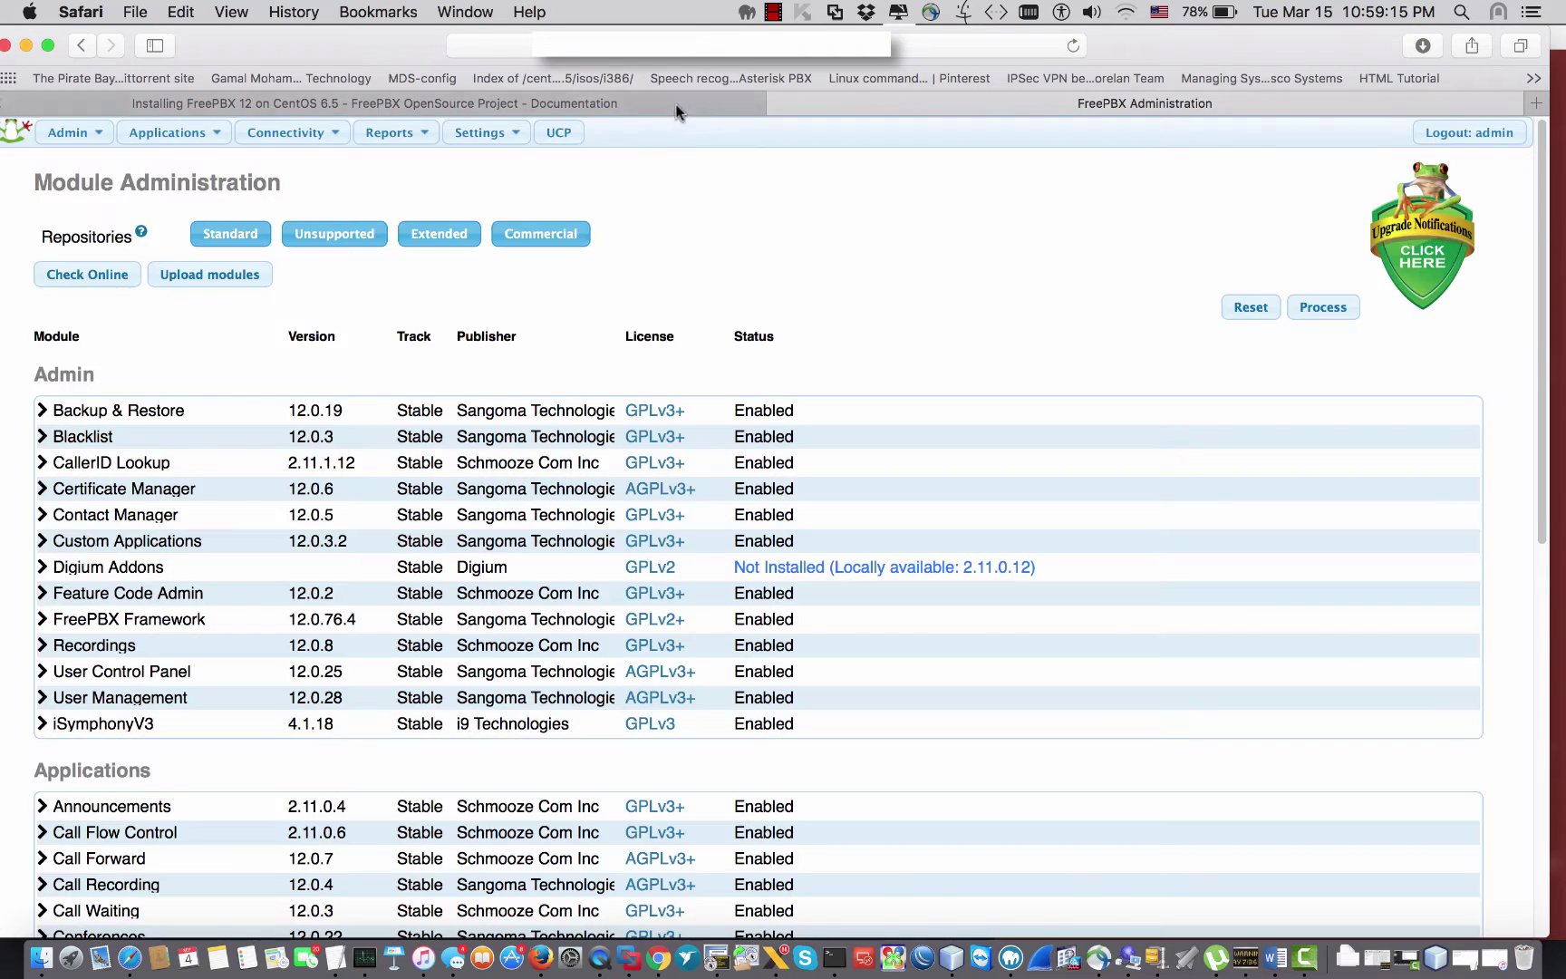
Step: In the install guide, select the yum install command and the word sysadmin
left_click(676, 106)
left_click(489, 666)
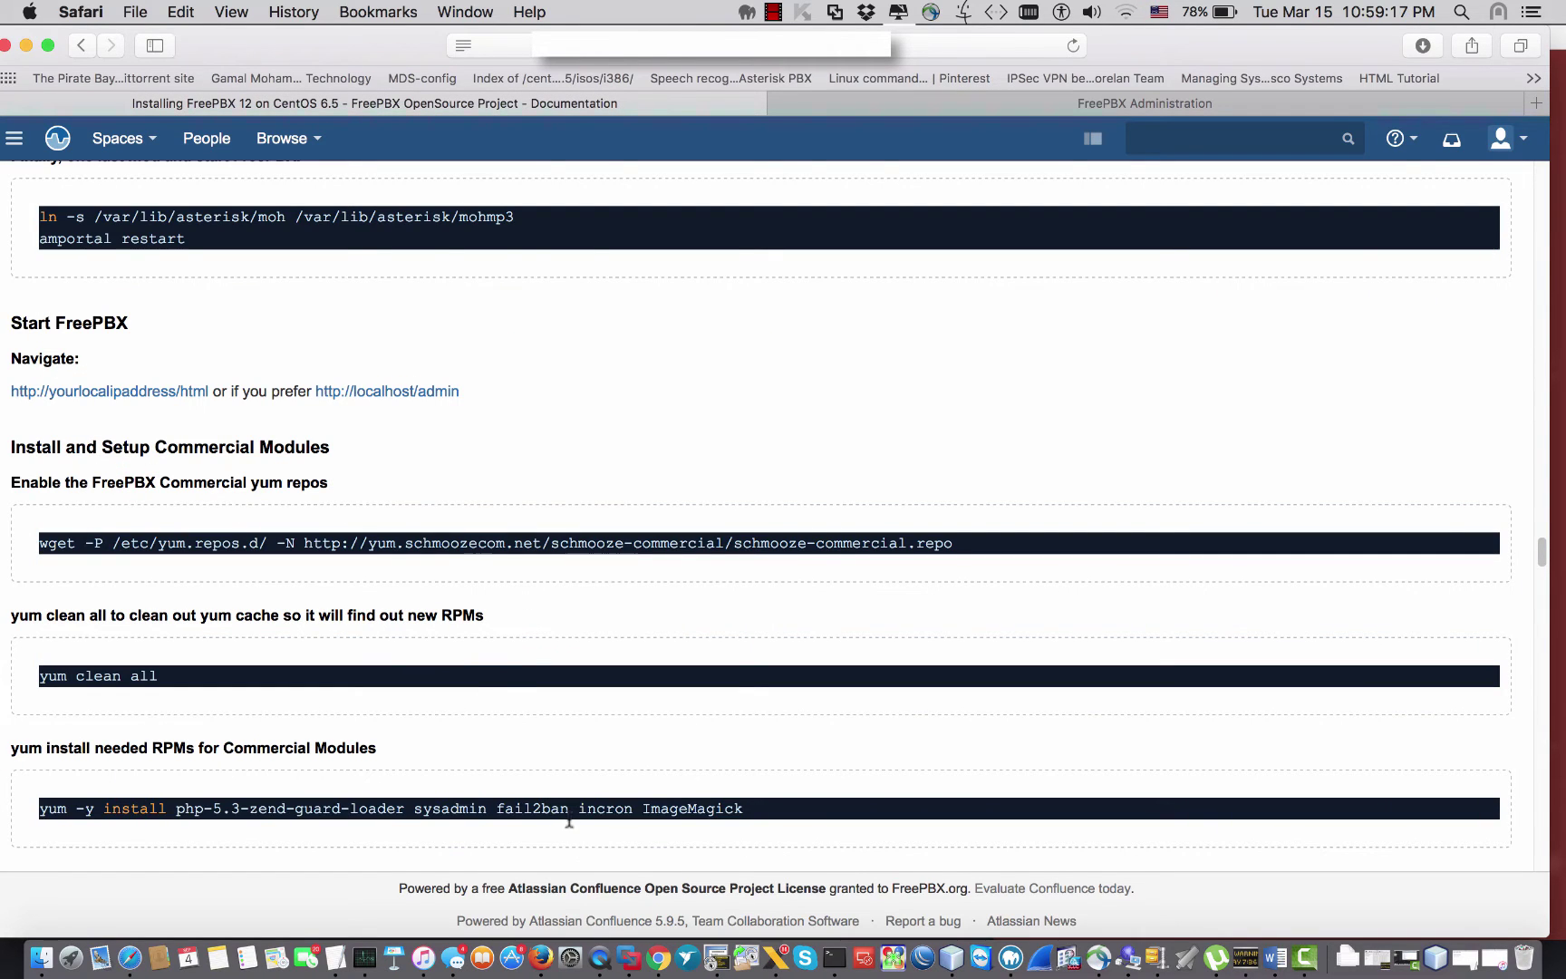
left_click_drag(762, 808, 104, 795)
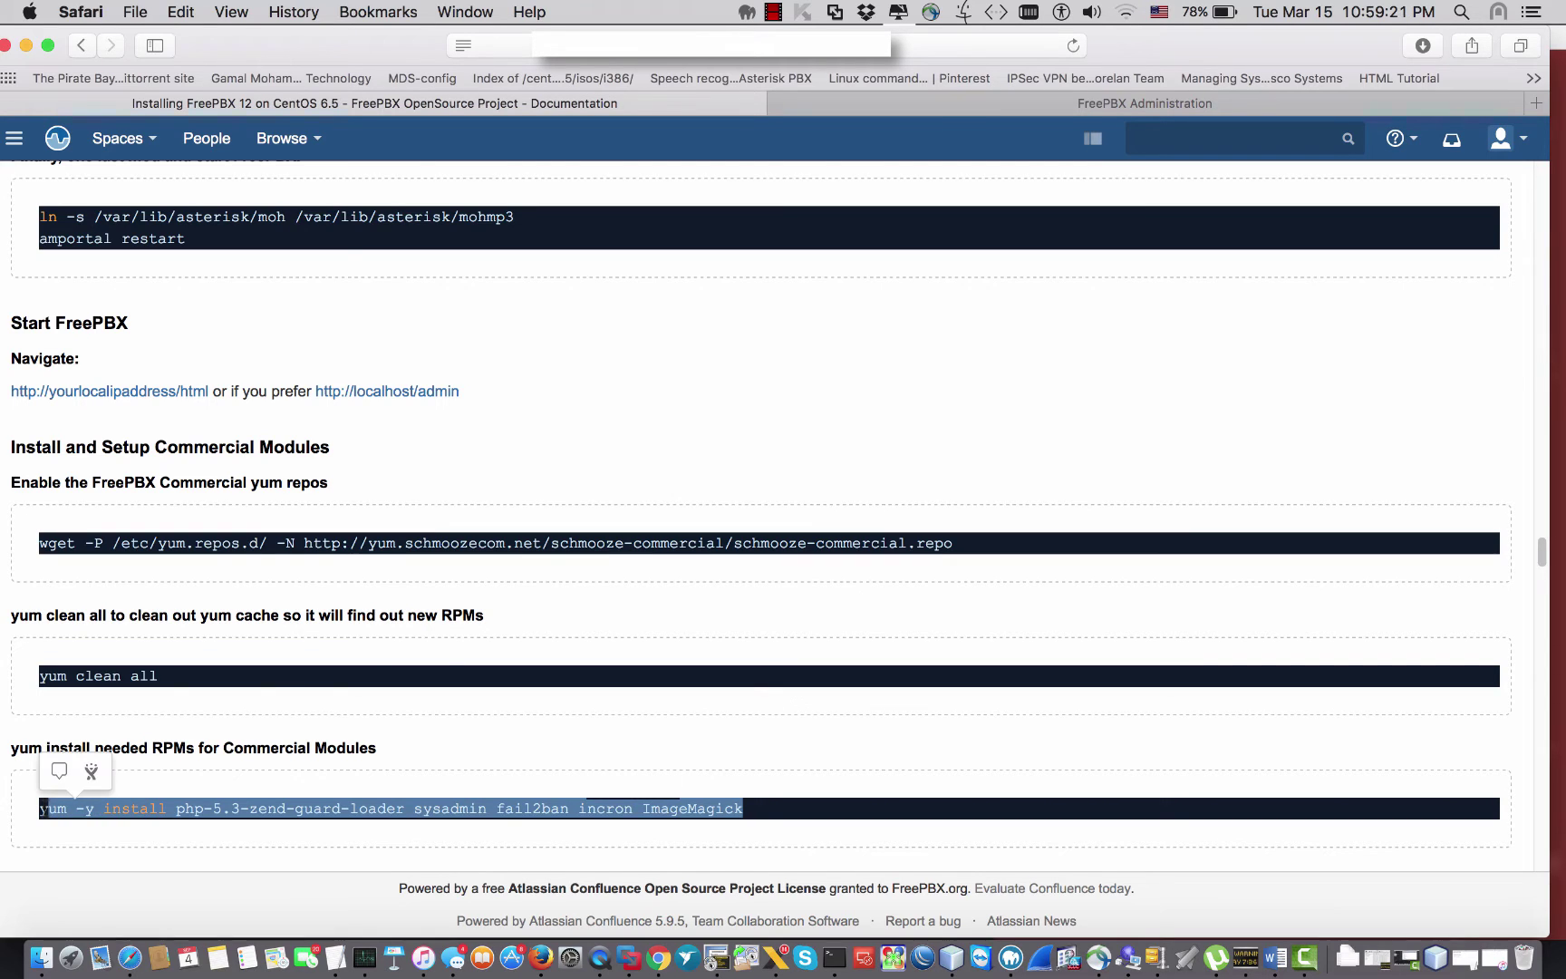
left_click_drag(93, 802, 279, 680)
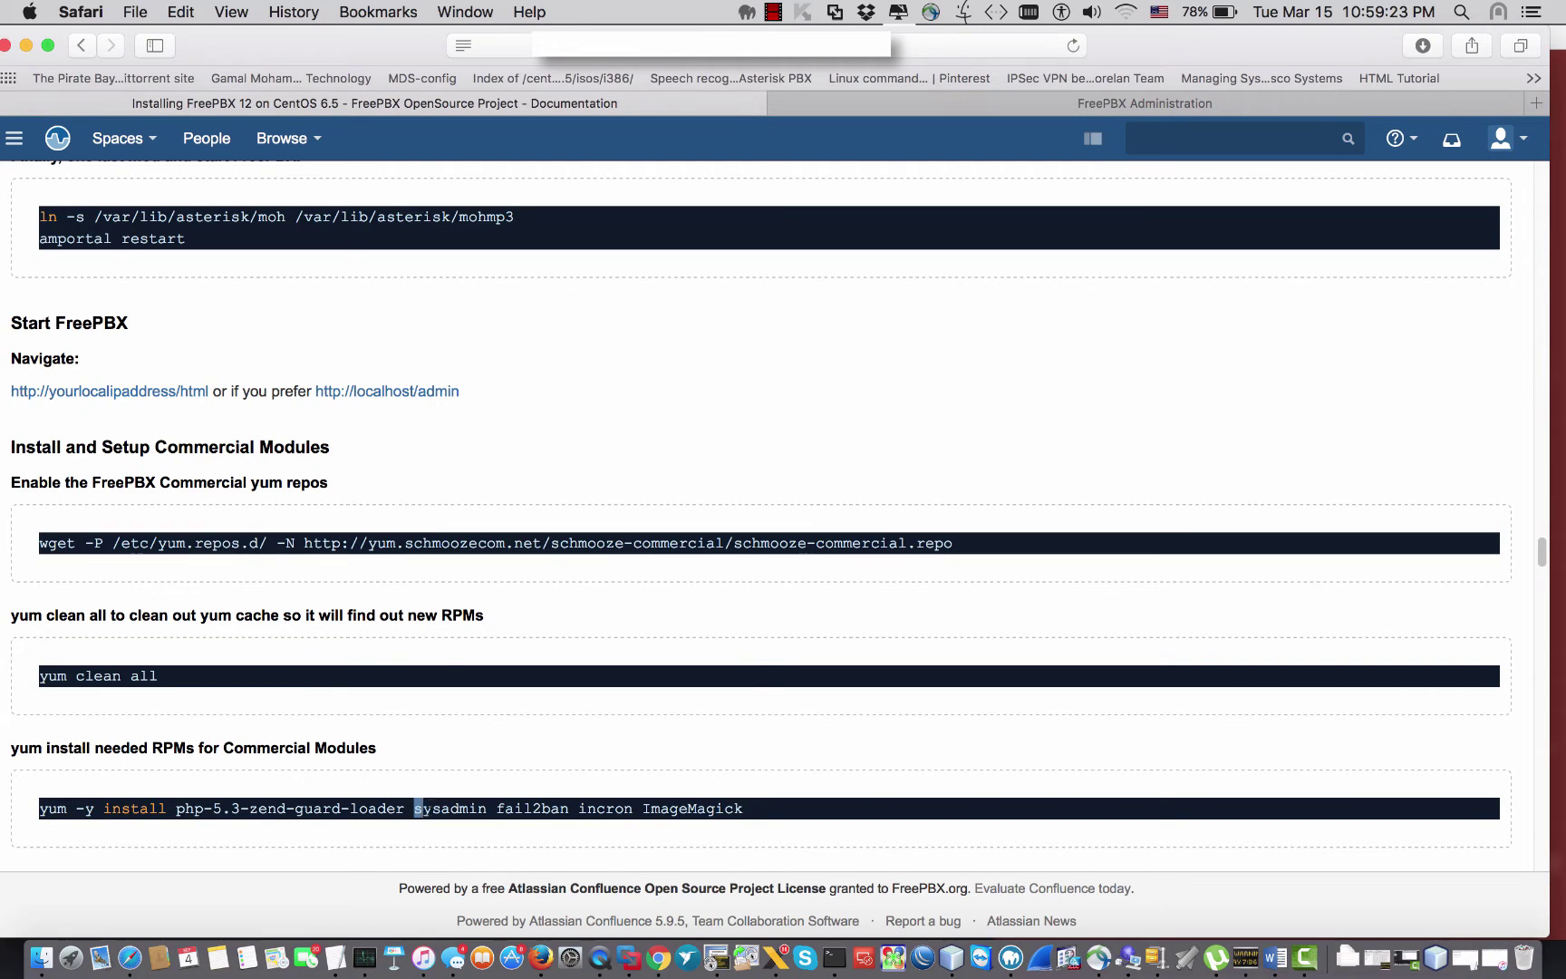
left_click_drag(418, 807, 486, 808)
Step: Check the FreePBX Admin pages list, then select the wget repository command in the guide
left_click(960, 105)
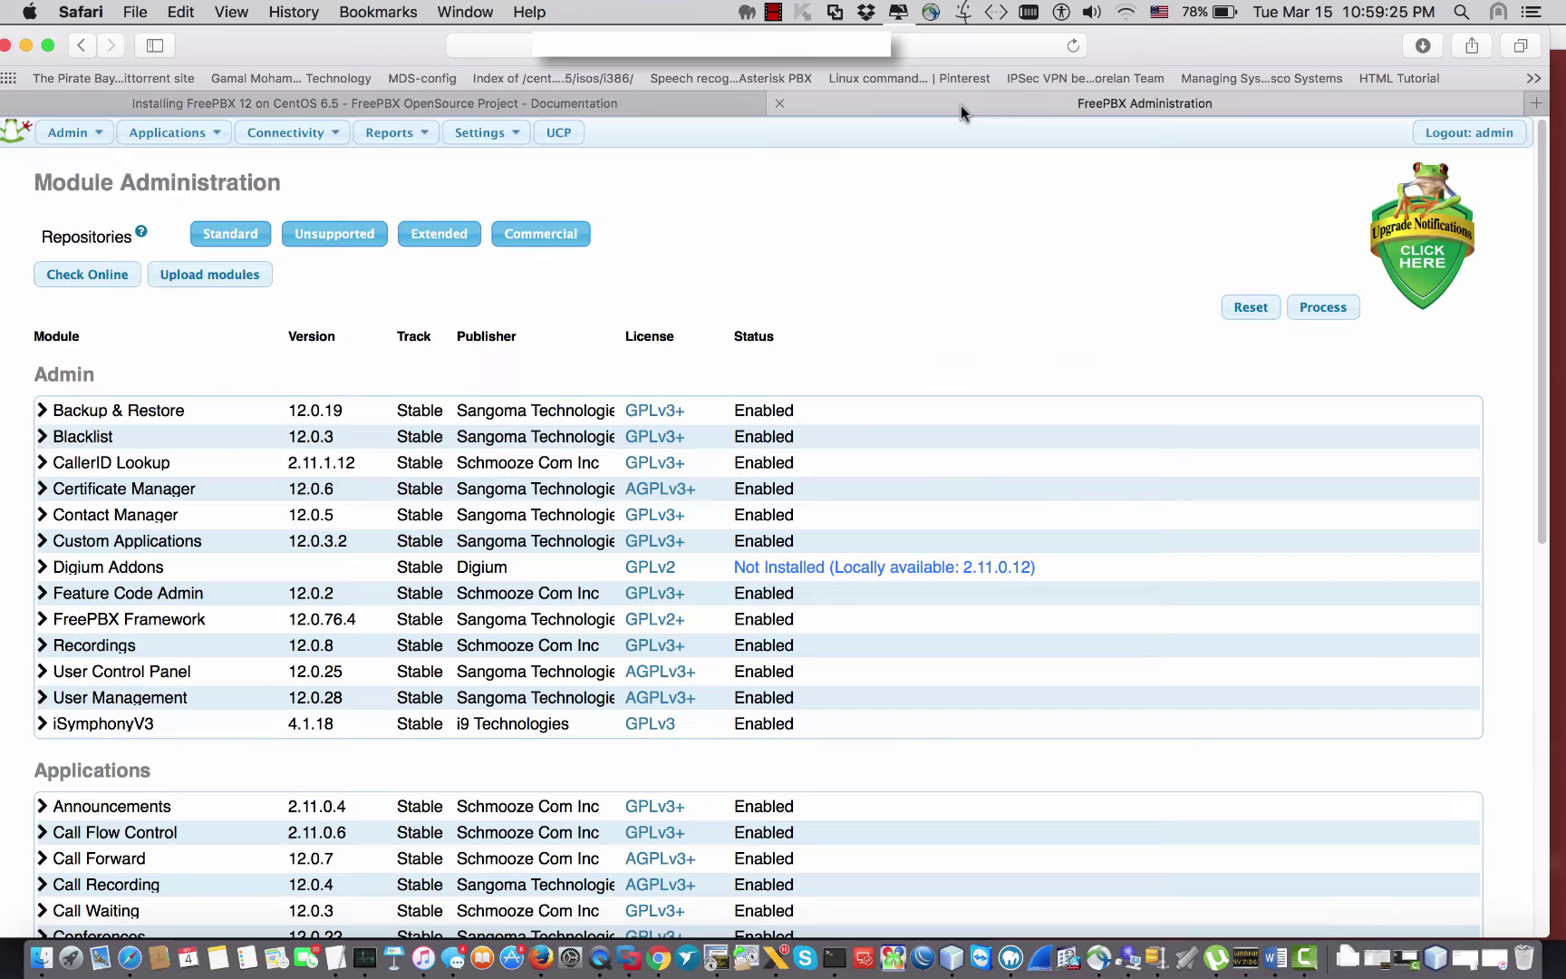
left_click(68, 132)
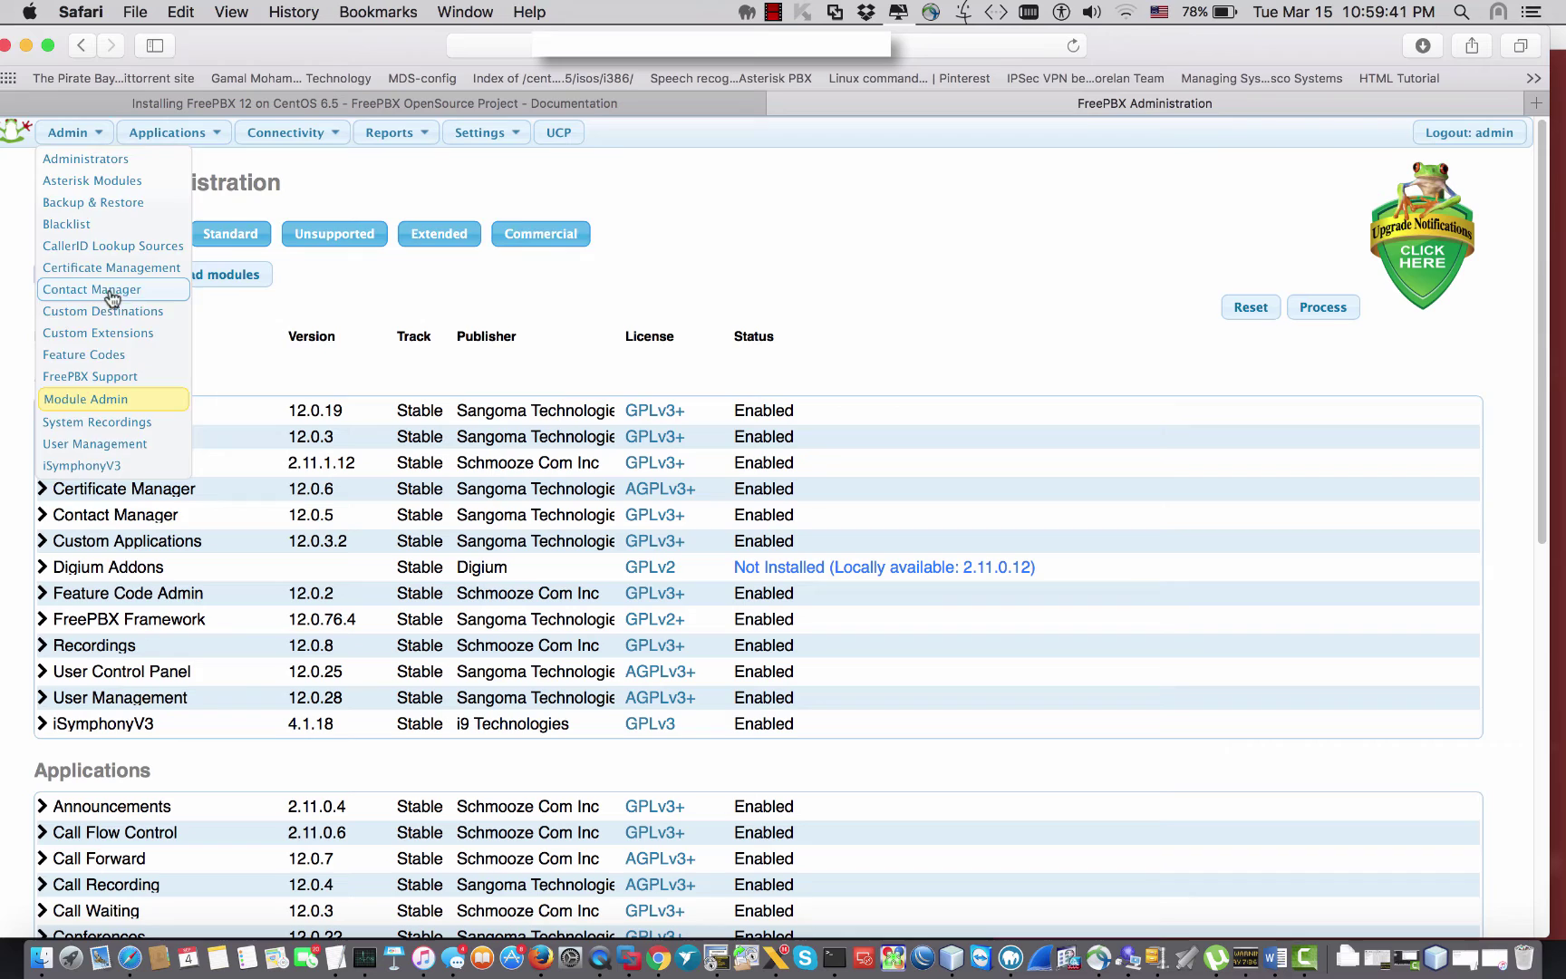
left_click(694, 104)
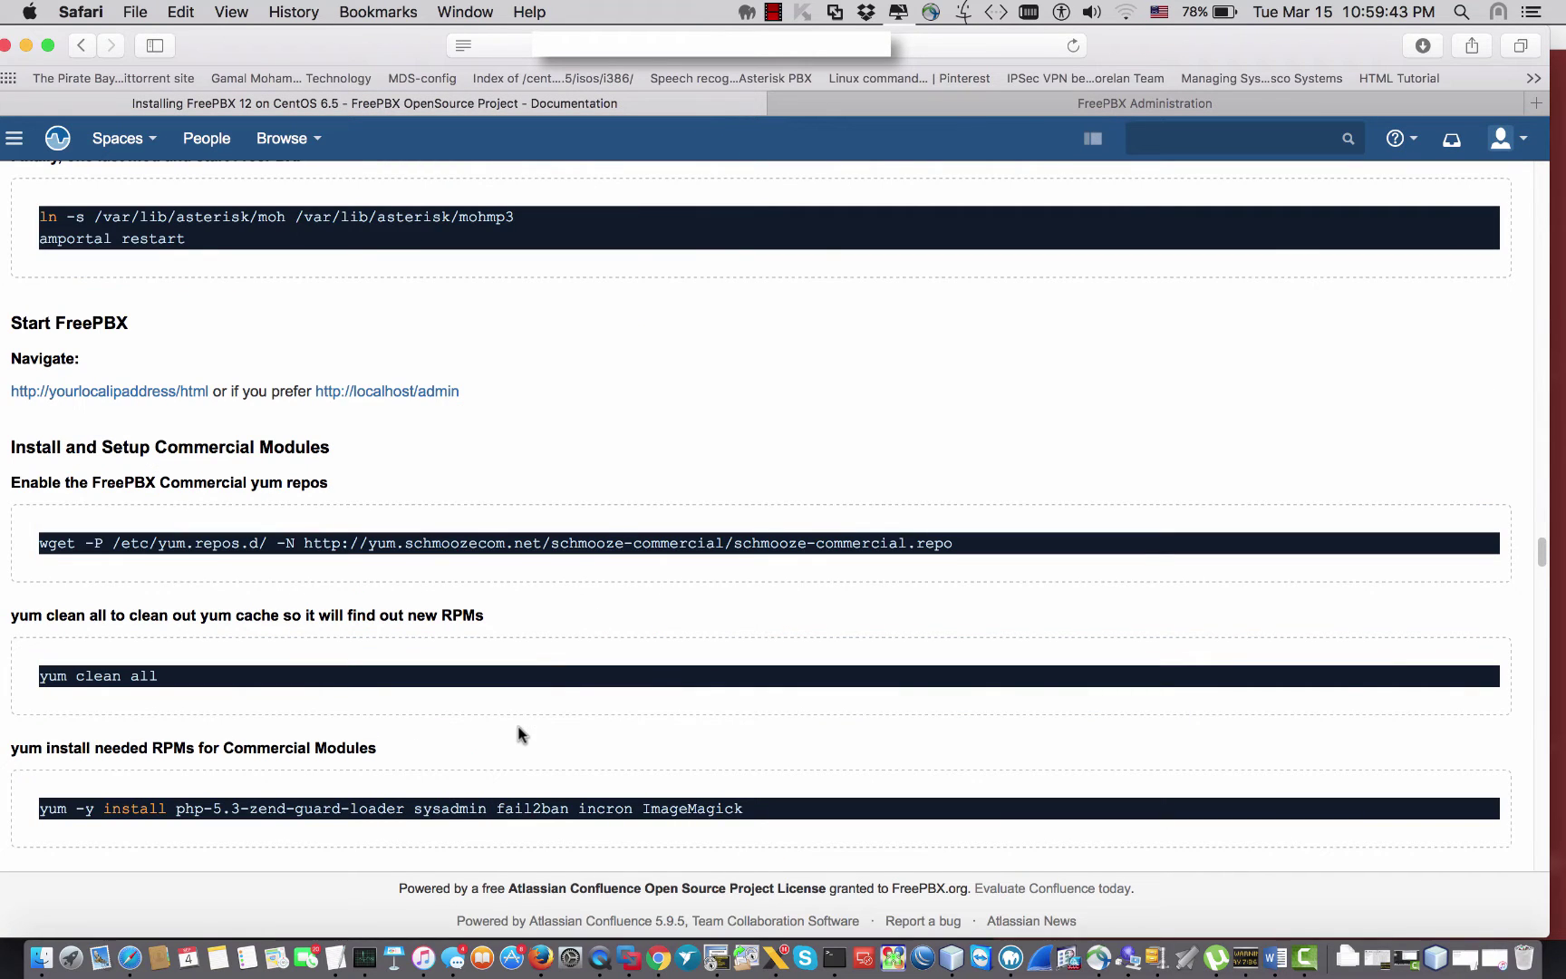
left_click_drag(961, 541, 40, 548)
key("super+c")
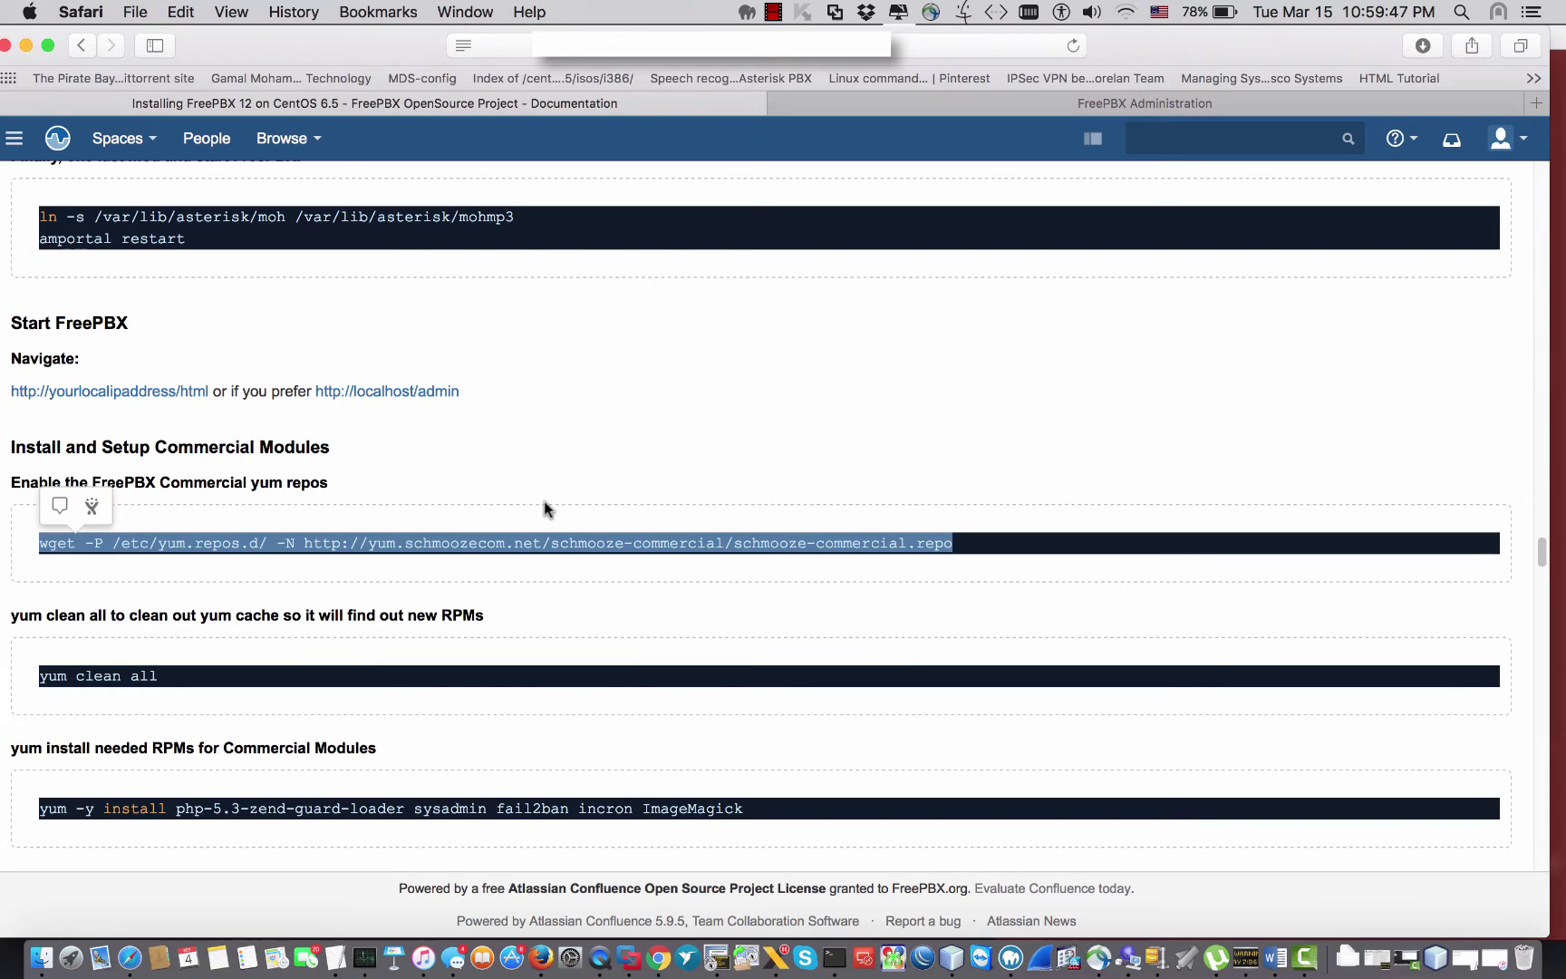
Step: Paste and run the wget command to add the schmooze-commercial repo in Terminal
left_click(834, 957)
right_click(1294, 362)
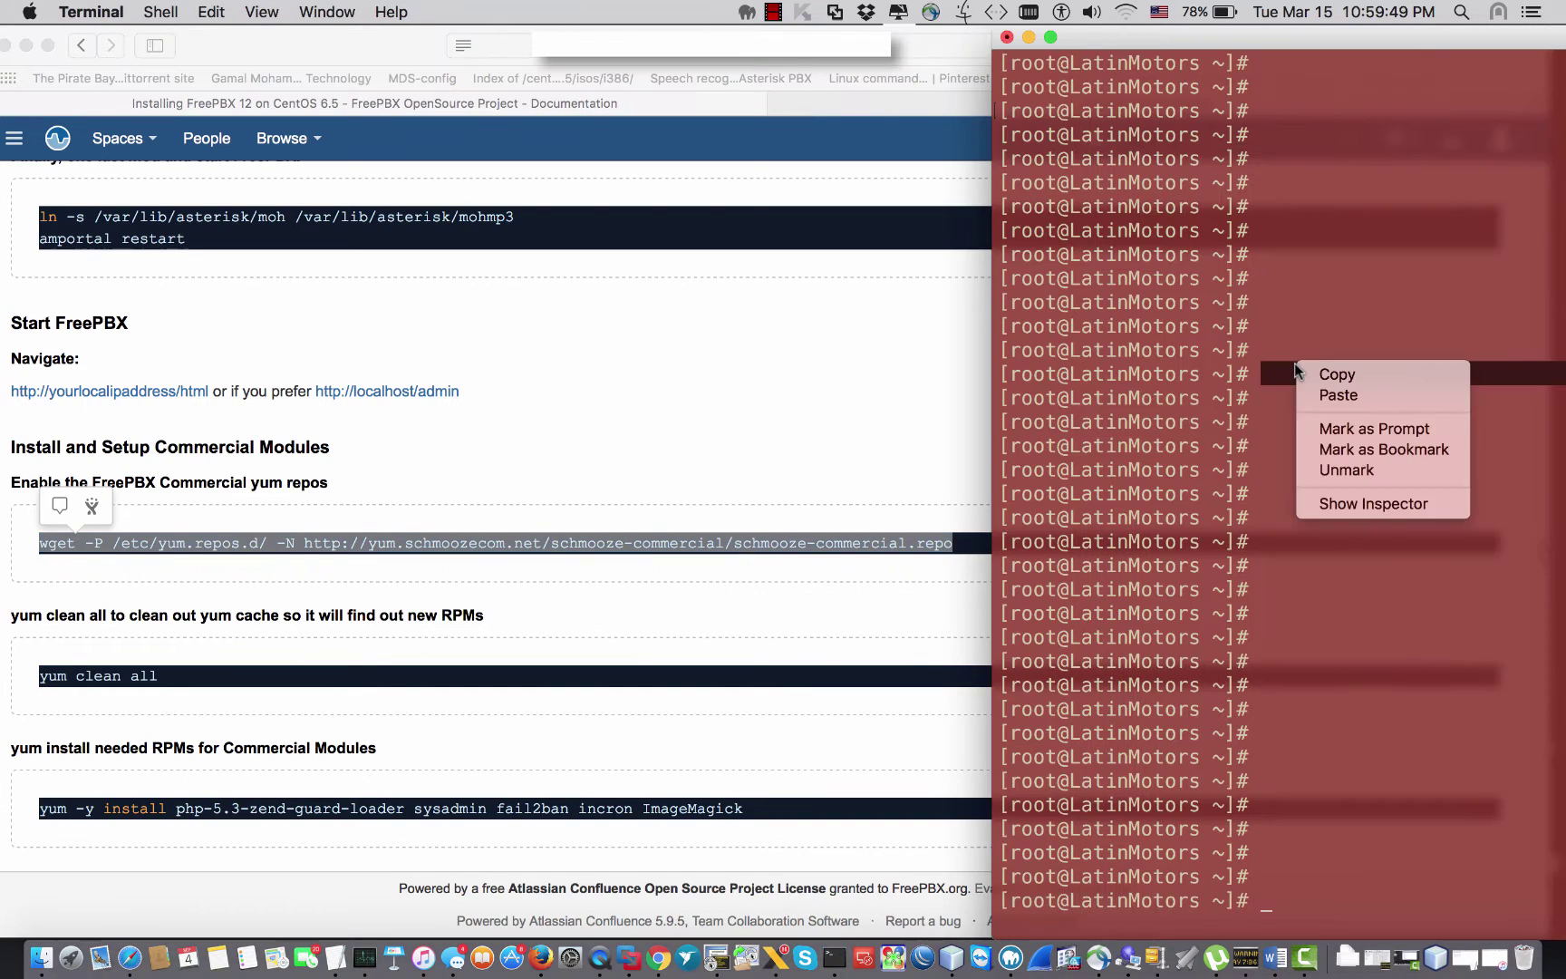
key("Escape")
right_click(1325, 381)
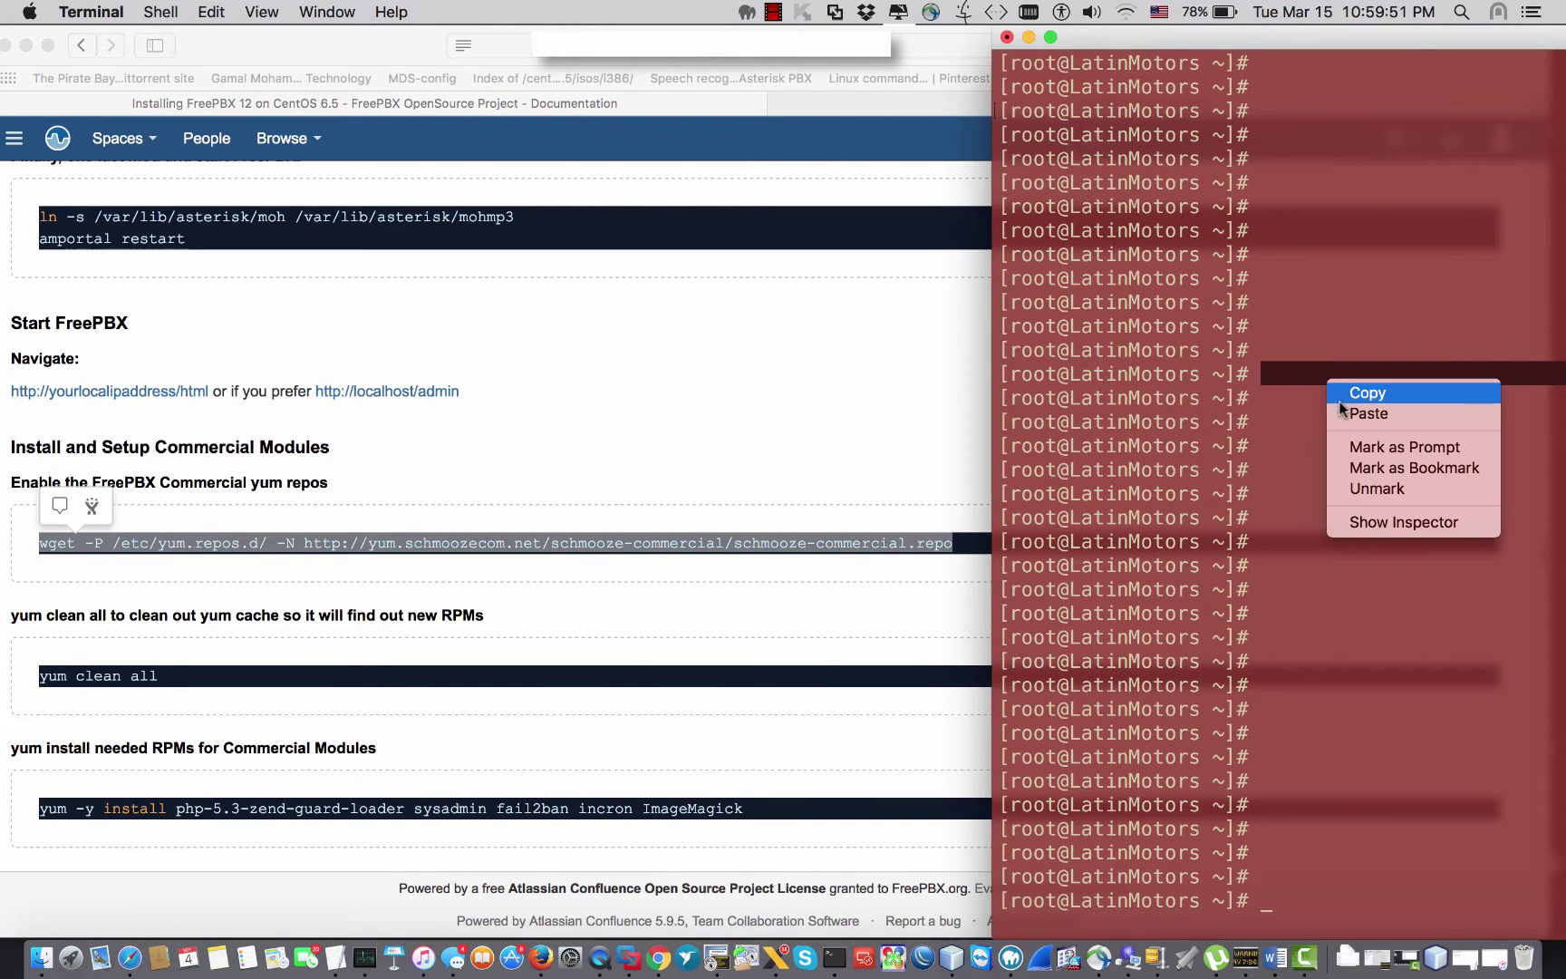
left_click(1368, 414)
key("Return")
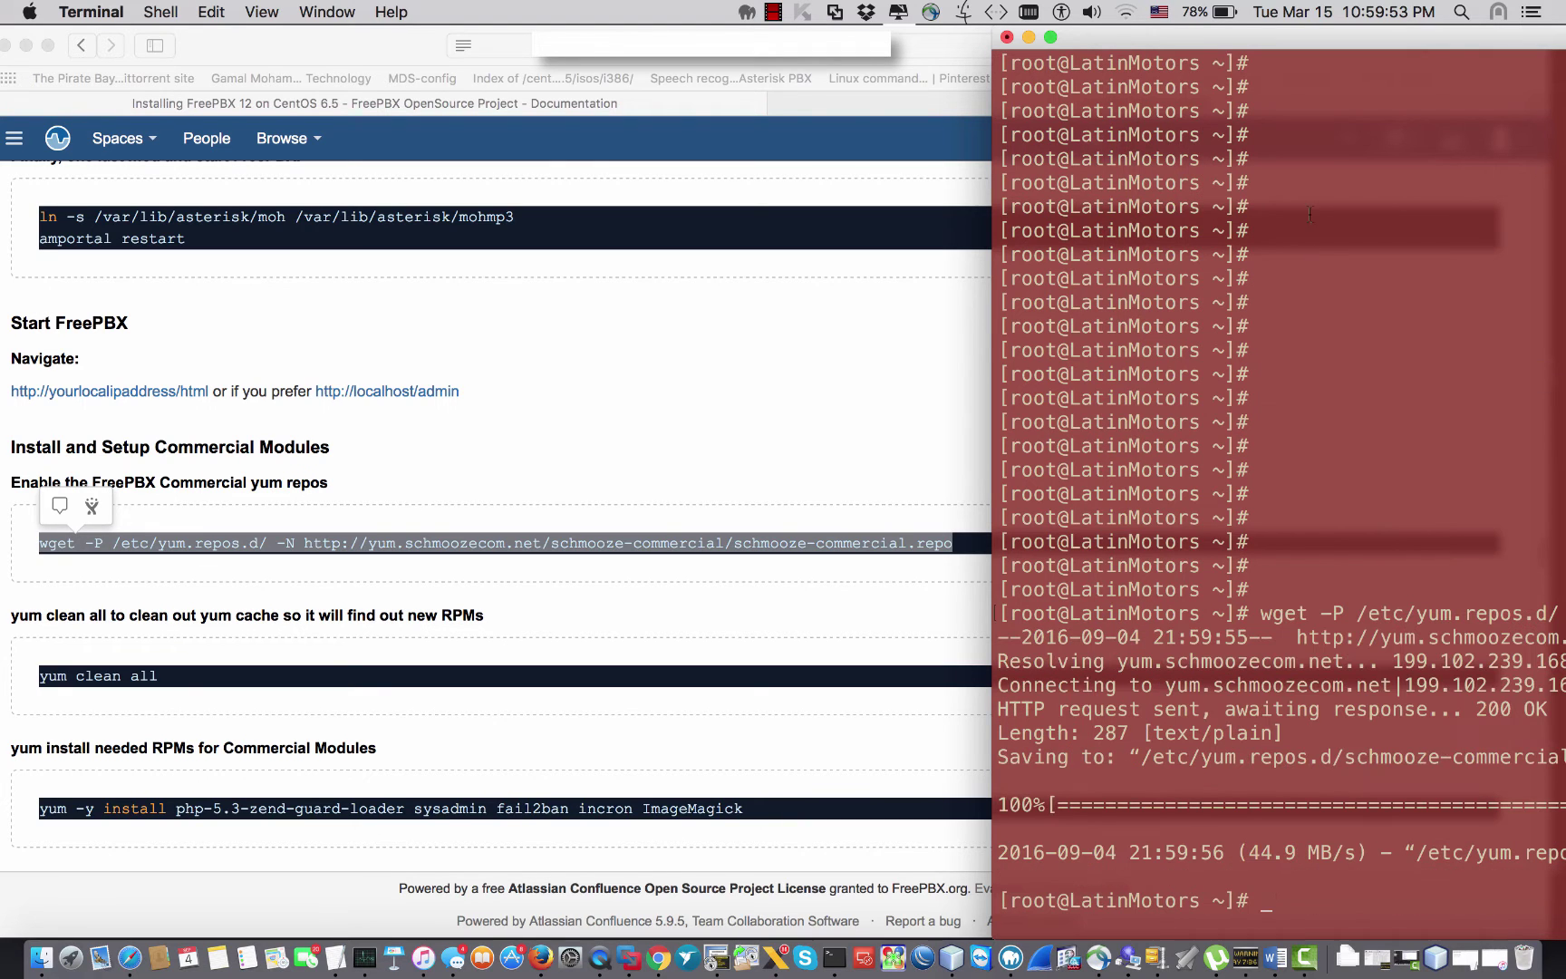
left_click_drag(1323, 47, 831, 55)
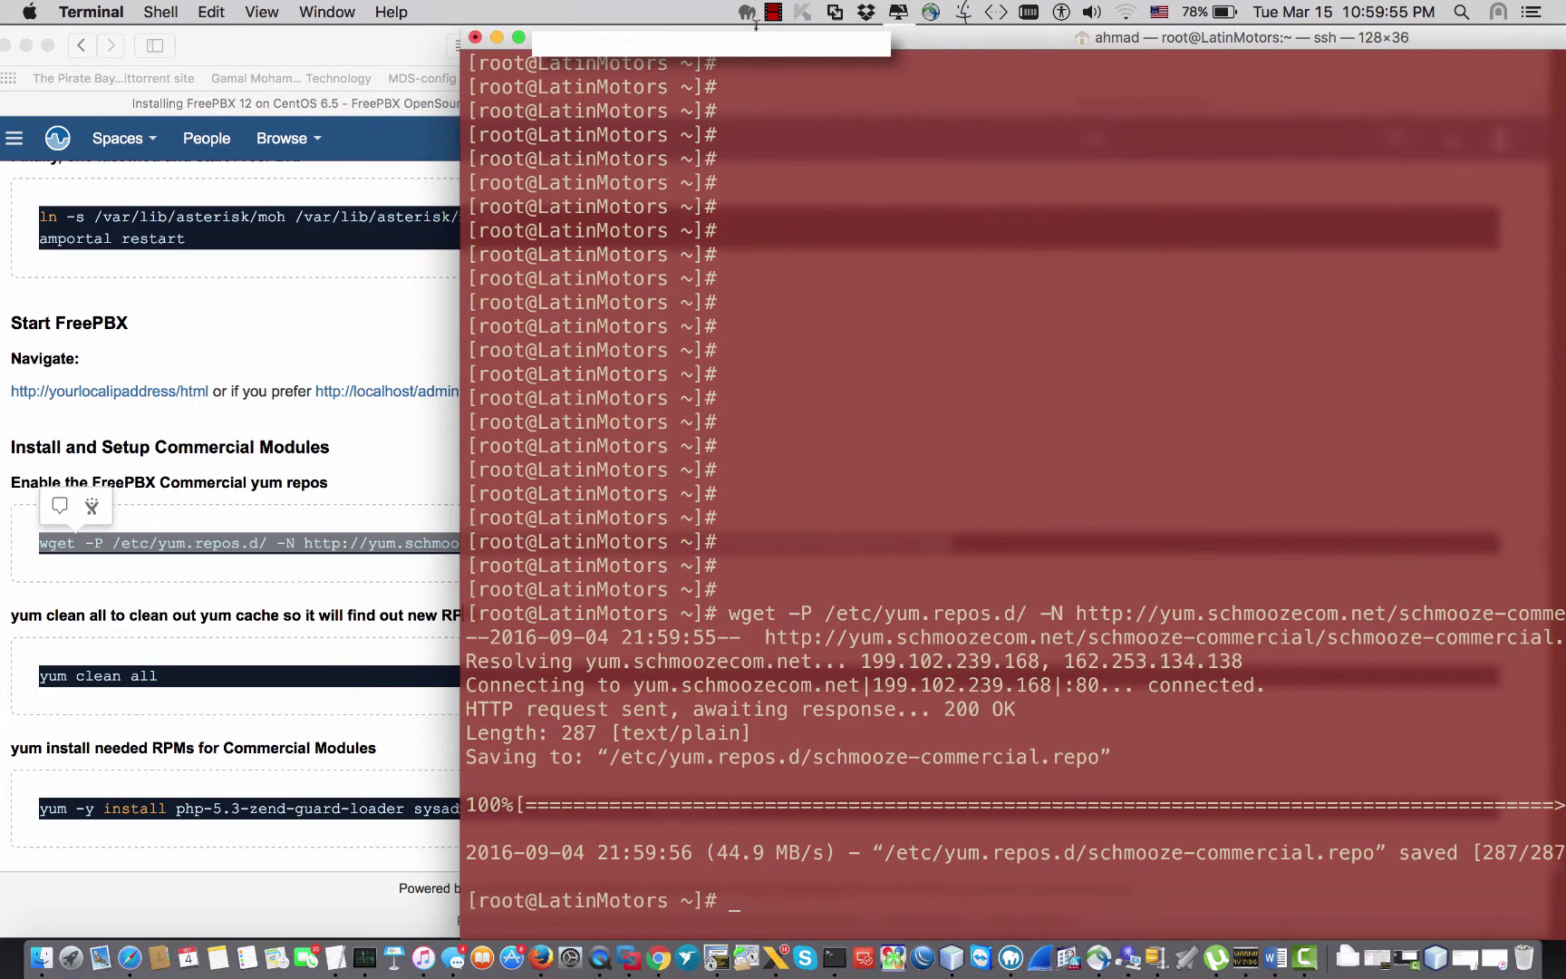
Step: Copy 'yum clean all' from the guide and run it in Terminal
left_click(231, 618)
left_click_drag(160, 676, 39, 676)
key("super+c")
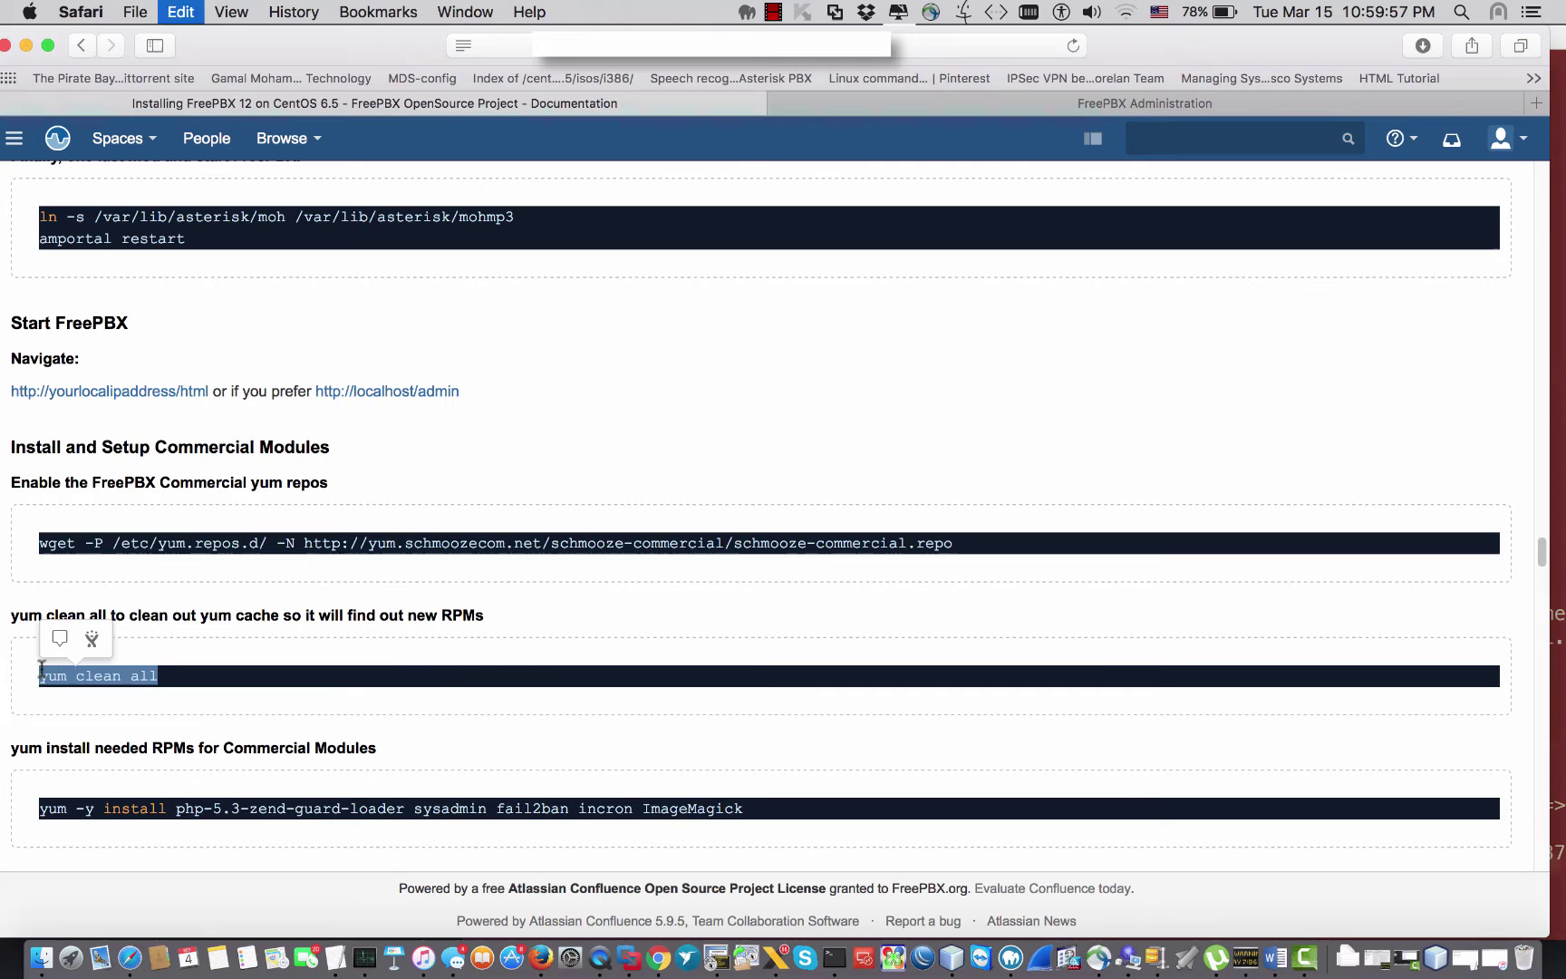
left_click(833, 957)
right_click(976, 636)
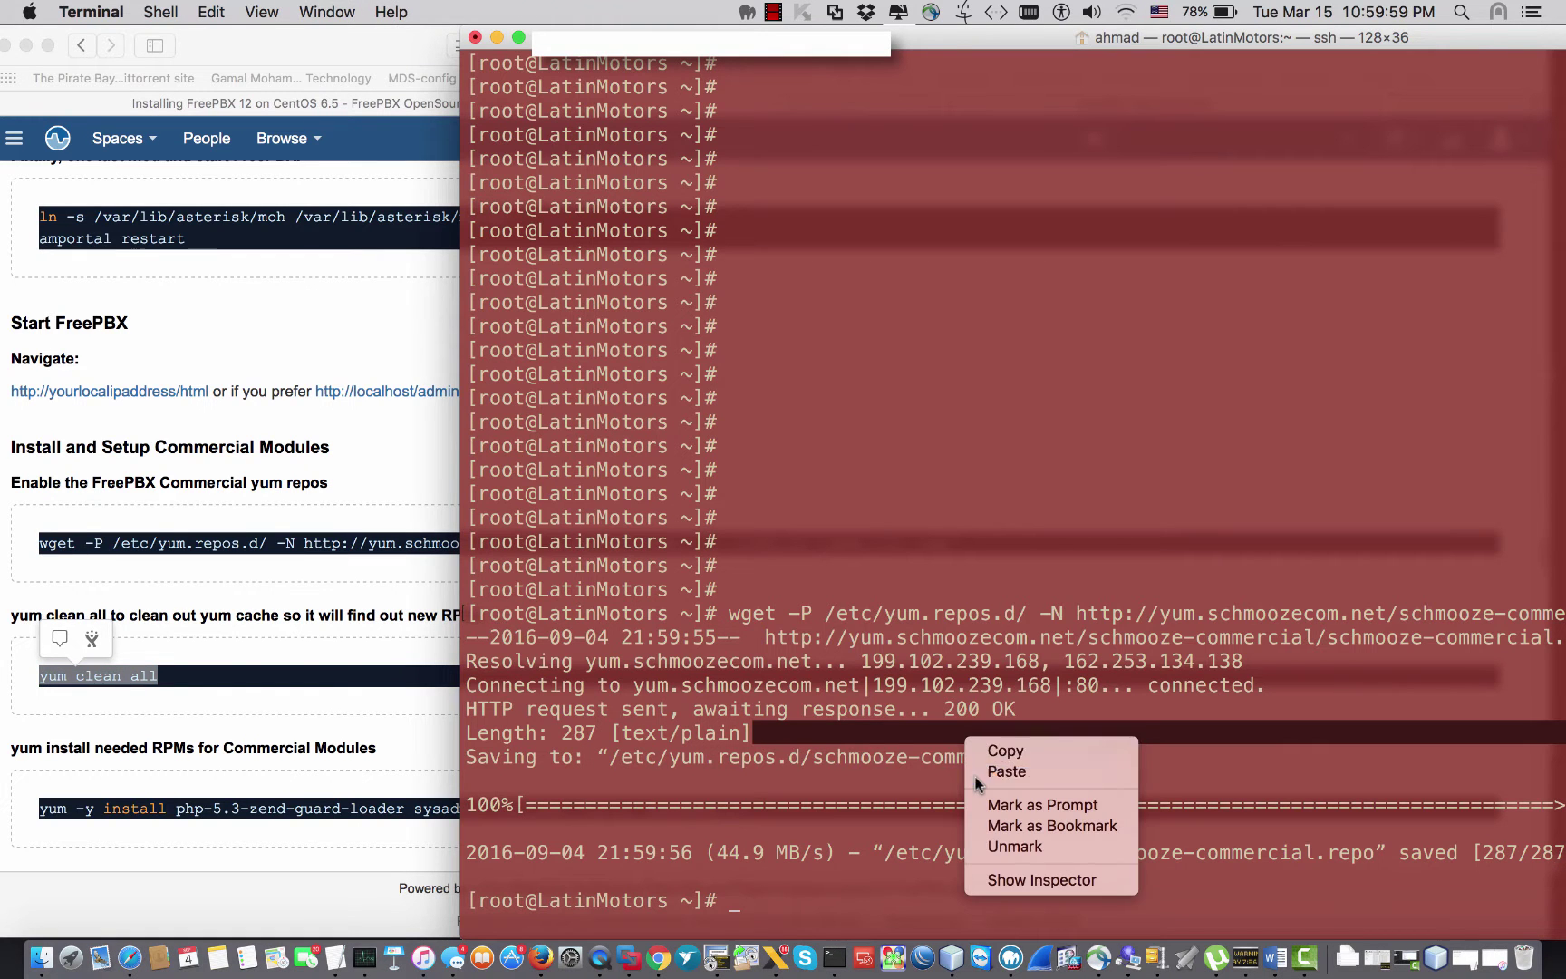
key("Escape")
key("super+v")
key("Return")
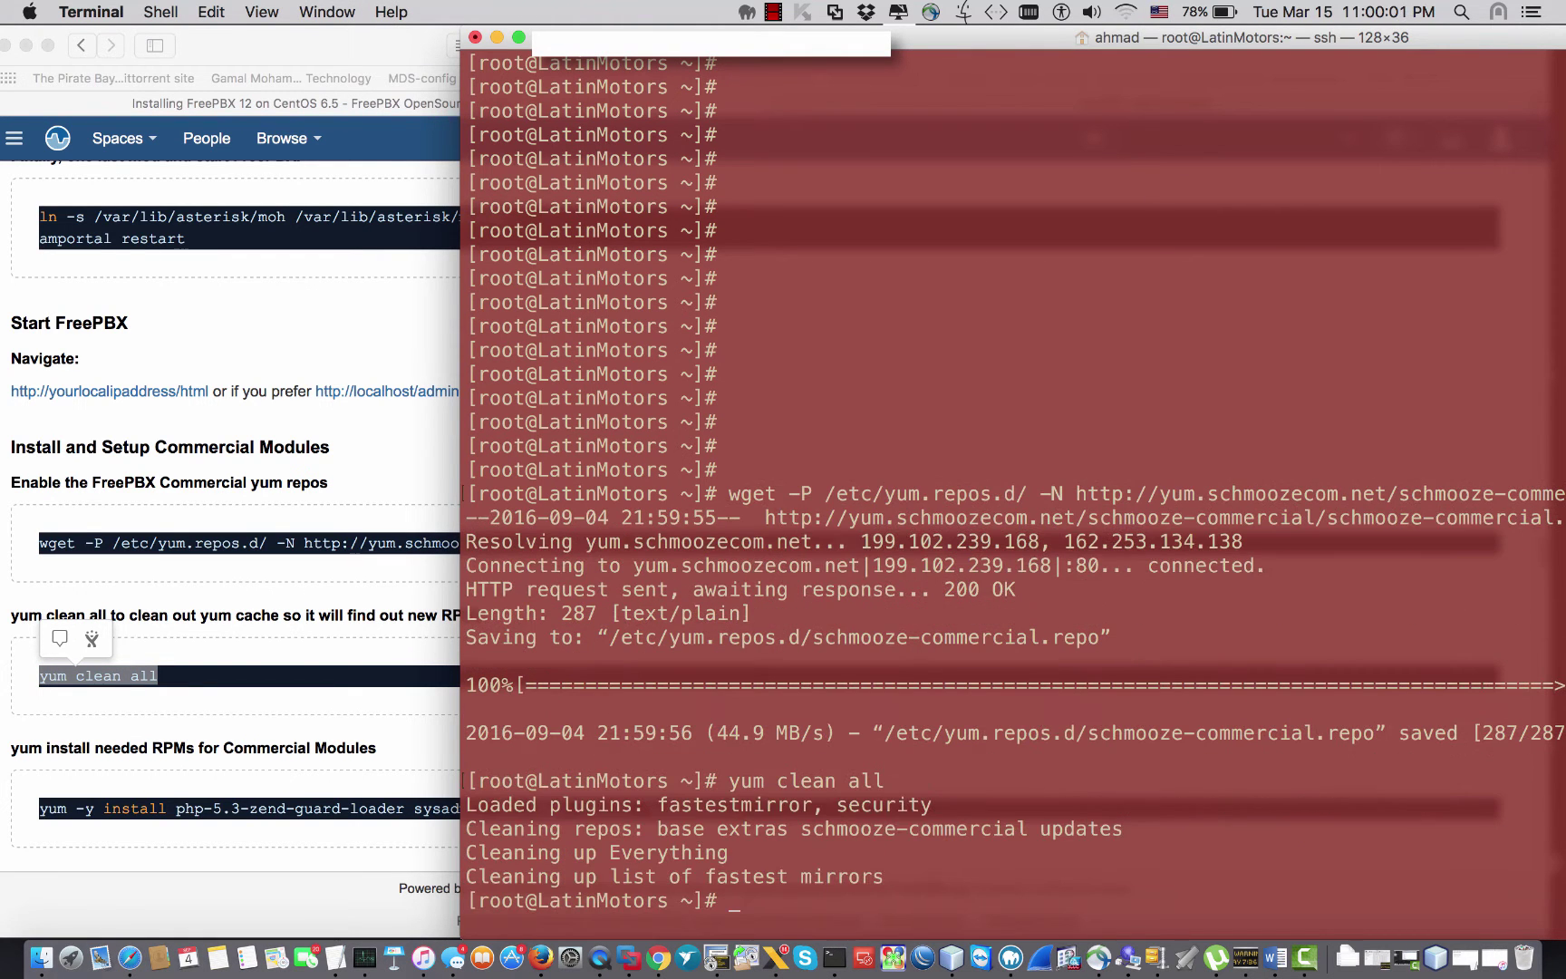
Step: Copy the 'yum -y install' package command from the guide and run it in Terminal
left_click(302, 839)
scroll(690, 747, "down", 3)
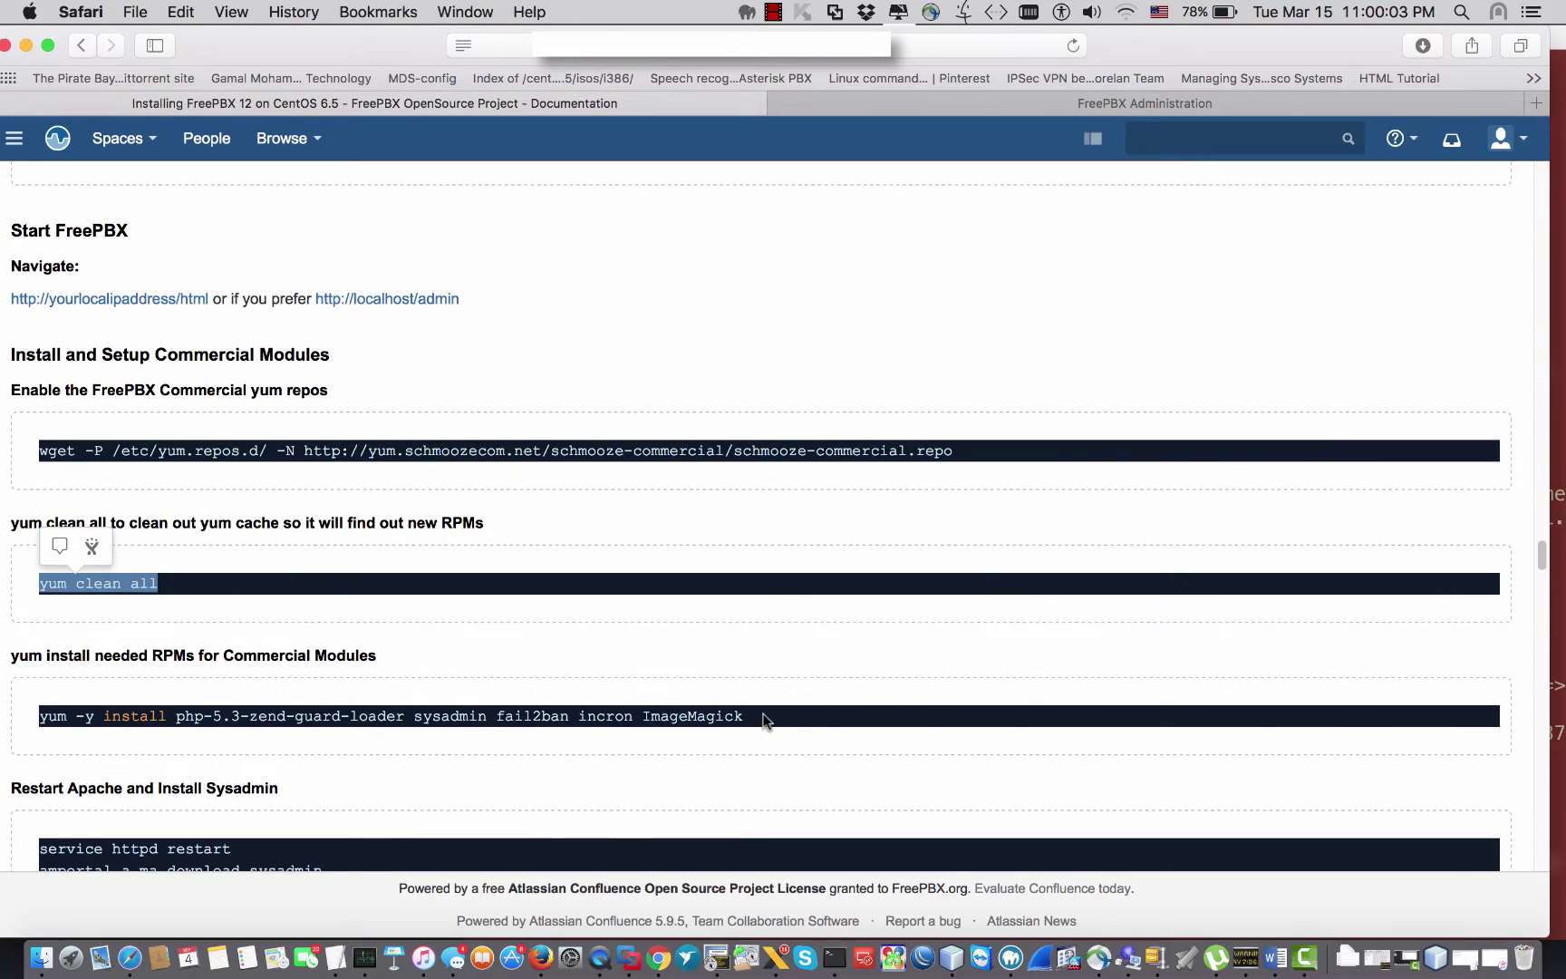
left_click_drag(762, 721, 29, 720)
key("super+c")
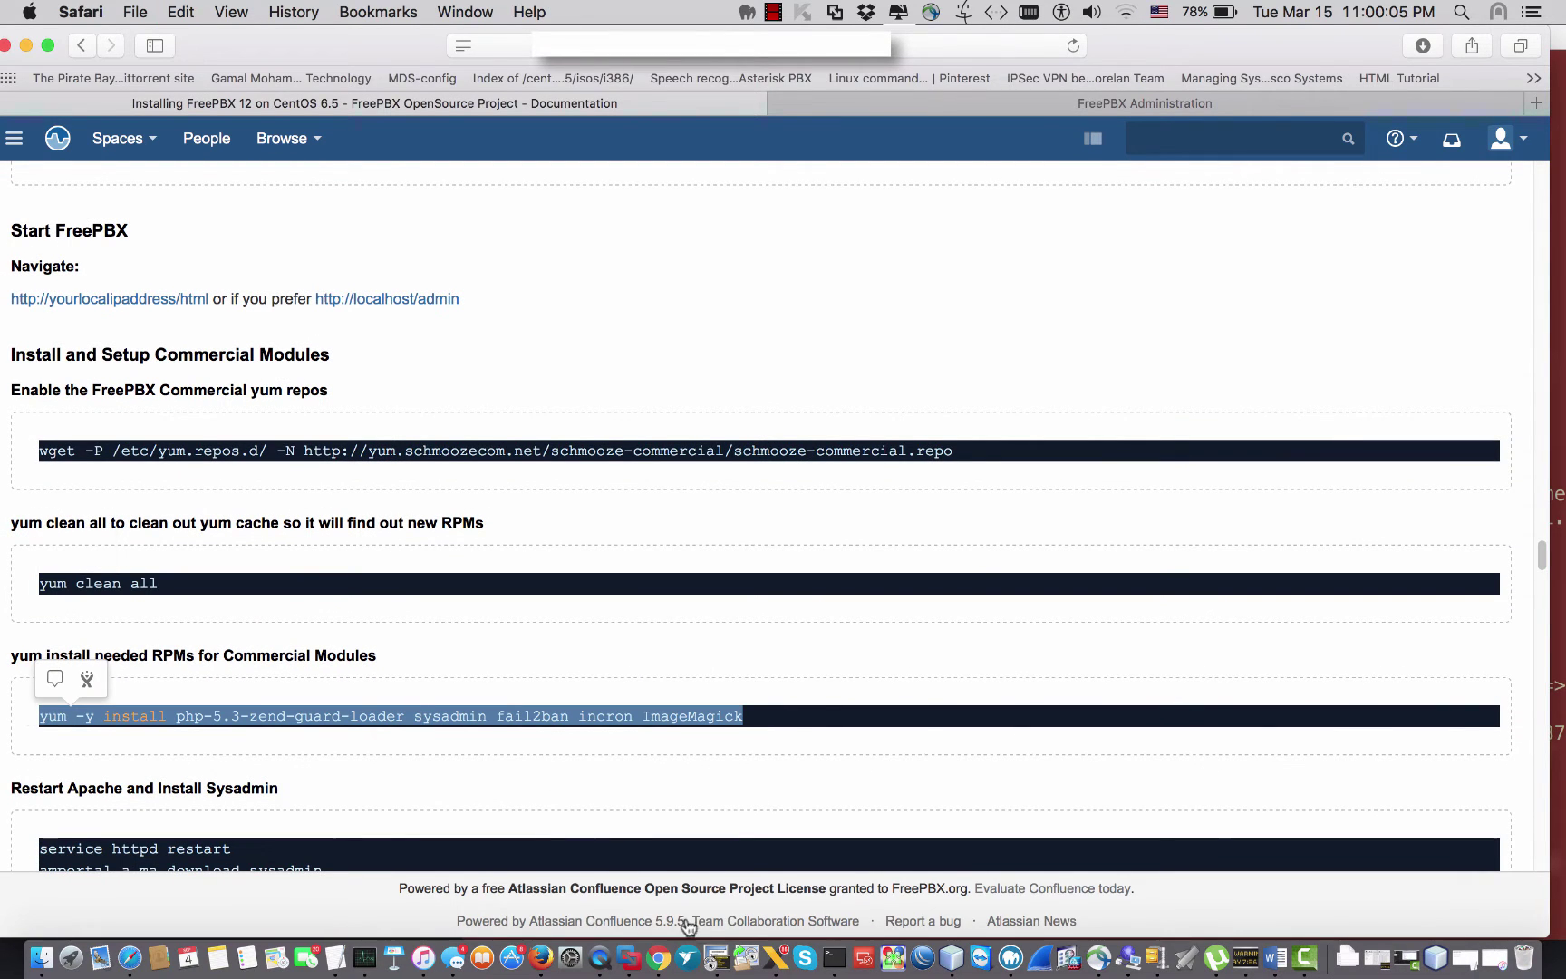
left_click(834, 957)
right_click(1046, 619)
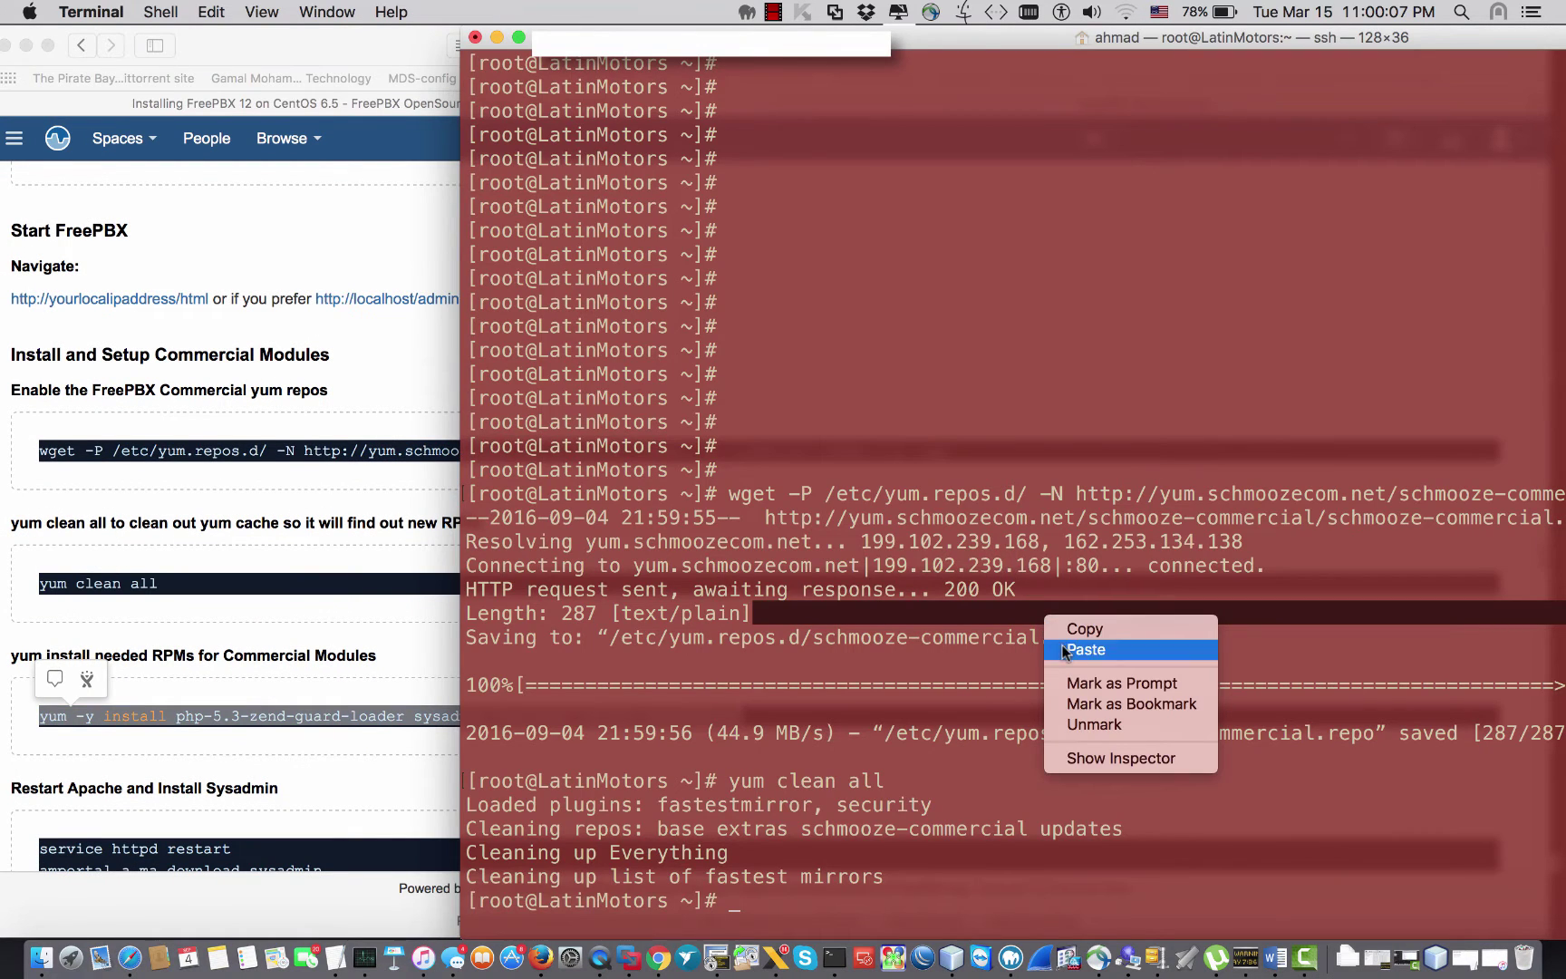
left_click(1063, 651)
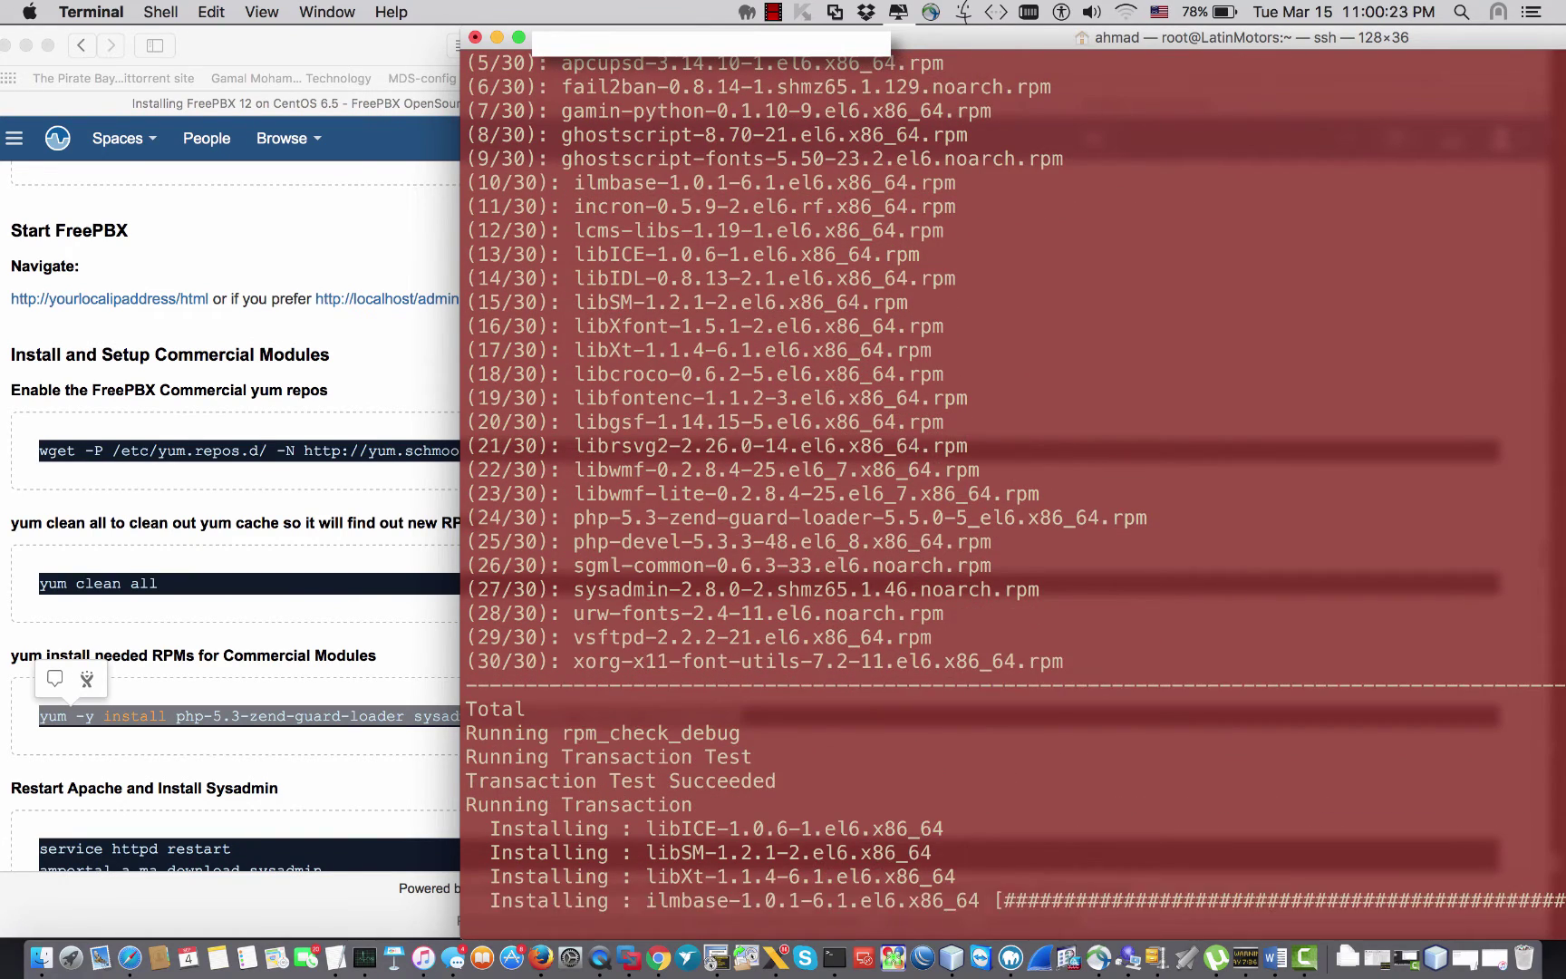
Step: Wait for the 30-package install to reach Complete!, then move Terminal aside to uncover the guide
key("F11")
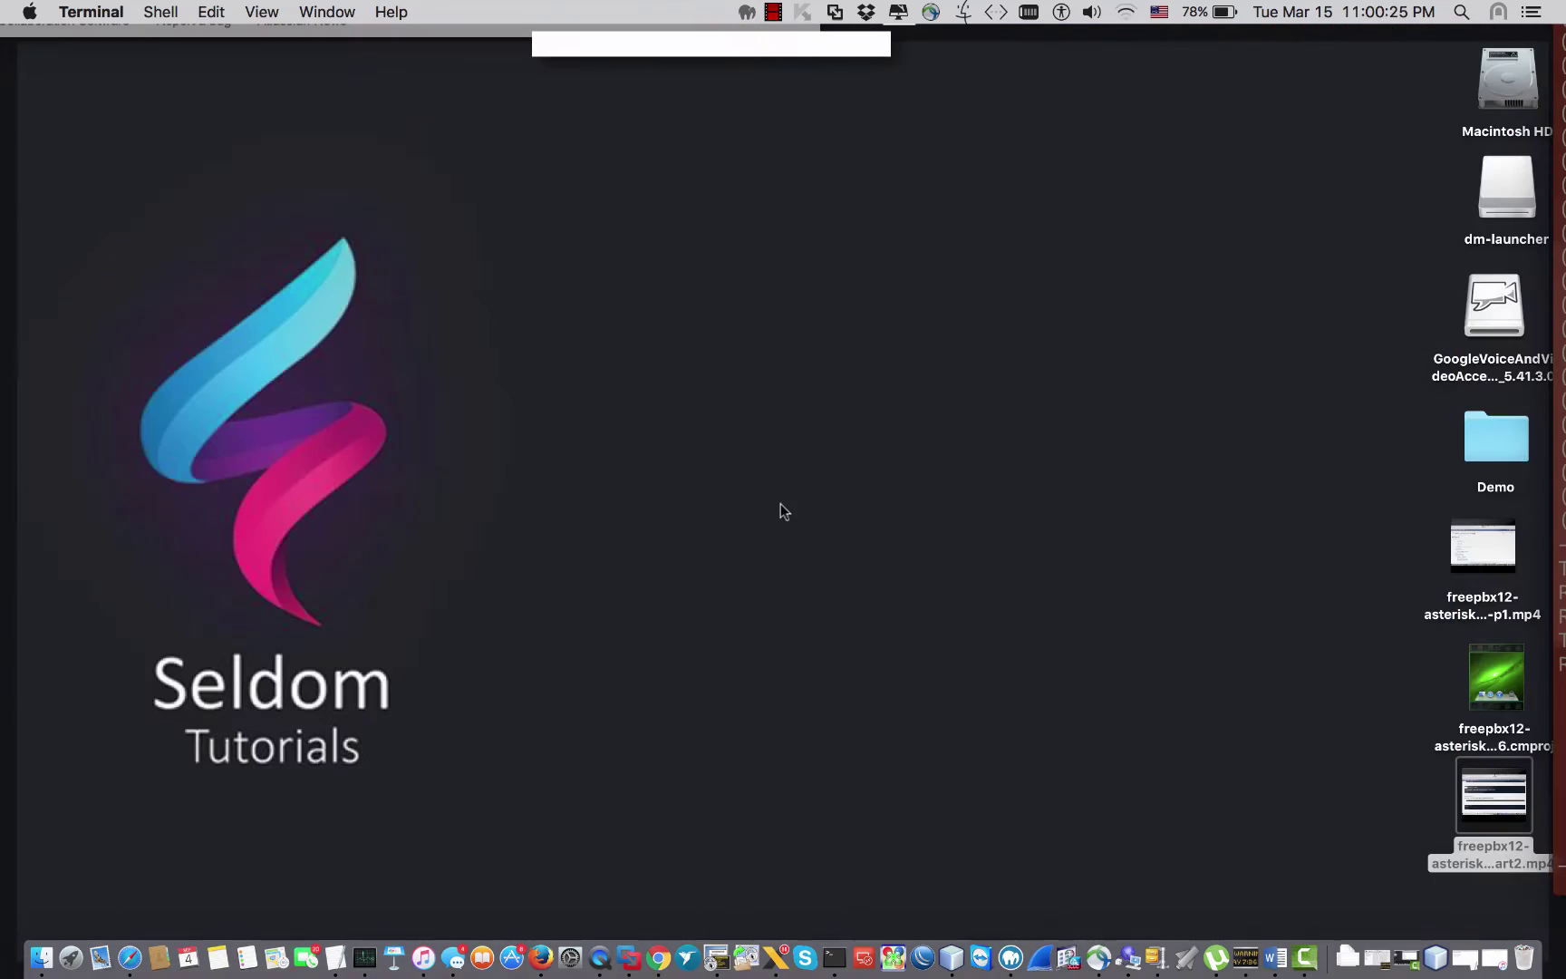
left_click_drag(72, 556, 456, 770)
key("F11")
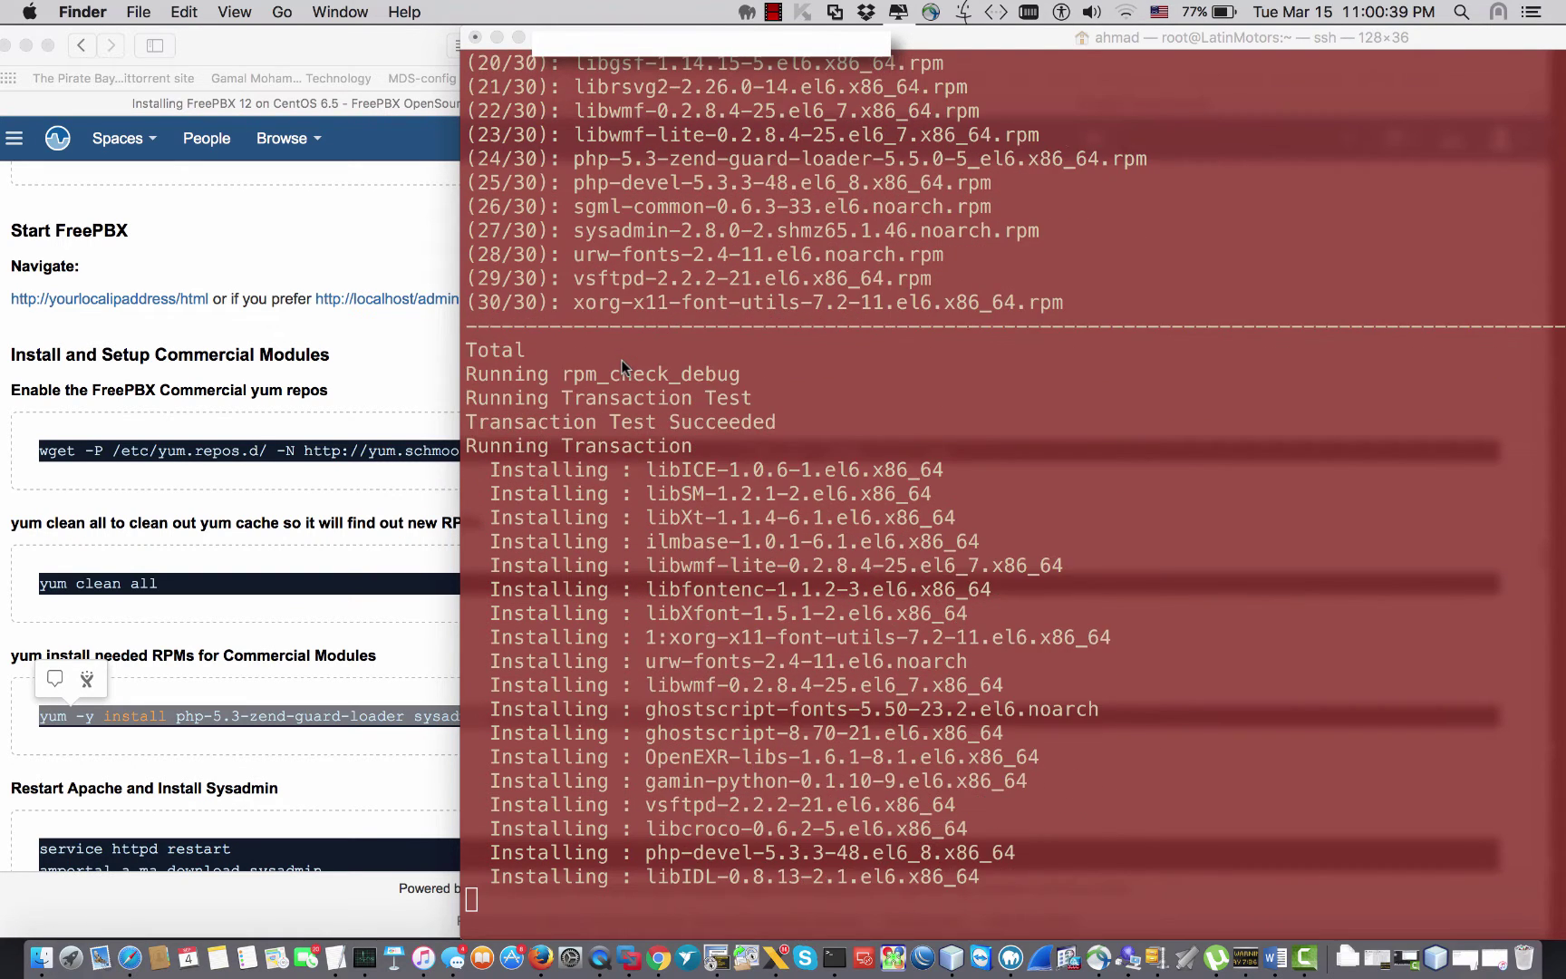
left_click_drag(897, 46, 342, 41)
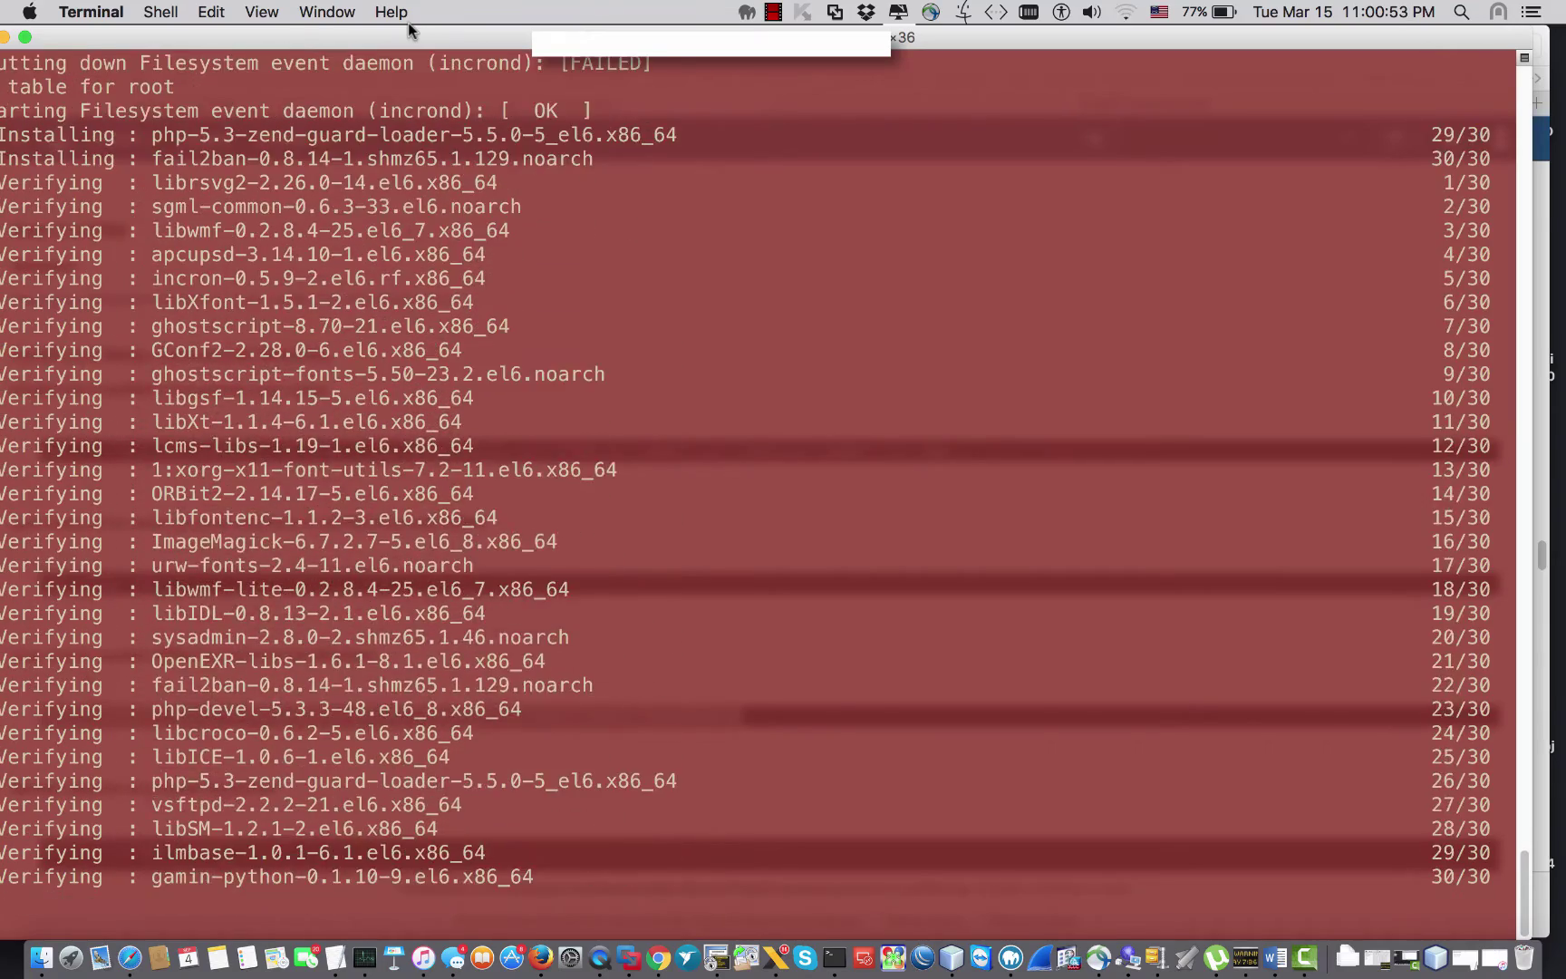
left_click_drag(385, 40, 1196, 40)
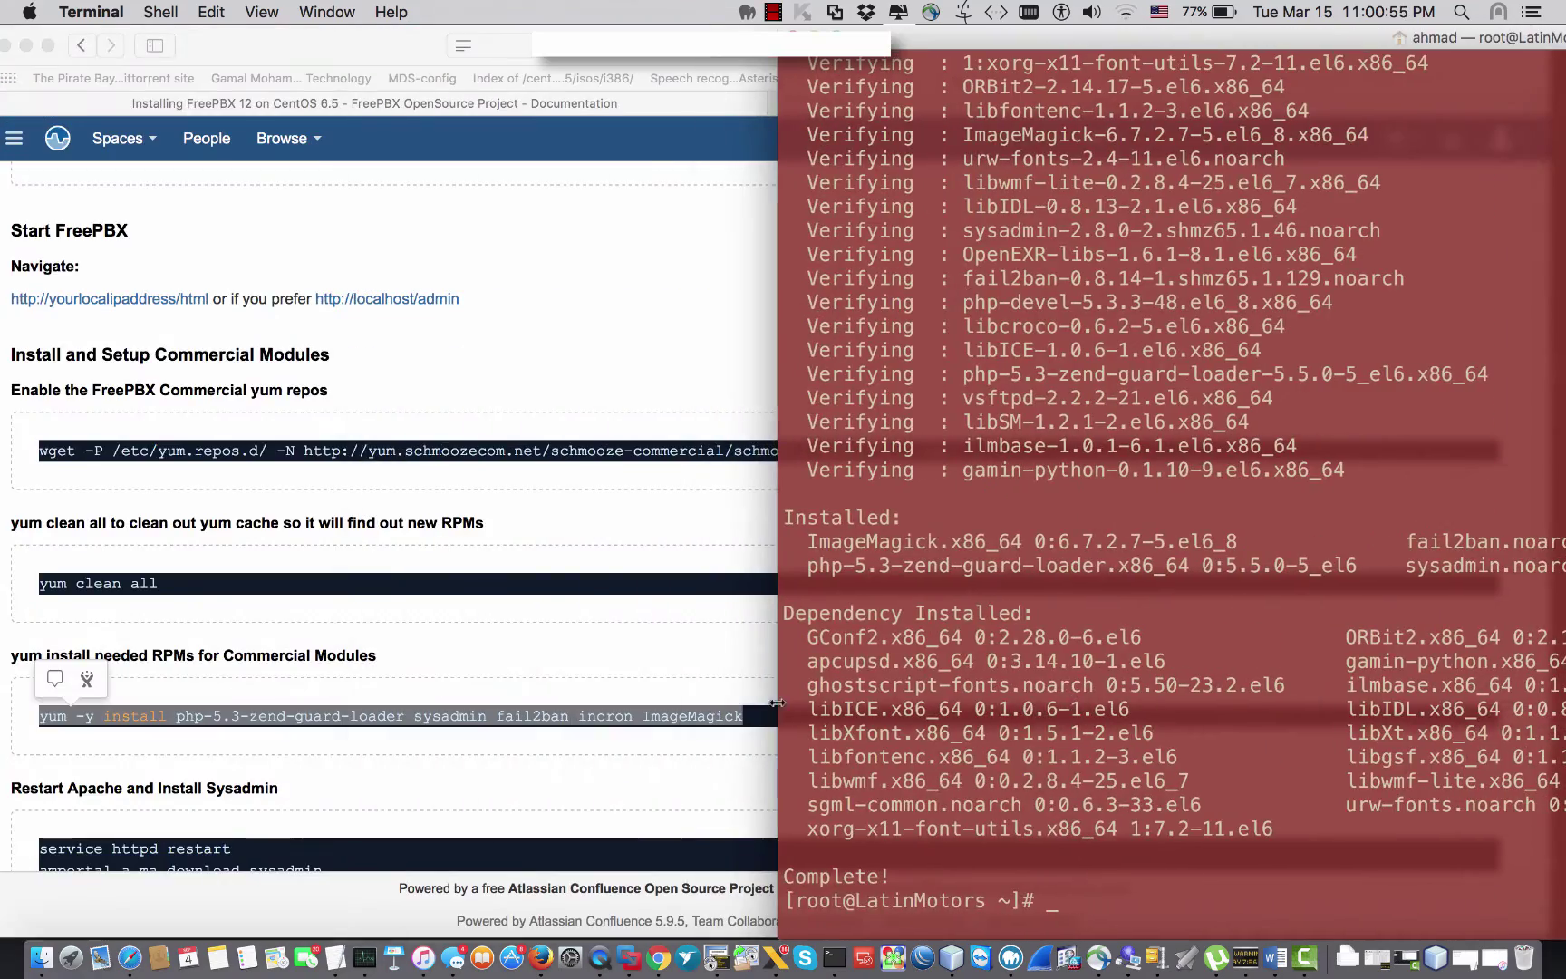
Step: Copy the three Restart Apache commands and paste them into Terminal to restart httpd and install sysadmin
left_click(580, 787)
scroll(580, 788, "down", 6)
left_click(311, 635)
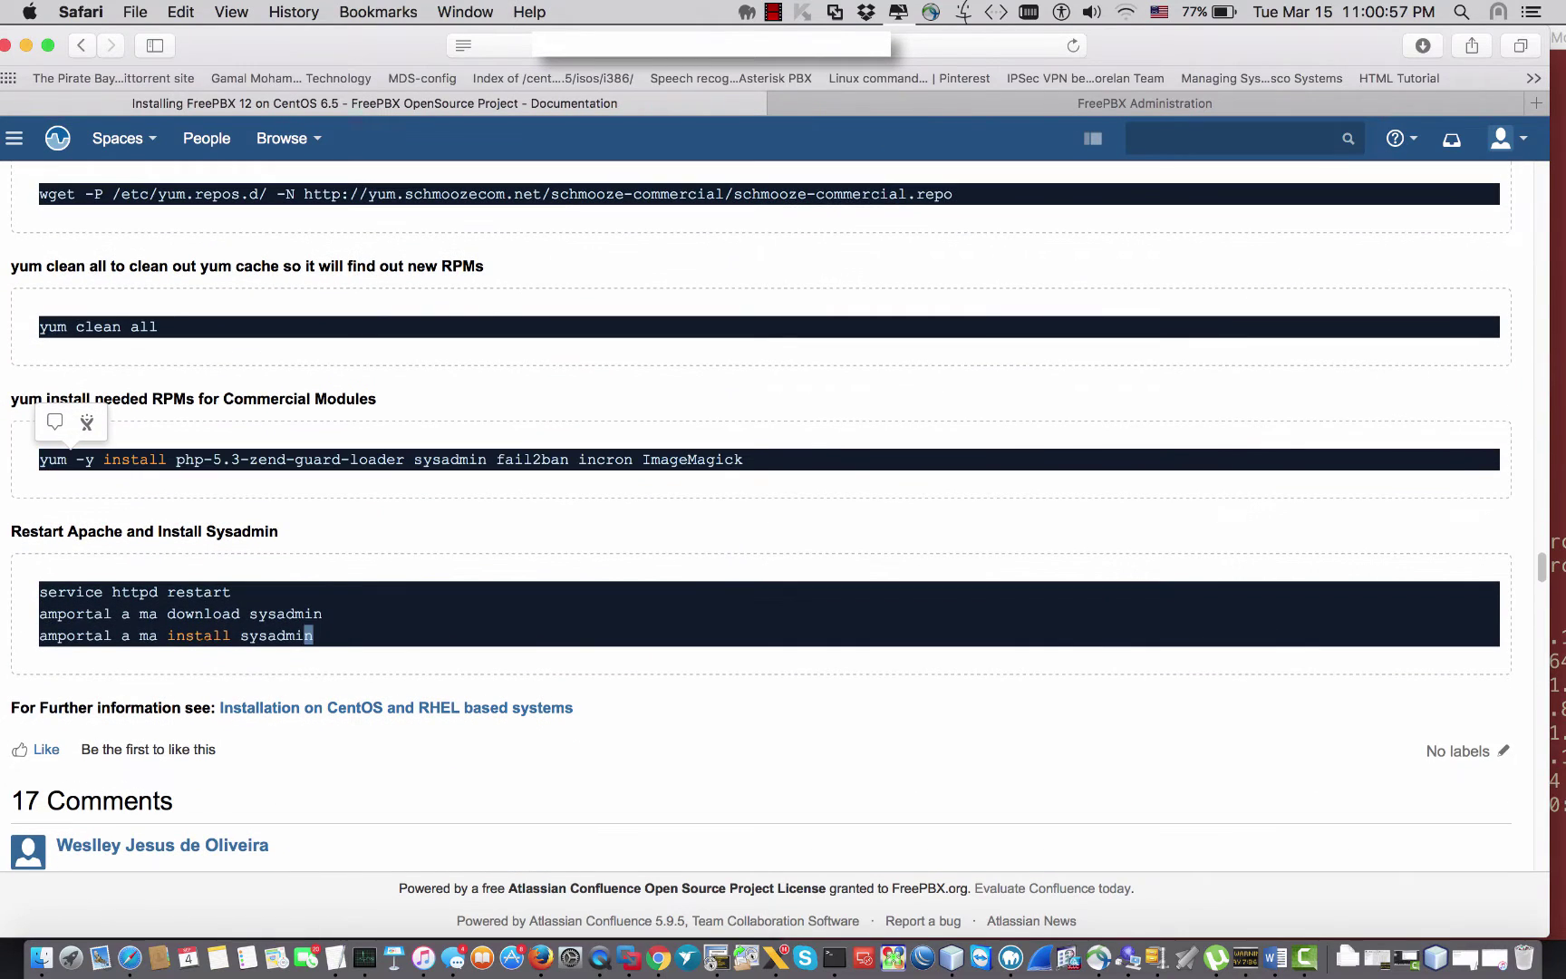
left_click_drag(311, 636, 36, 594)
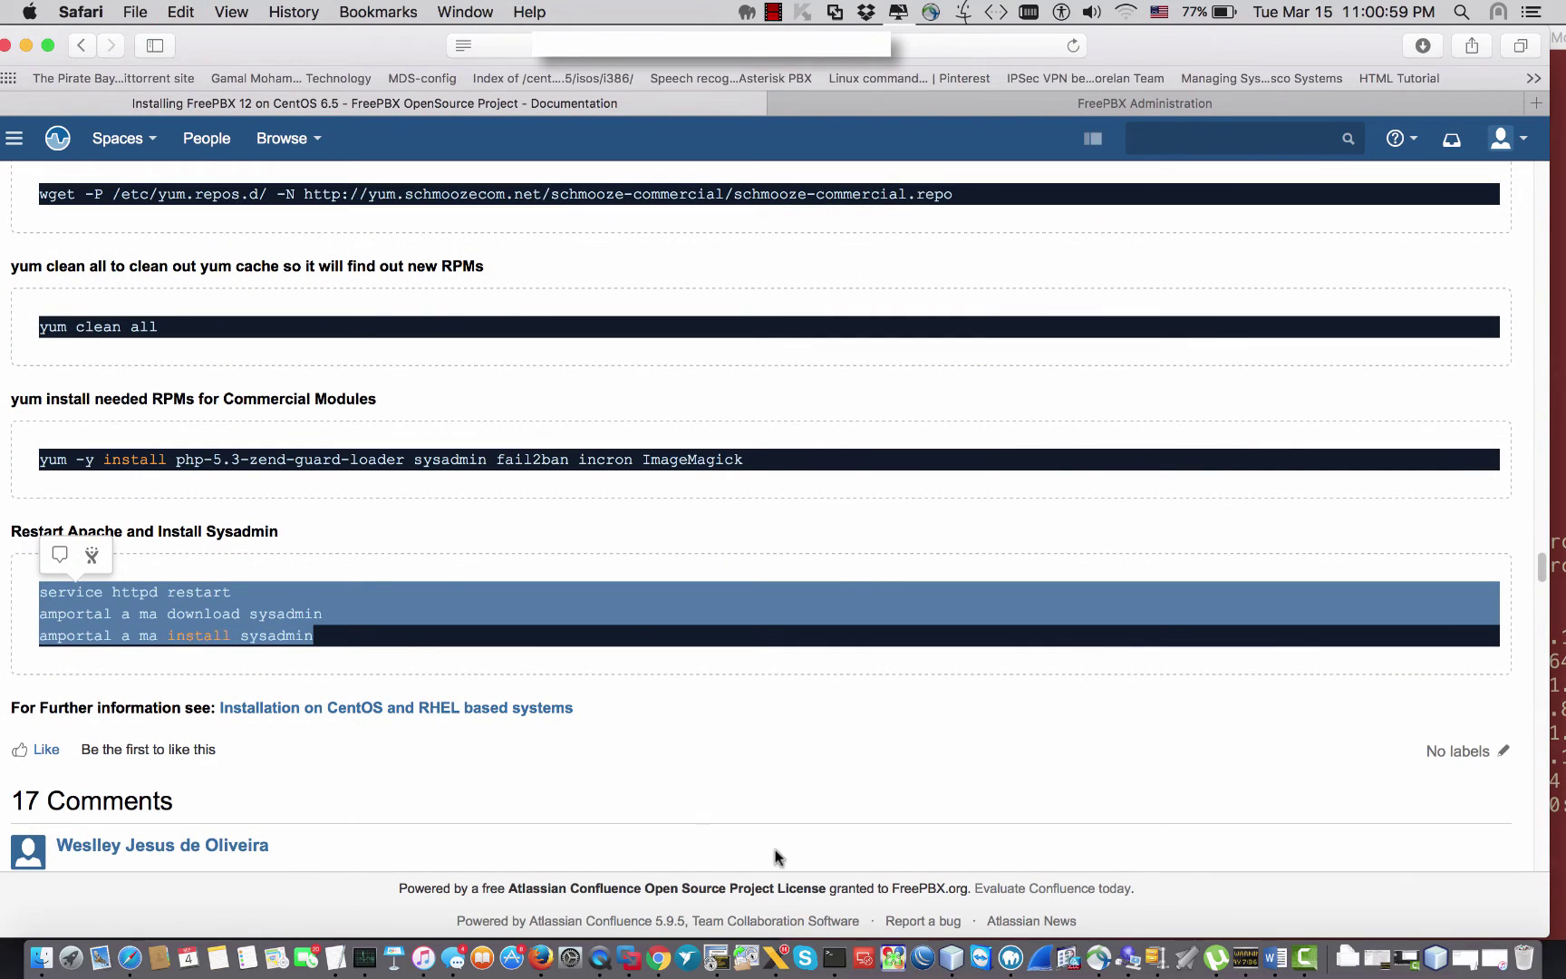
left_click(834, 957)
right_click(1052, 535)
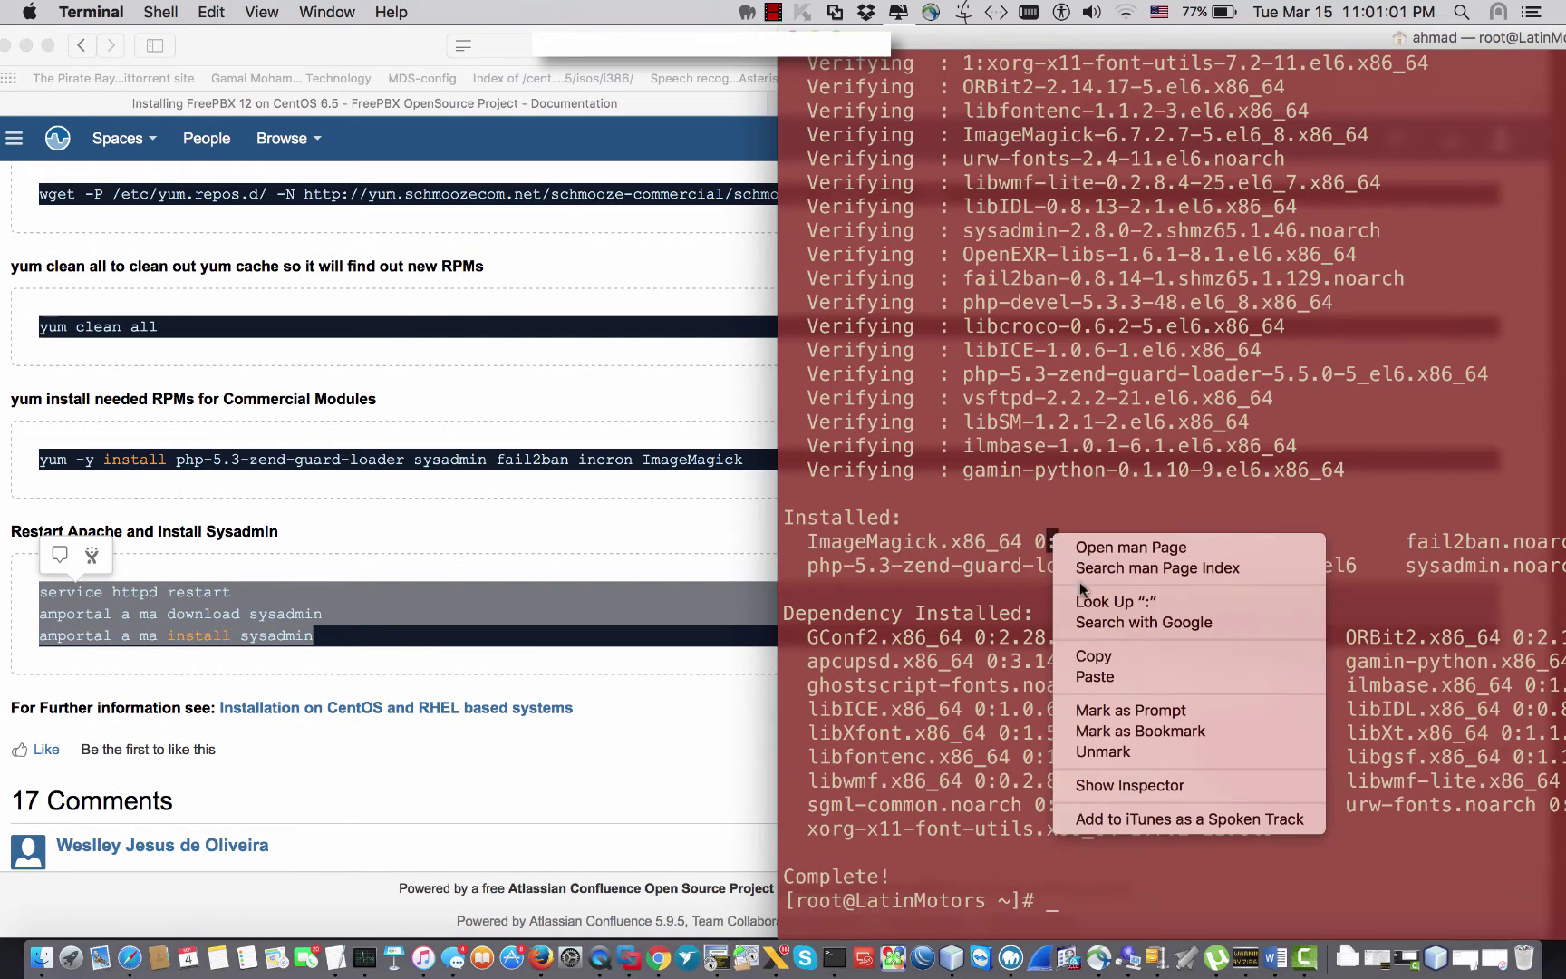
left_click(1092, 677)
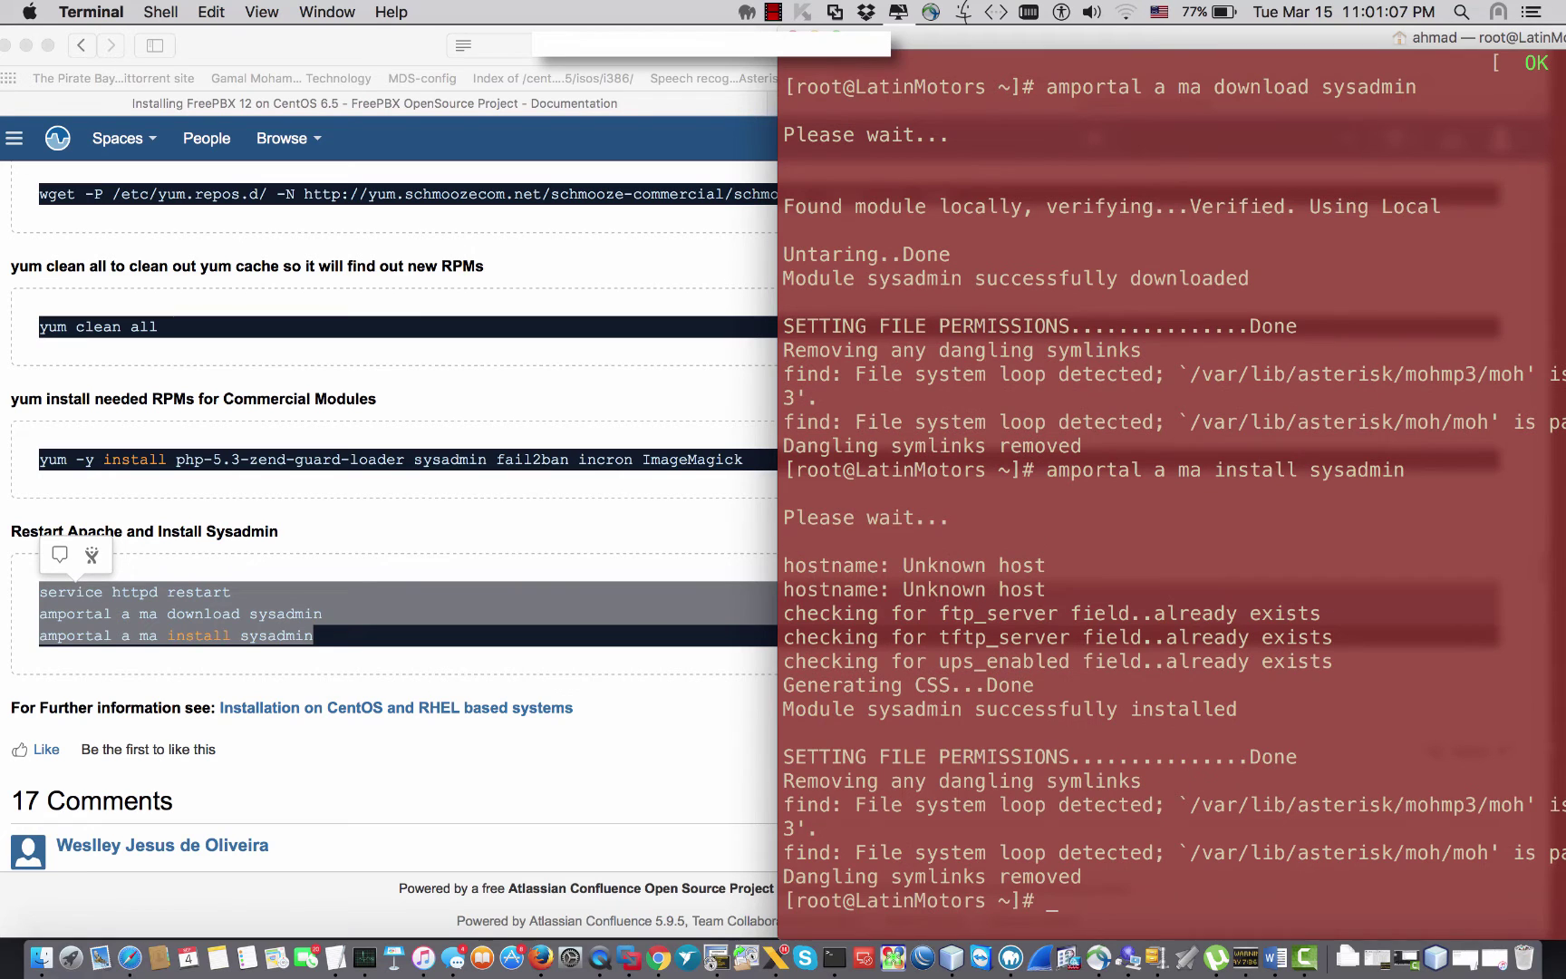
key("Return")
key("Return")
key("Return")
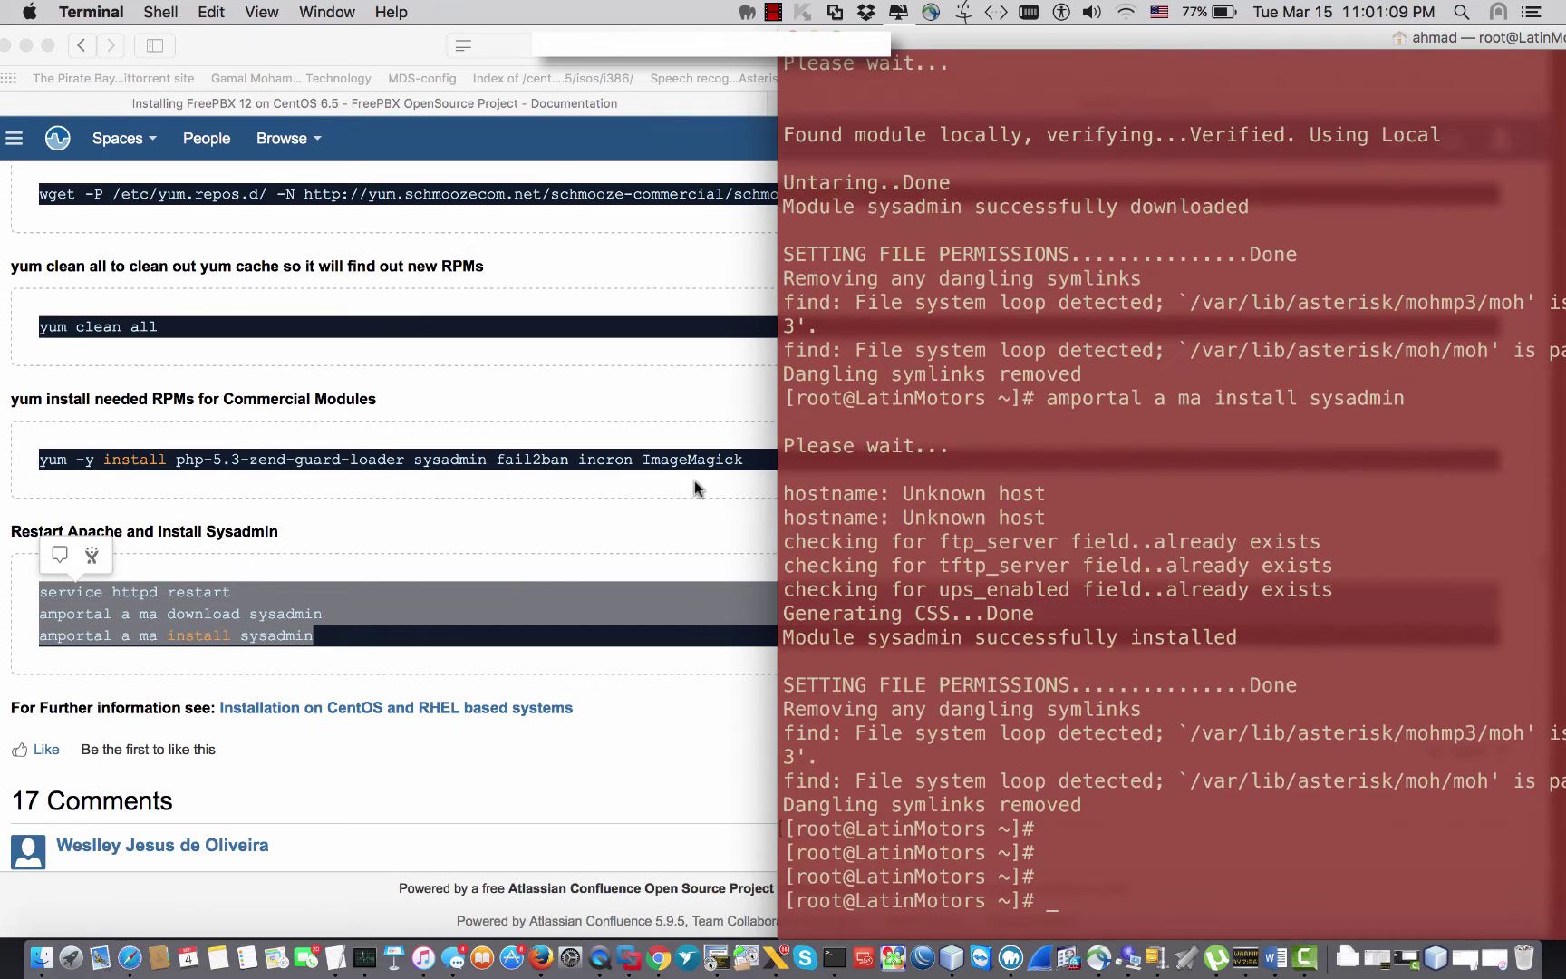
Step: Back in the browser's FreePBX Administration page, reload it and apply the pending configuration
key("super+Tab")
key("super+l")
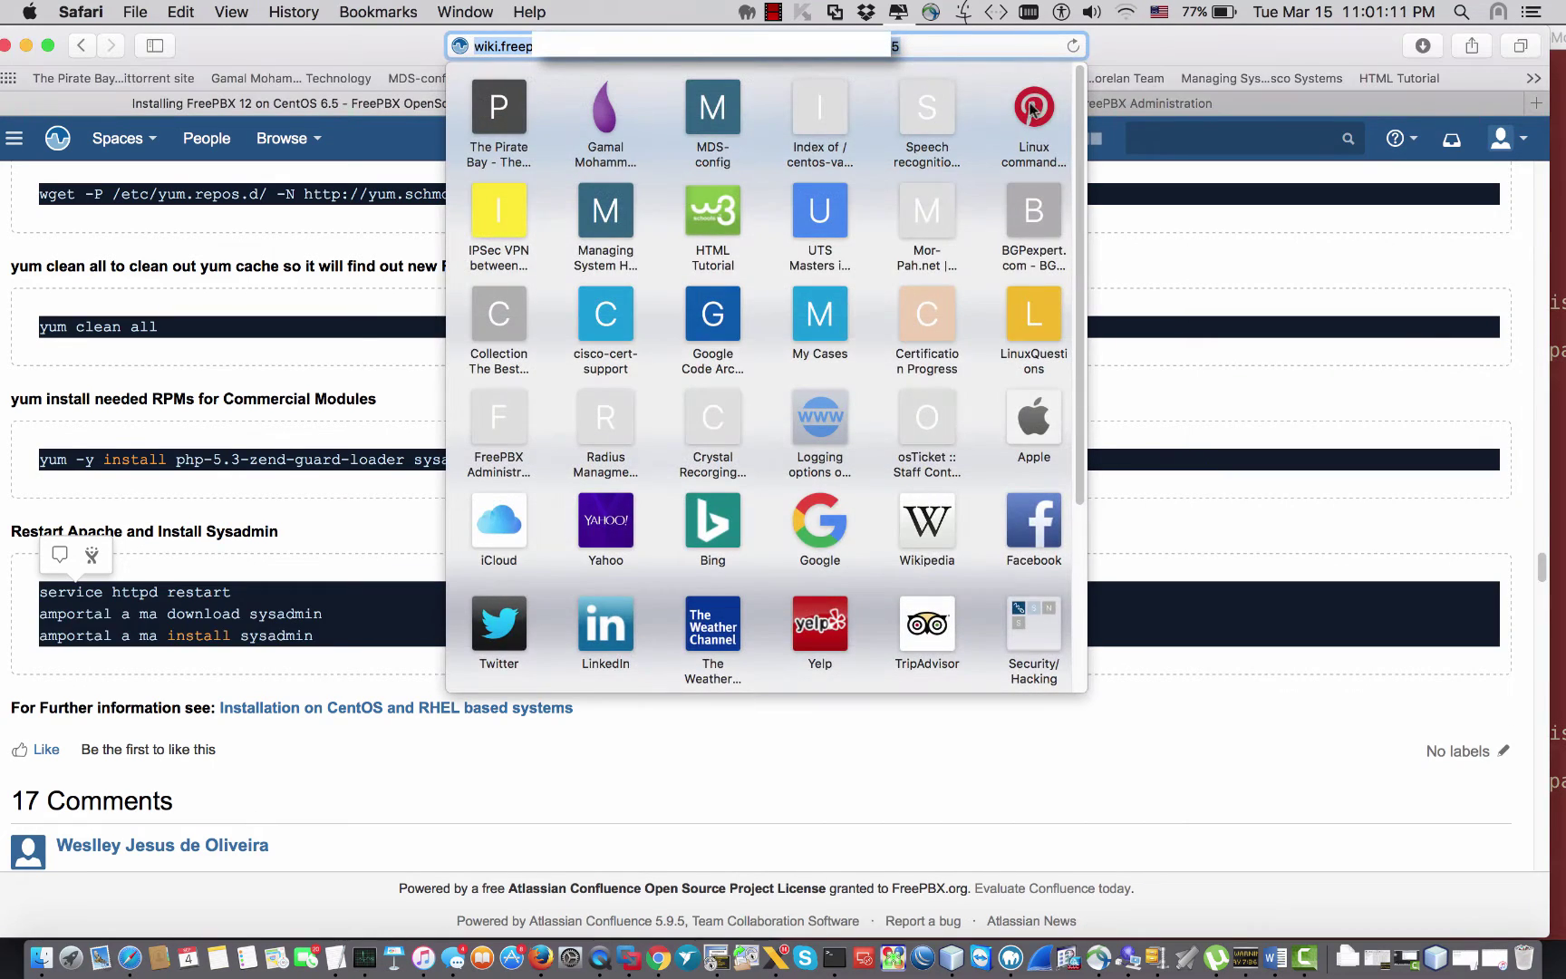
left_click(1161, 103)
left_click(1069, 46)
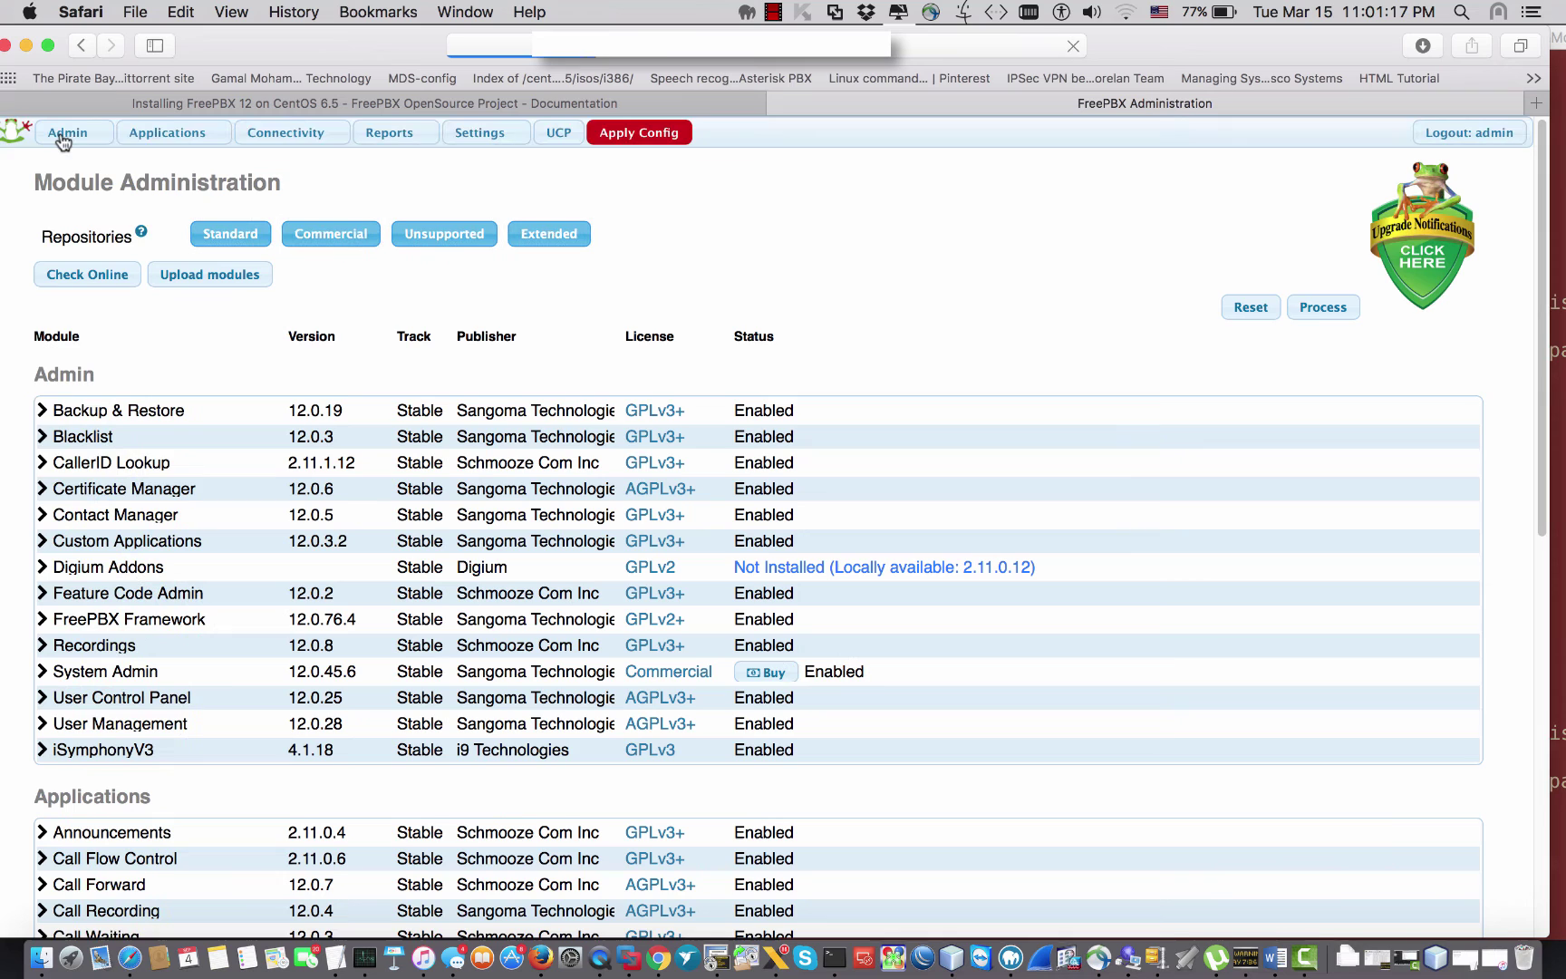
left_click(641, 136)
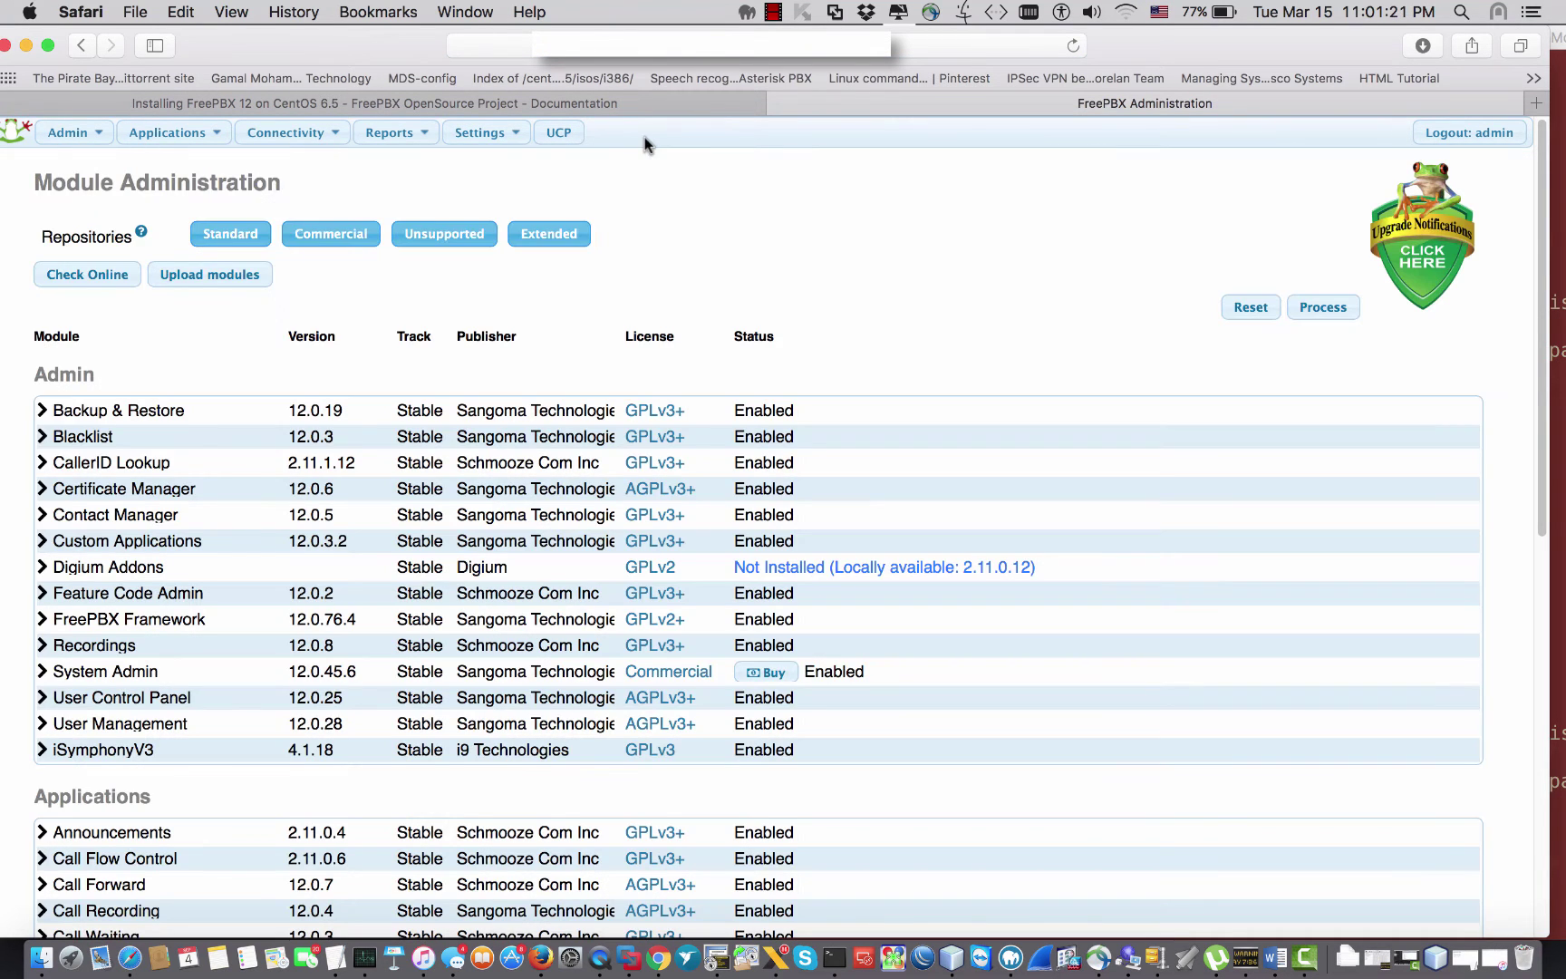
Step: Go to Admin > System Admin and begin activating the new server
mouse_move(80, 137)
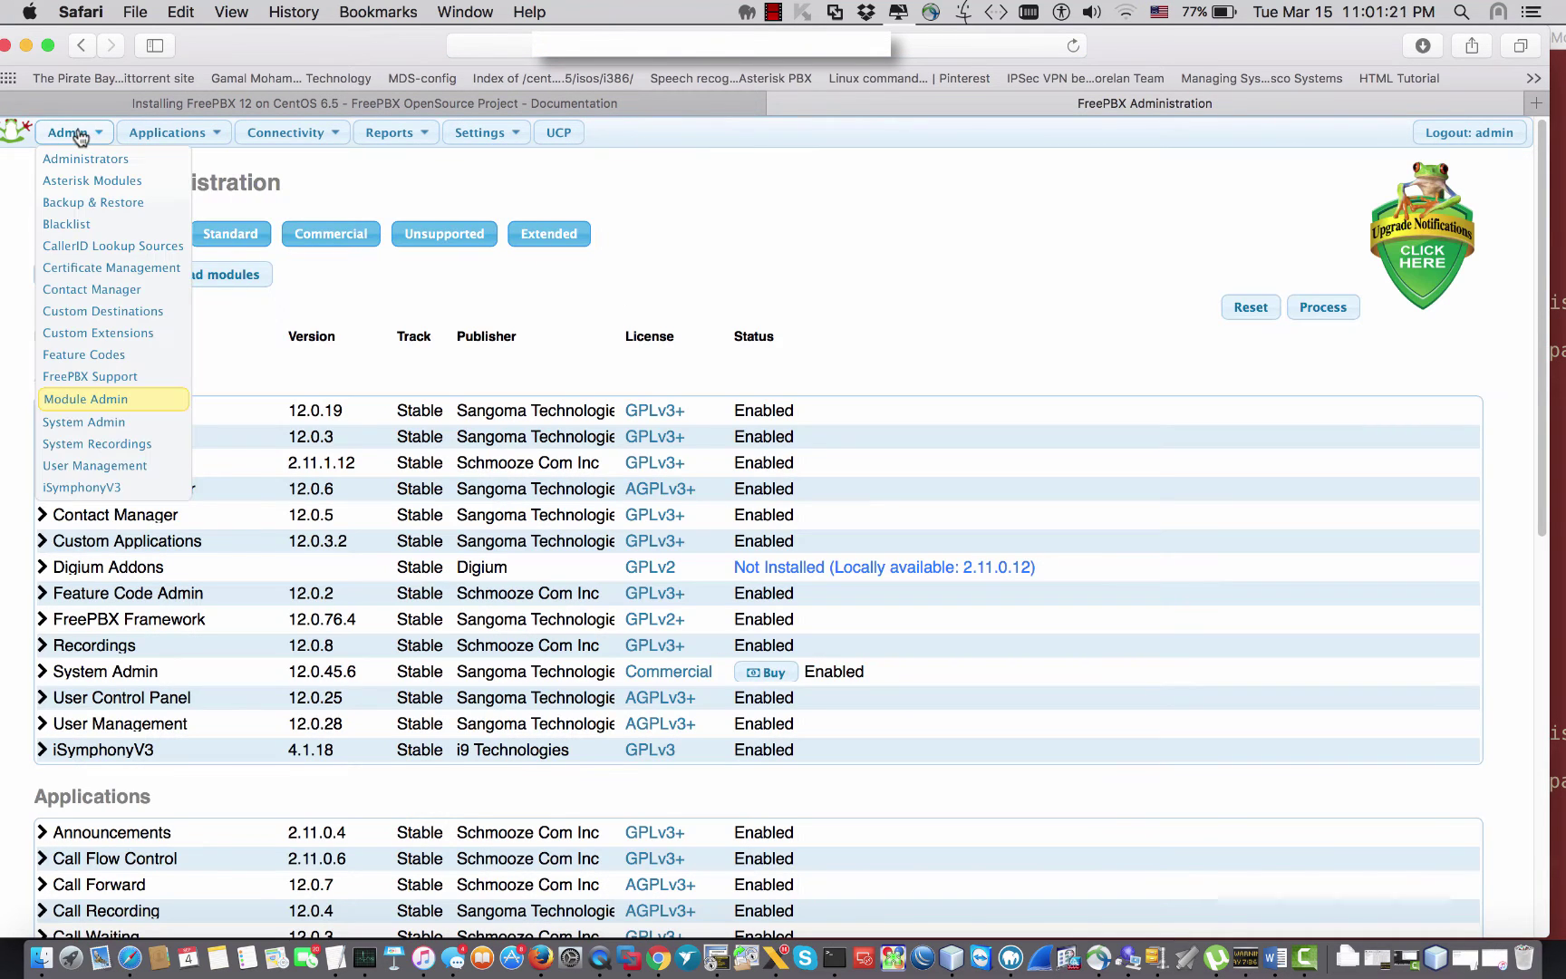
left_click(81, 428)
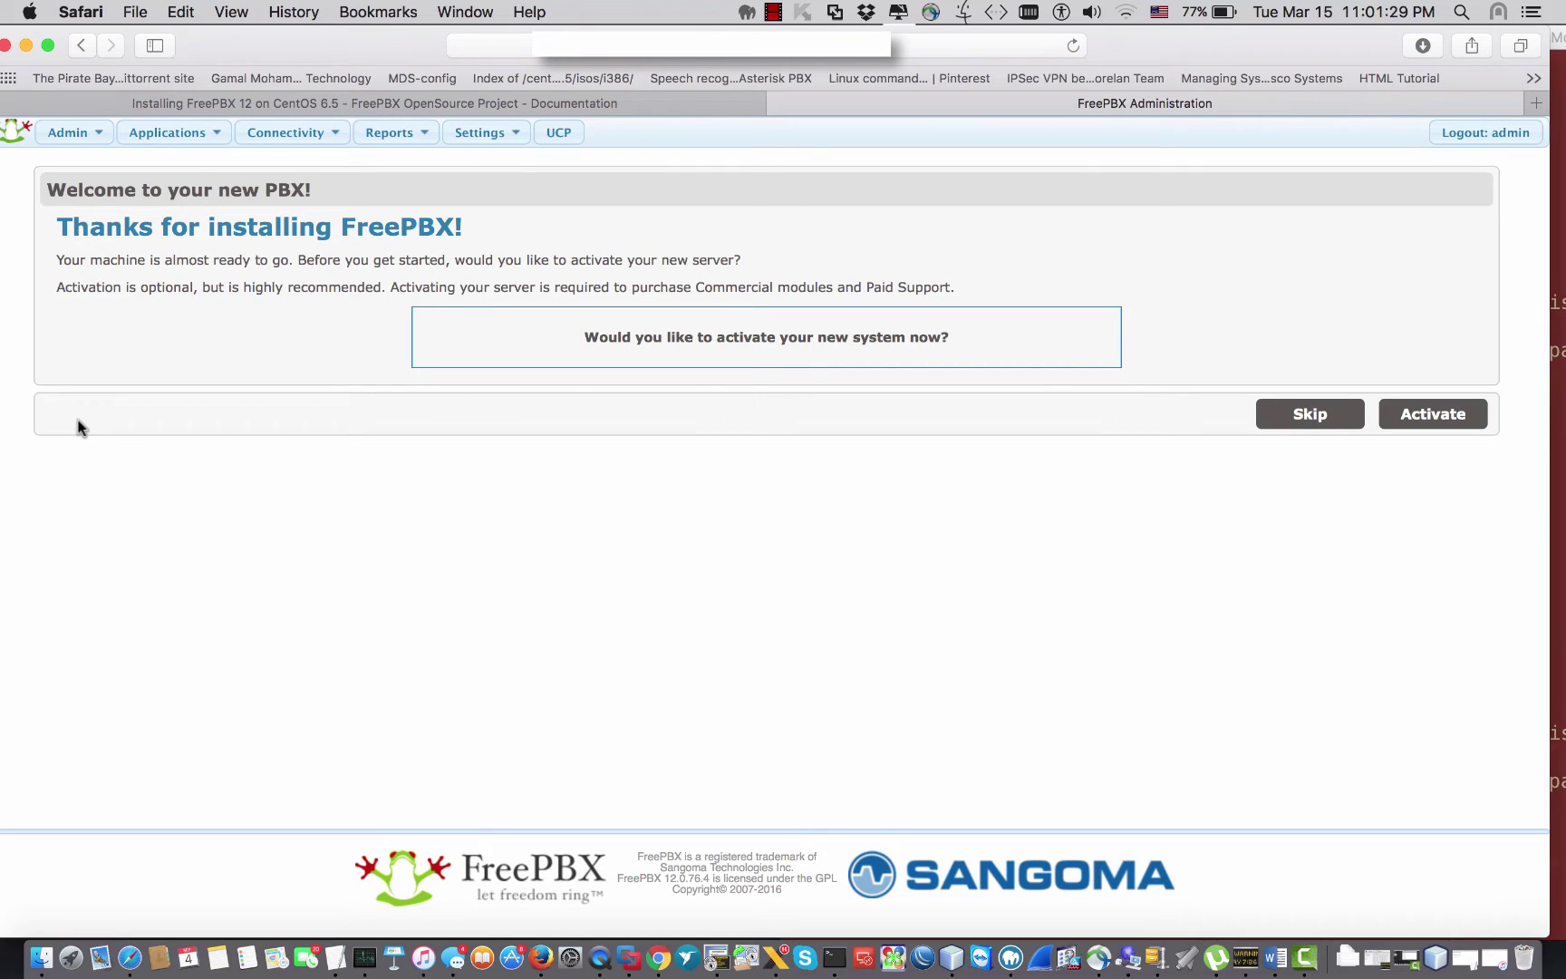
left_click(1441, 423)
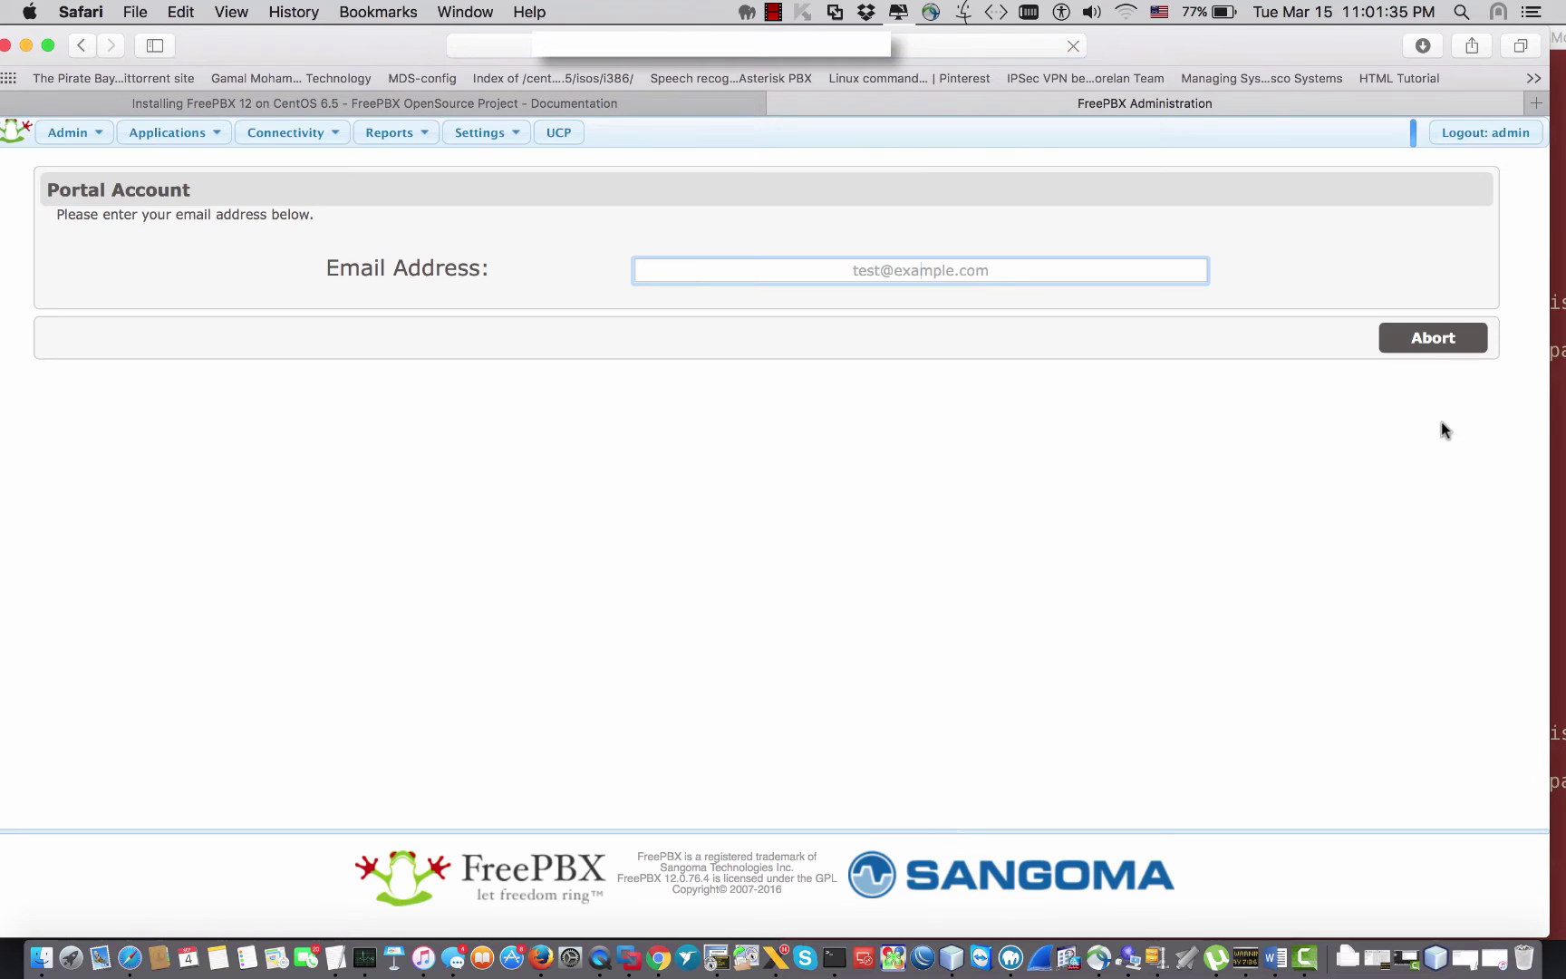
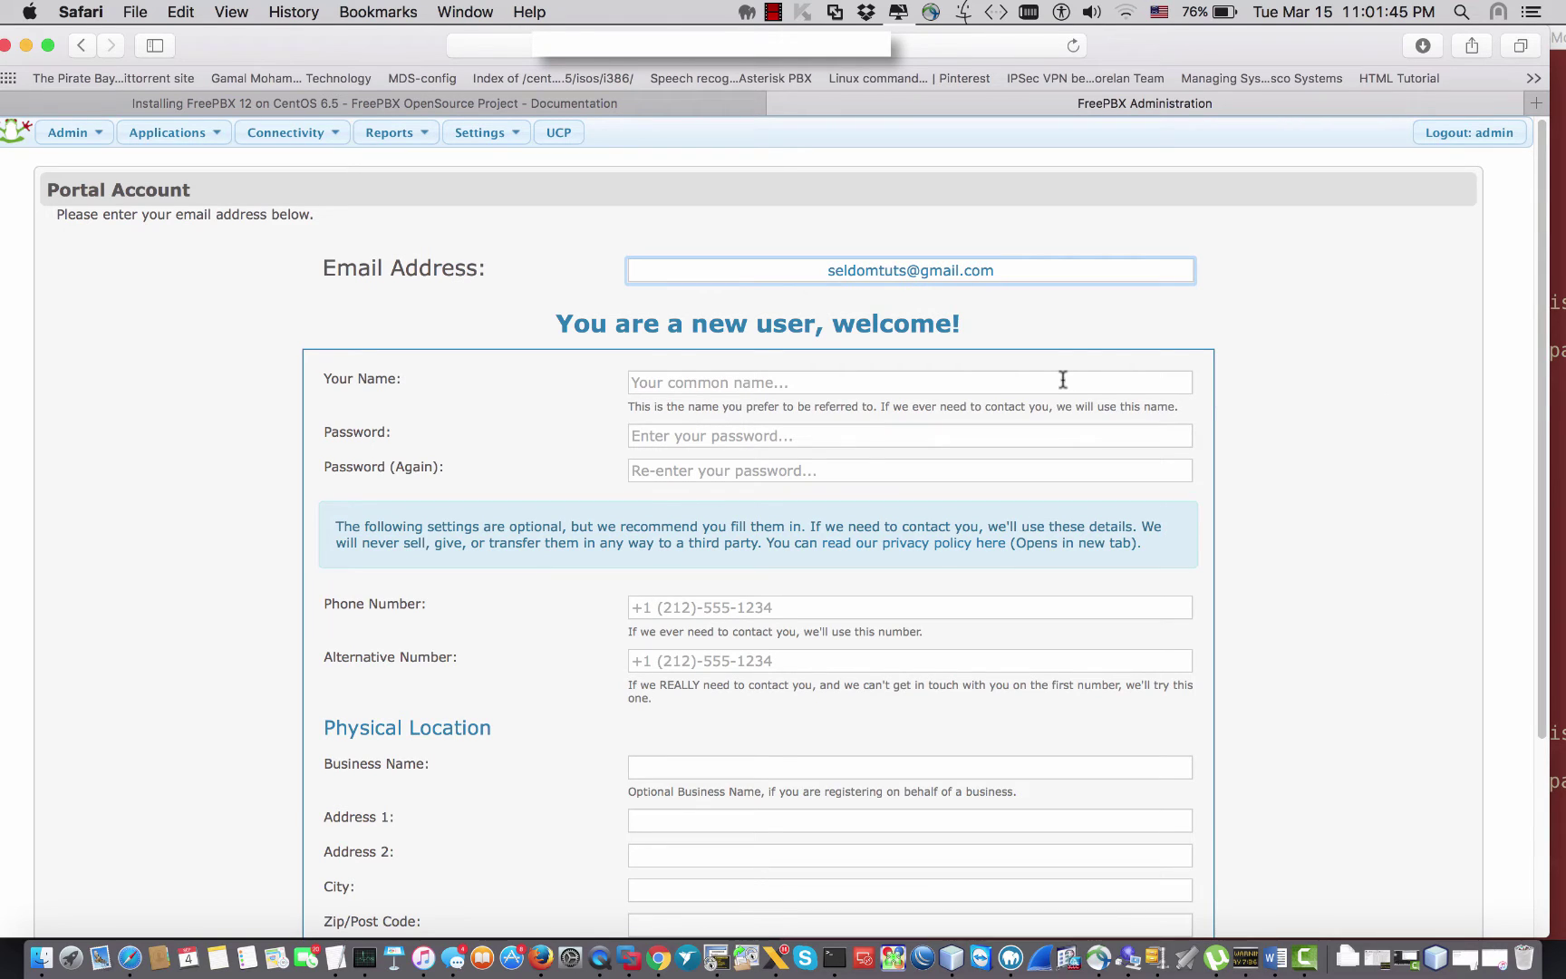
Step: Enter the account e-mail address and the holder's name, fixing the autocorrected surname
left_click(1060, 381)
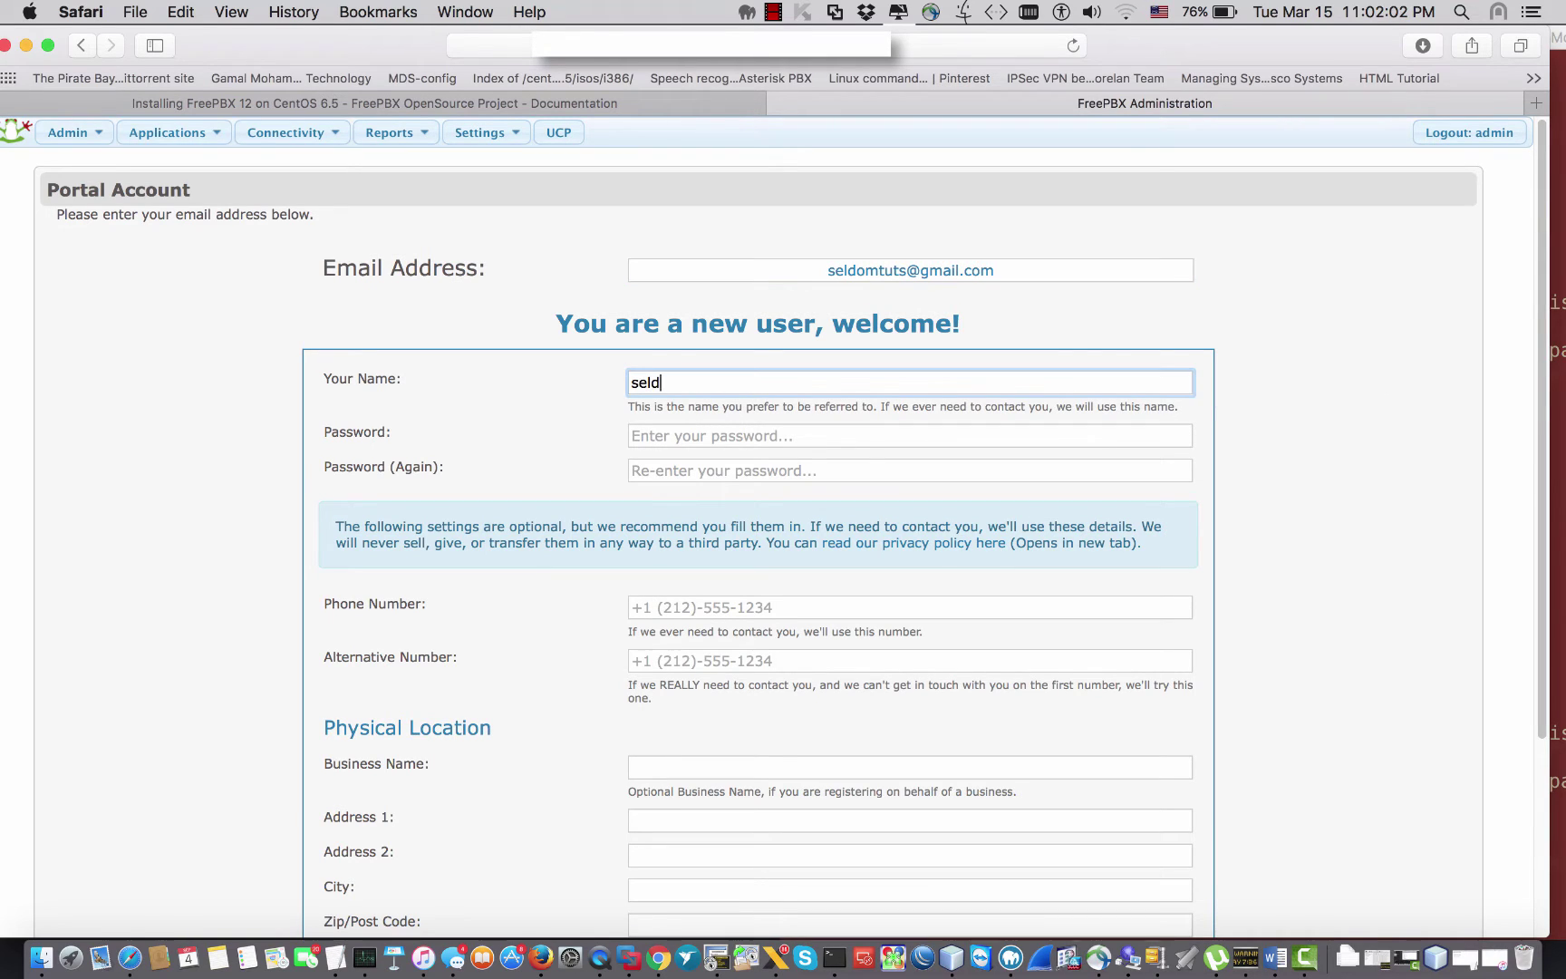
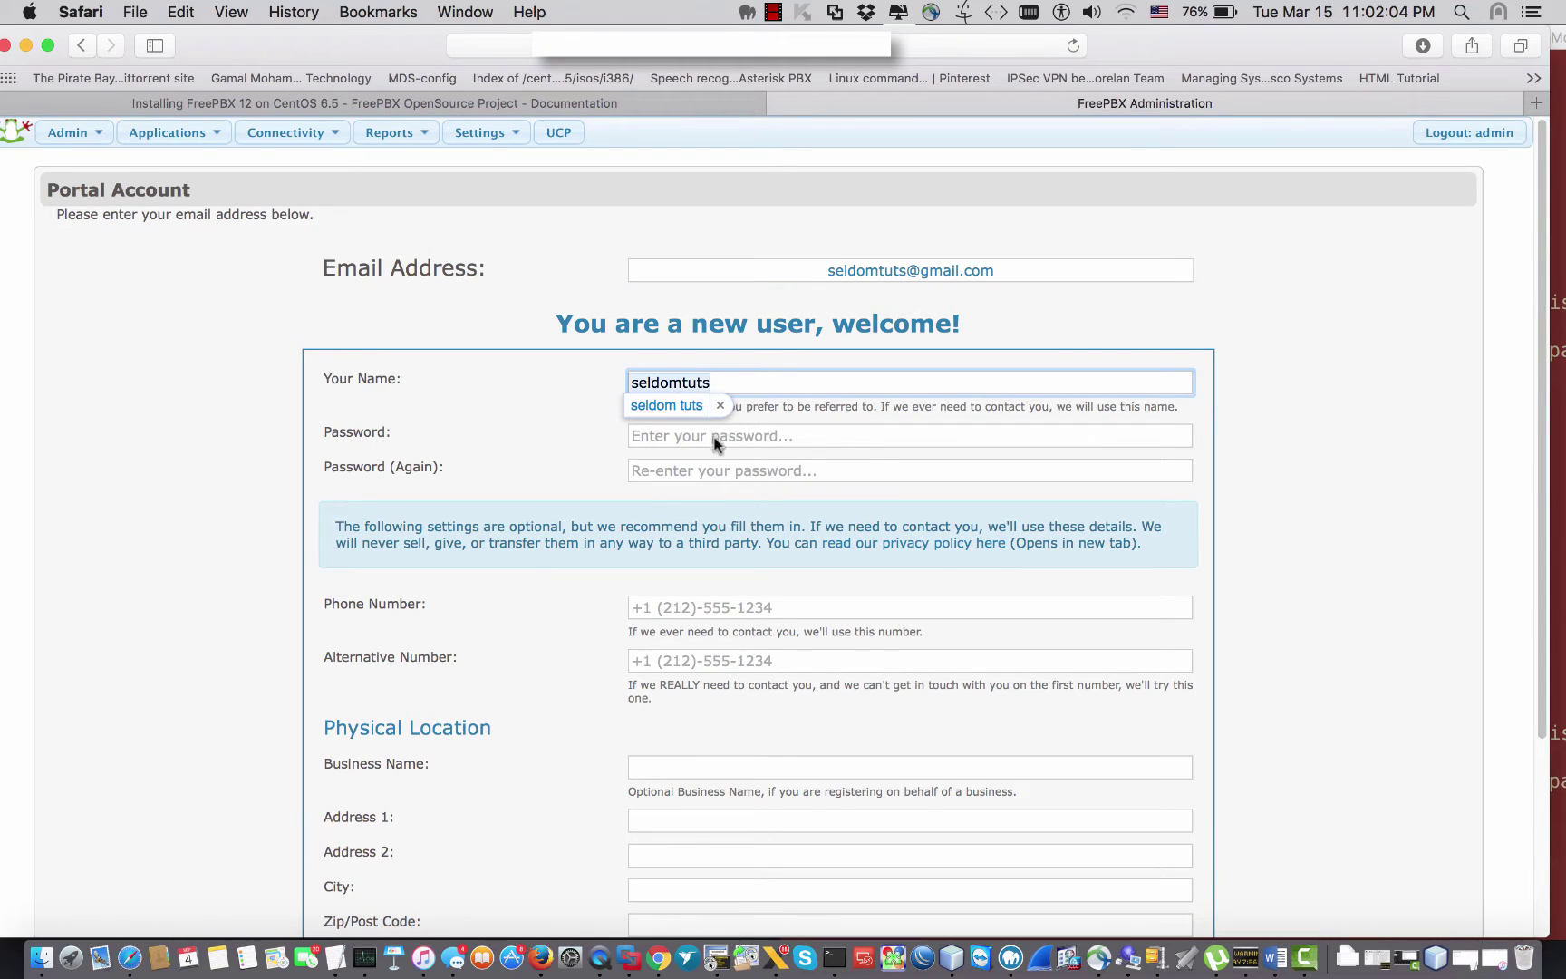
left_click(716, 437)
left_click(741, 385)
key("BackSpace")
key("BackSpace")
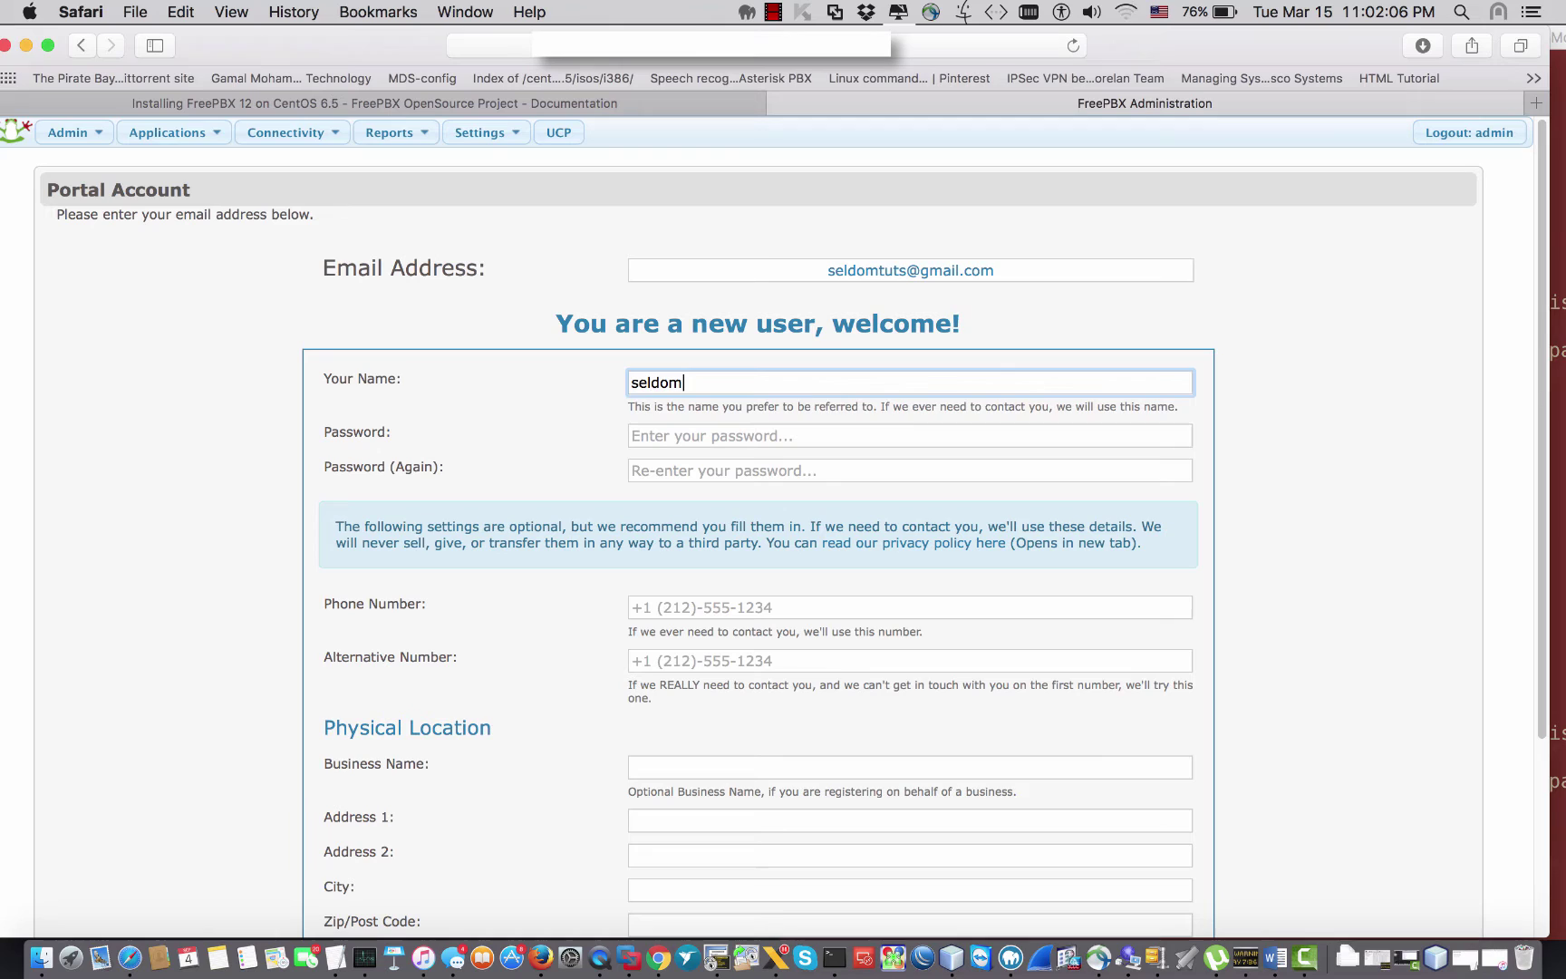
type("tuts")
Step: Set the portal account password, entering it twice to confirm
left_click(757, 435)
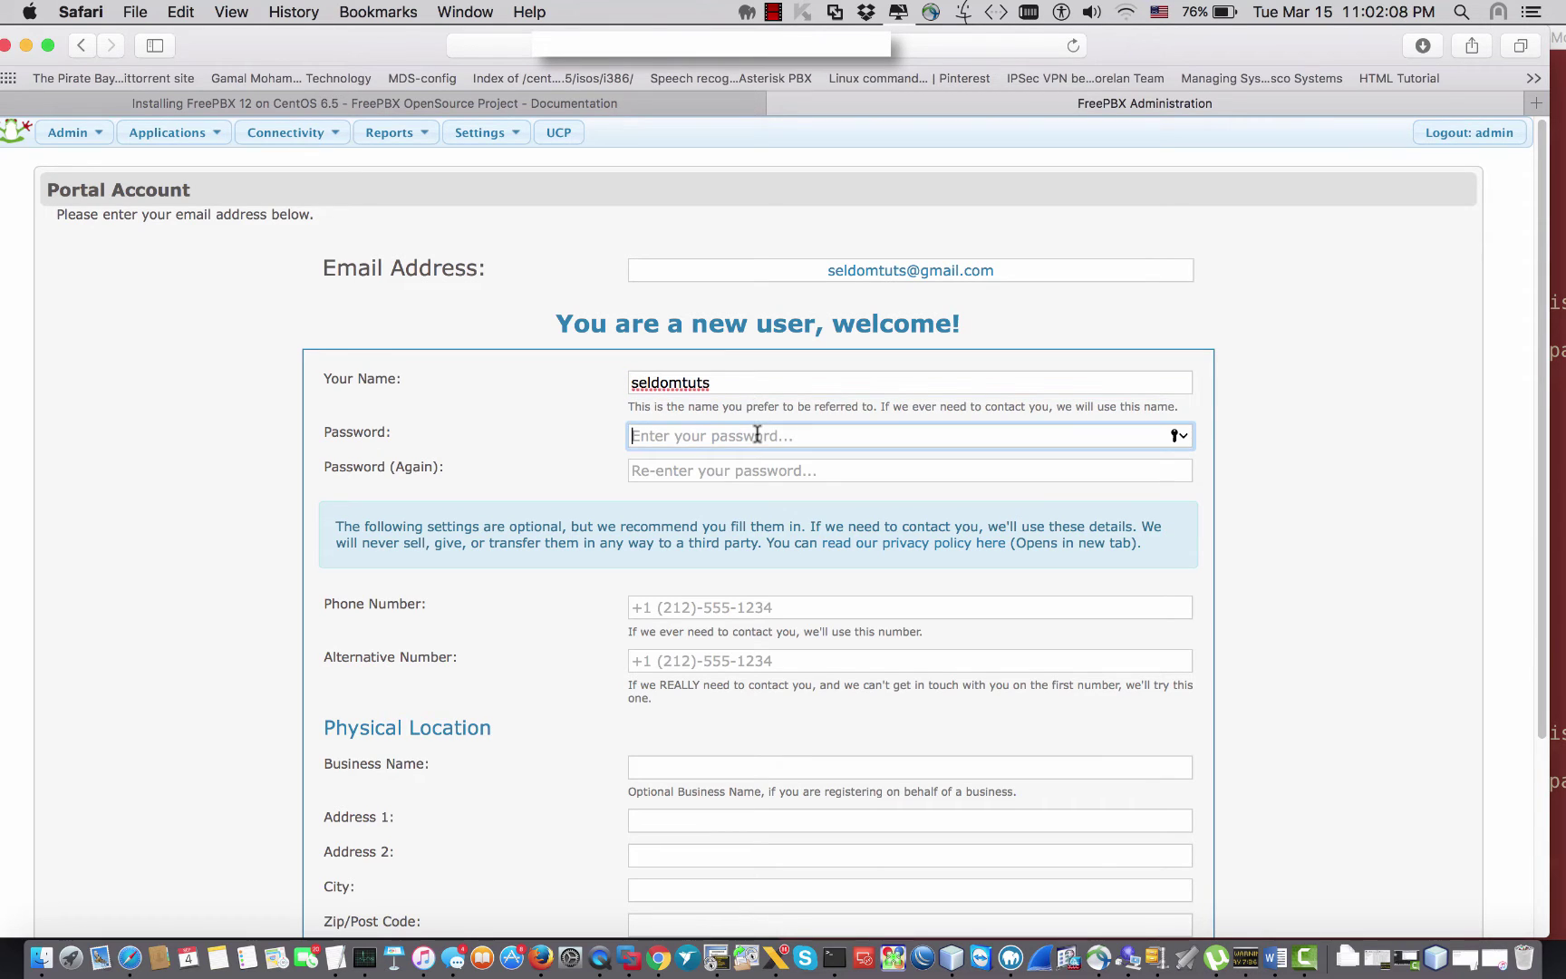
type("•••••••••")
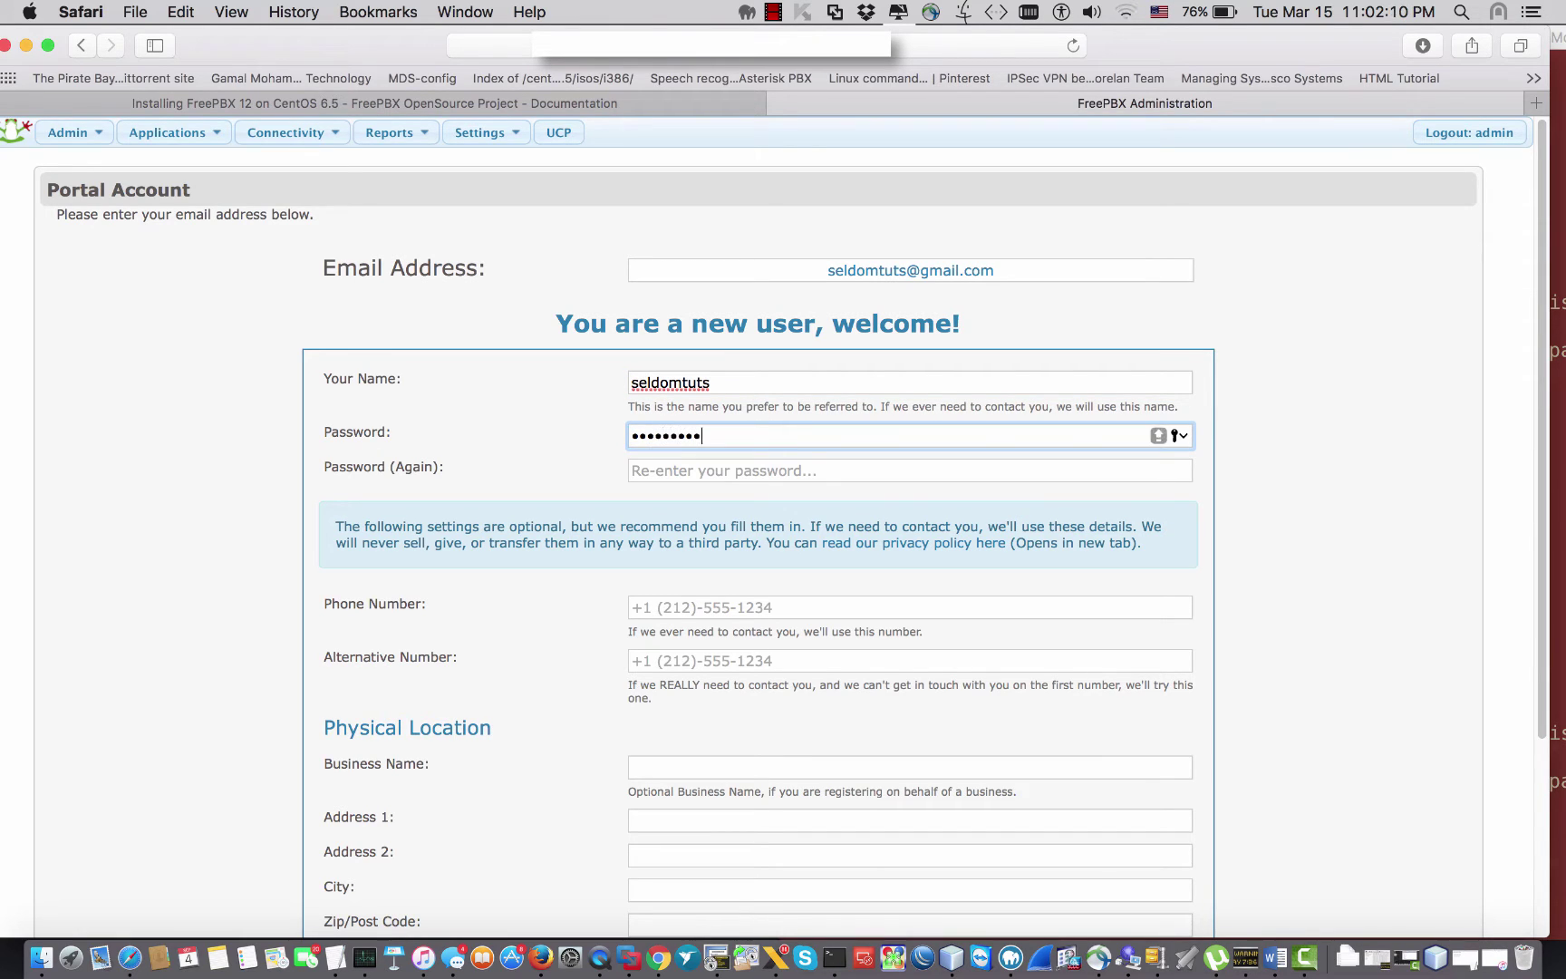
key("Tab")
type("•")
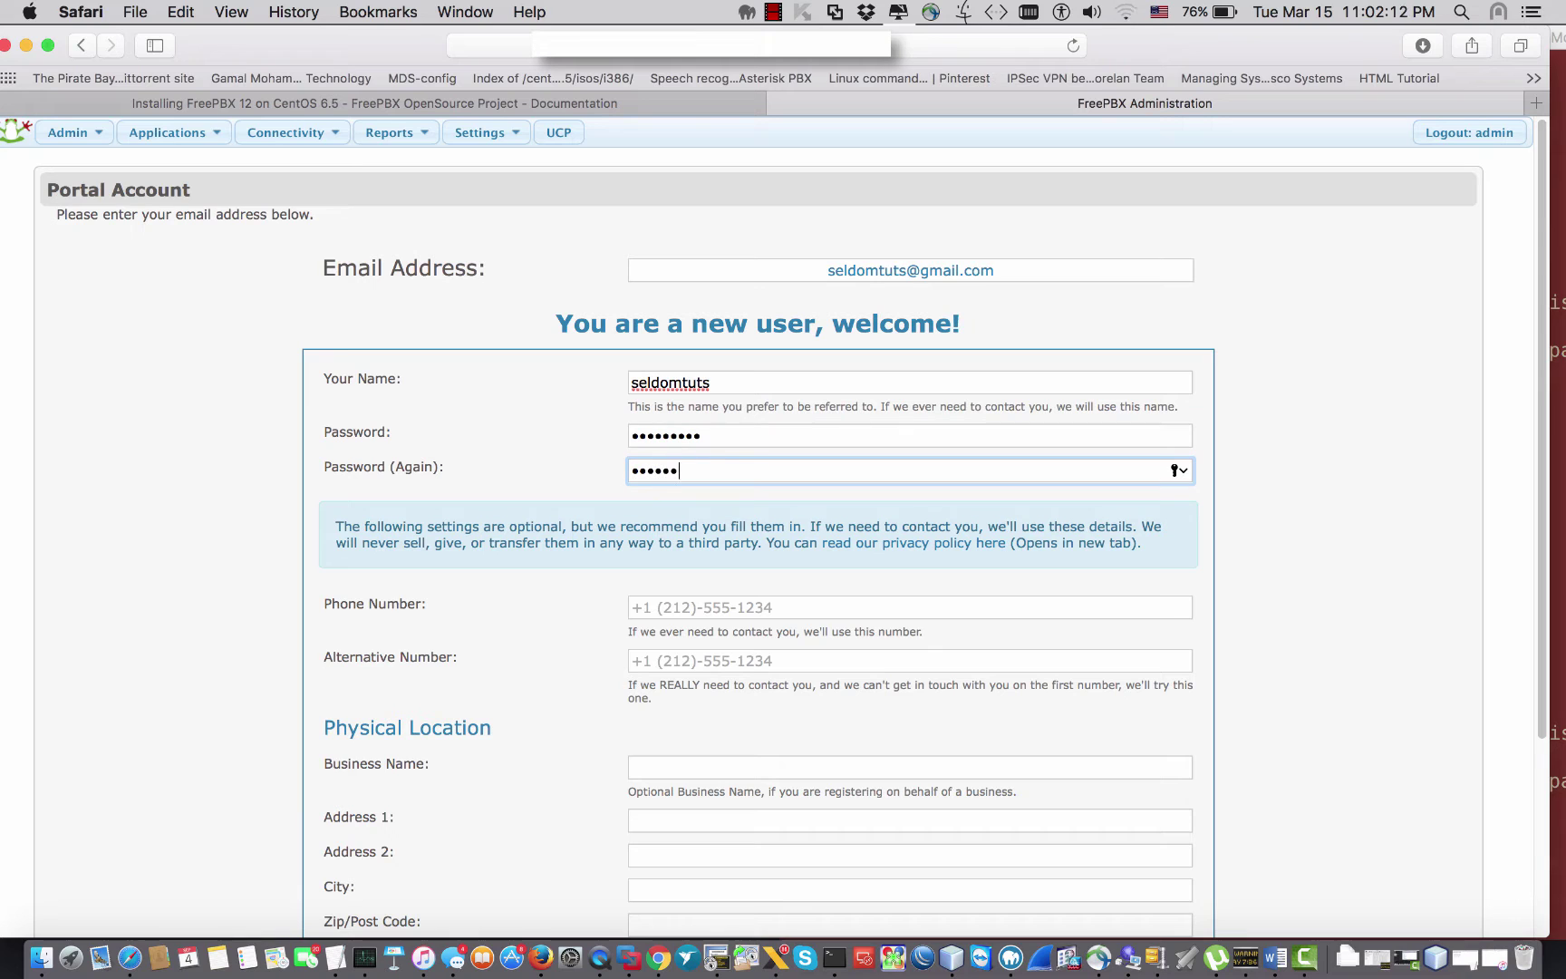
type("••••••••")
Step: Further down the form, fill in the business name, correcting a typo
scroll(857, 567, "down", 3)
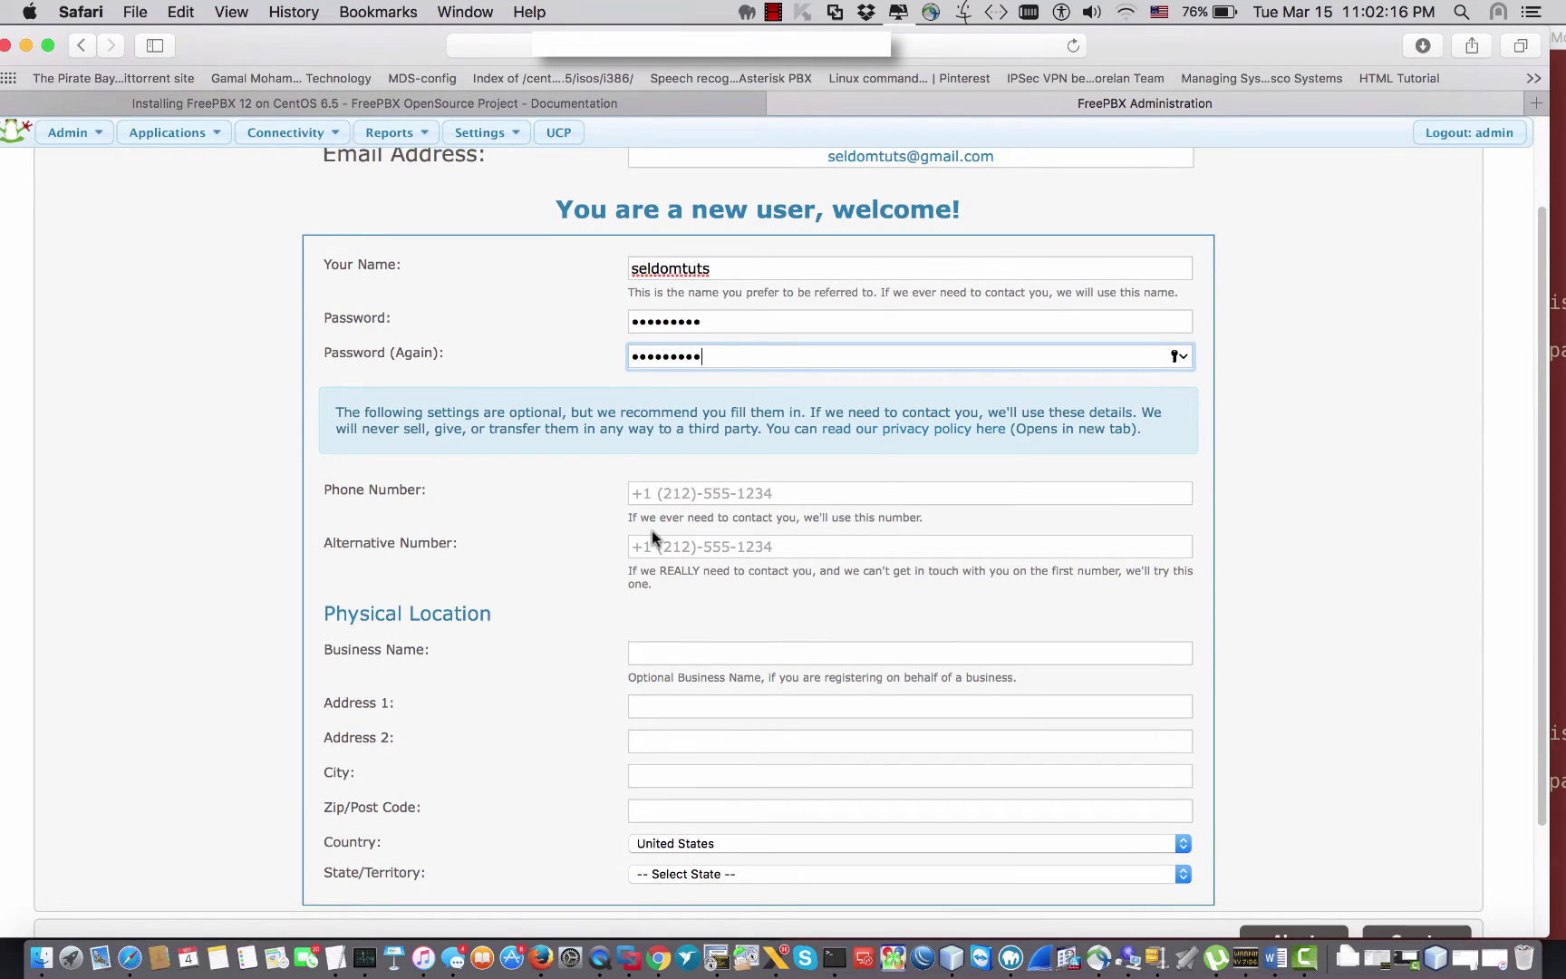
scroll(653, 533, "down", 1)
scroll(653, 533, "down", 4)
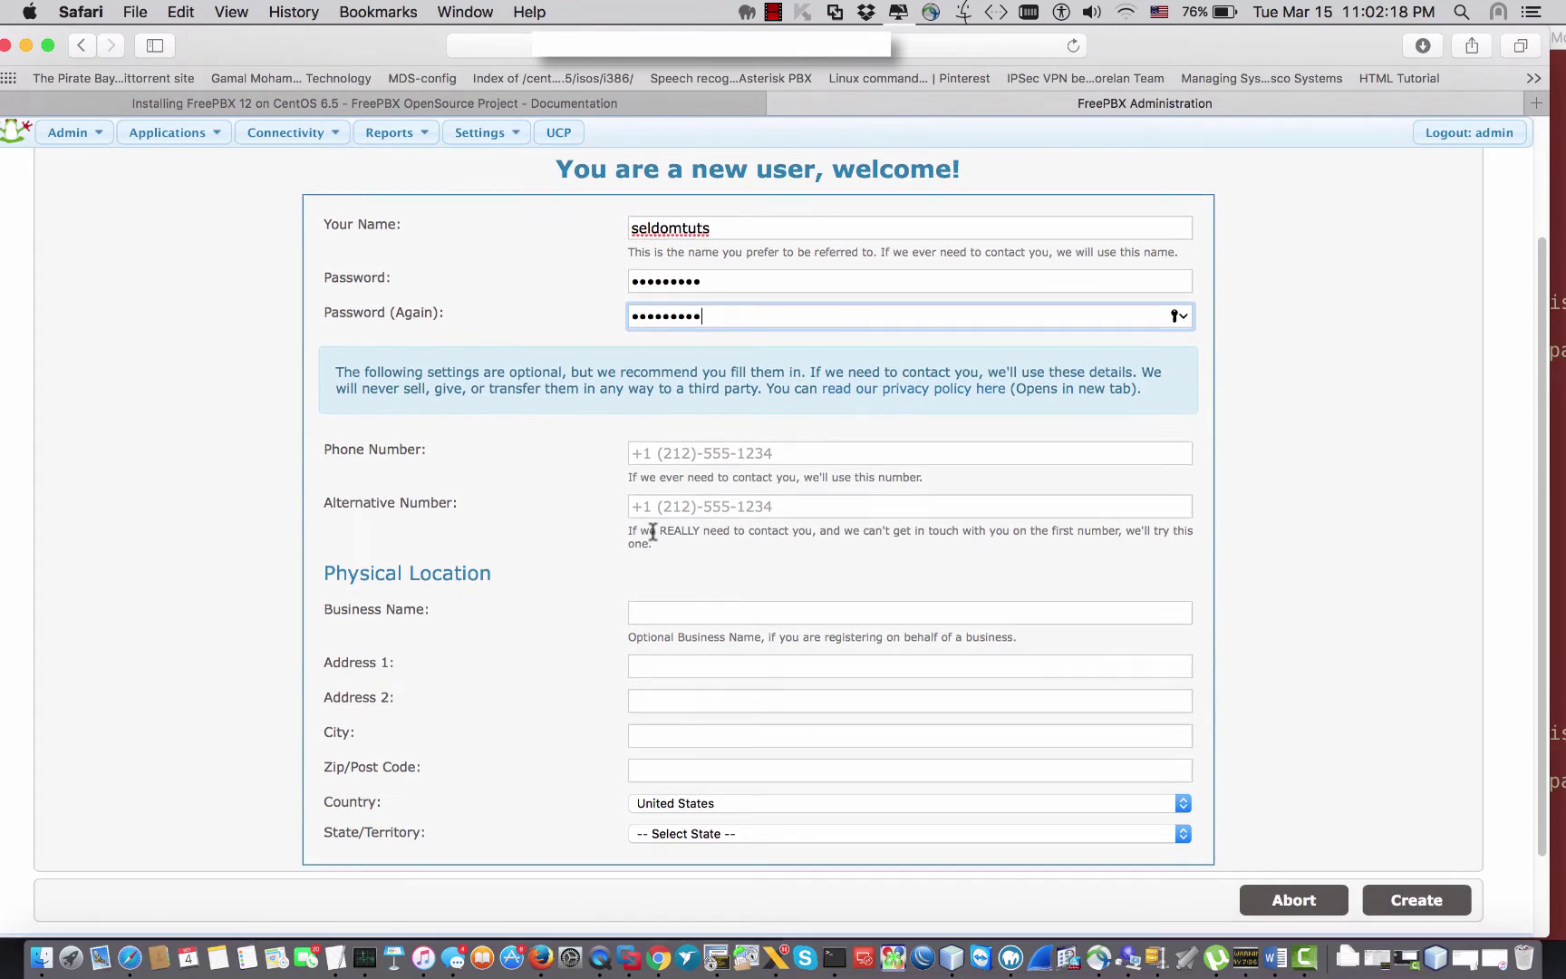
left_click(649, 504)
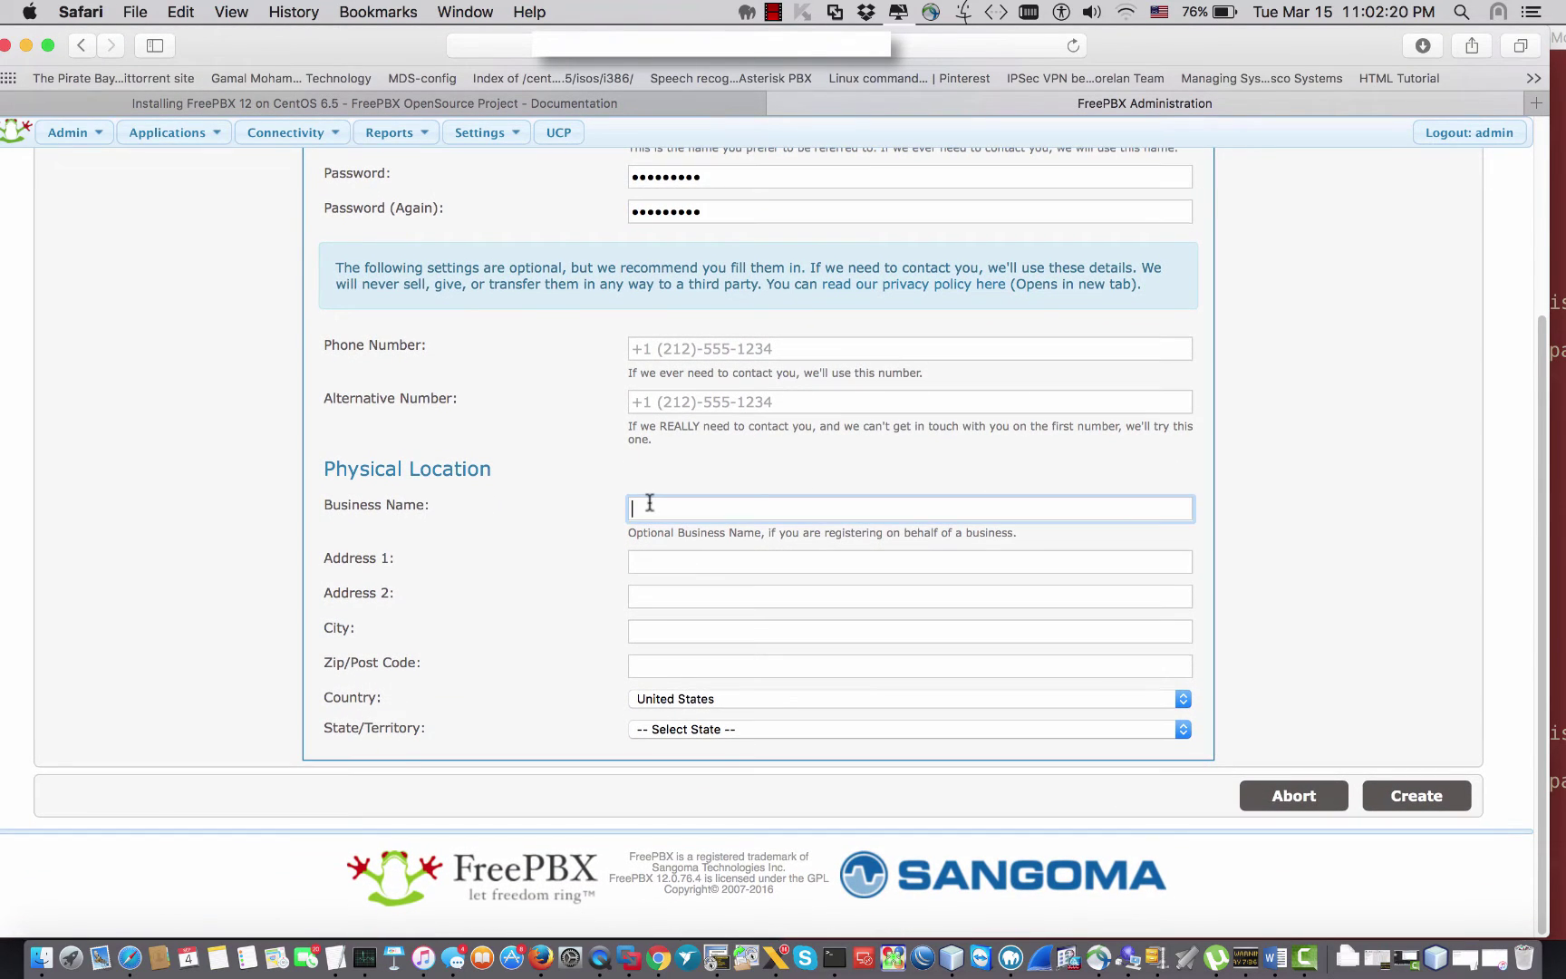
type("S")
type("mbu")
key("BackSpace")
key("BackSpace")
key("BackSpace")
type("mtuts")
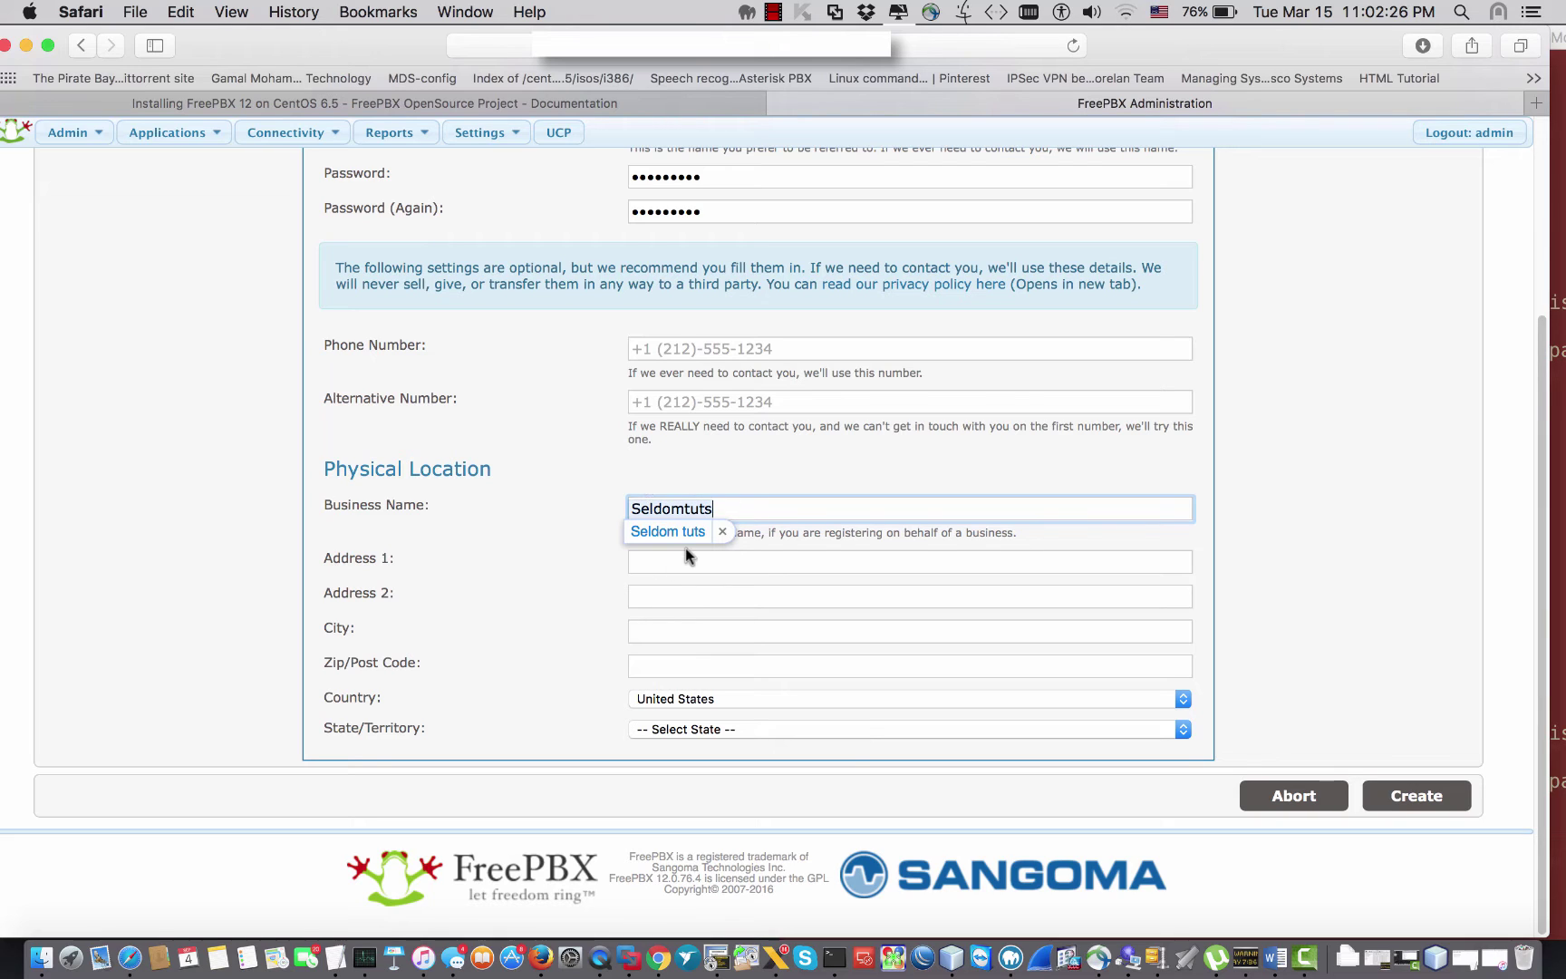
left_click(686, 561)
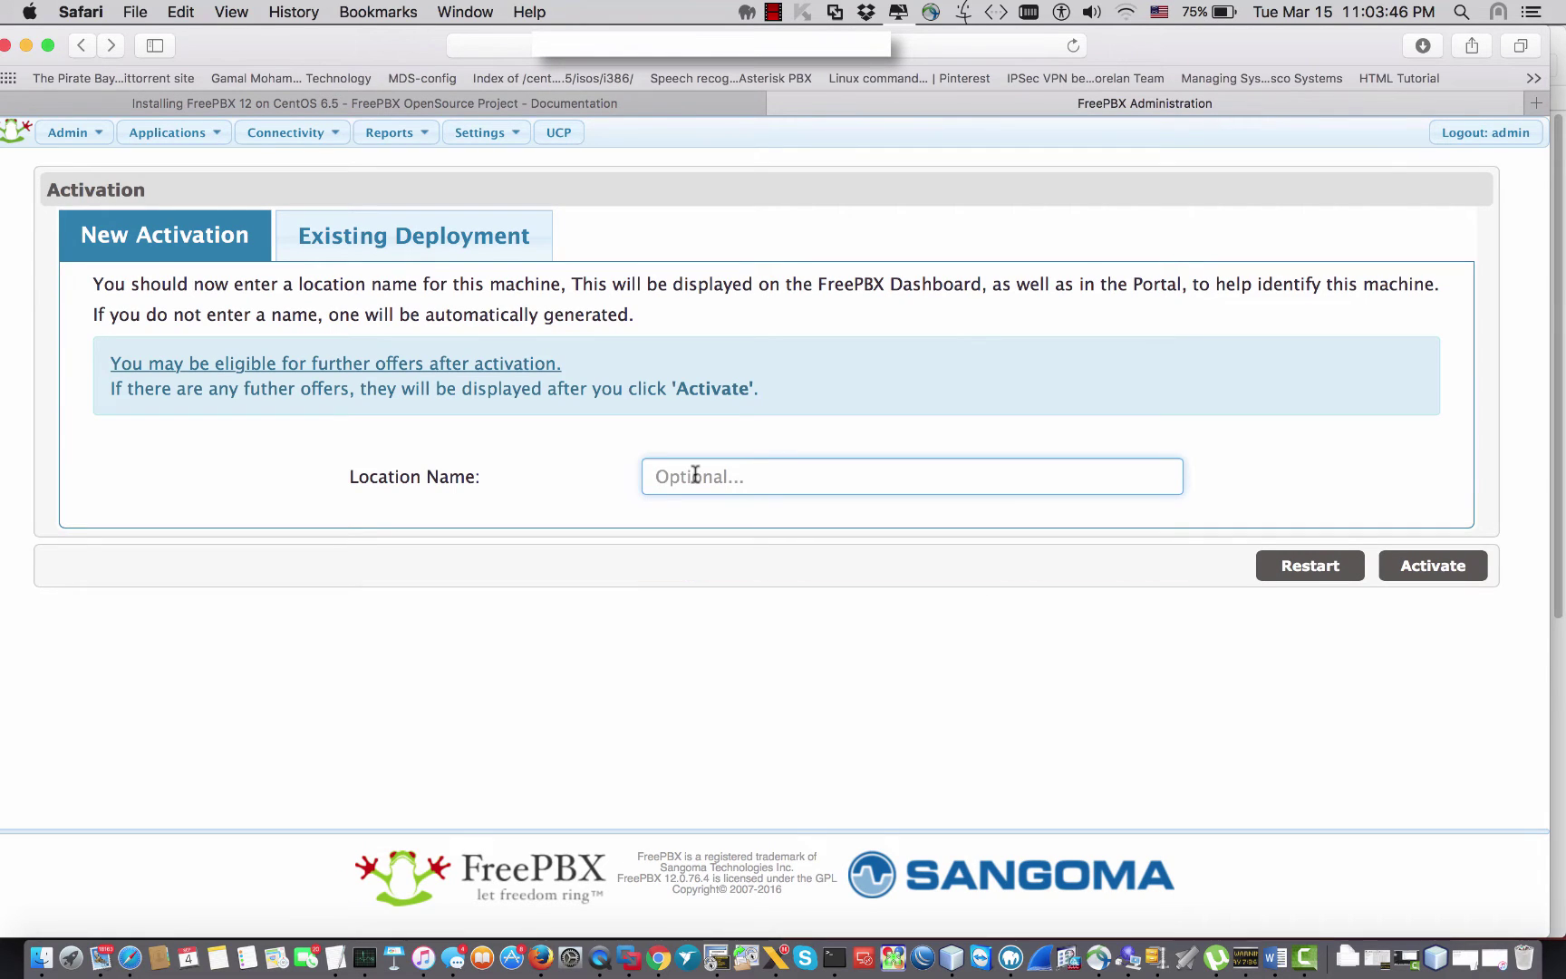
Step: Activate the server with location name USA and complete the Special Offers page
type("USA")
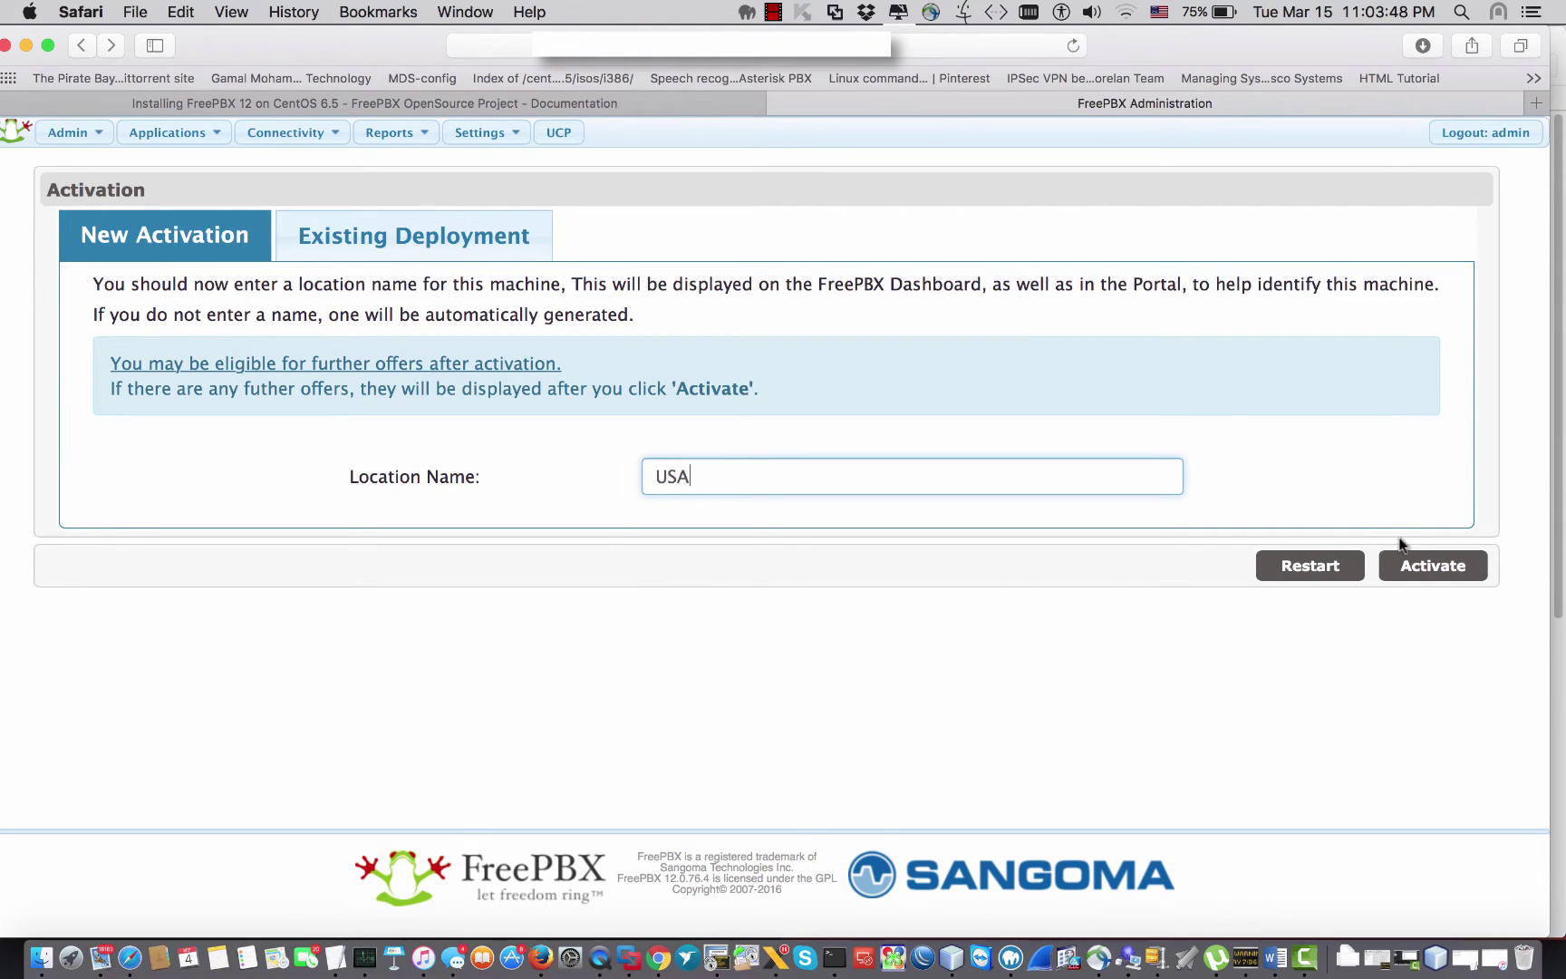
left_click(1415, 564)
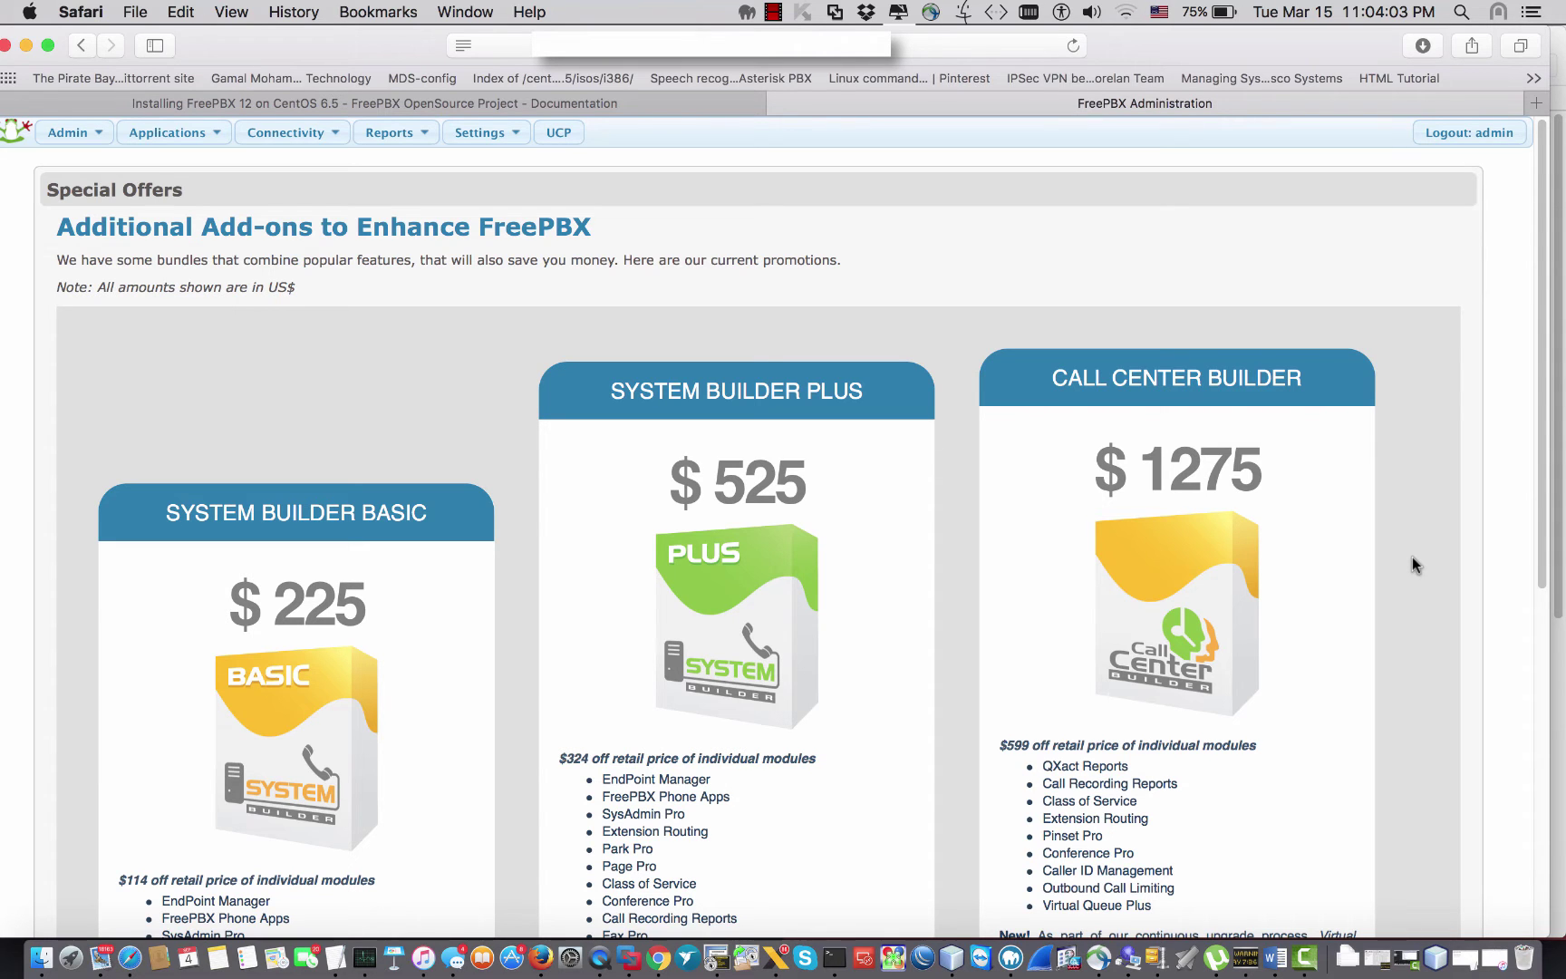
scroll(1300, 570, "down", 10)
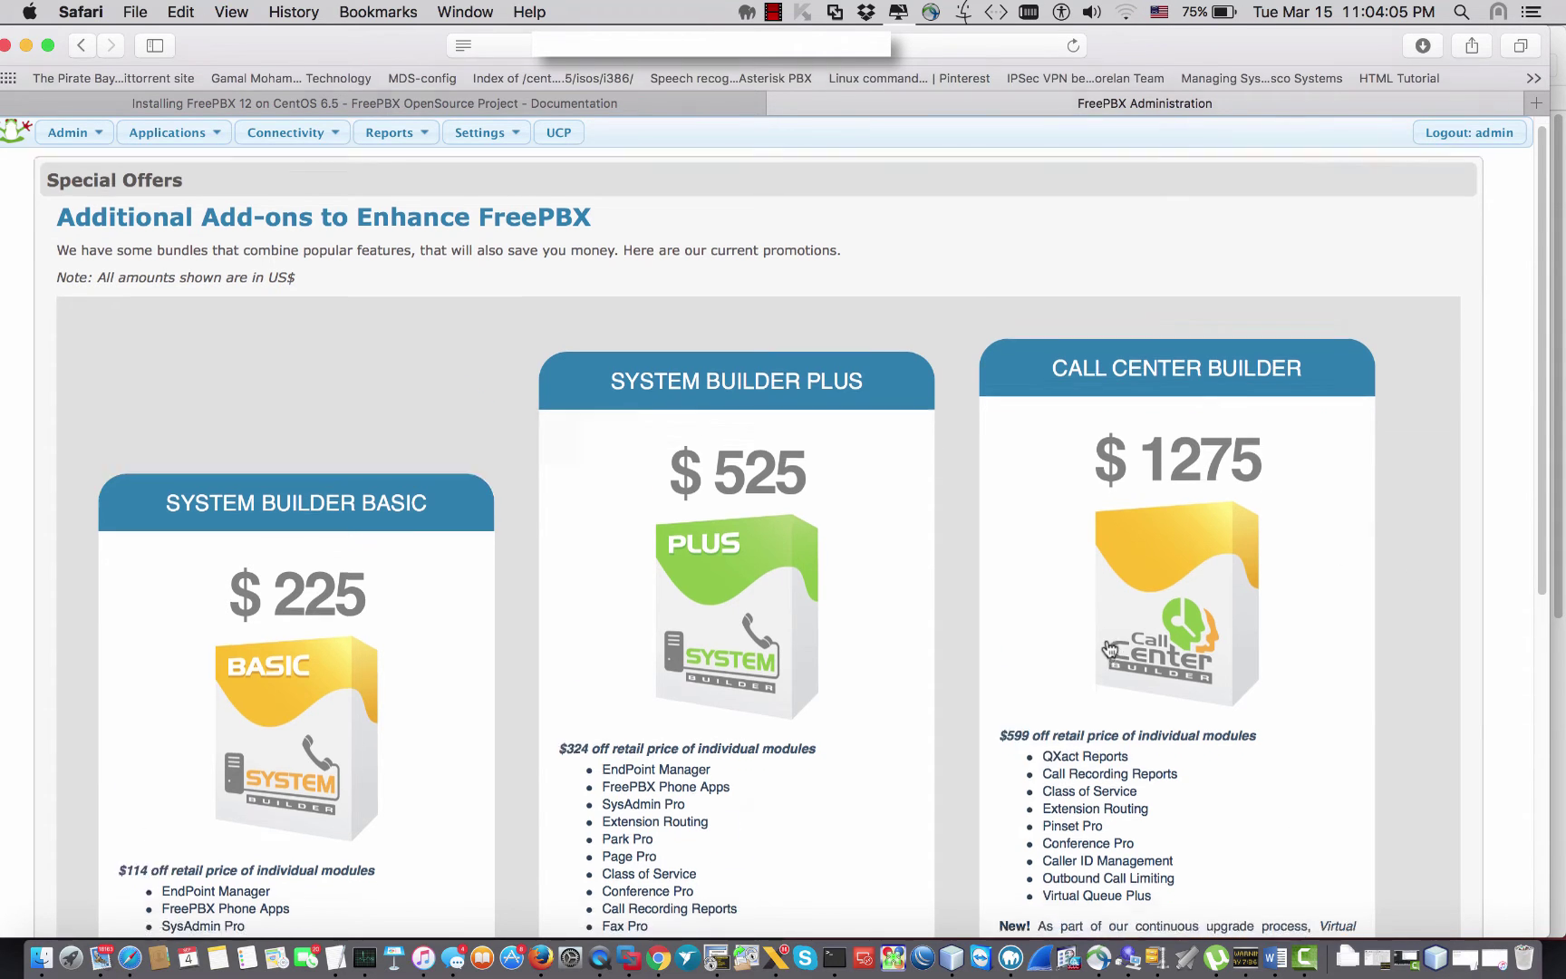
left_click(1426, 798)
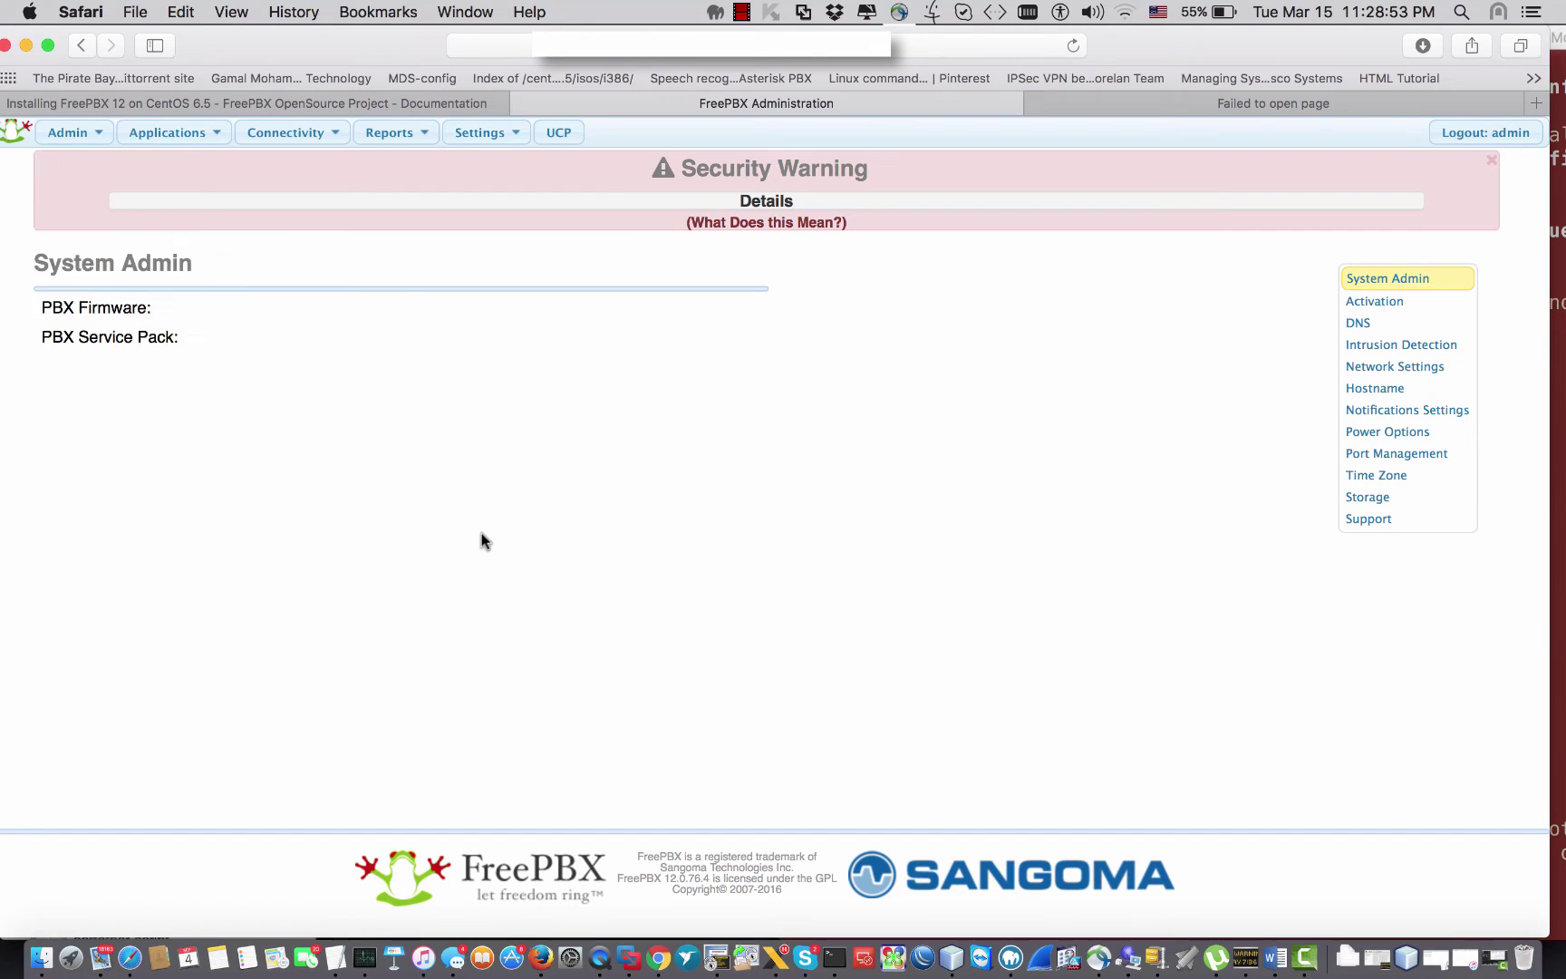
Step: In System Admin, view the Activation, DNS and Intrusion Detection pages in turn
left_click(56, 133)
left_click(95, 422)
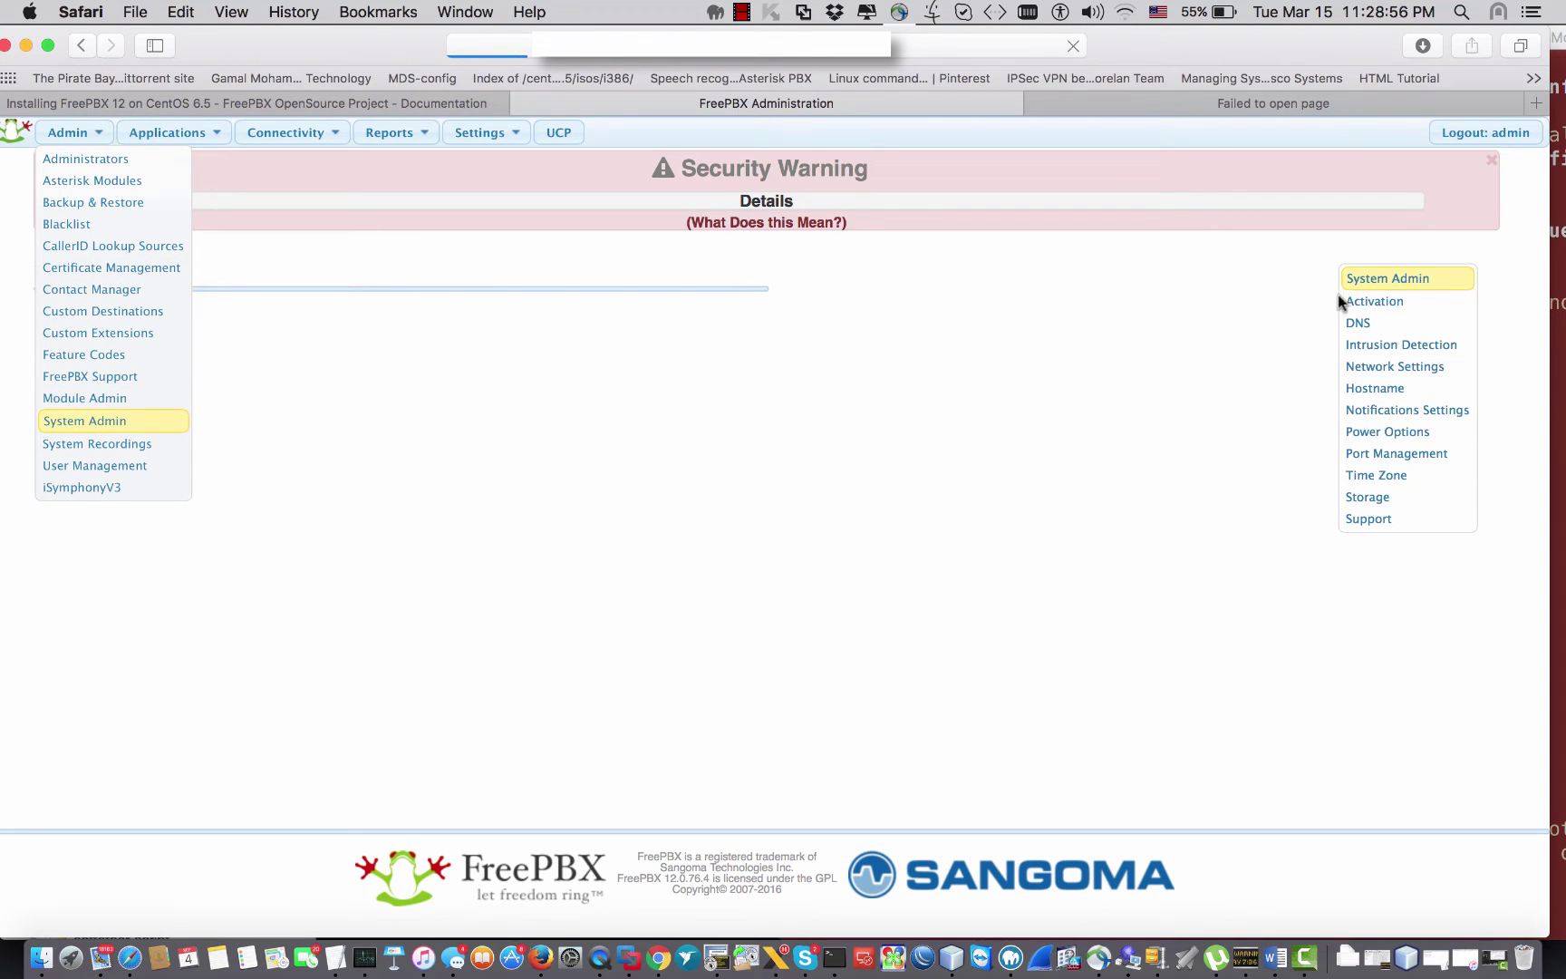
left_click(1382, 308)
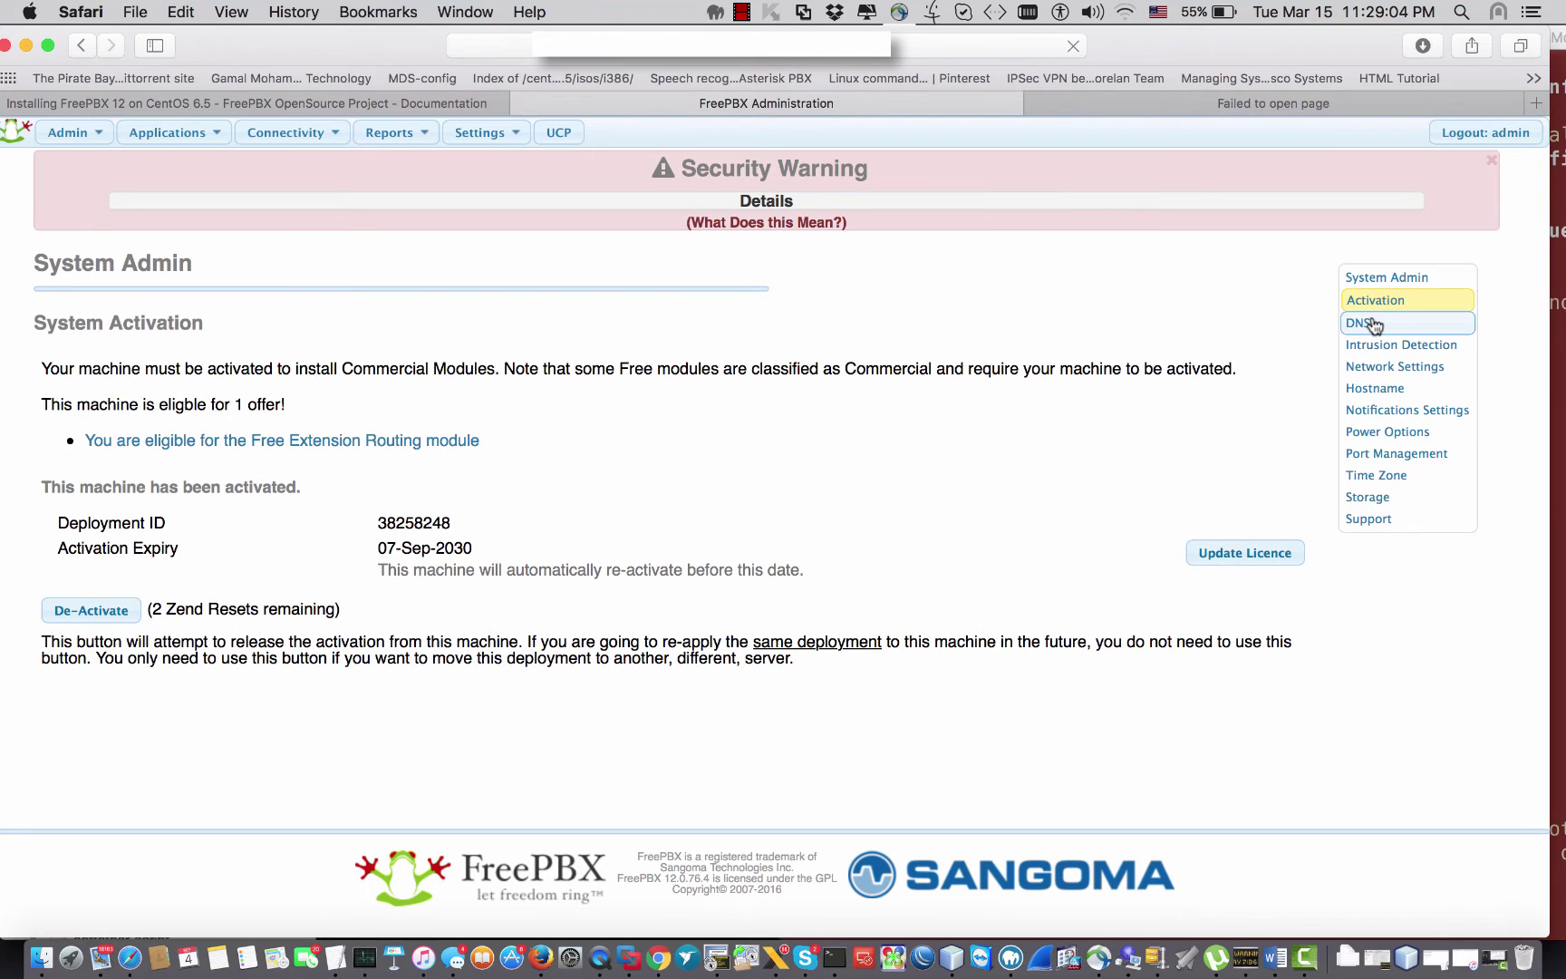
left_click(1373, 324)
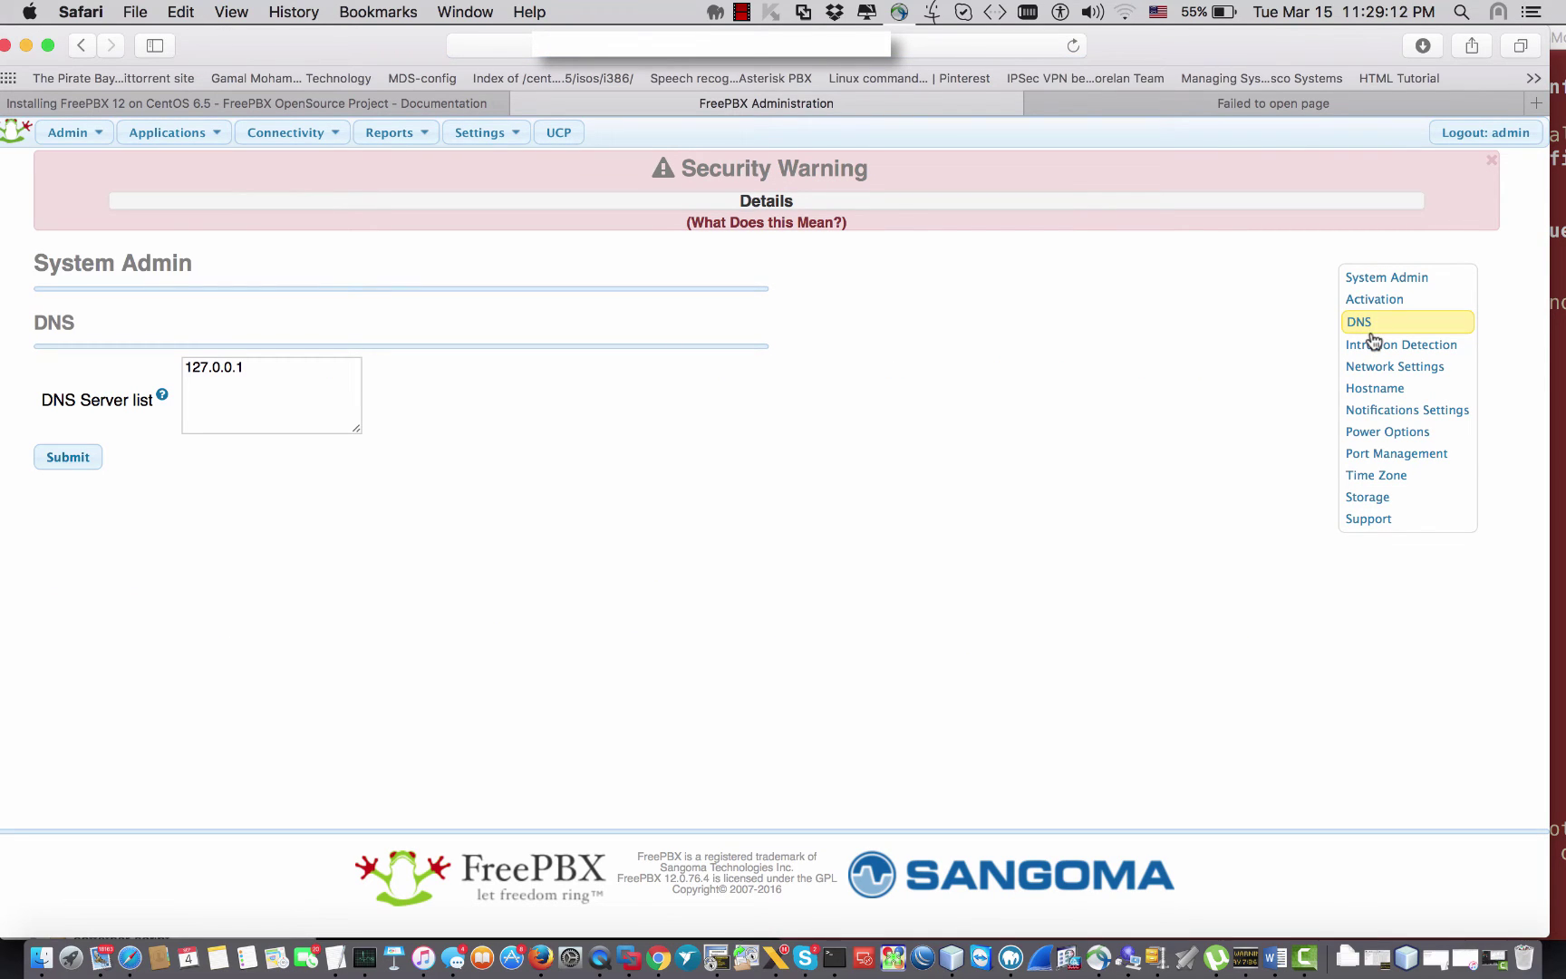
left_click(1381, 349)
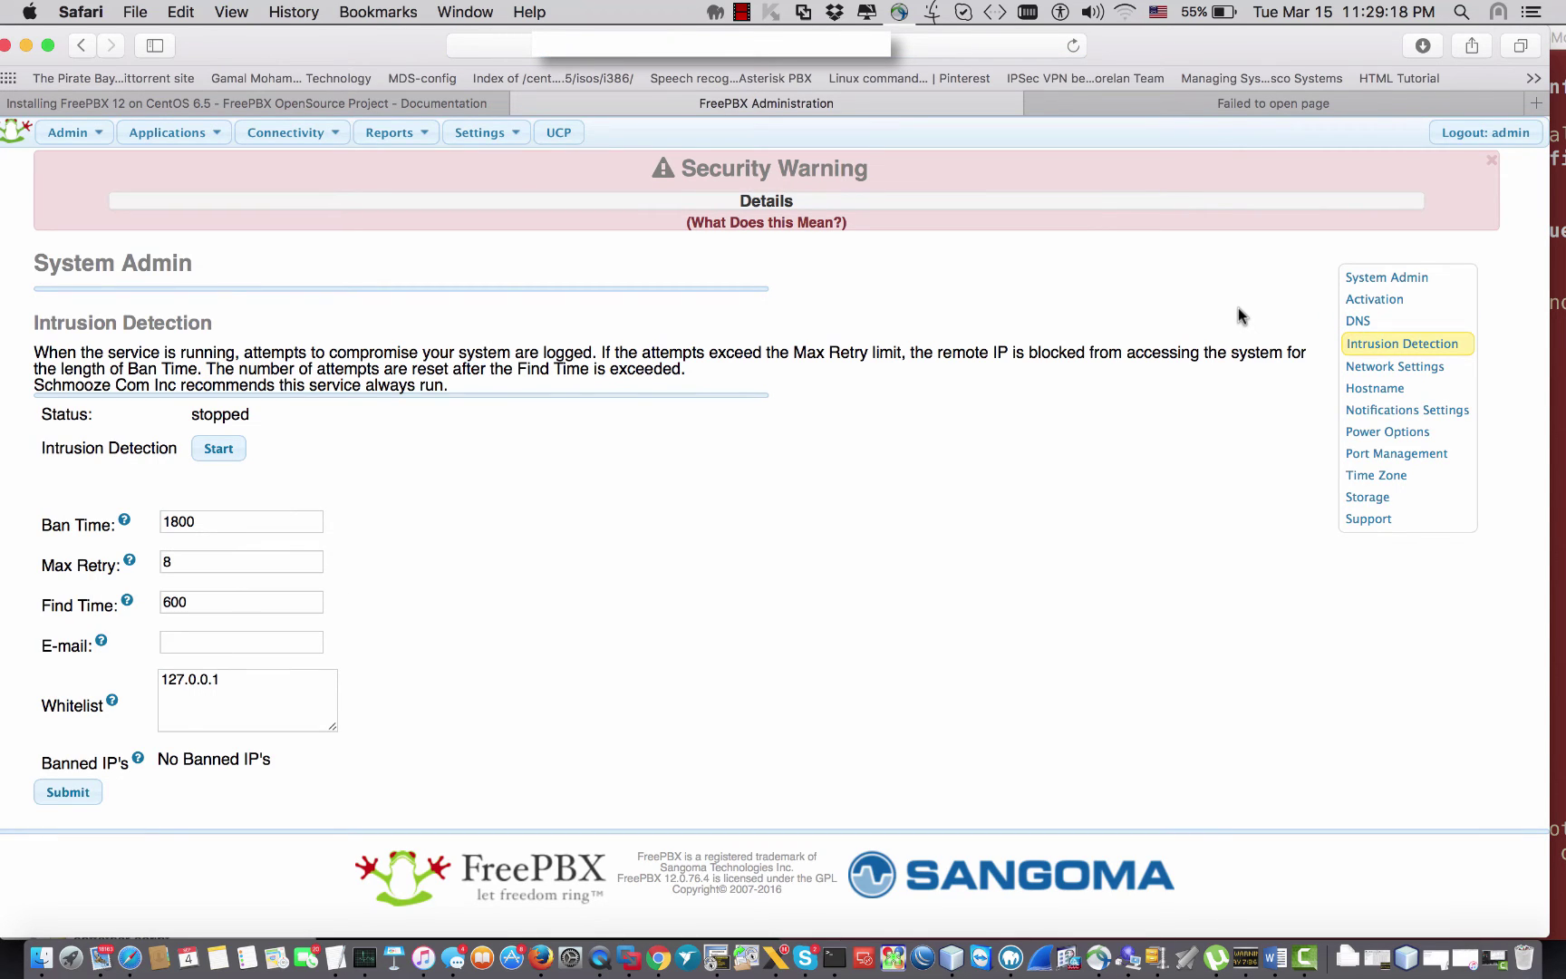
Step: Highlight the Intrusion Detection heading, description and Ban Time settings while reviewing, then go to Hostname
left_click_drag(210, 266, 34, 257)
left_click_drag(238, 329, 46, 326)
left_click(90, 349)
left_click_drag(286, 351, 543, 350)
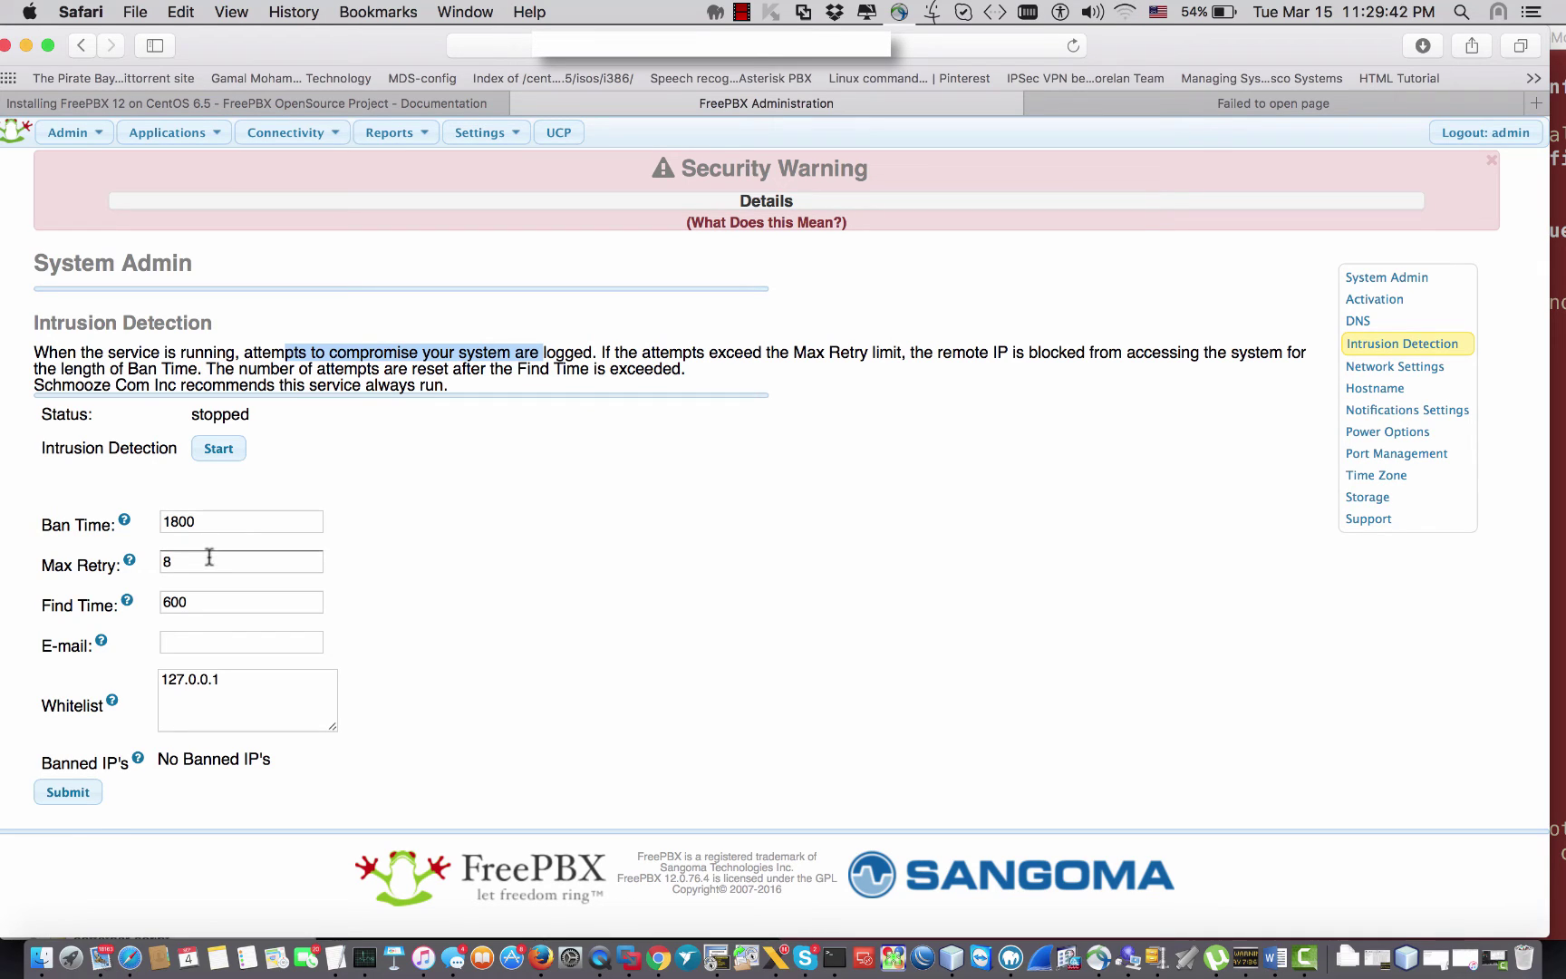
left_click(597, 374)
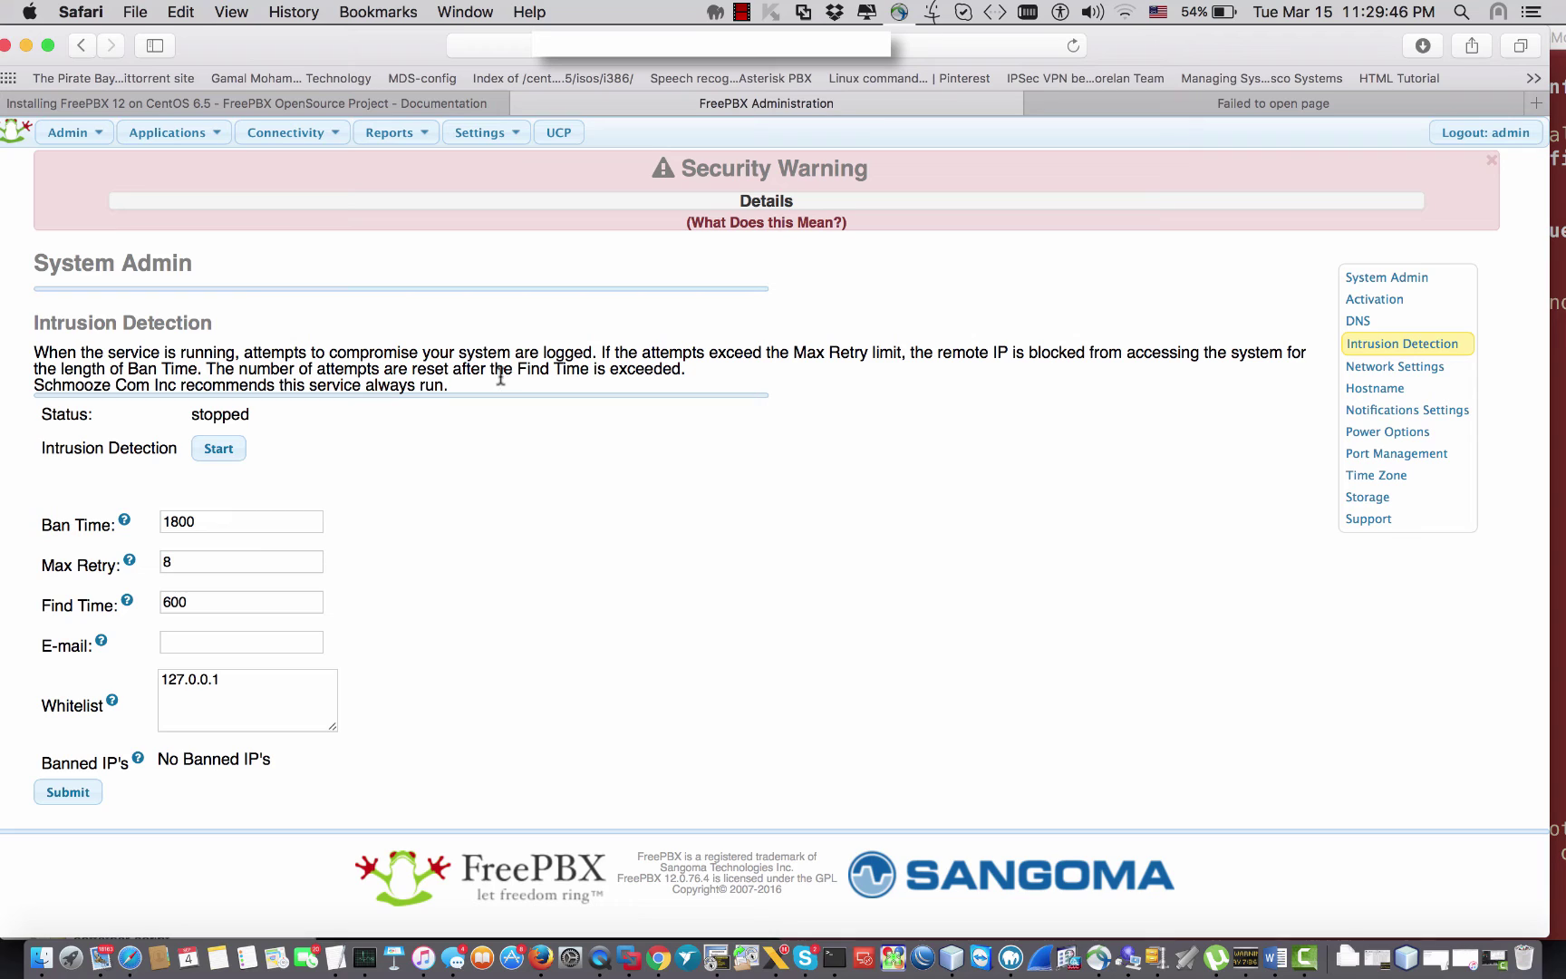
left_click_drag(245, 319, 33, 323)
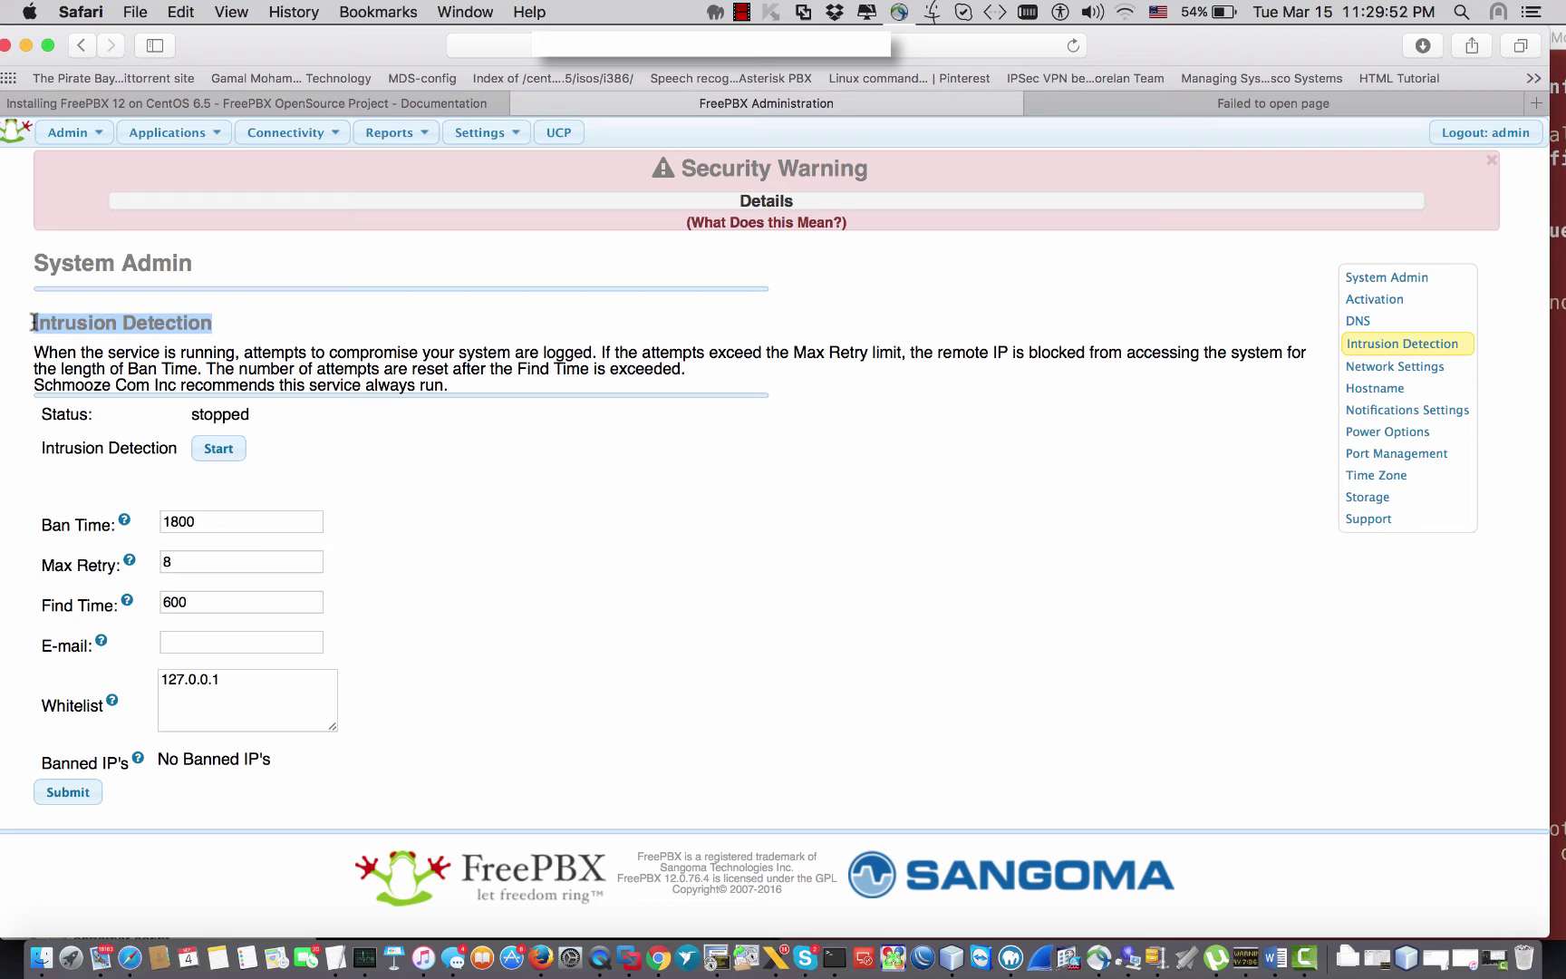
left_click(256, 353)
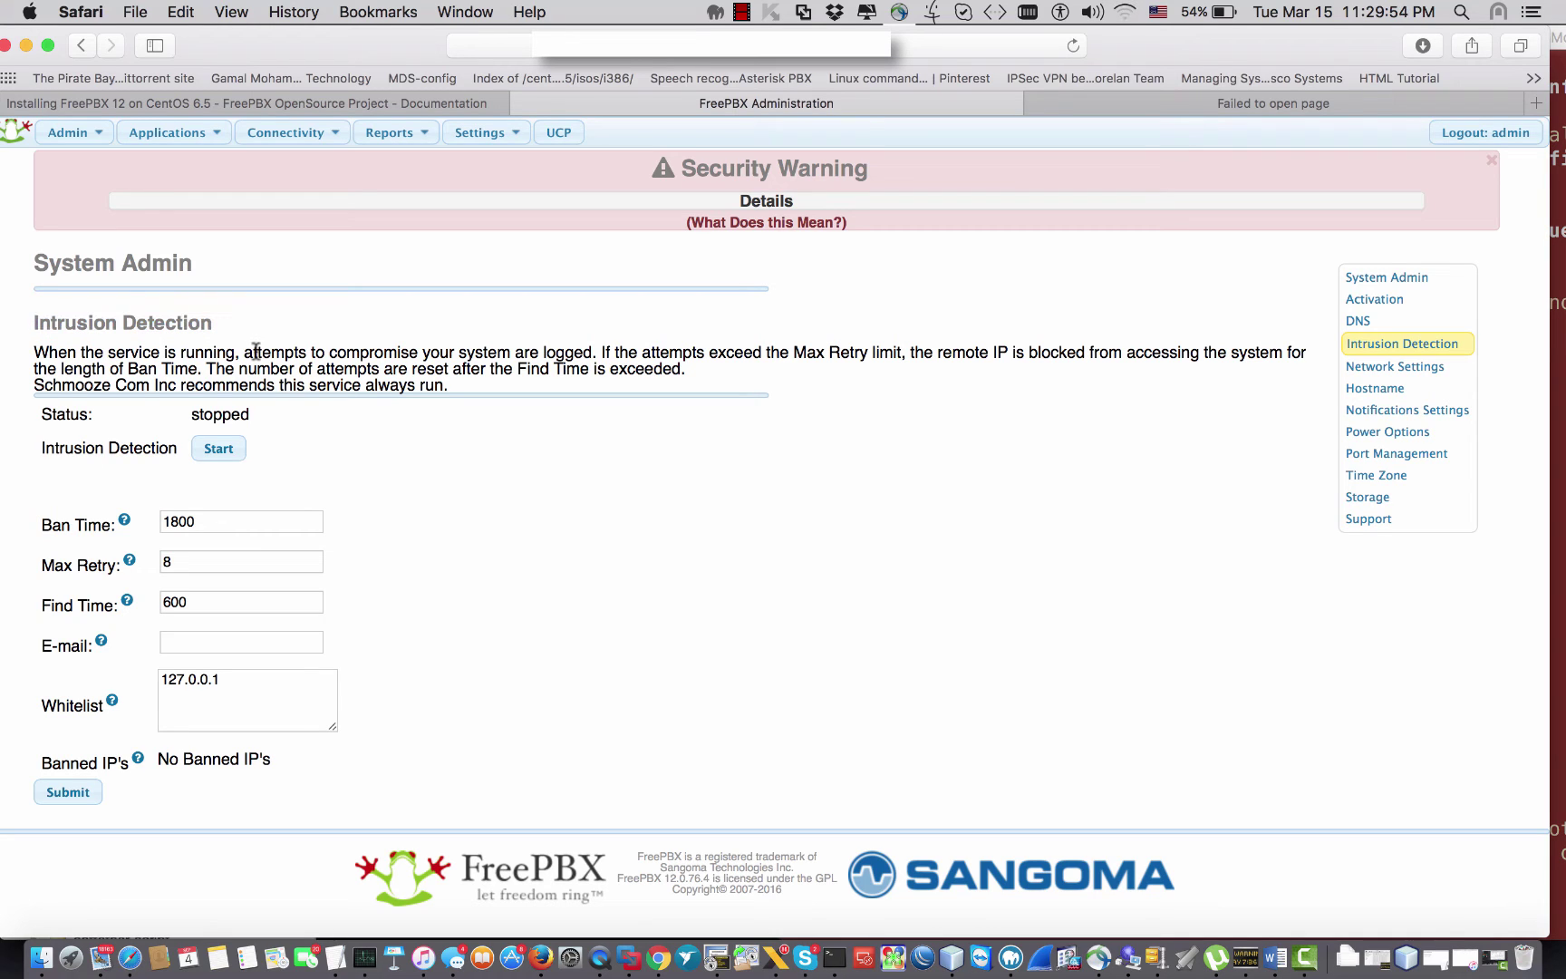
left_click_drag(43, 525, 48, 530)
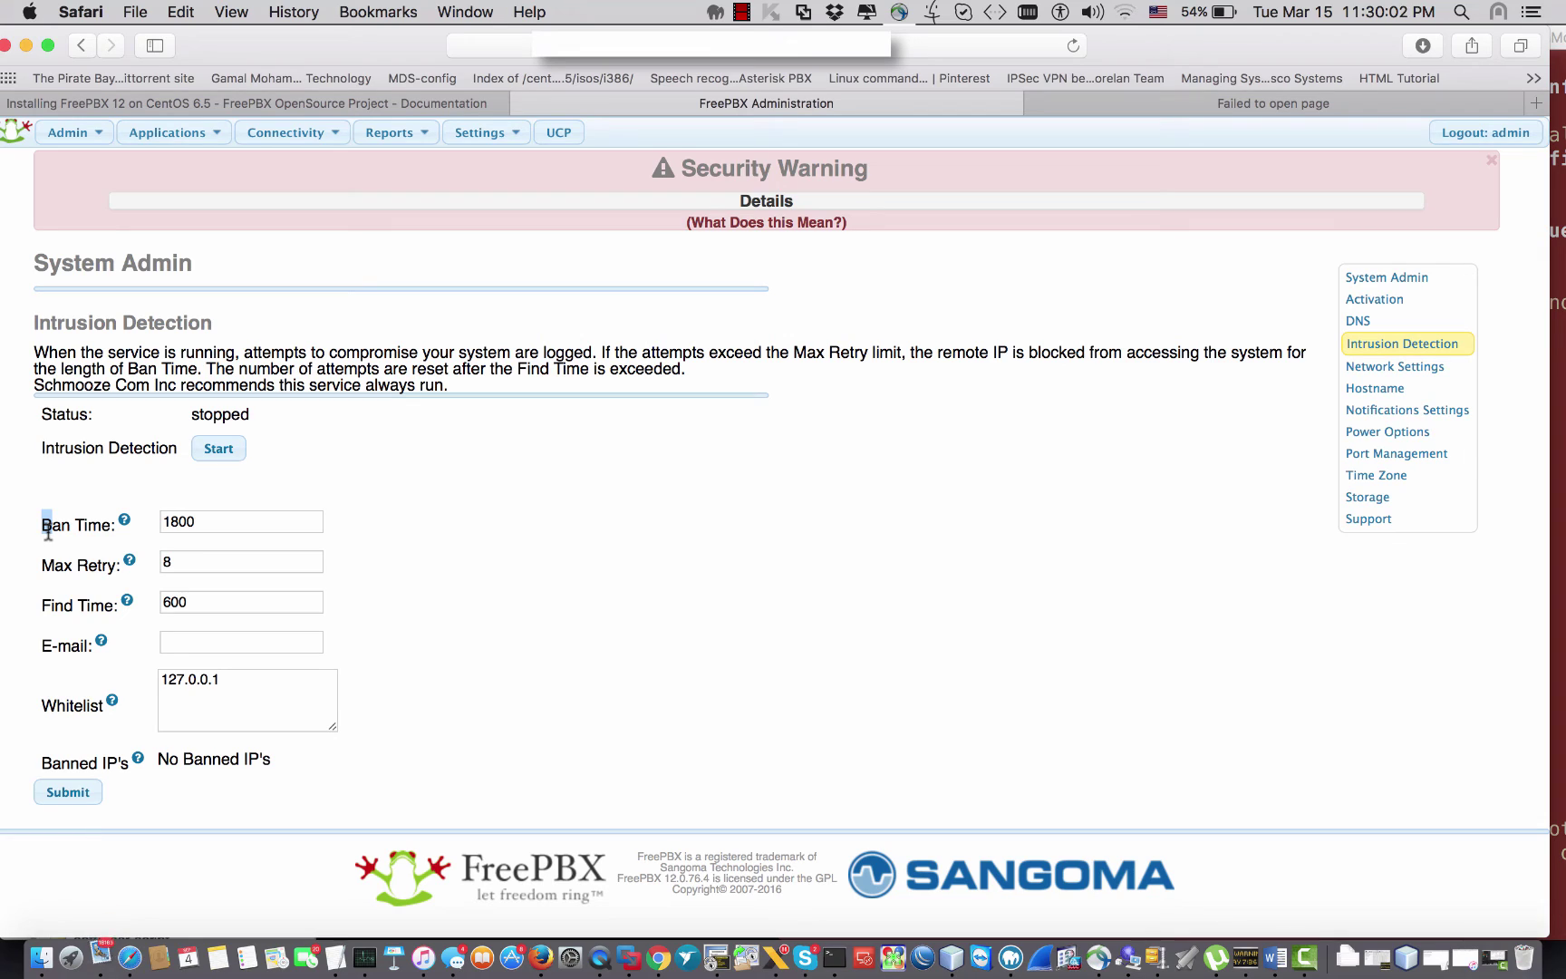
left_click(509, 514)
left_click(1368, 392)
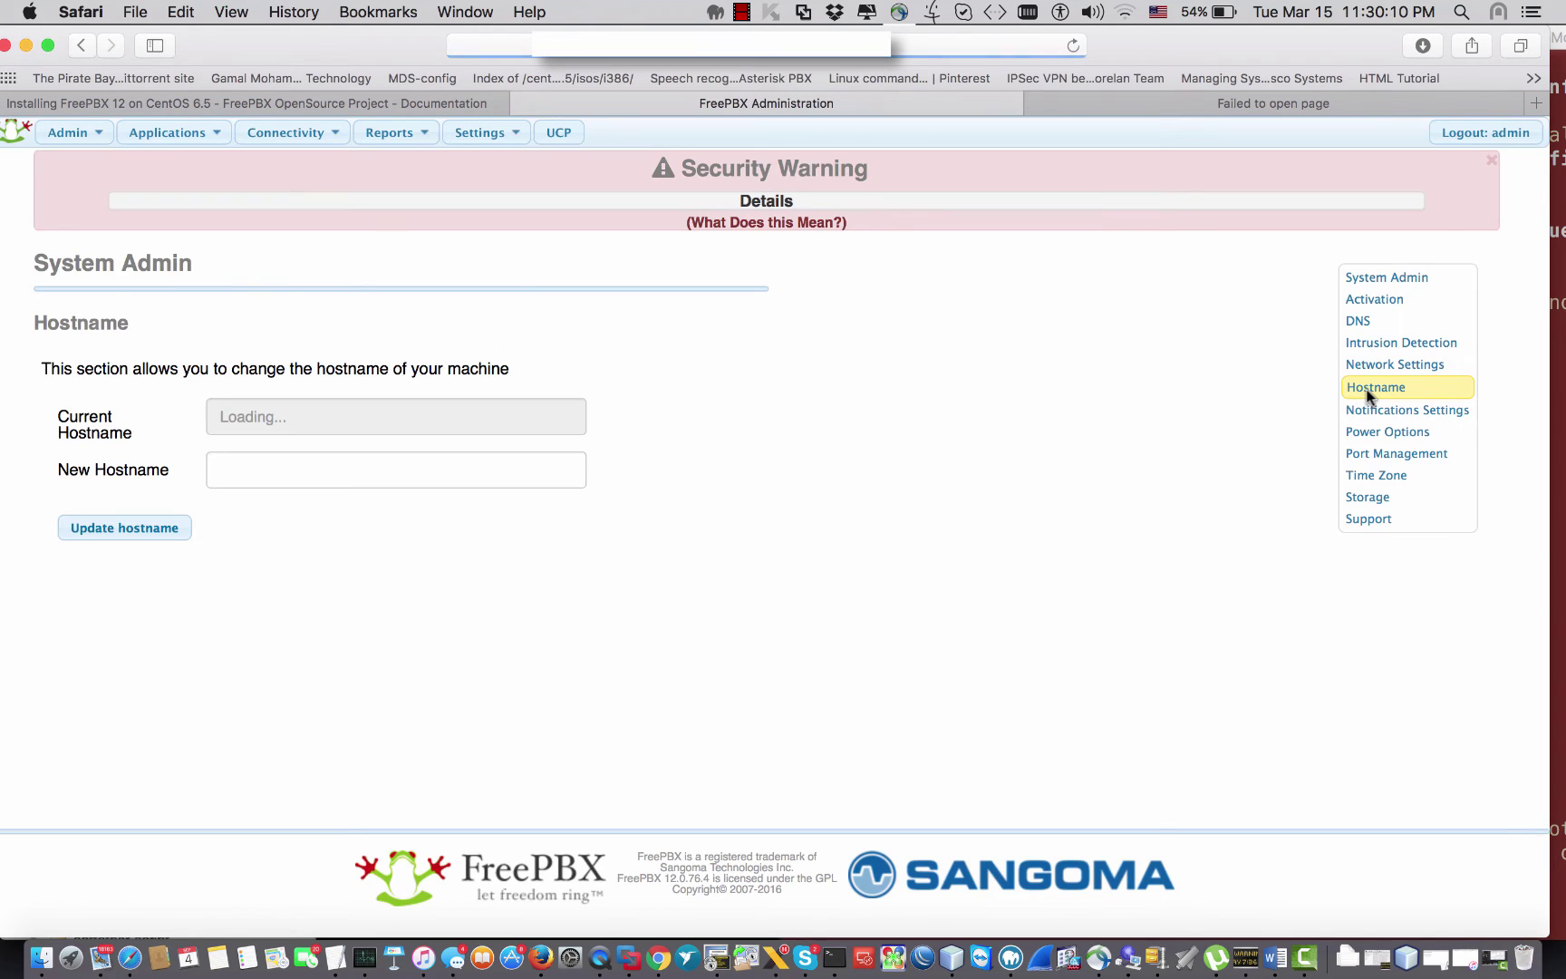
Step: Bring up the Storage page and highlight its drive usage and RAID status text
left_click(1390, 476)
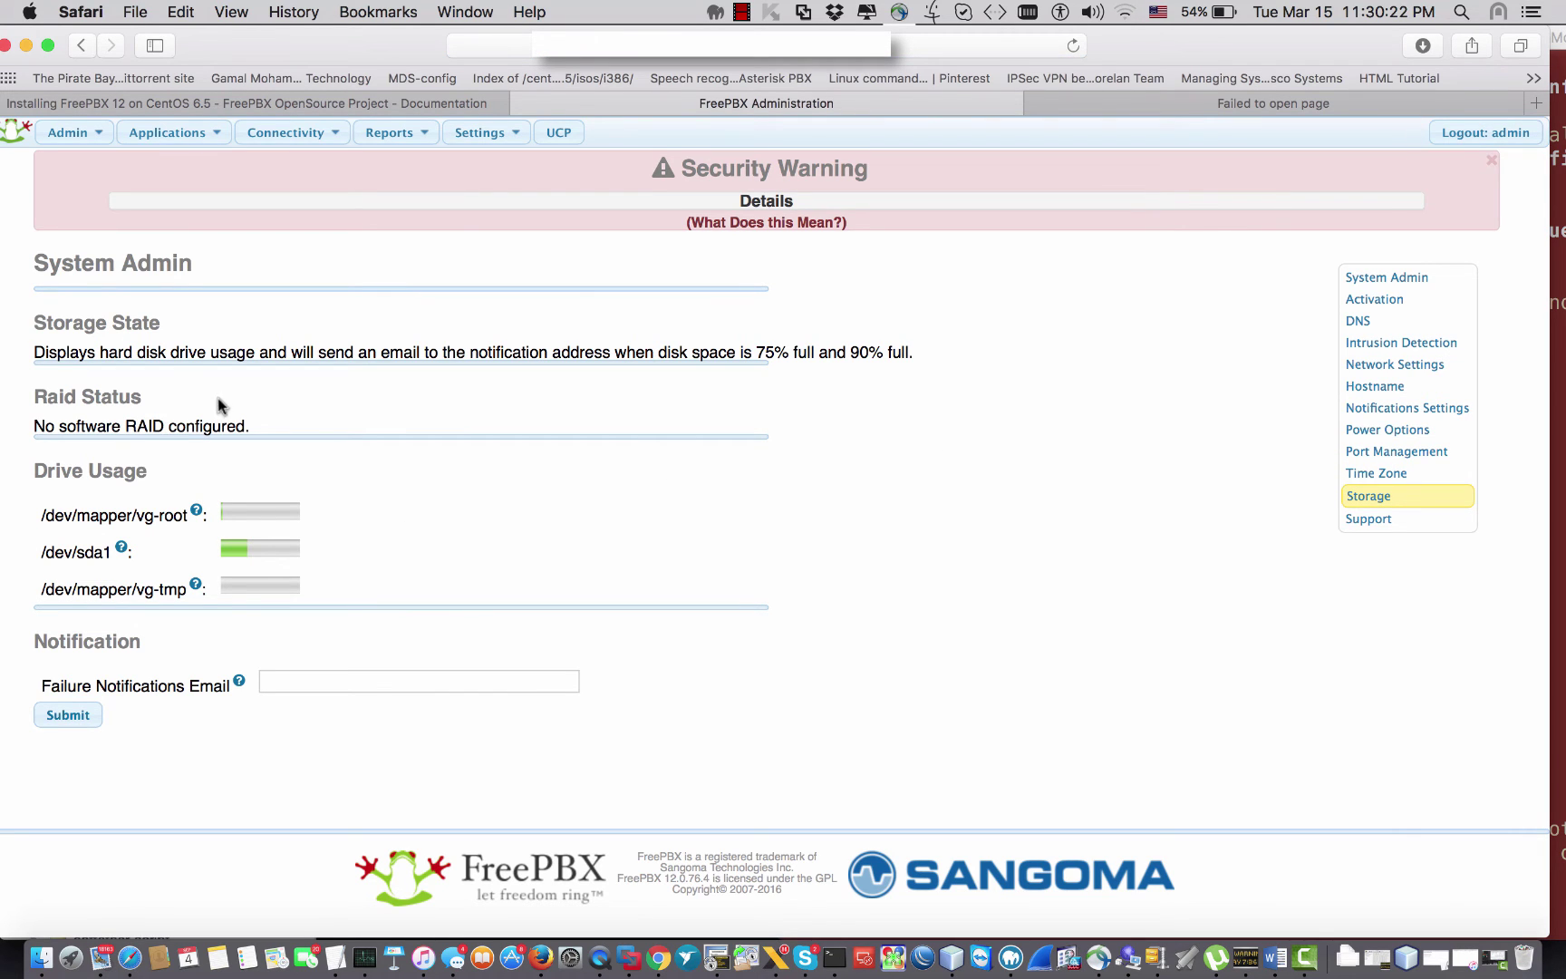
left_click_drag(168, 354, 247, 426)
left_click(253, 430)
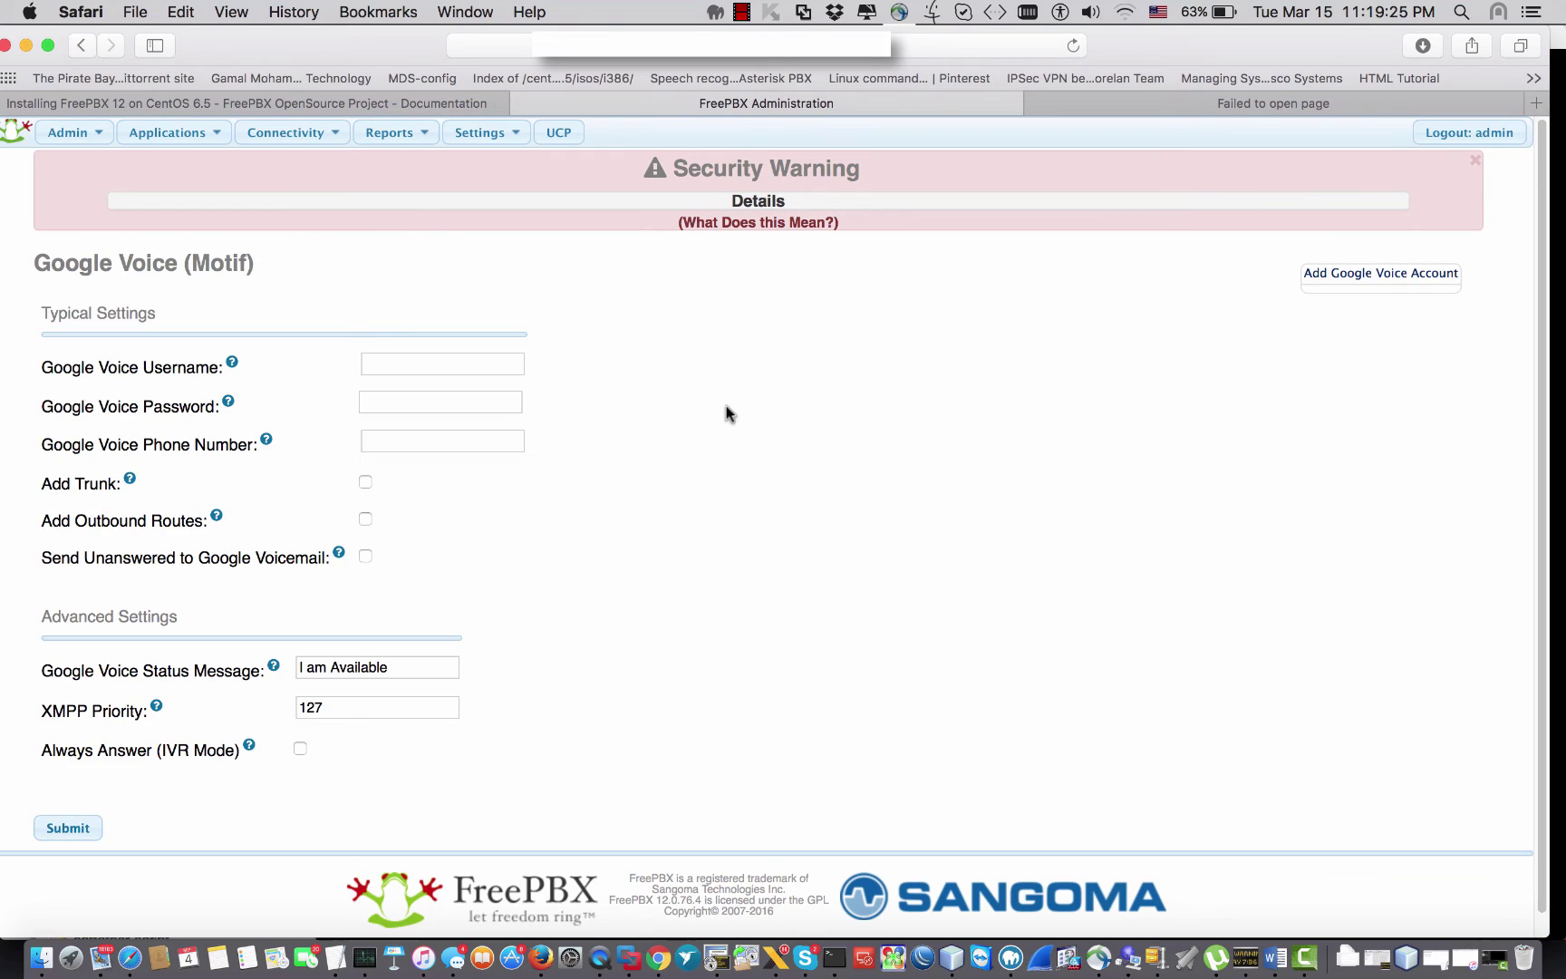
mouse_move(91, 136)
mouse_move(286, 136)
left_click(284, 209)
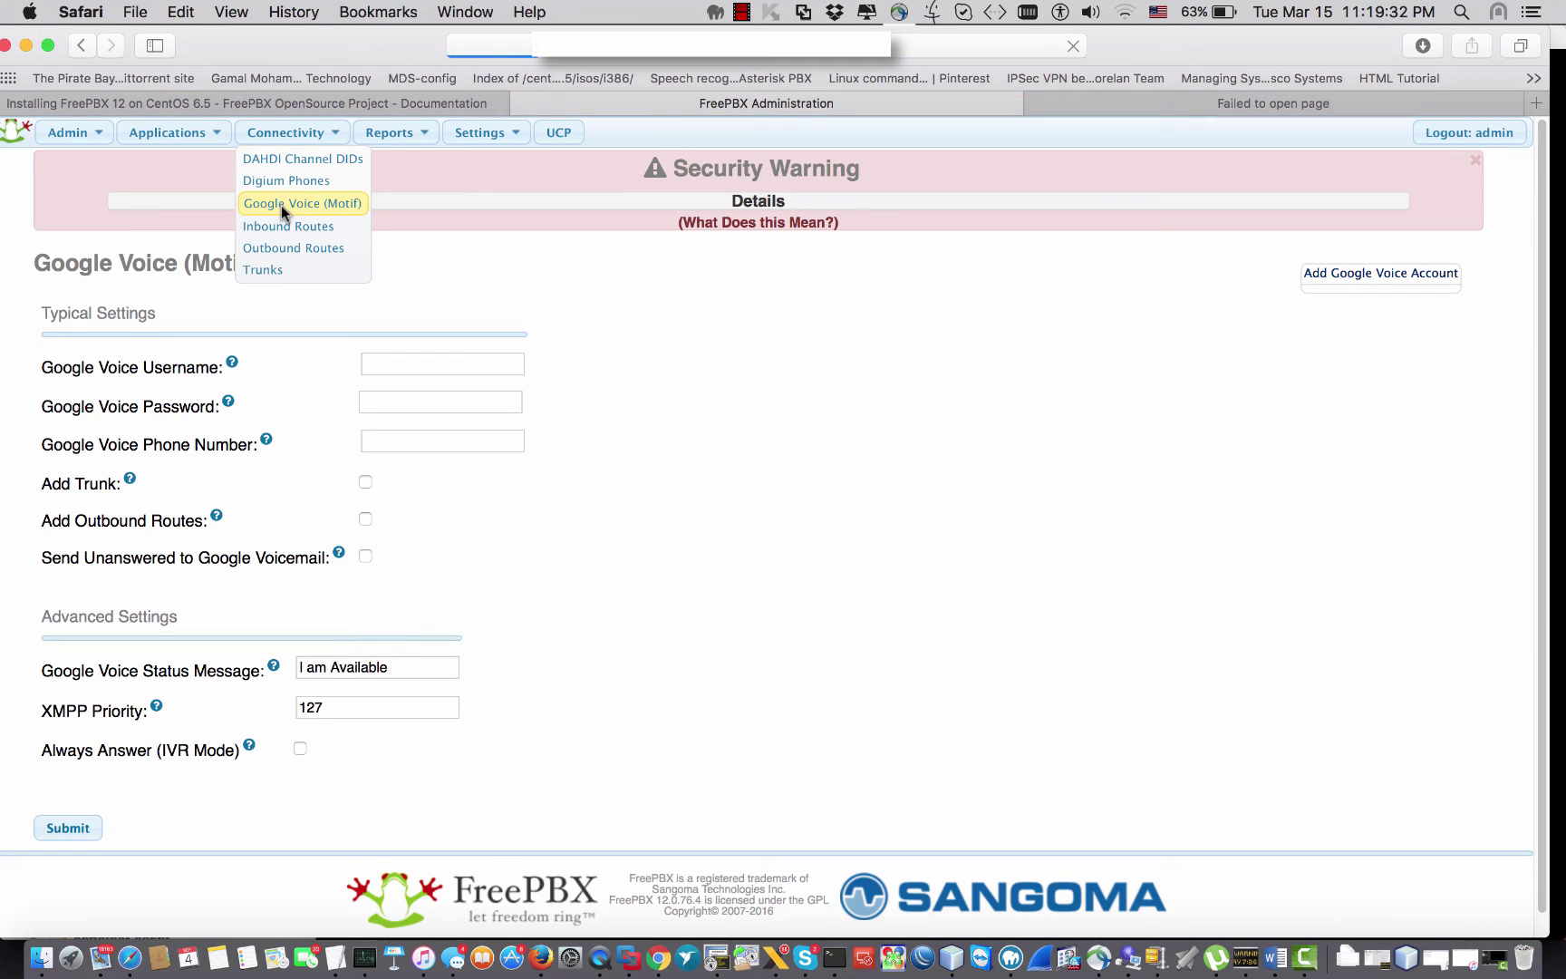
scroll(609, 461, "down", 2)
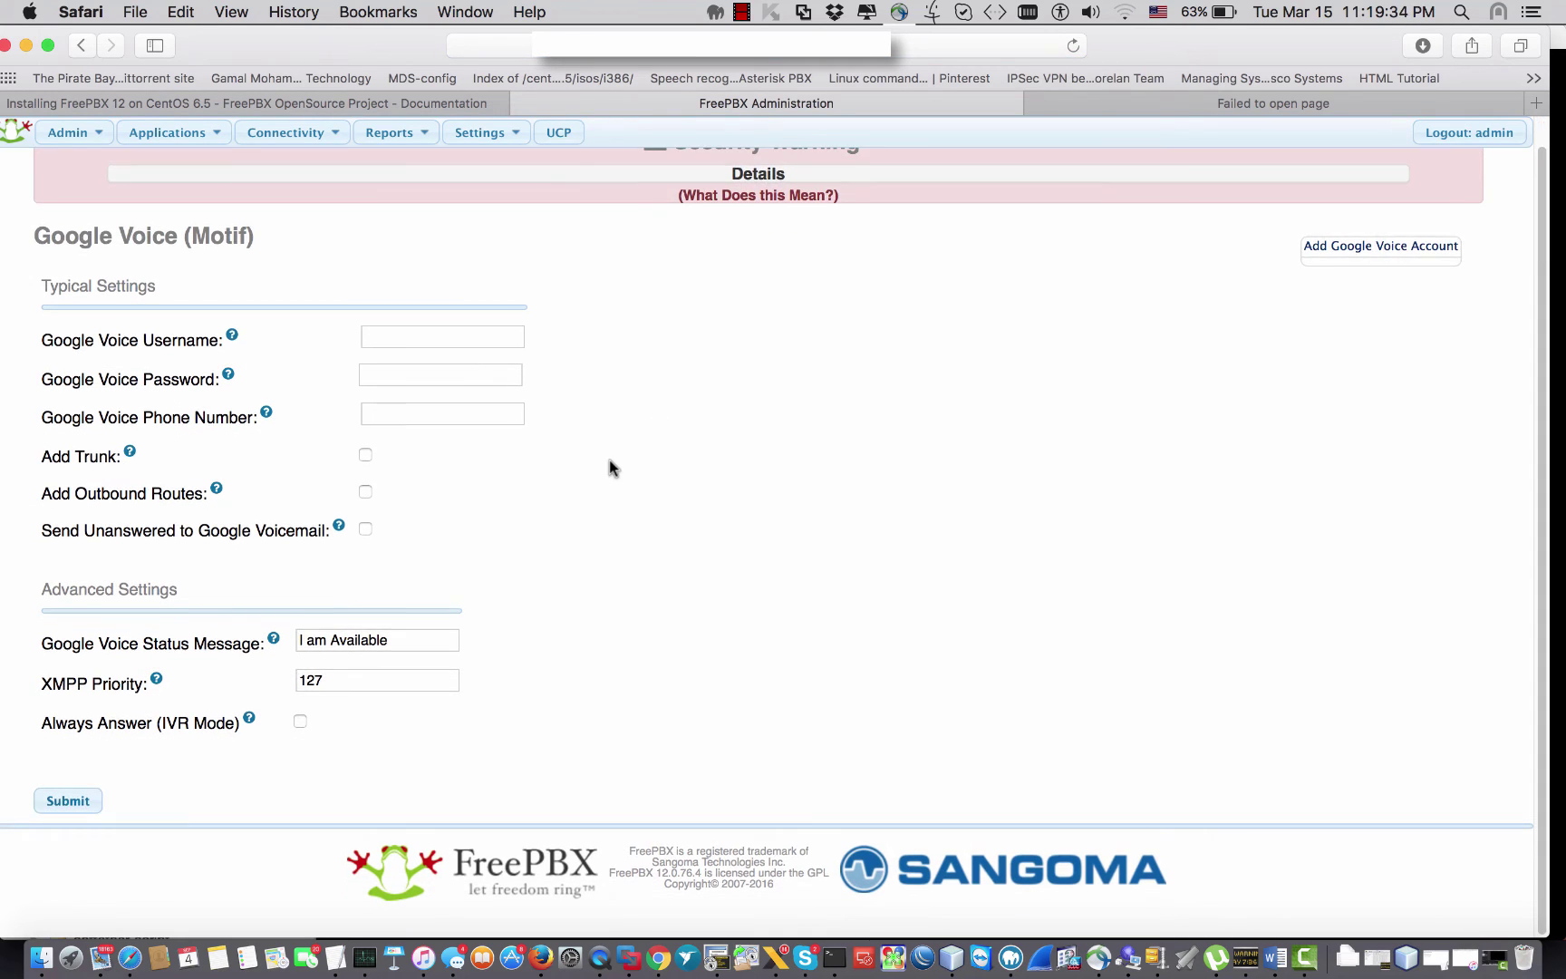
scroll(609, 461, "up", 2)
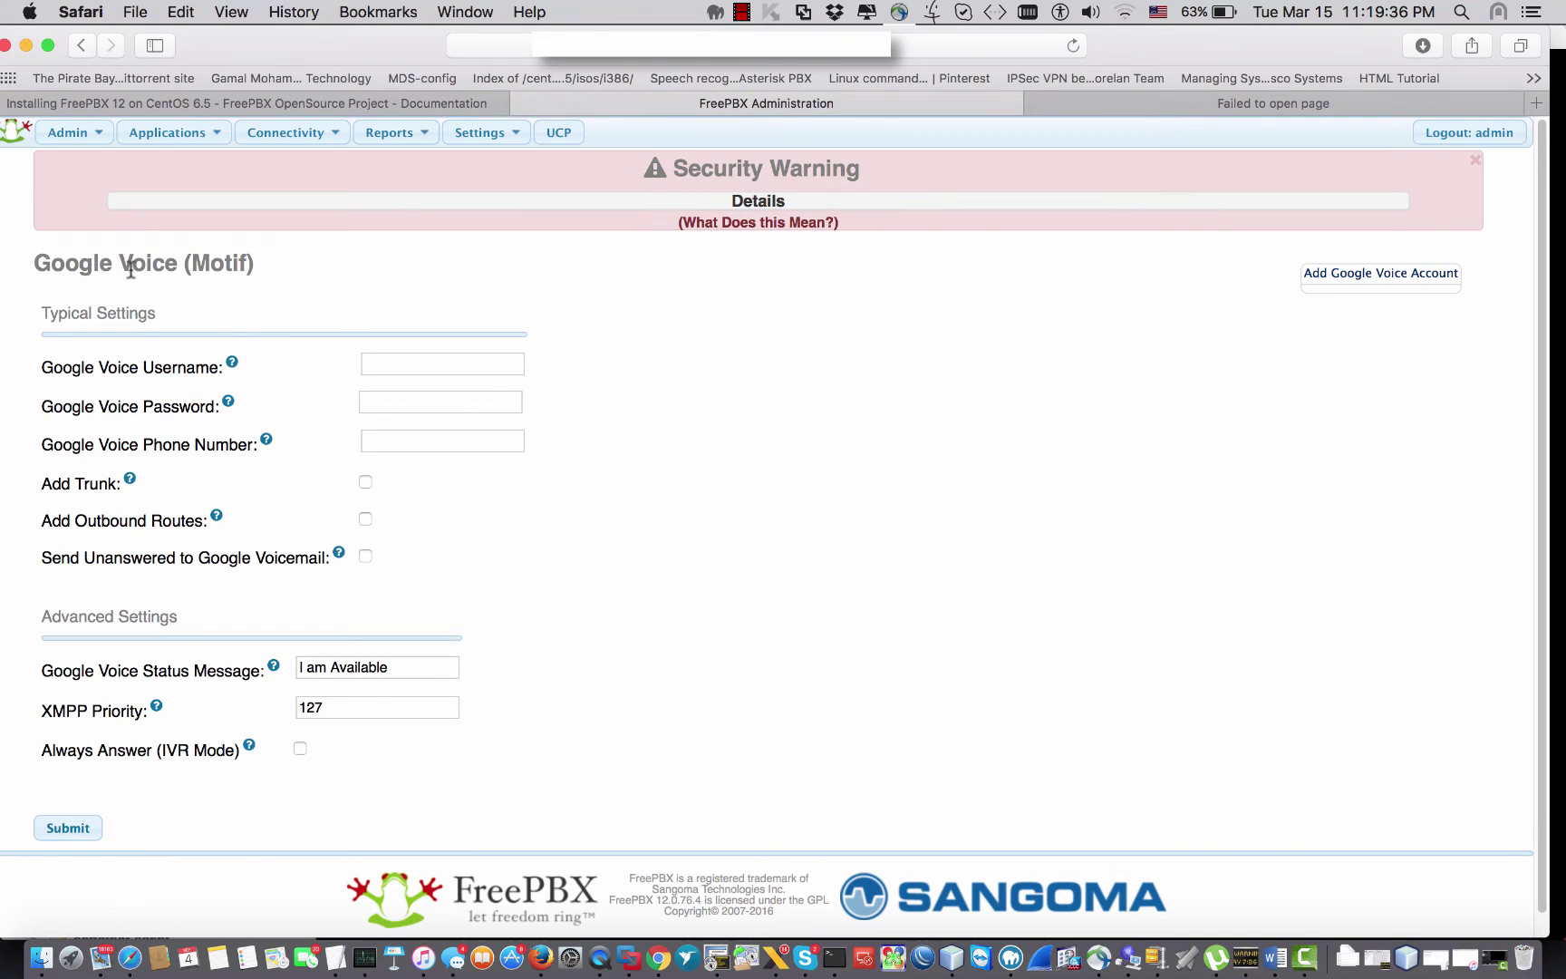
left_click_drag(82, 264, 248, 261)
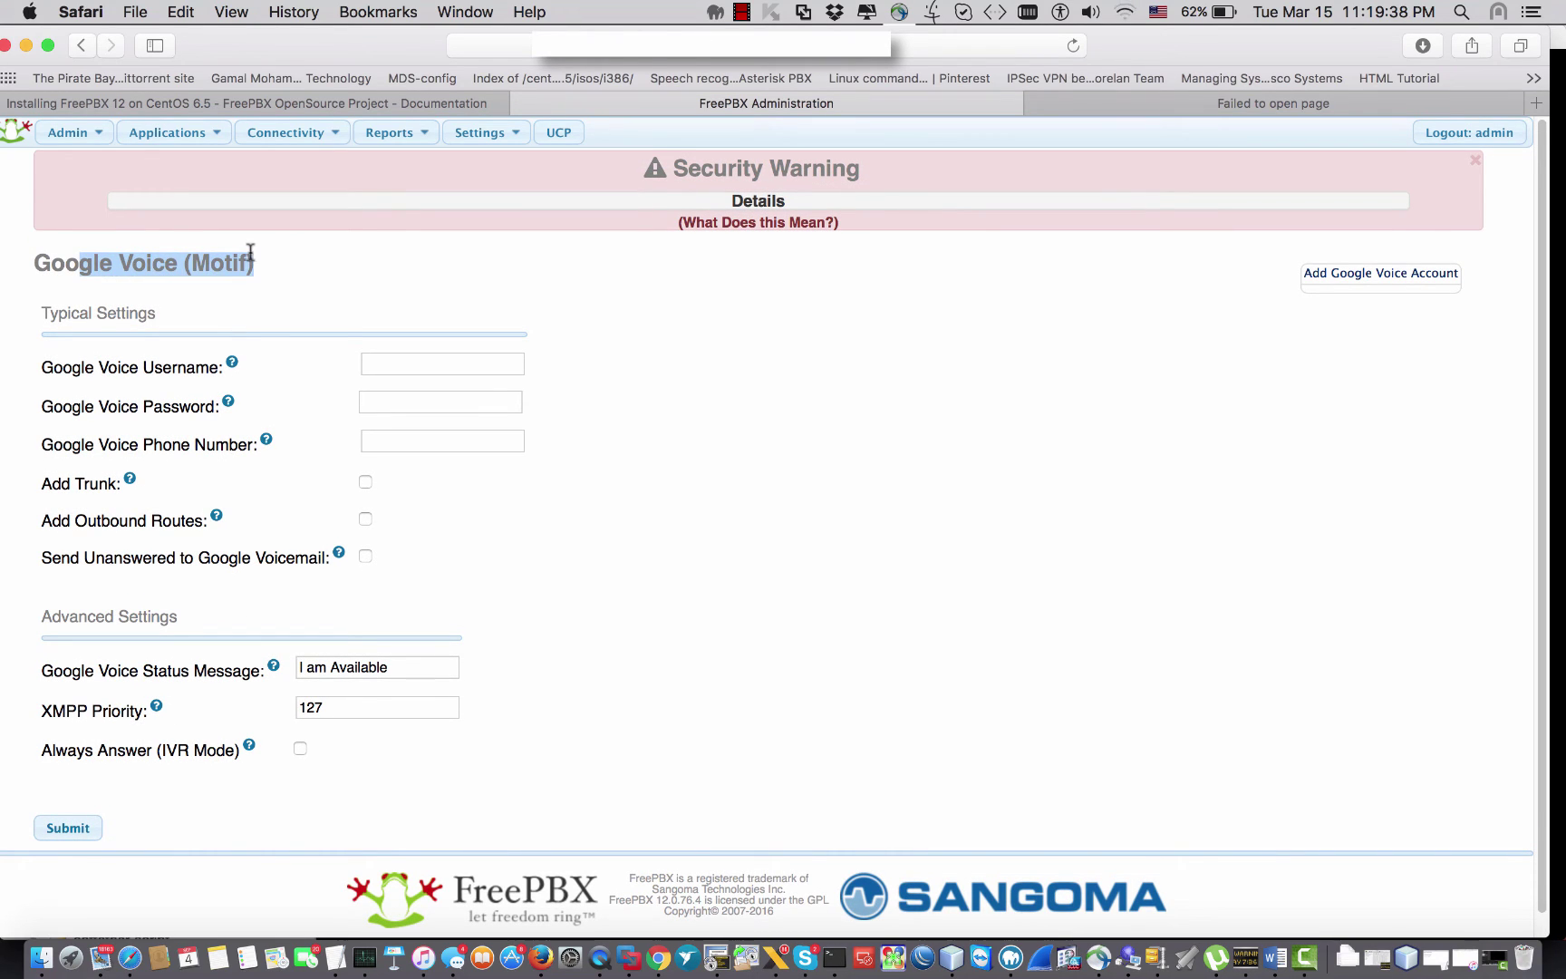
left_click_drag(53, 368, 190, 366)
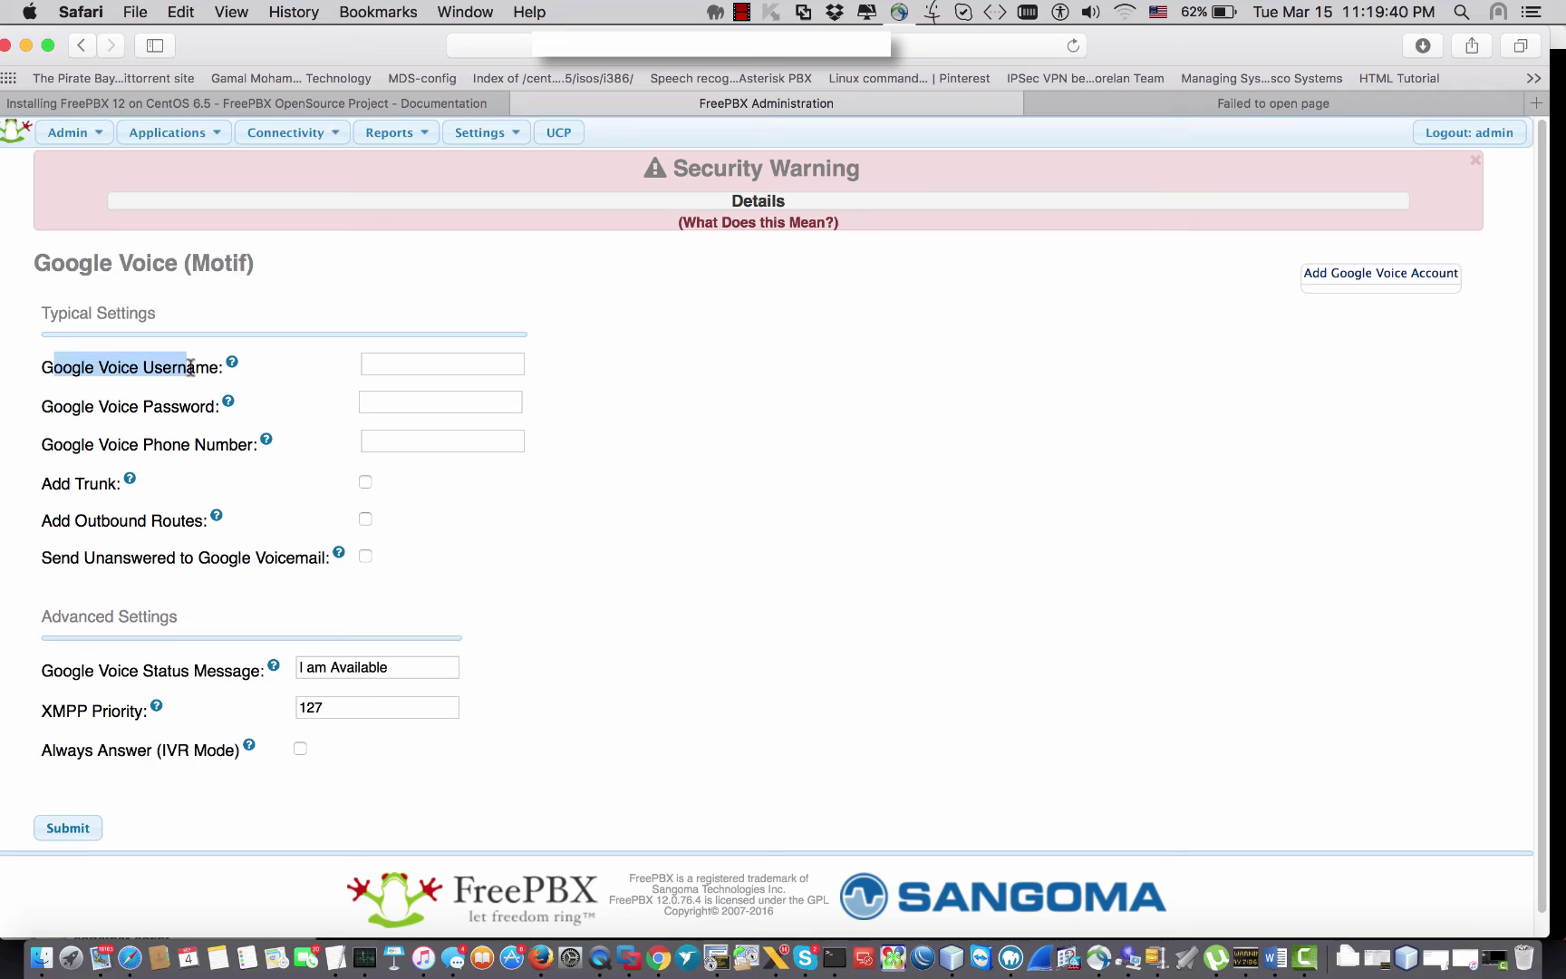
left_click_drag(53, 406, 171, 407)
left_click_drag(54, 444, 232, 450)
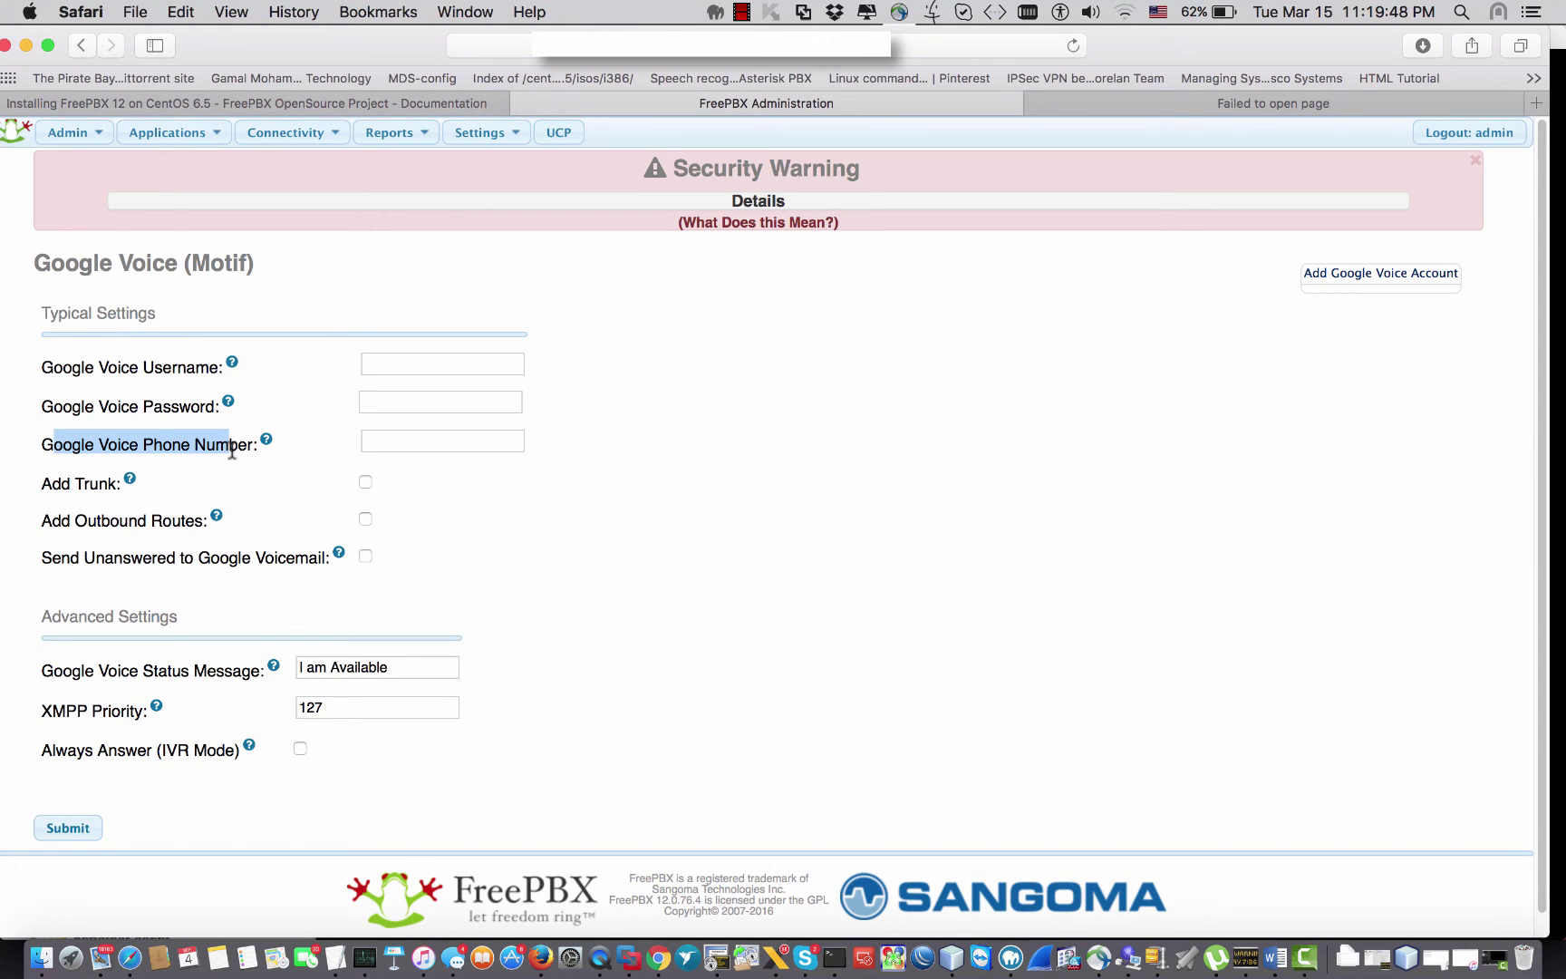
left_click_drag(42, 484, 116, 485)
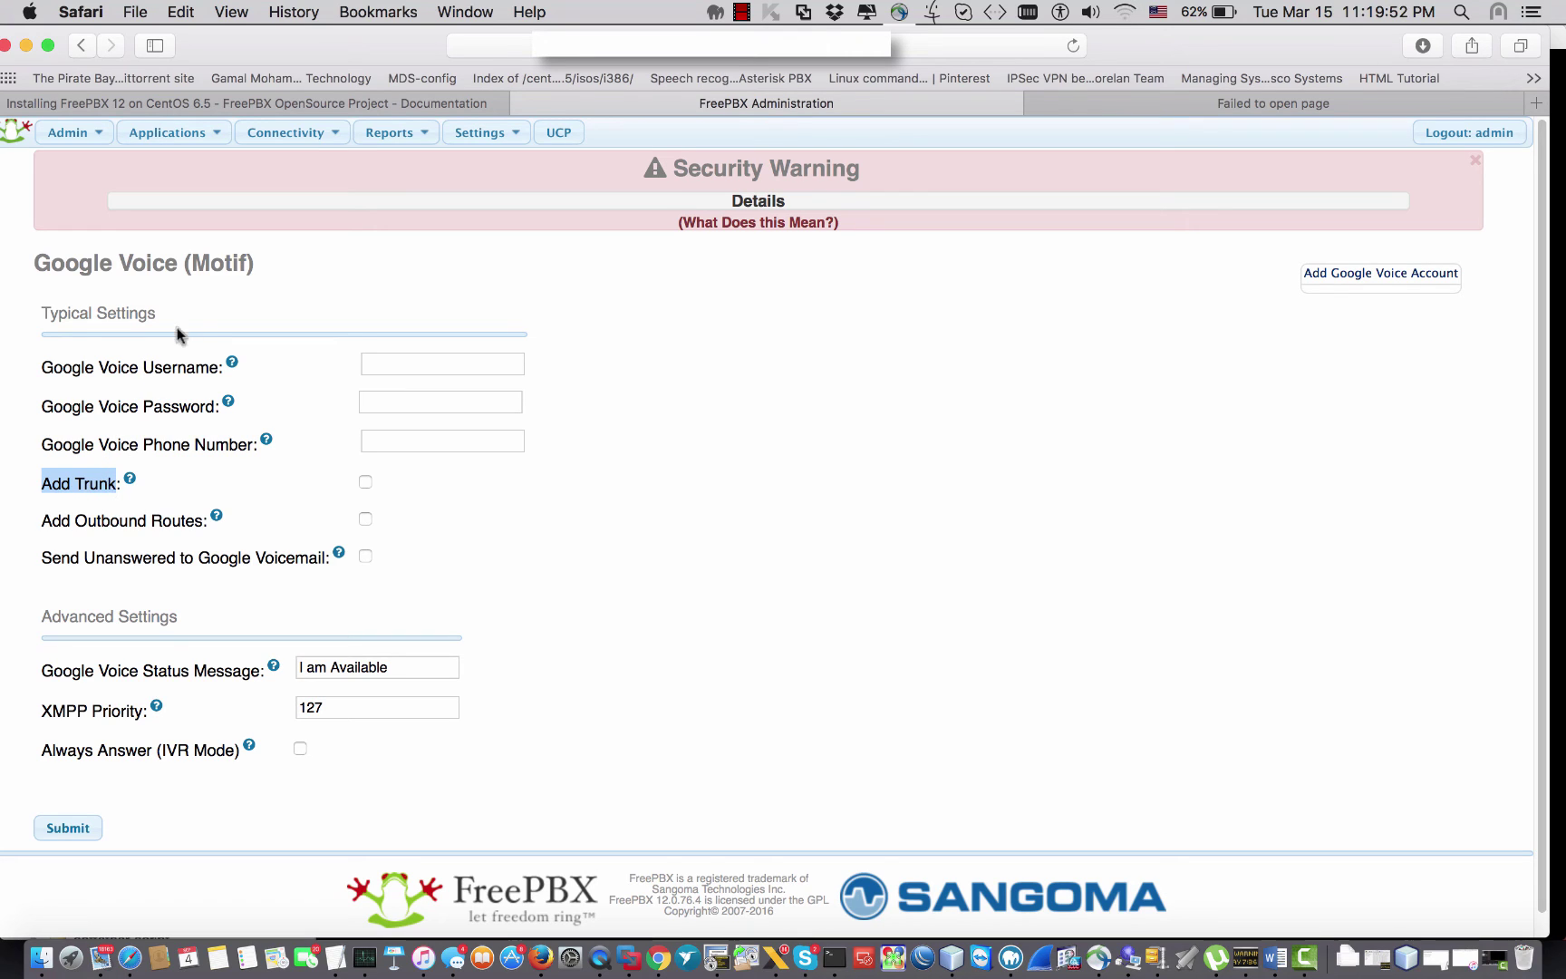
mouse_move(288, 133)
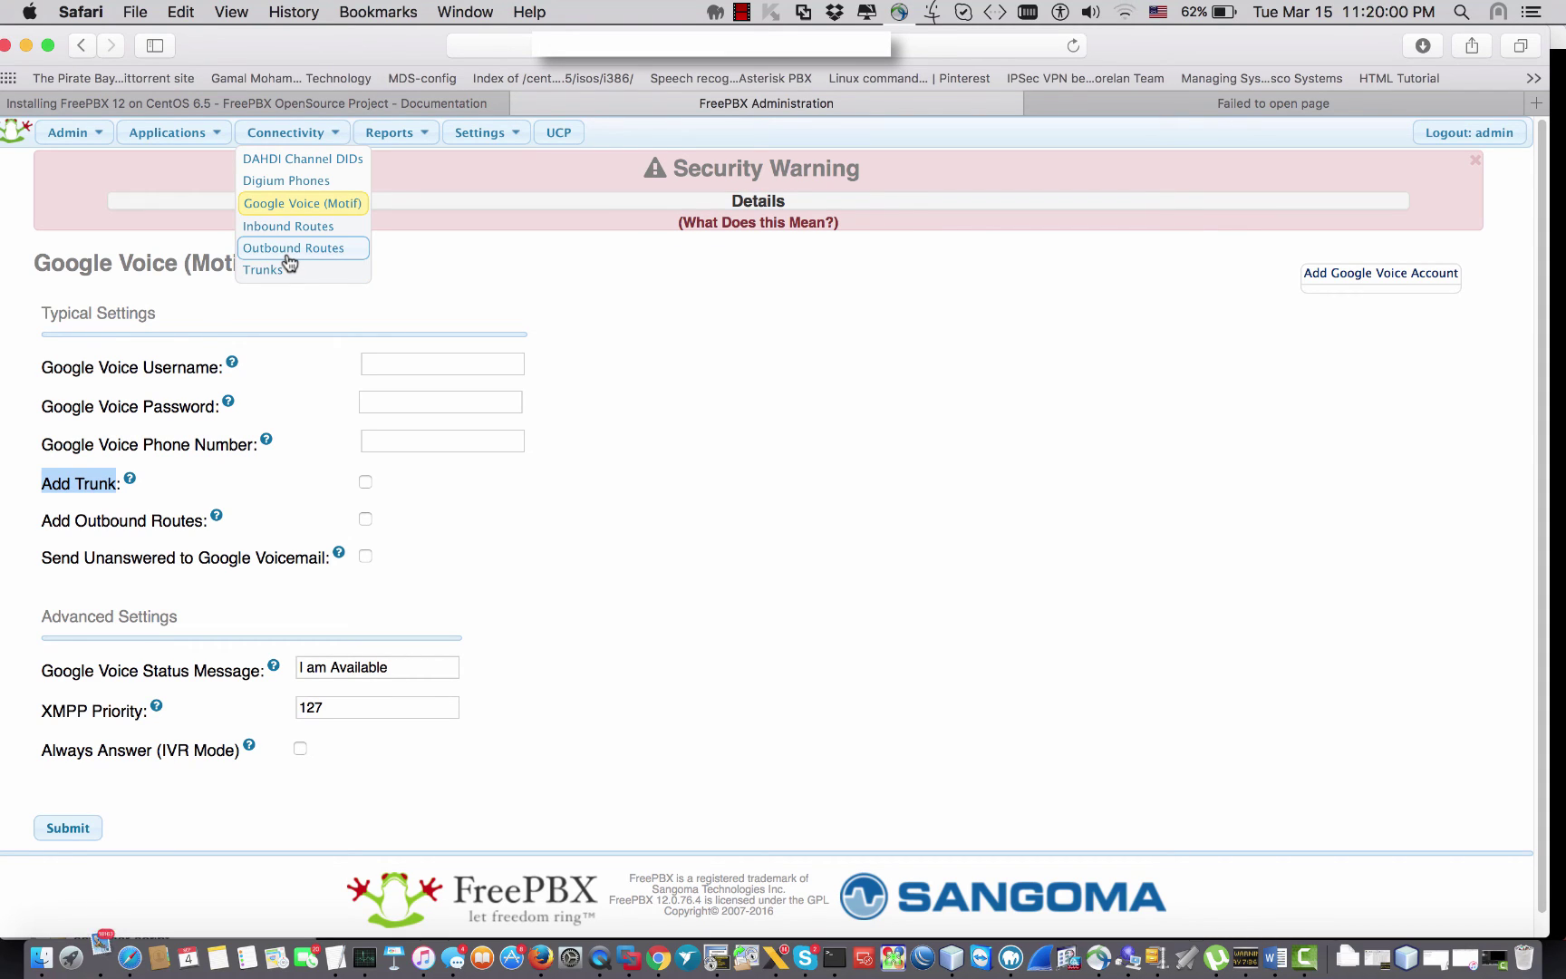
left_click(74, 493)
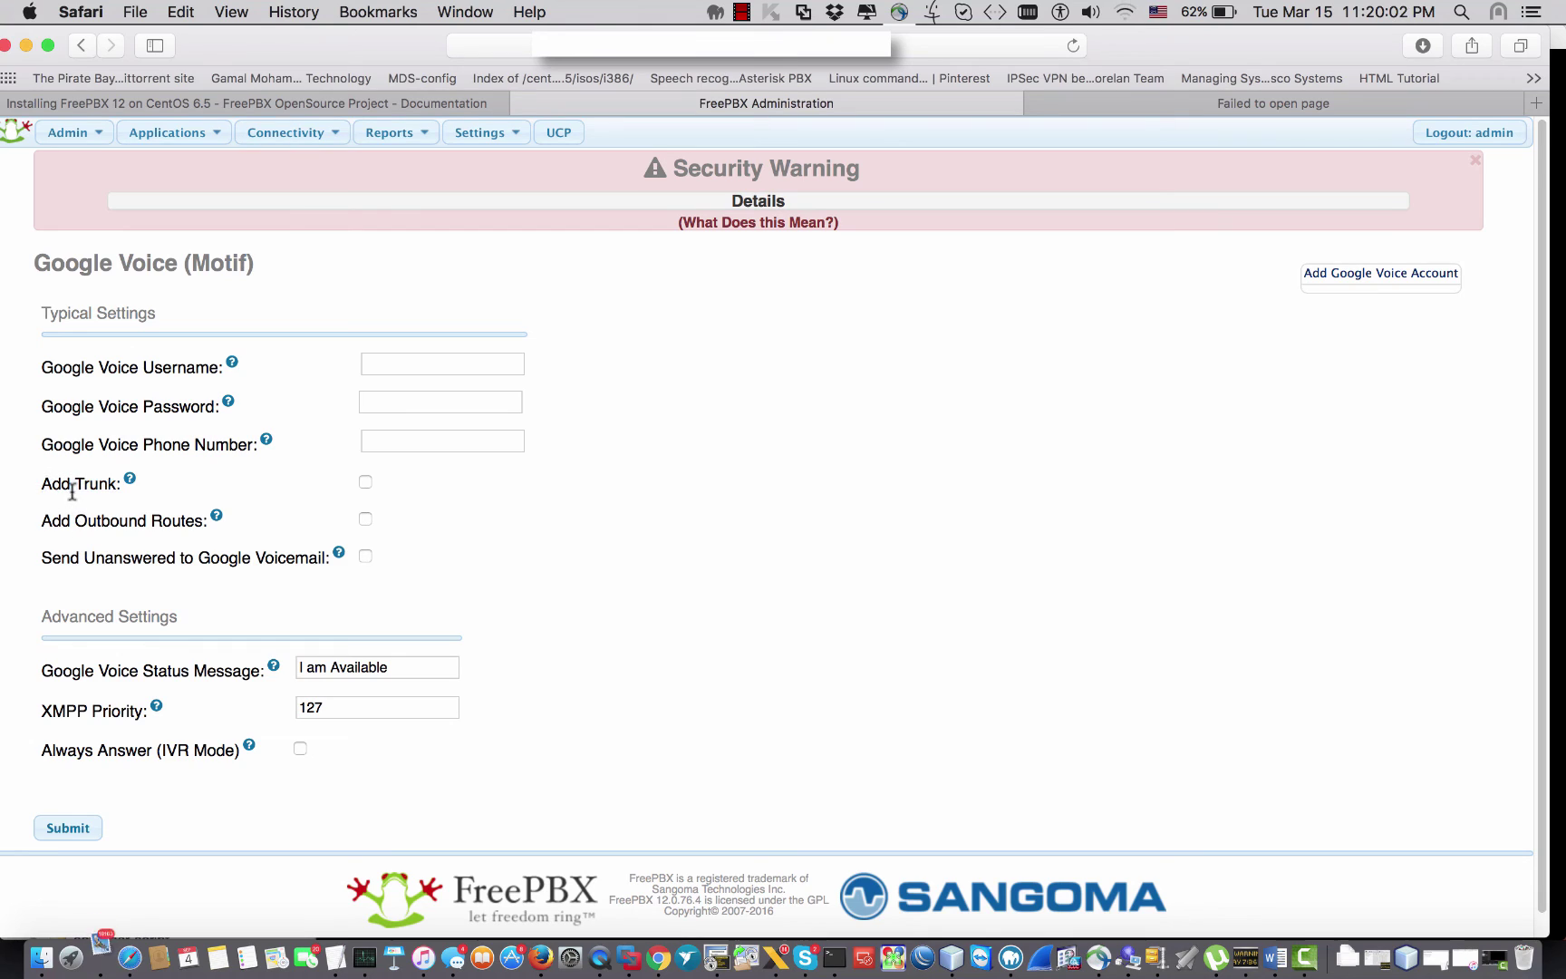
left_click_drag(42, 517, 202, 513)
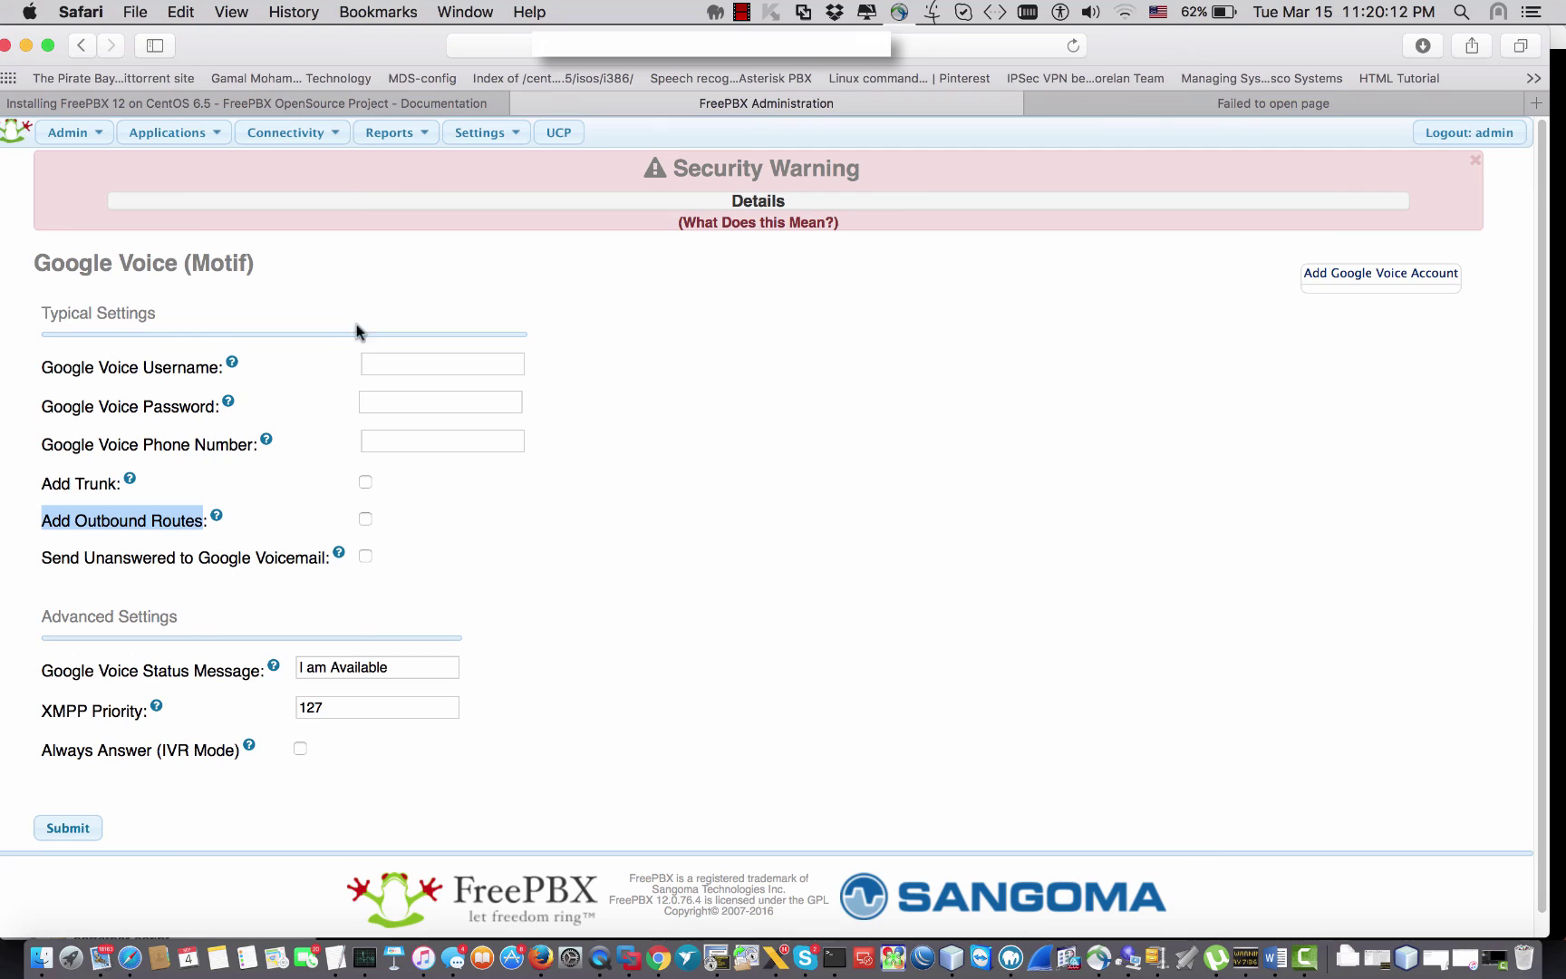
left_click(82, 478)
left_click_drag(47, 481, 203, 523)
left_click(101, 501)
left_click(195, 518)
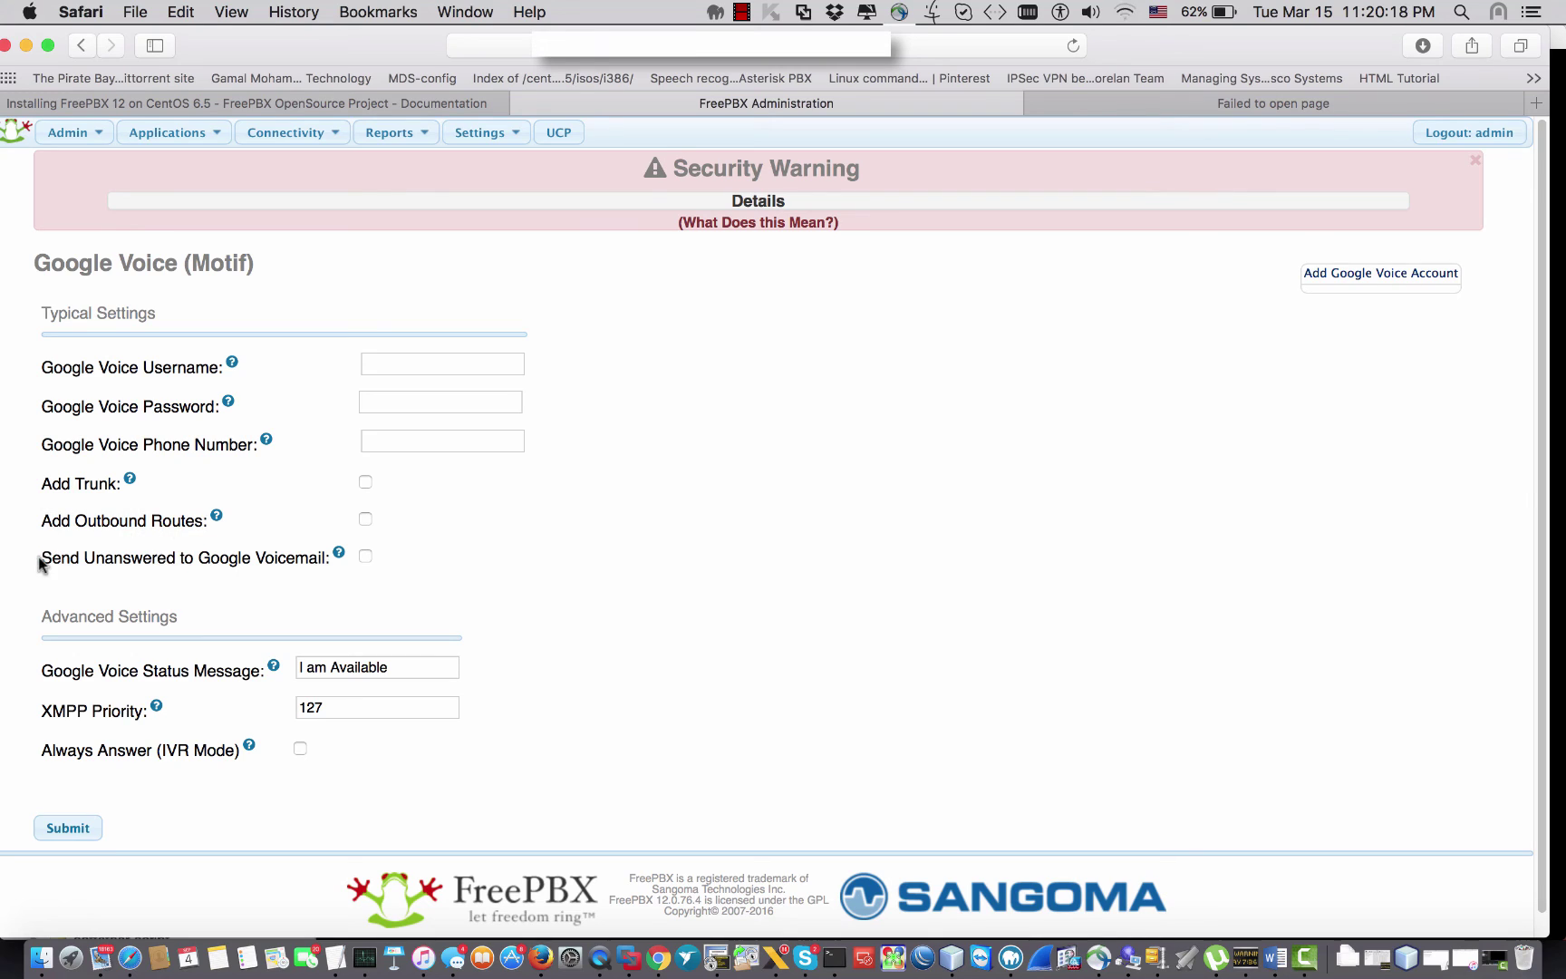
left_click_drag(38, 556, 302, 557)
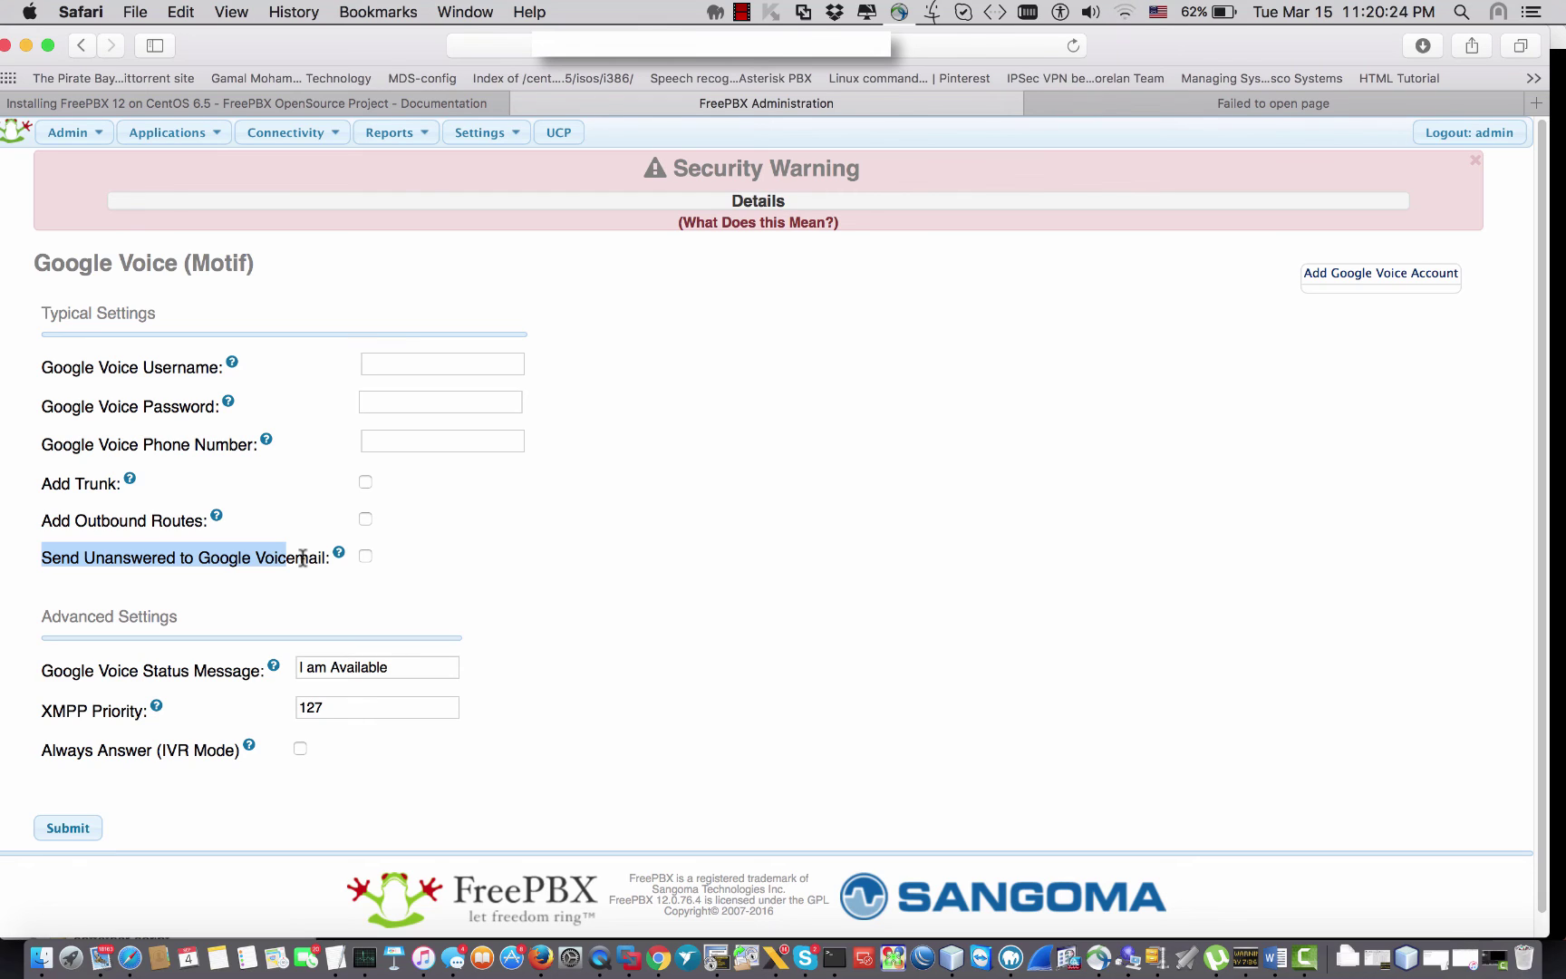
left_click(302, 558)
left_click_drag(325, 557, 65, 558)
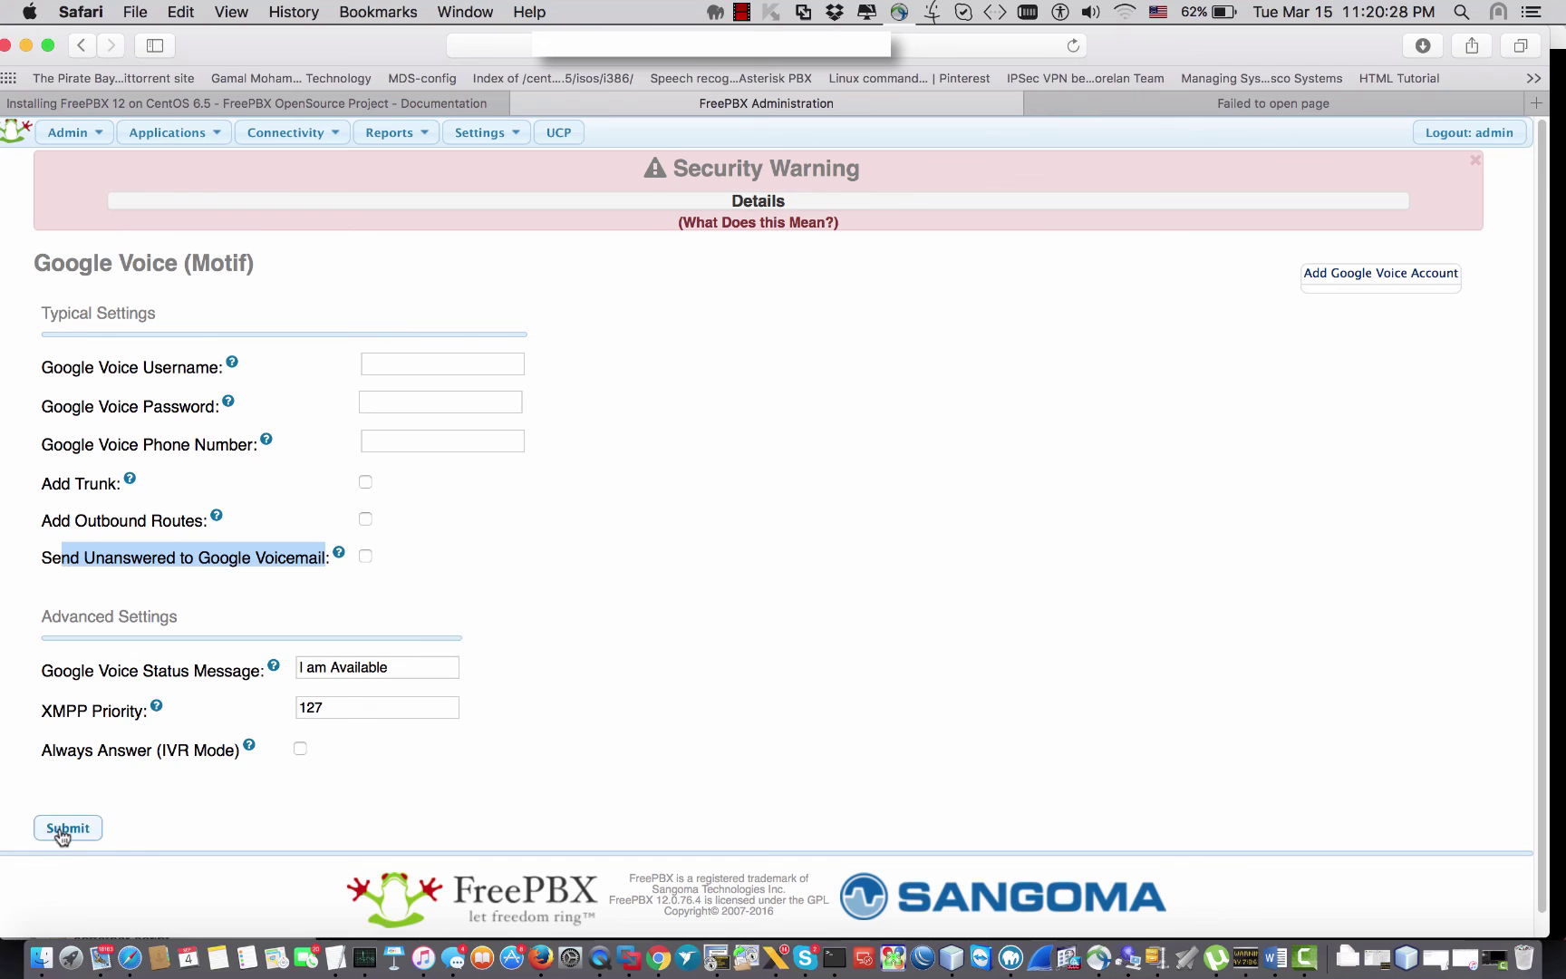
scroll(132, 480, "down", 1)
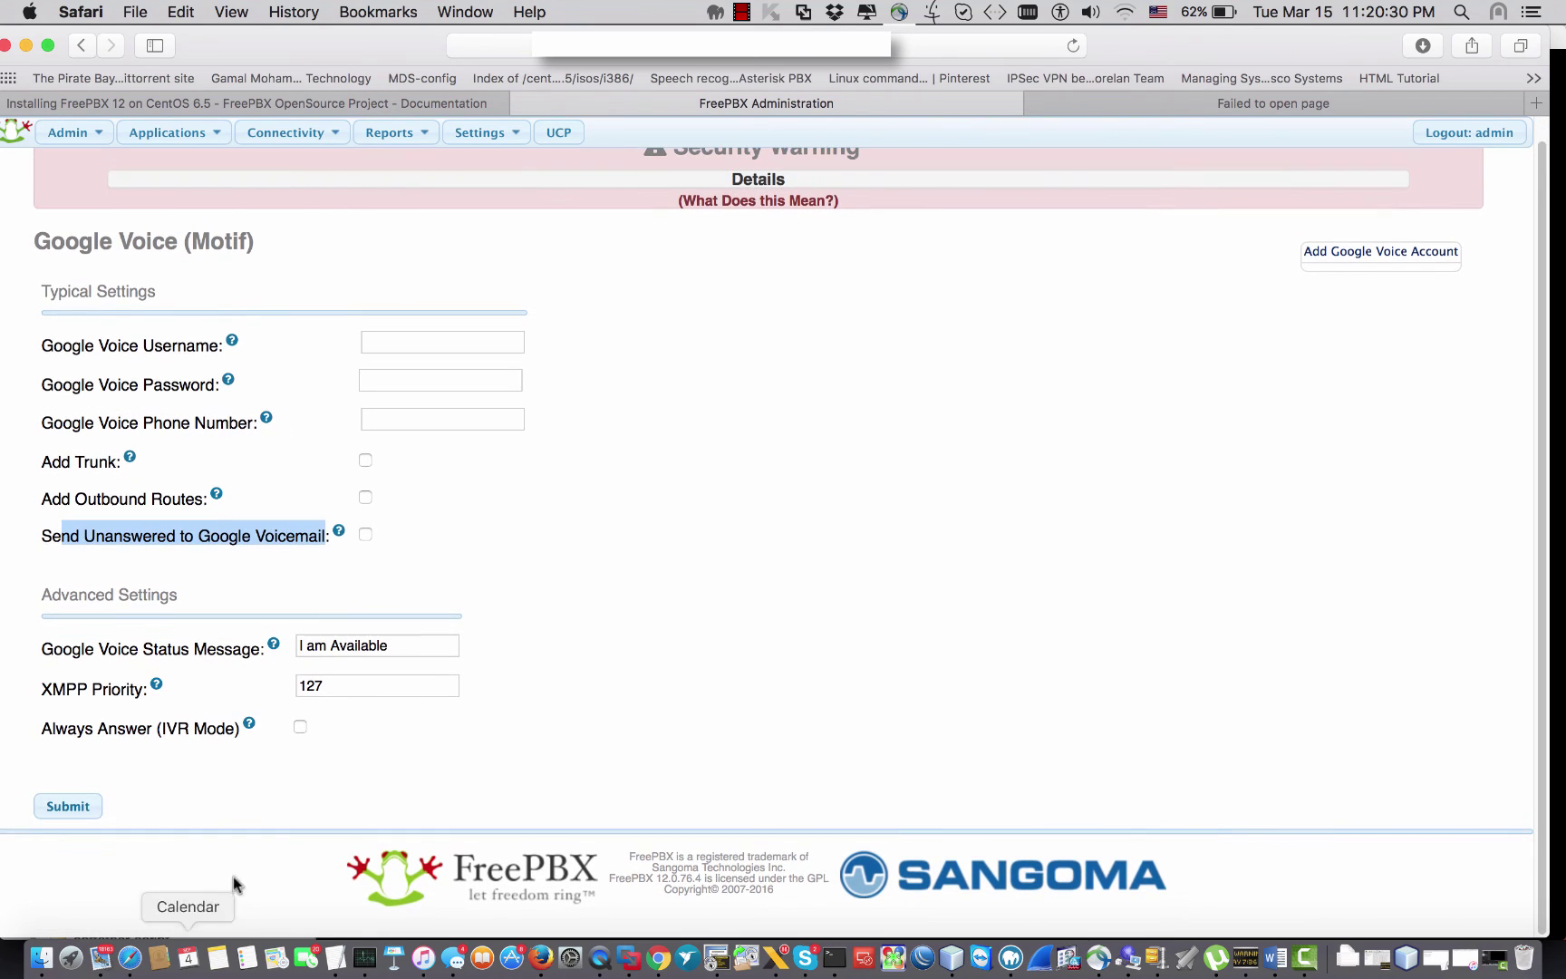
left_click(1015, 466)
left_click_drag(41, 730, 172, 727)
Step: Leave the Google Voice form and go back to the System Admin overview page
left_click(611, 538)
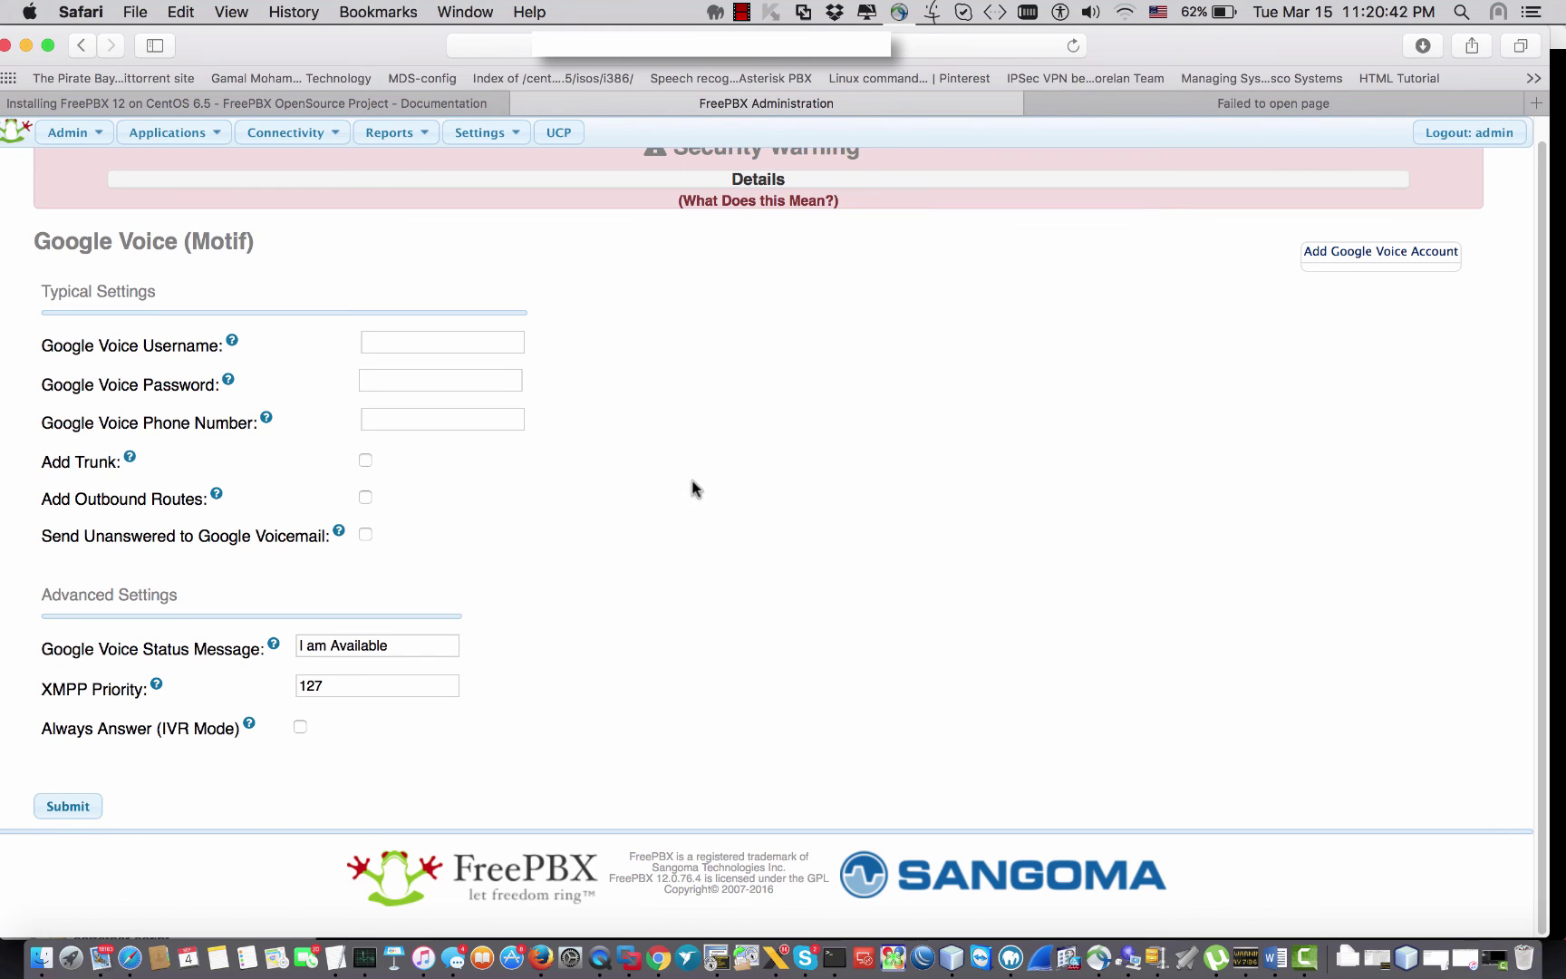
scroll(693, 488, "up", 1)
left_click(79, 134)
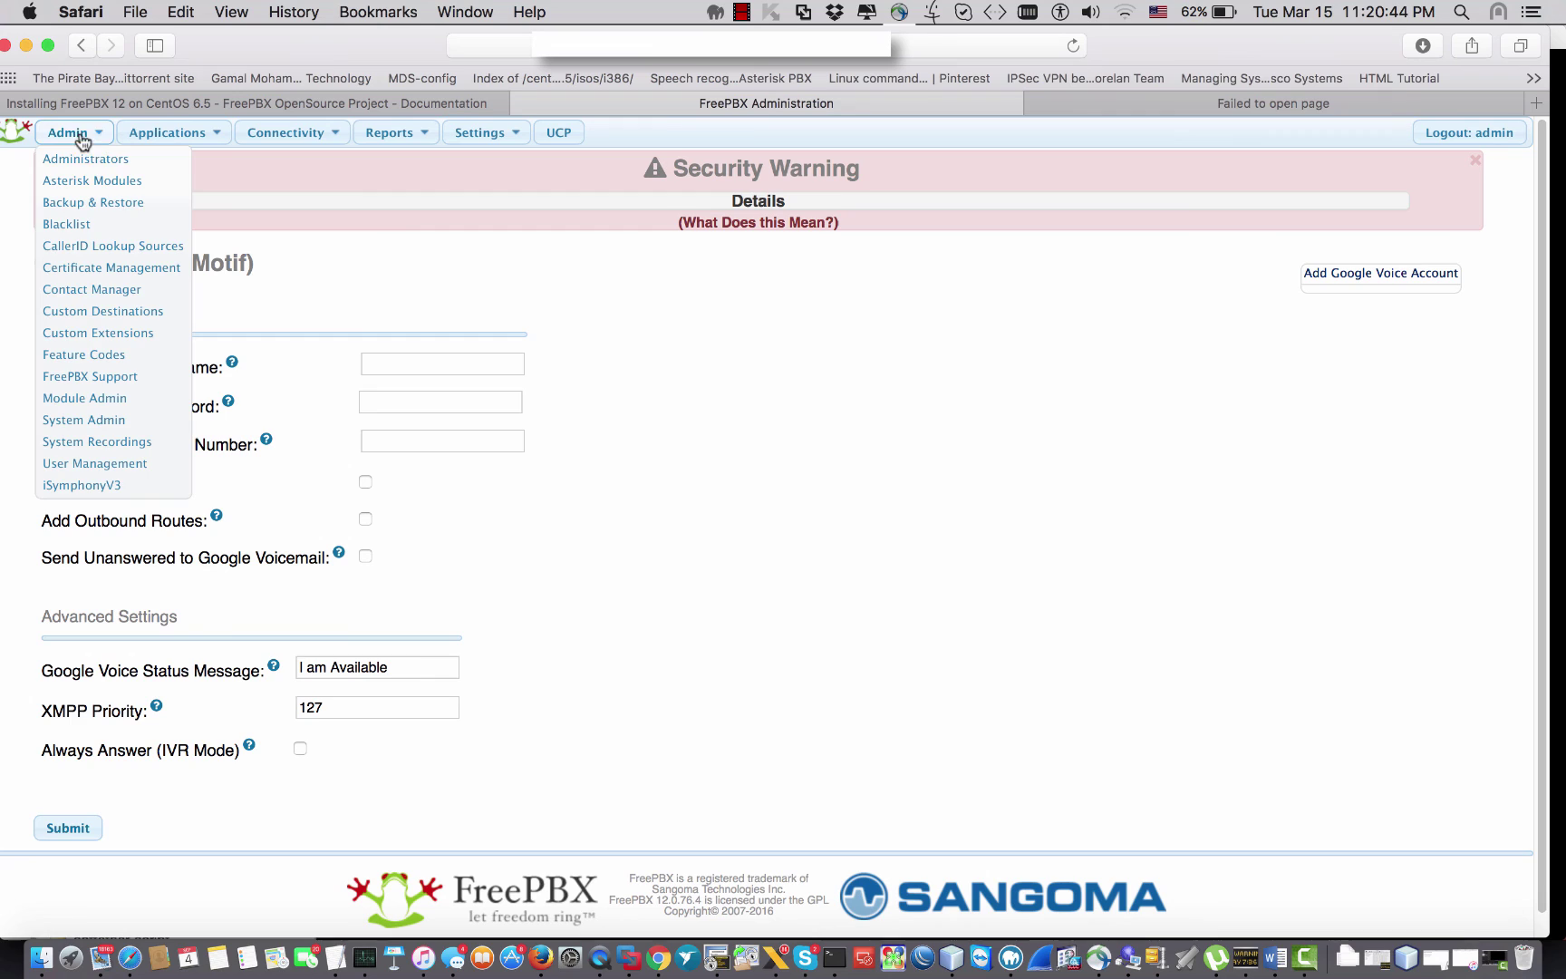
left_click(82, 419)
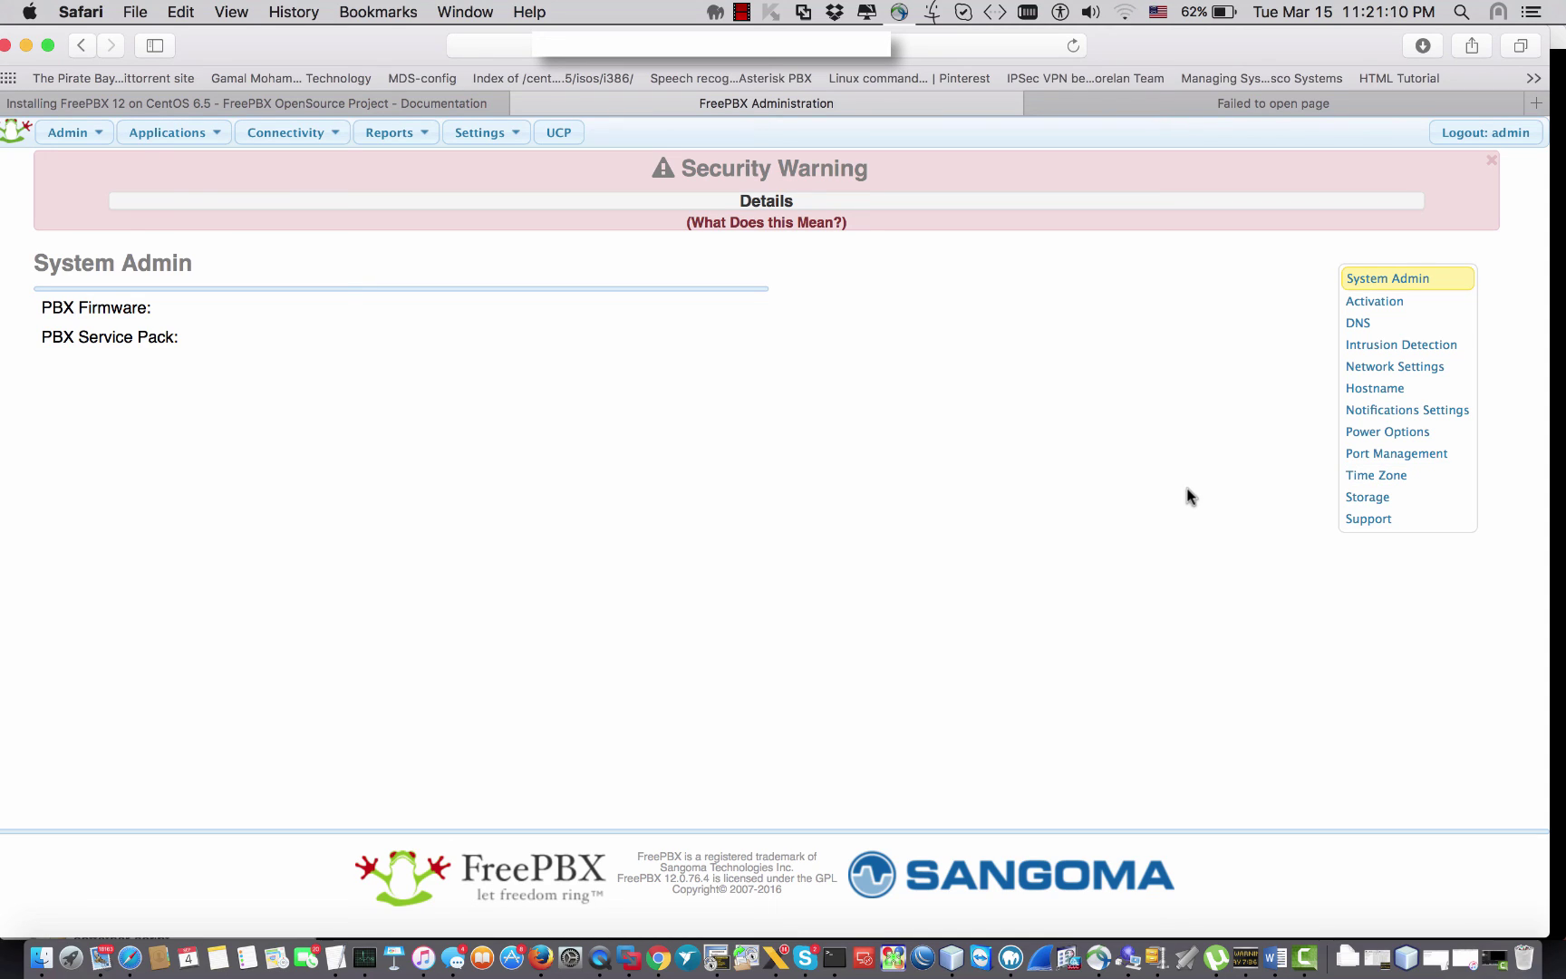
Step: Hide all Safari windows with F11 to show the macOS desktop
key("F11")
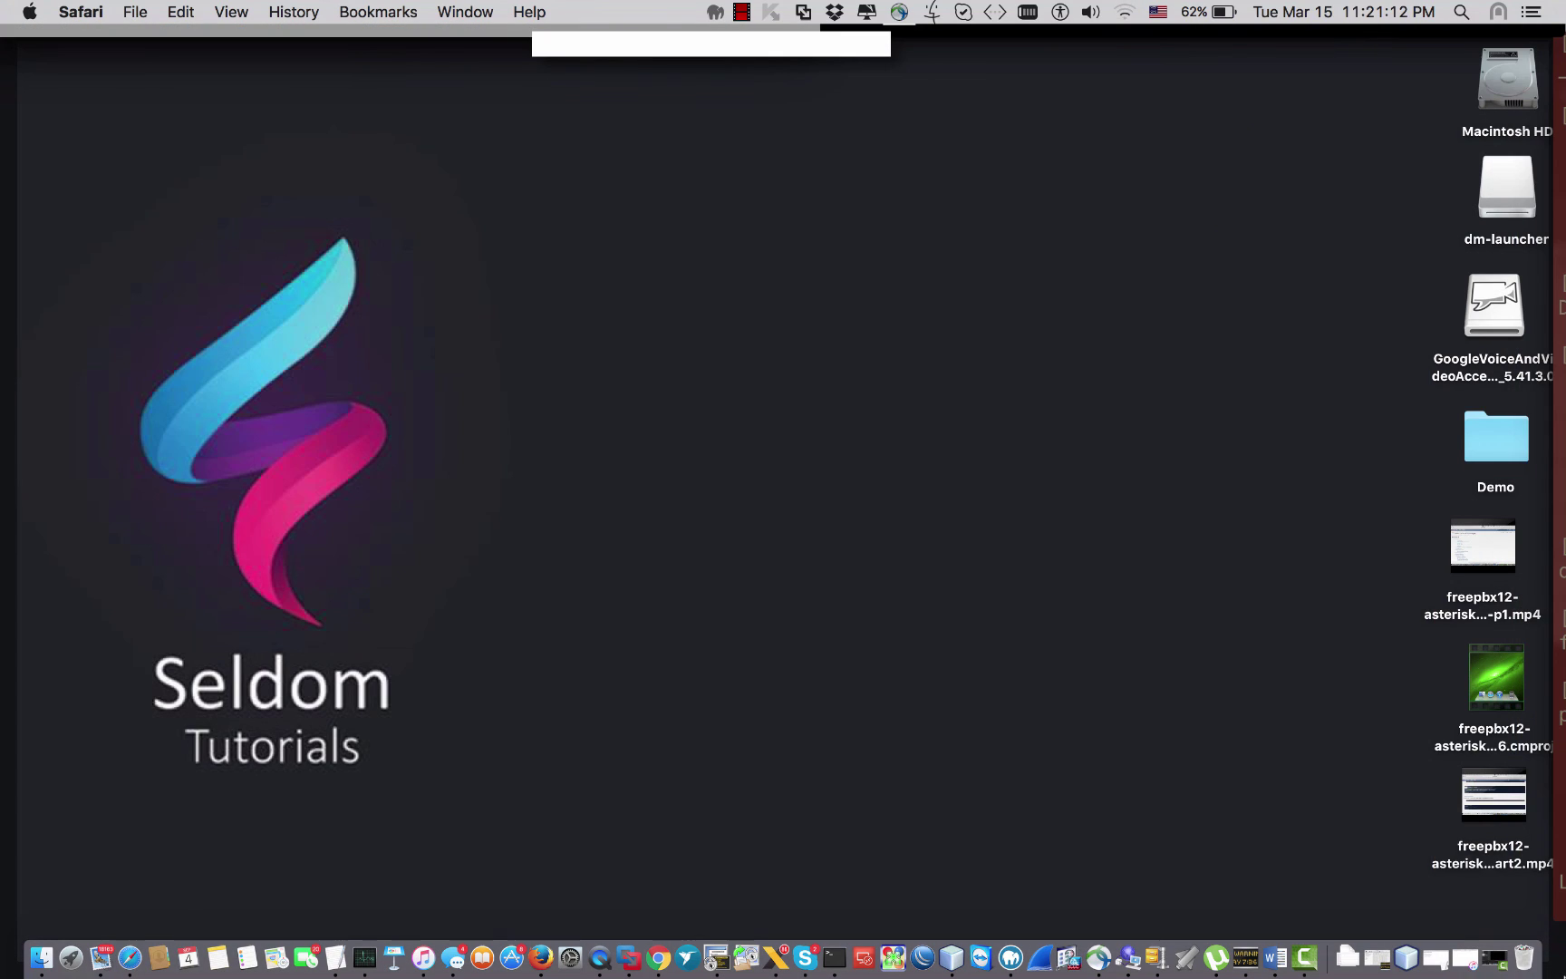